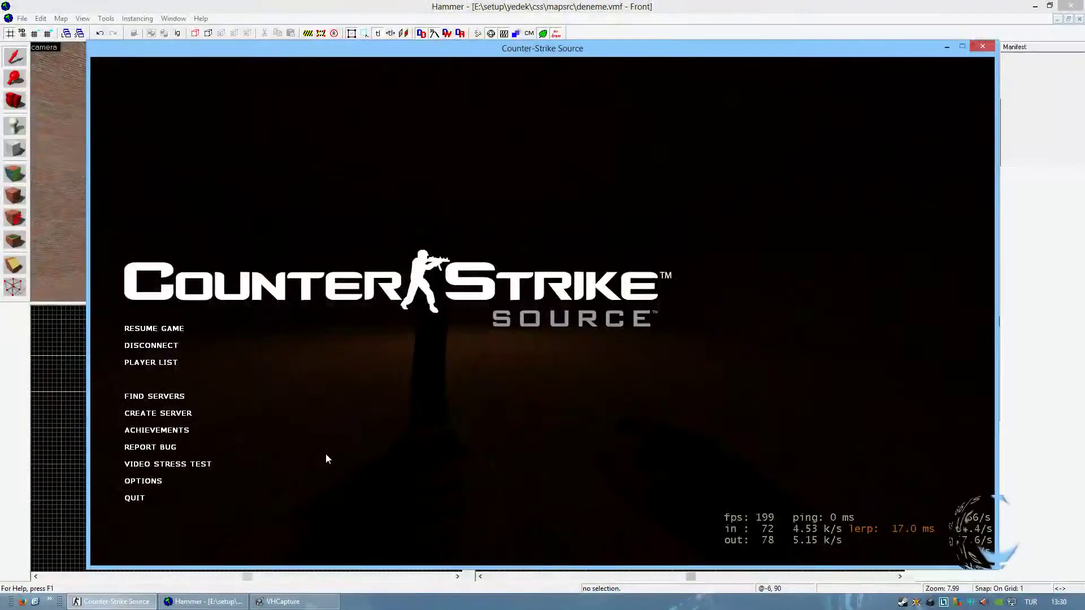
Resume the game and walk around the dark room to examine how the spotlight lights the floor.
click(169, 327)
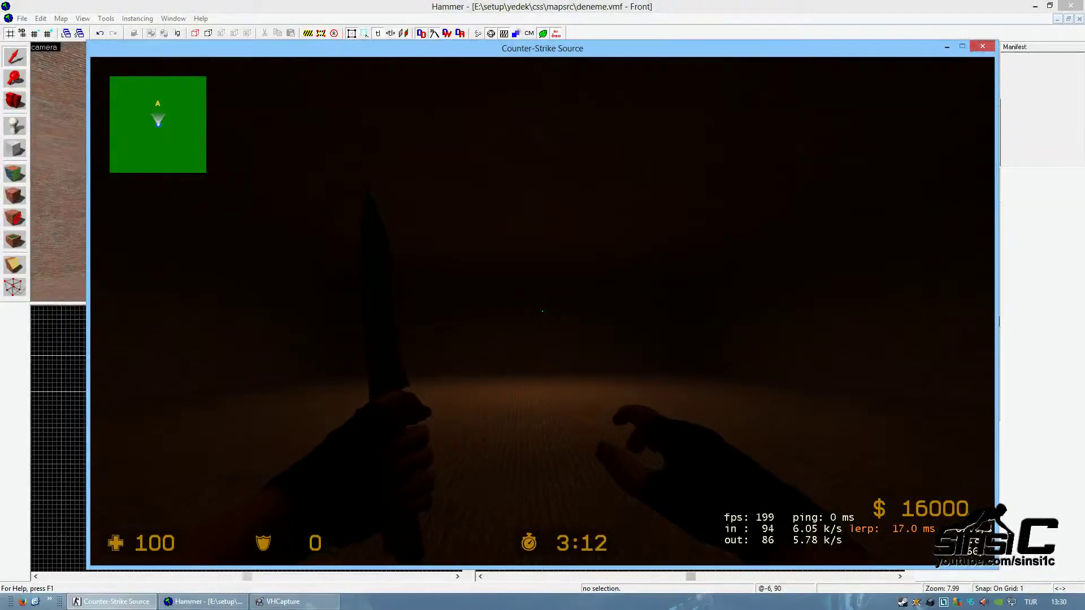
click(542, 311)
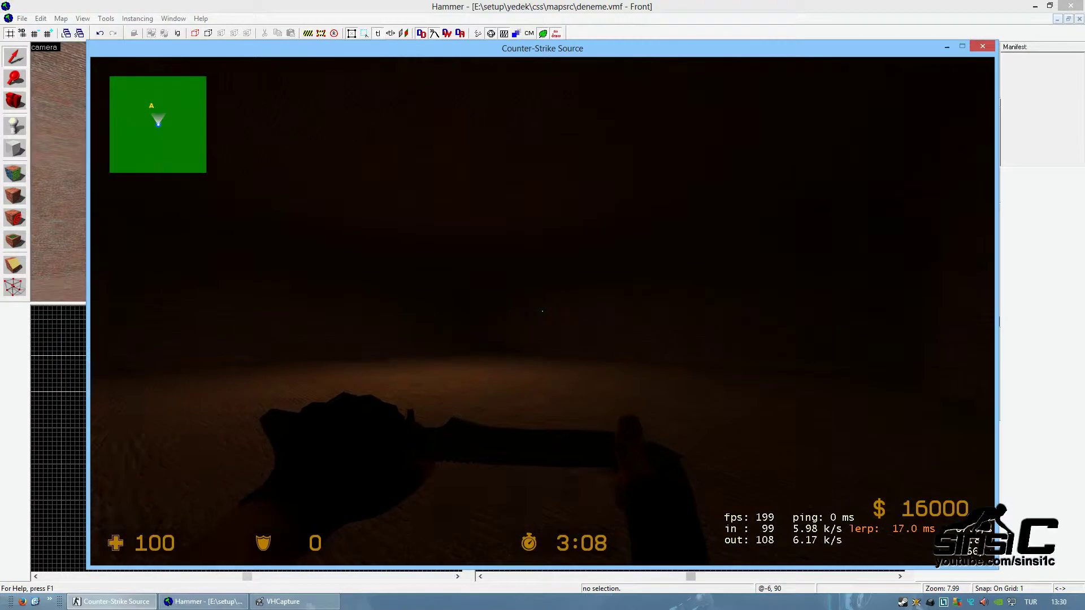
click(542, 311)
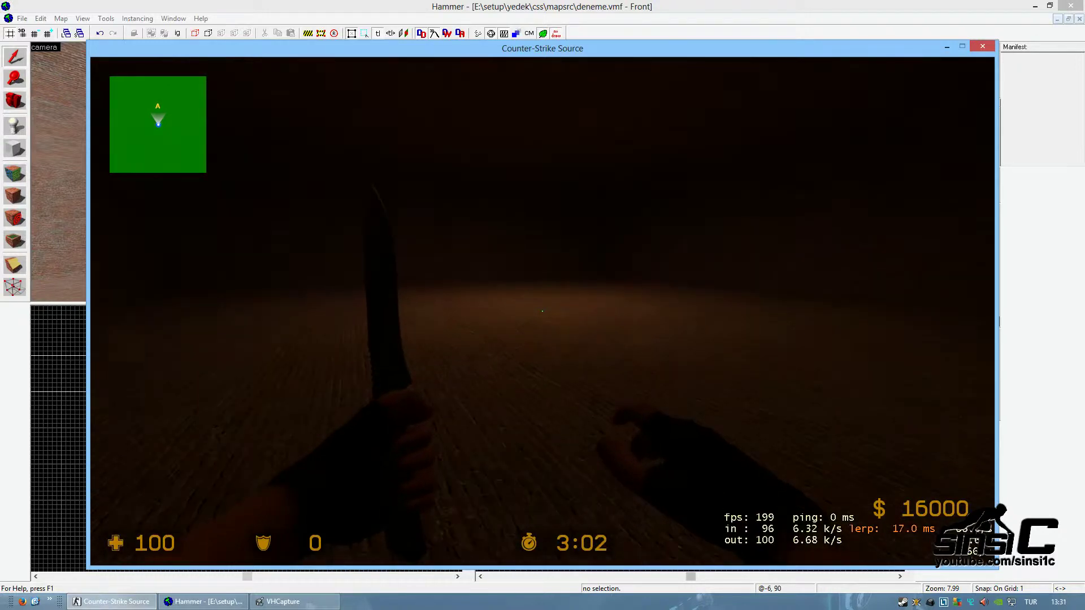
key(w)
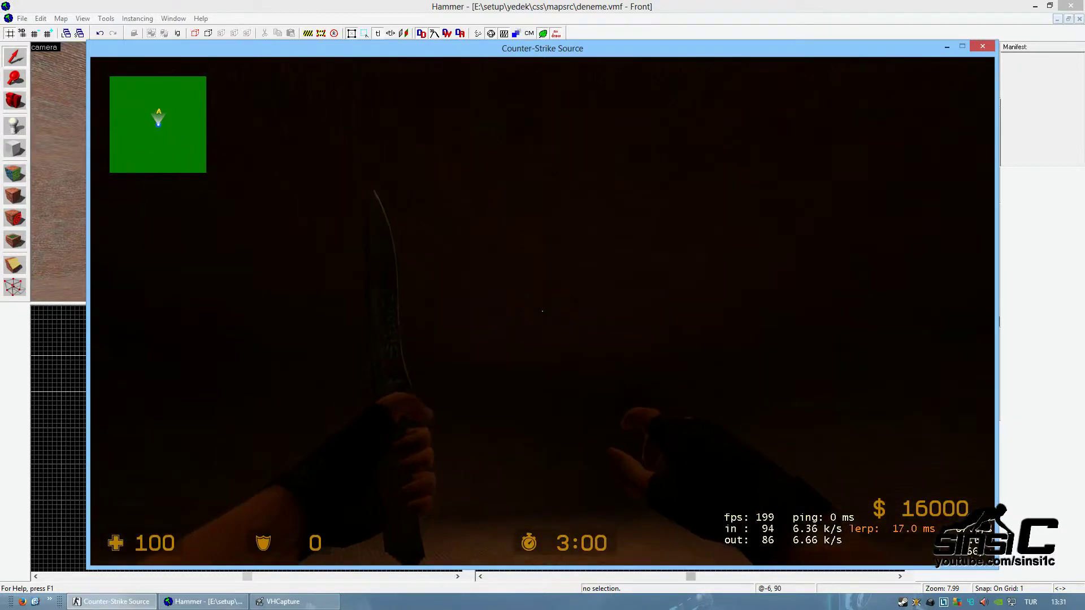
key(s)
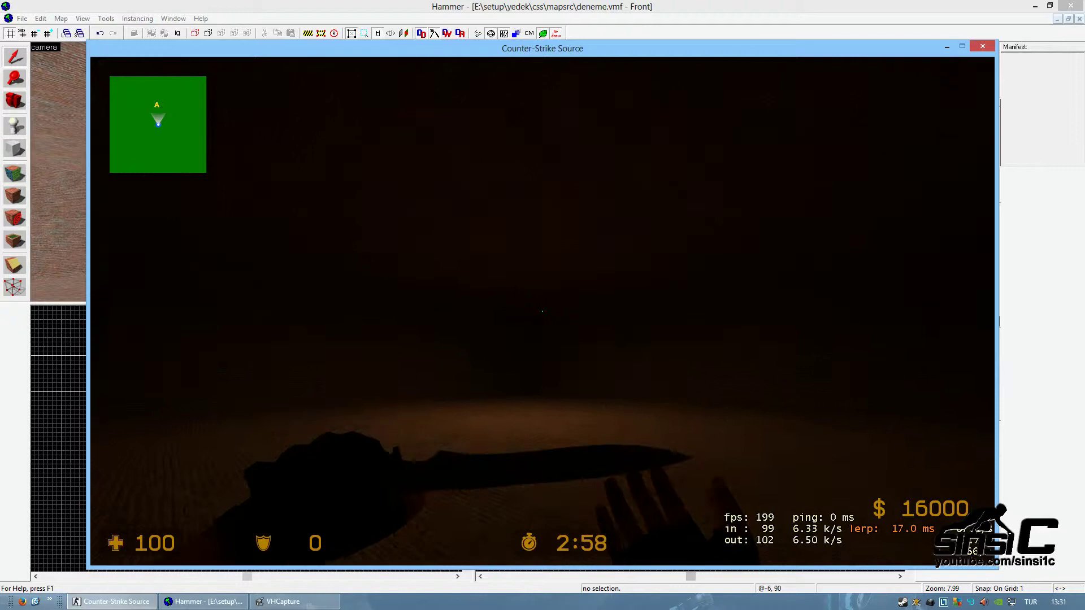
key(w)
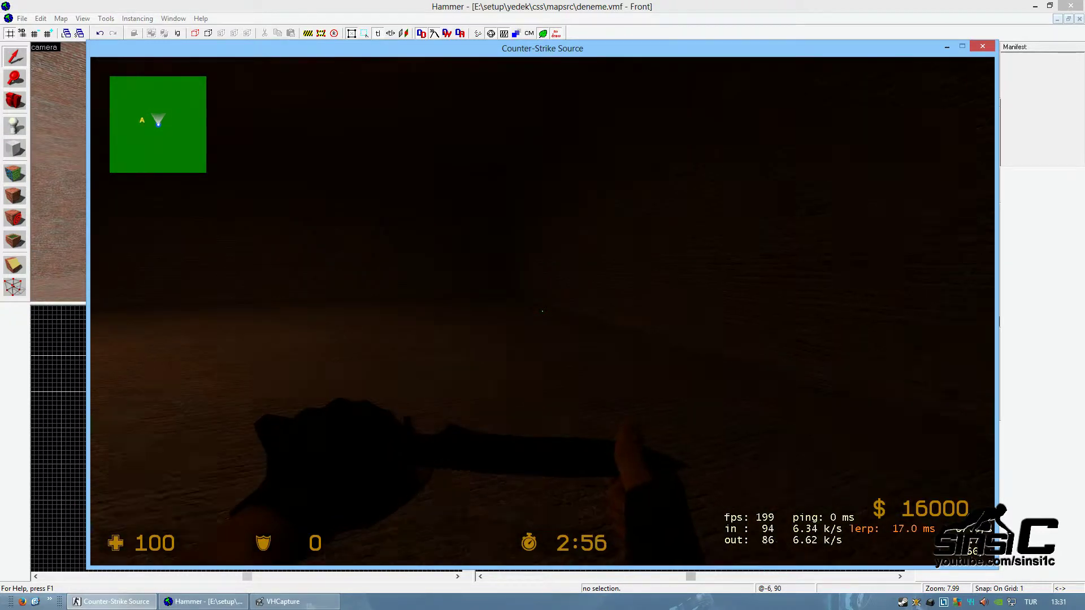
key(w)
key(s)
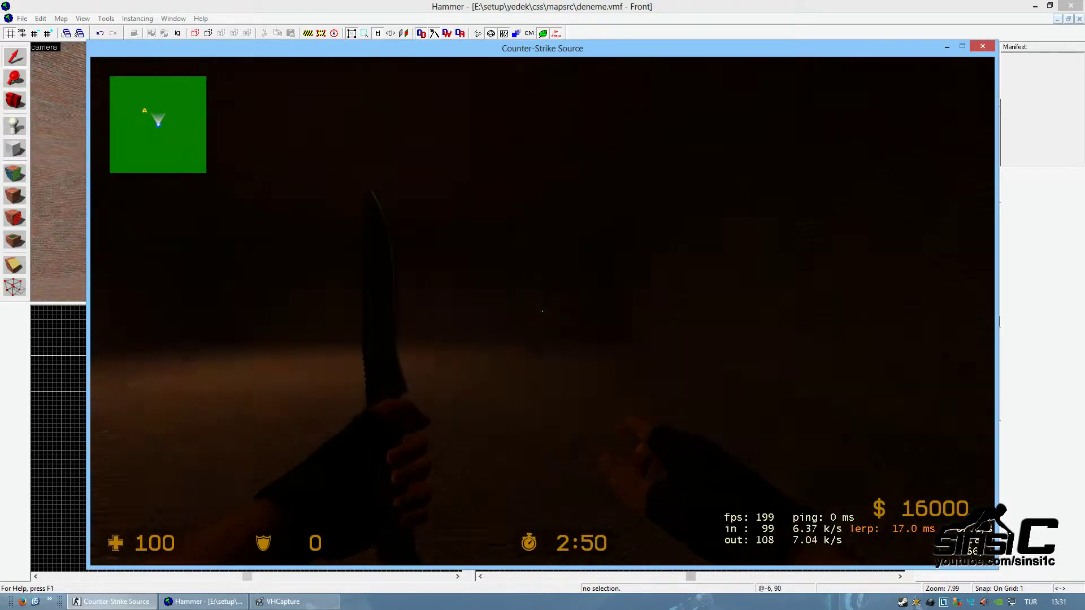
key(Escape)
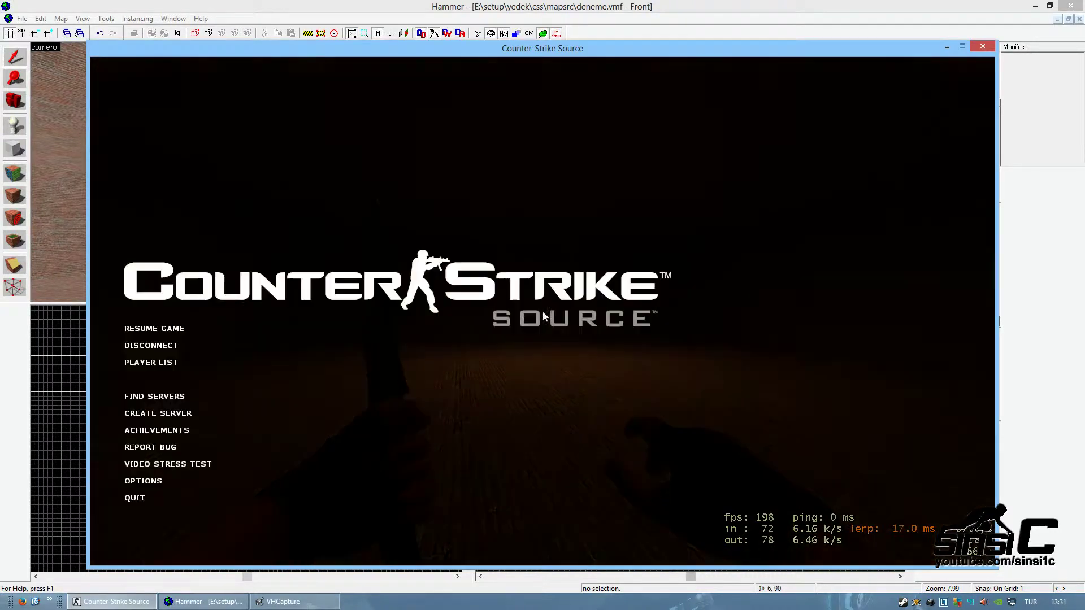
Switch to Hammer and place an info_player_terrorist entity in the room beside the light_spot near the ceiling.
key(alt+Tab)
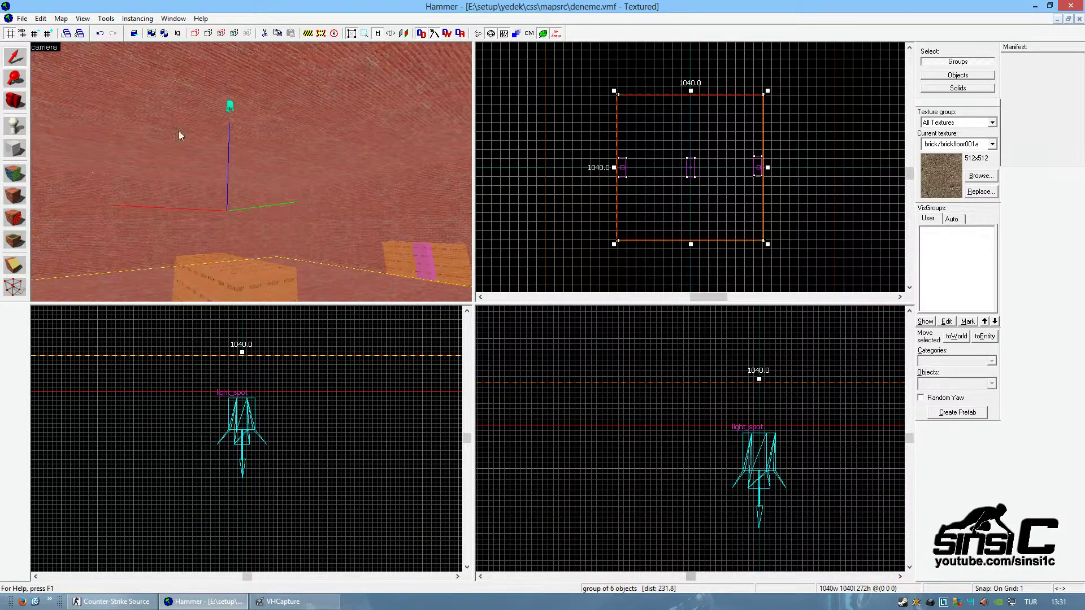
key(w)
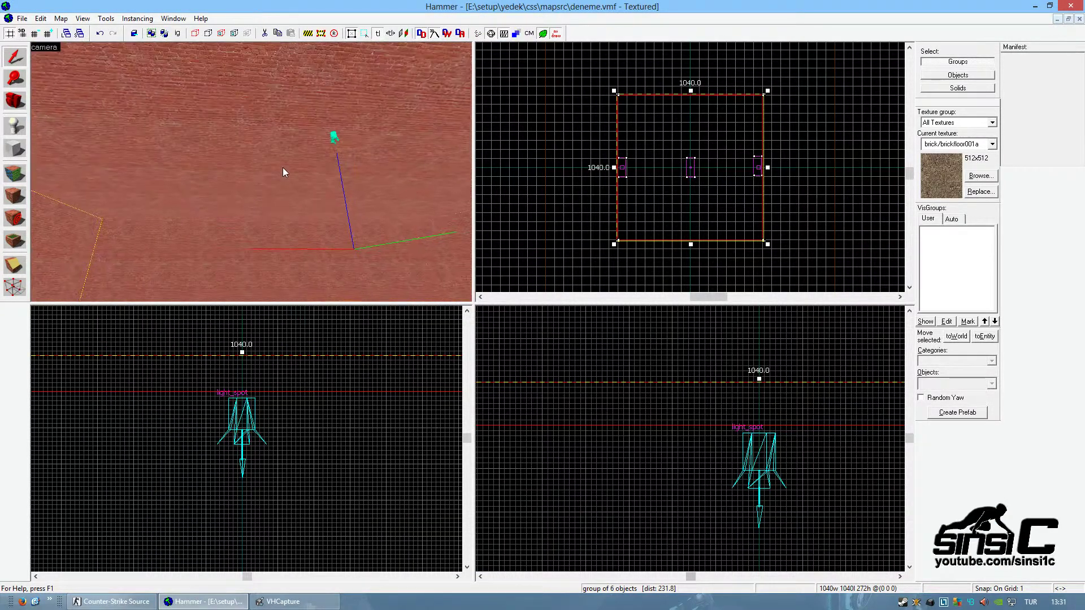
key(w)
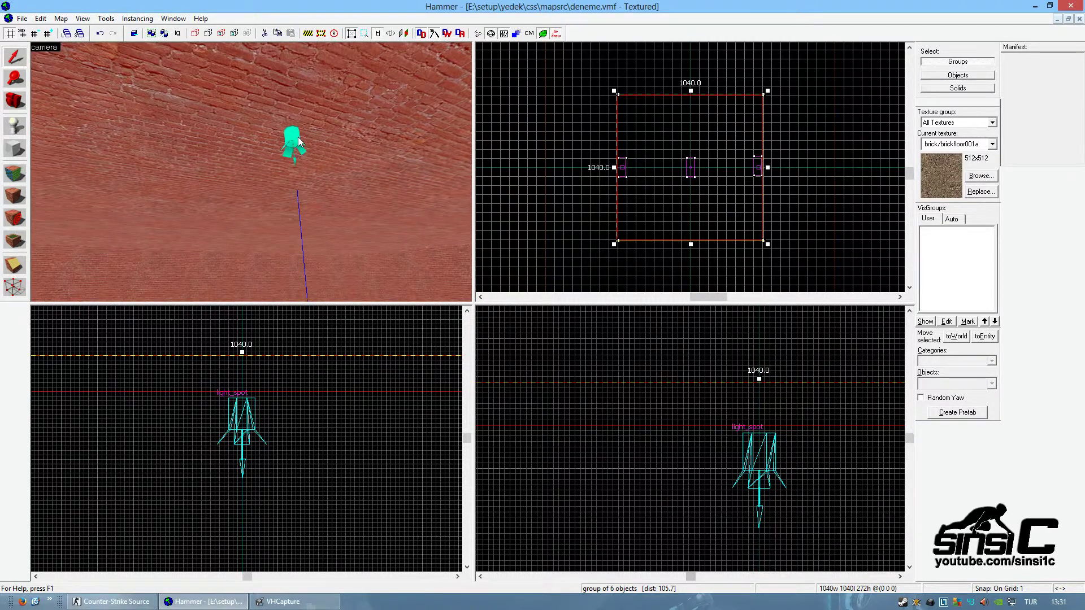
click(294, 141)
click(272, 173)
click(14, 125)
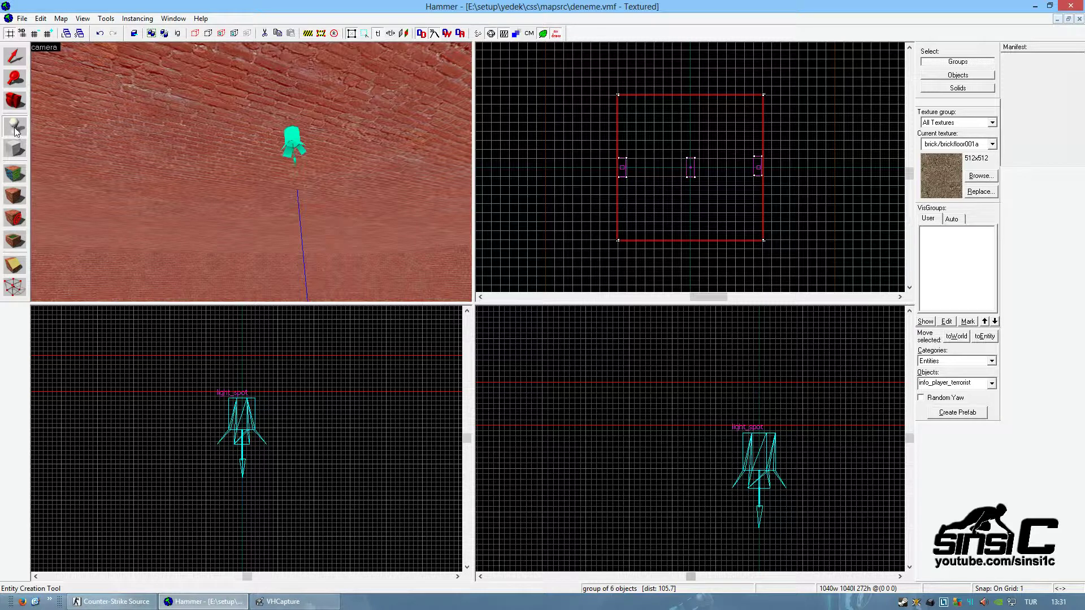
click(272, 123)
click(15, 57)
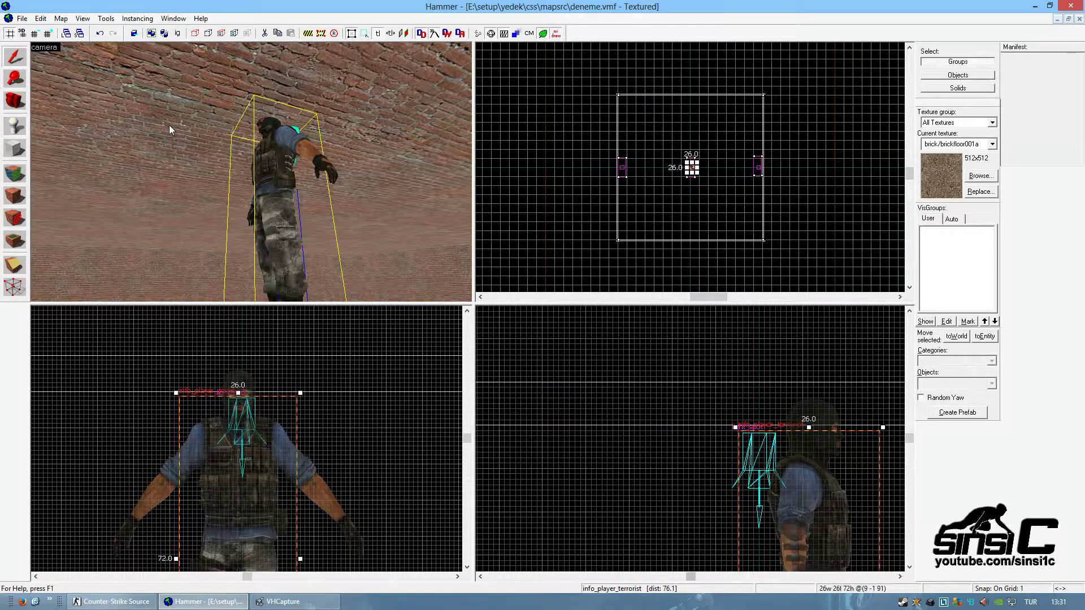
Change the new entity's class to prop_static and open the model browser for its World Model.
double_click(274, 163)
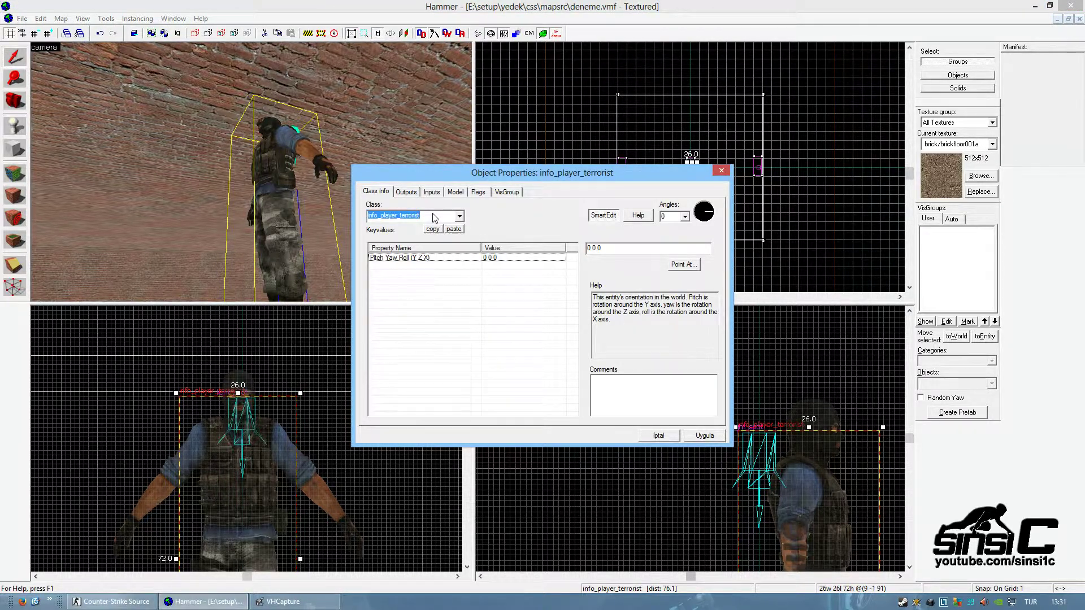
text(prop_static)
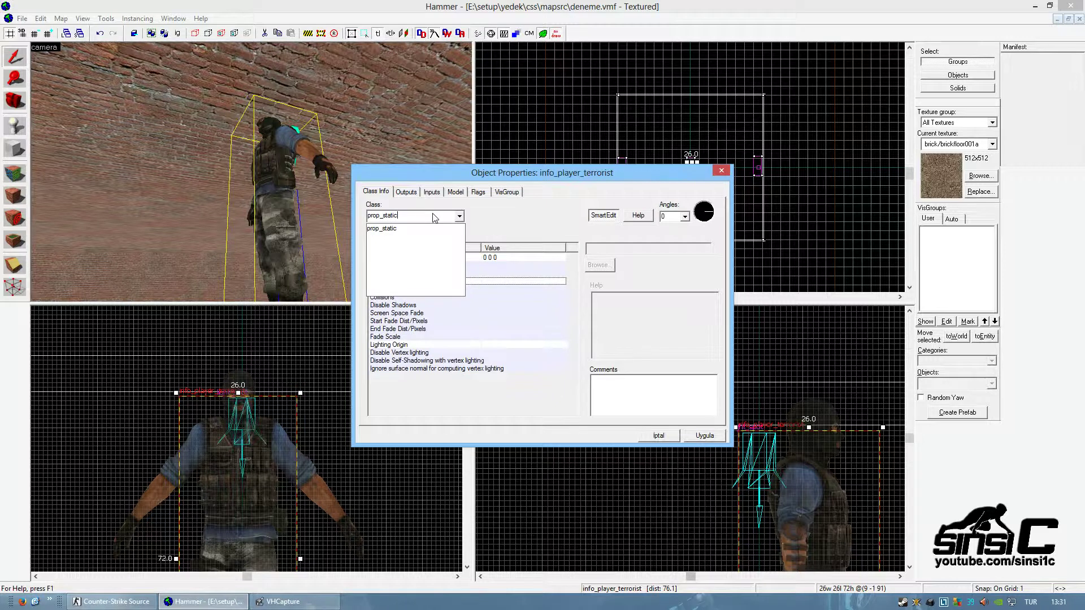
click(703, 435)
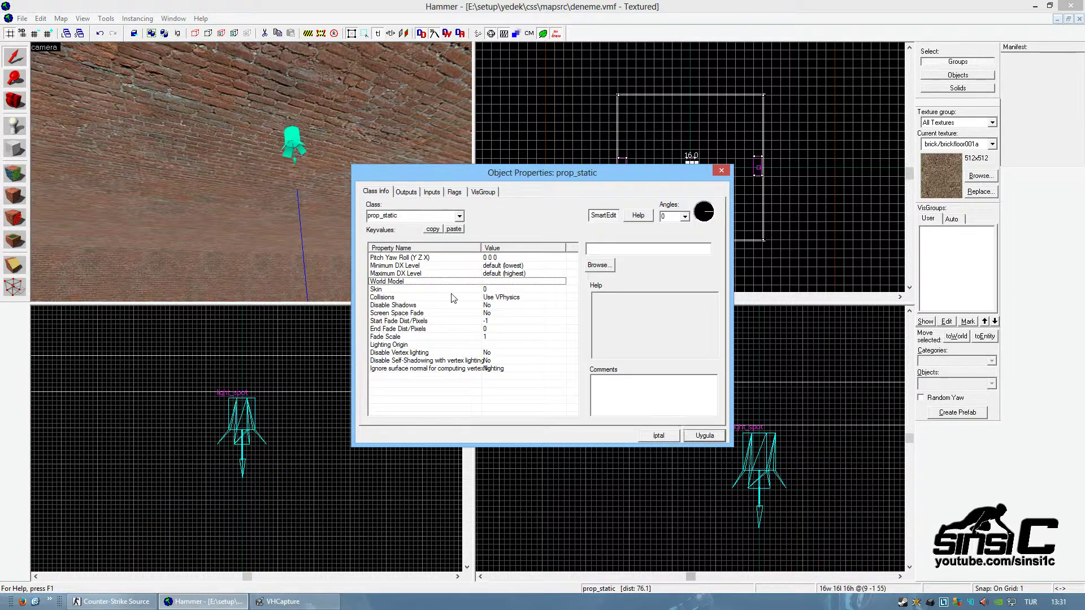
key(z)
key(z)
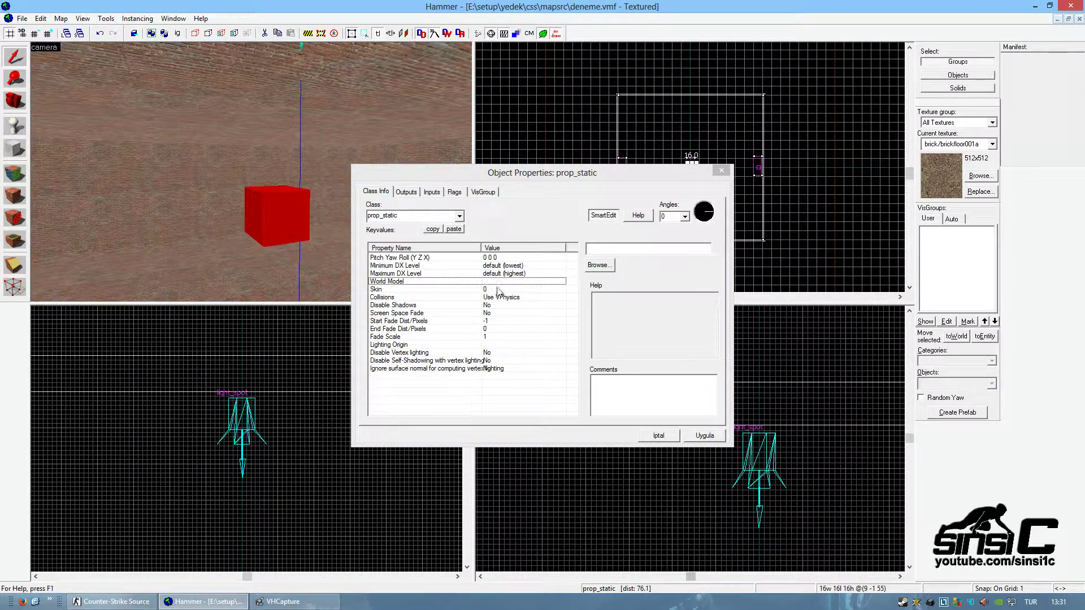
click(377, 287)
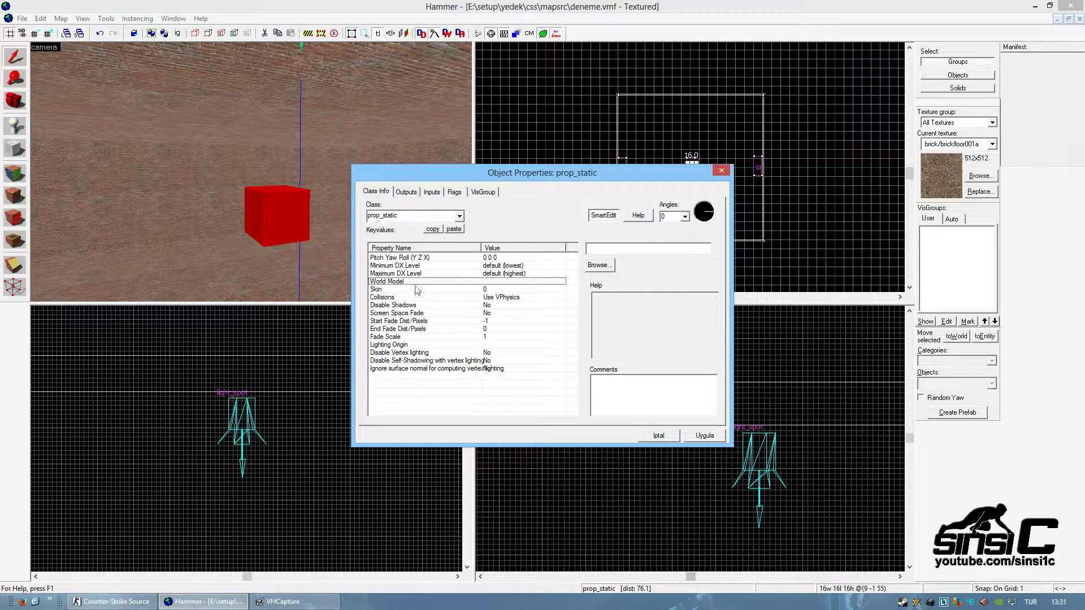
click(608, 268)
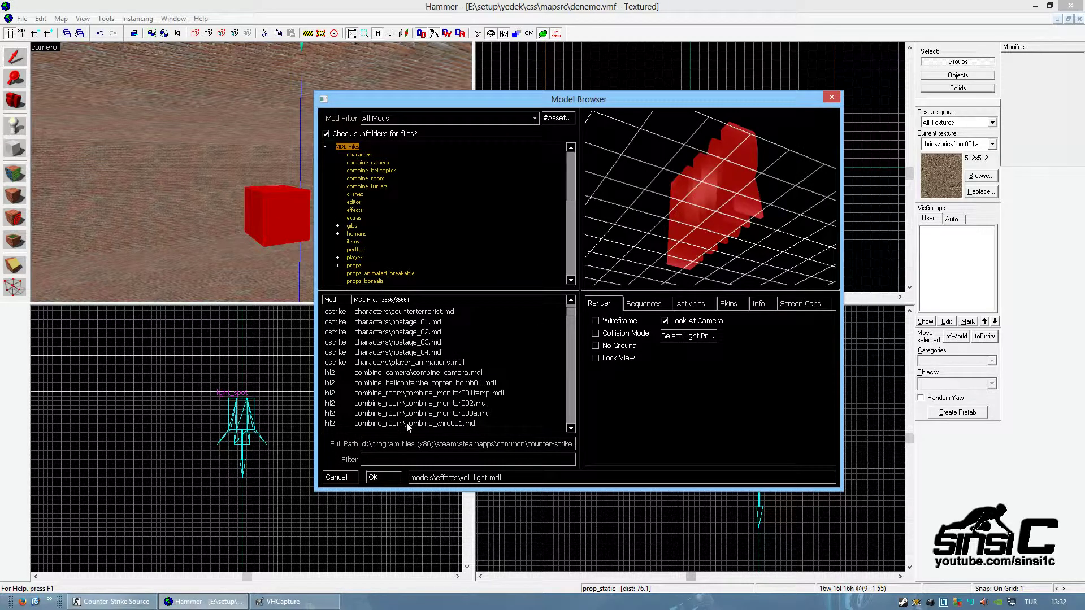
Filter the models by "light" and preview the lightbulb02a and lightbulb03a models.
text(light)
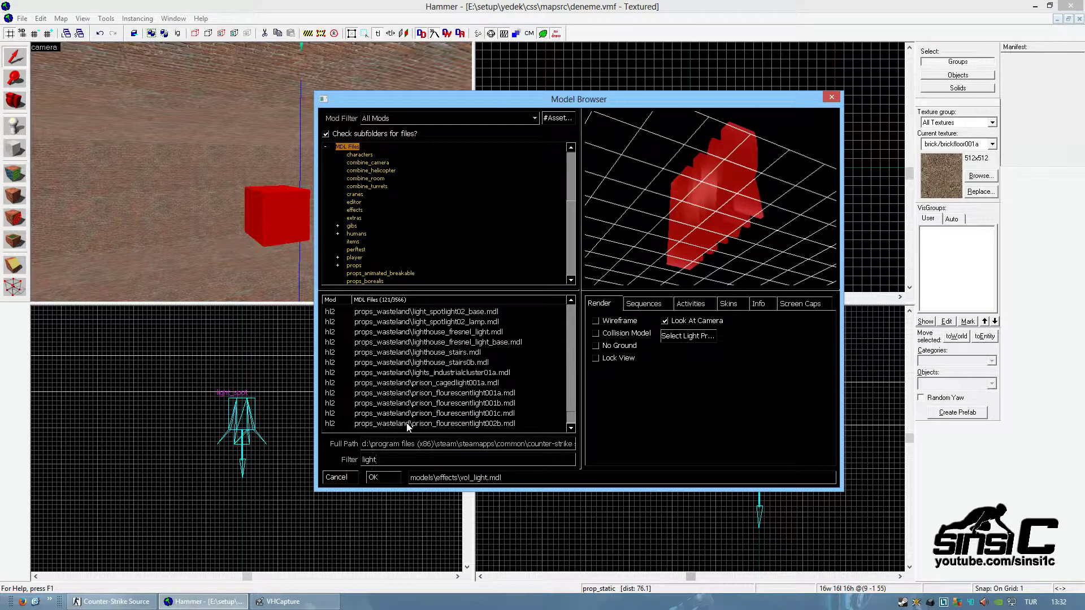
scroll(486, 389, up, 5)
click(484, 383)
click(459, 363)
drag(711, 198, 672, 198)
drag(707, 261, 650, 302)
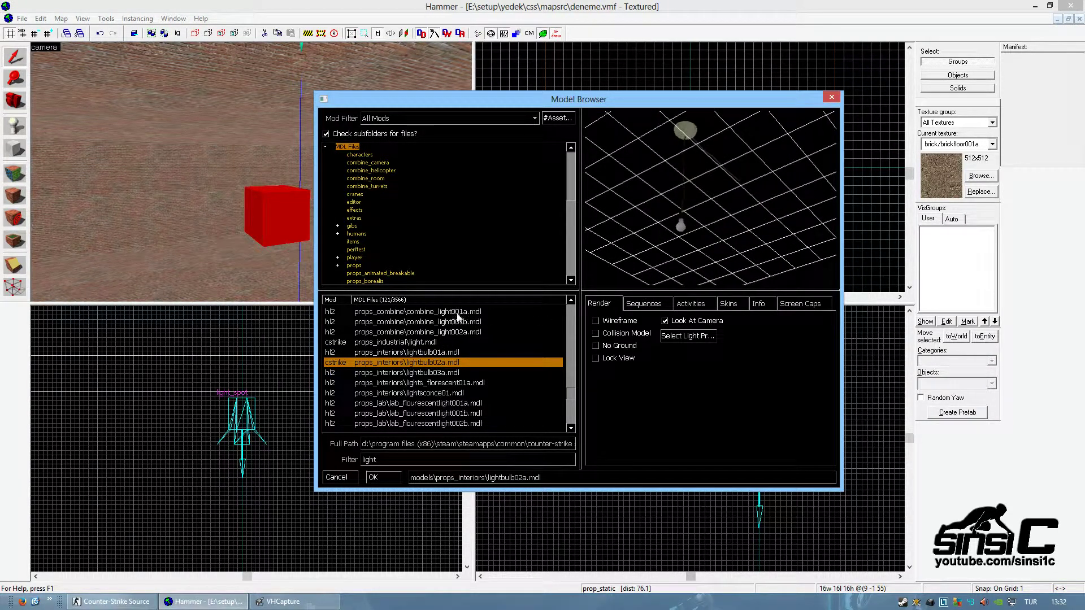
click(432, 373)
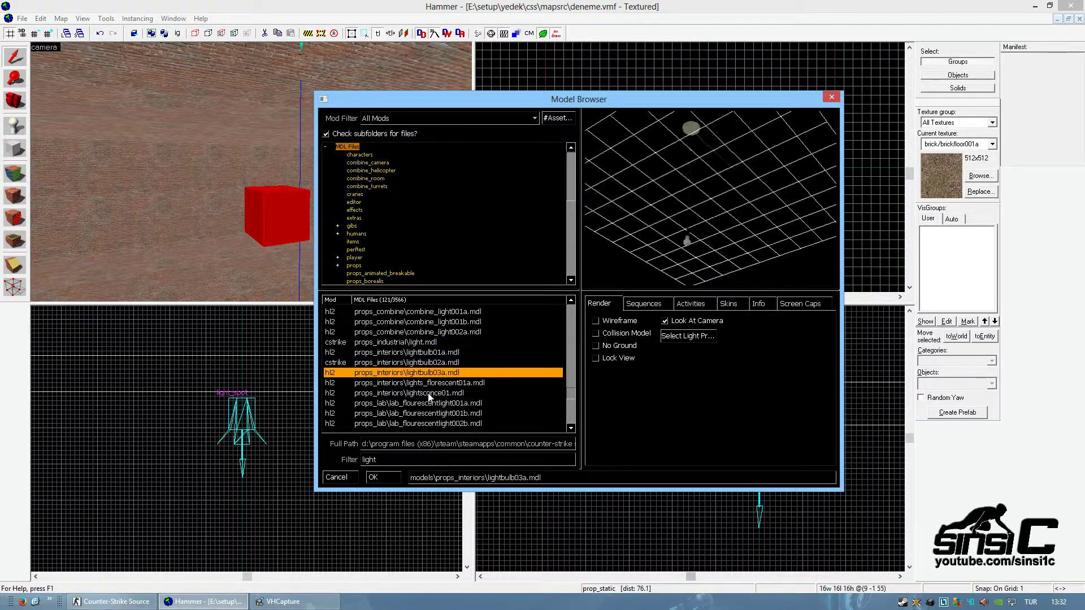
Filter the models by "domelight" and choose props_c17/light_domelight02_on.mdl as the prop's world model, checking its model info.
double_click(379, 460)
text(d)
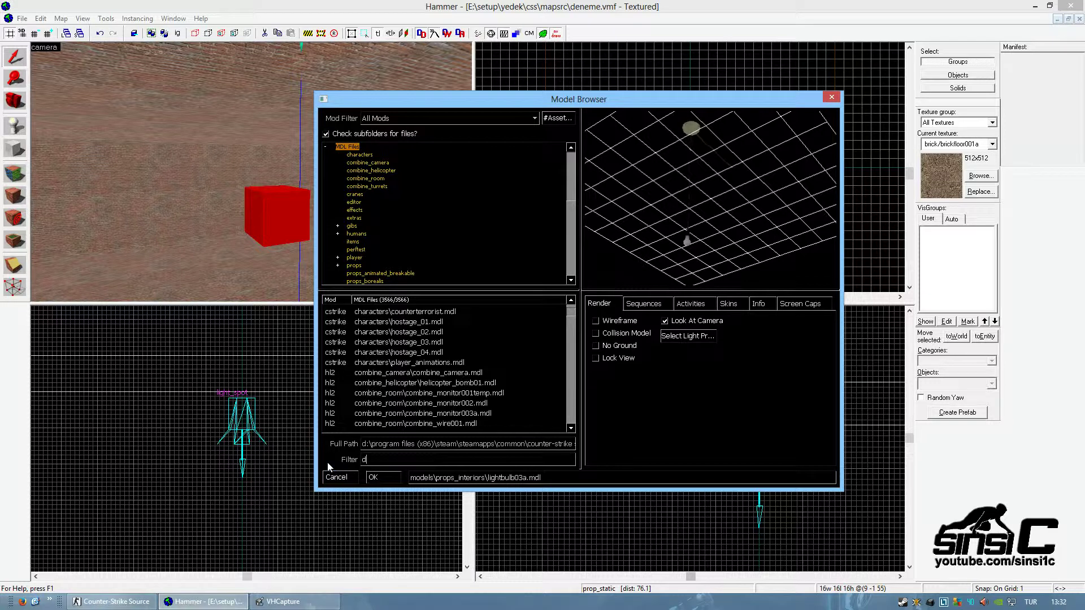
text(omelight)
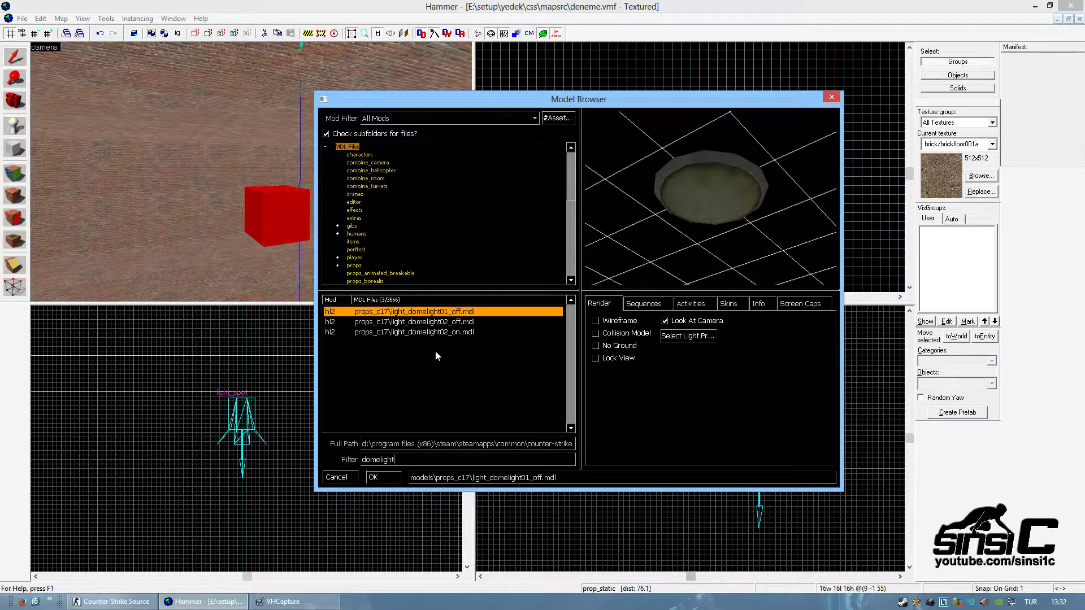
click(448, 322)
click(451, 332)
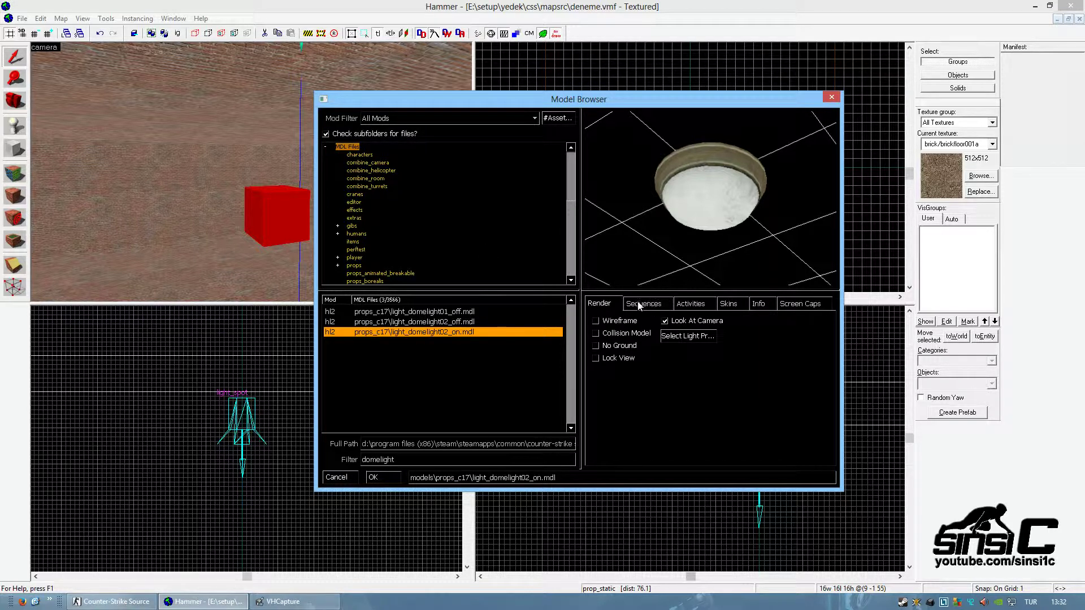
click(758, 304)
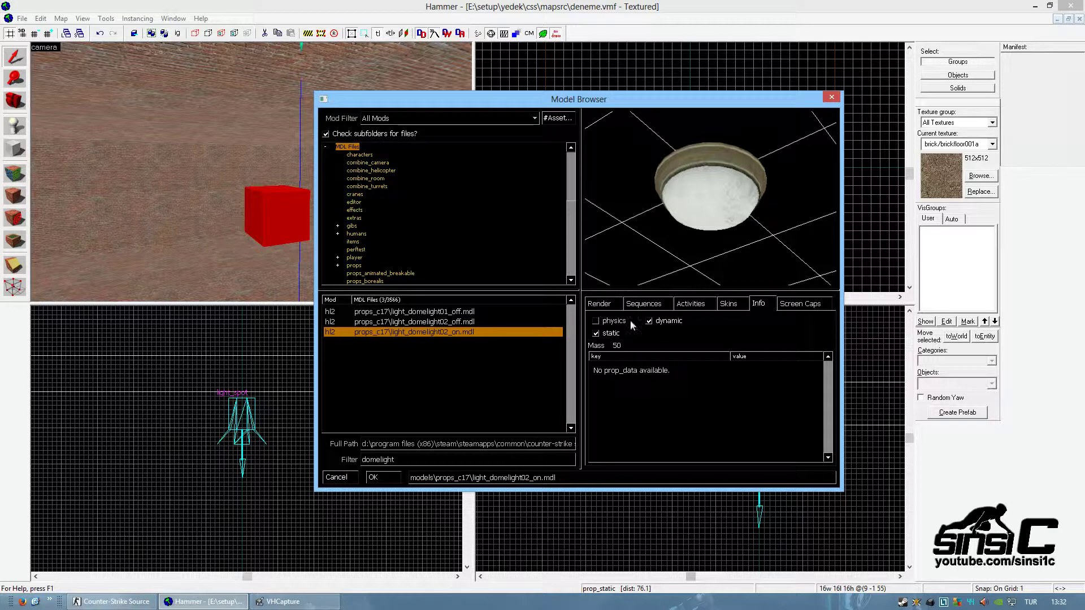
click(373, 477)
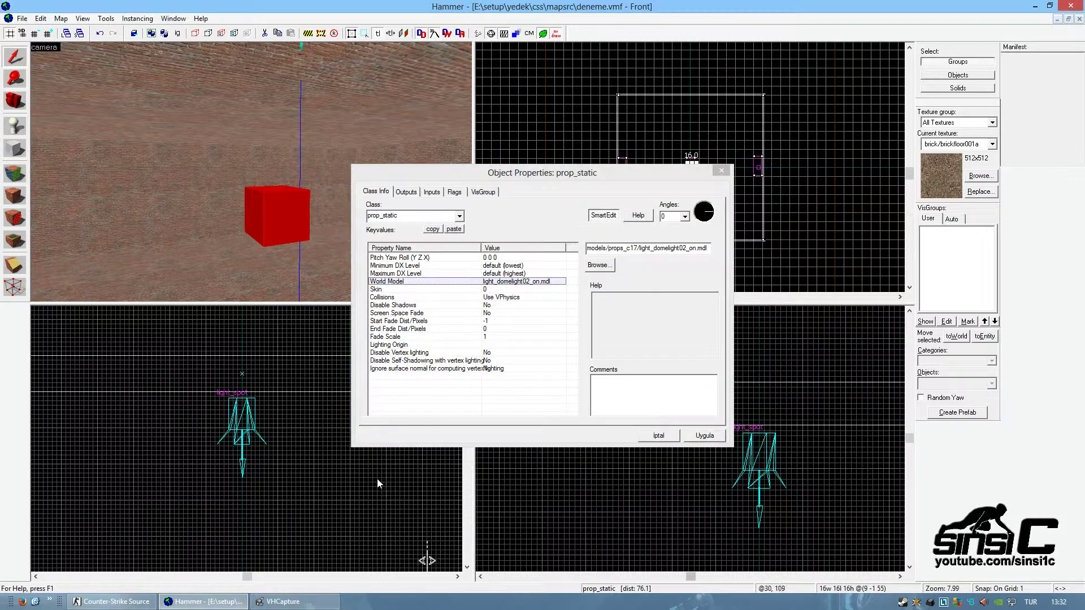
Look through the entity classes available for the prop, keeping prop_static.
click(460, 217)
click(460, 228)
click(461, 227)
click(461, 228)
click(461, 228)
click(460, 228)
click(460, 227)
click(460, 228)
click(459, 227)
click(459, 228)
click(547, 237)
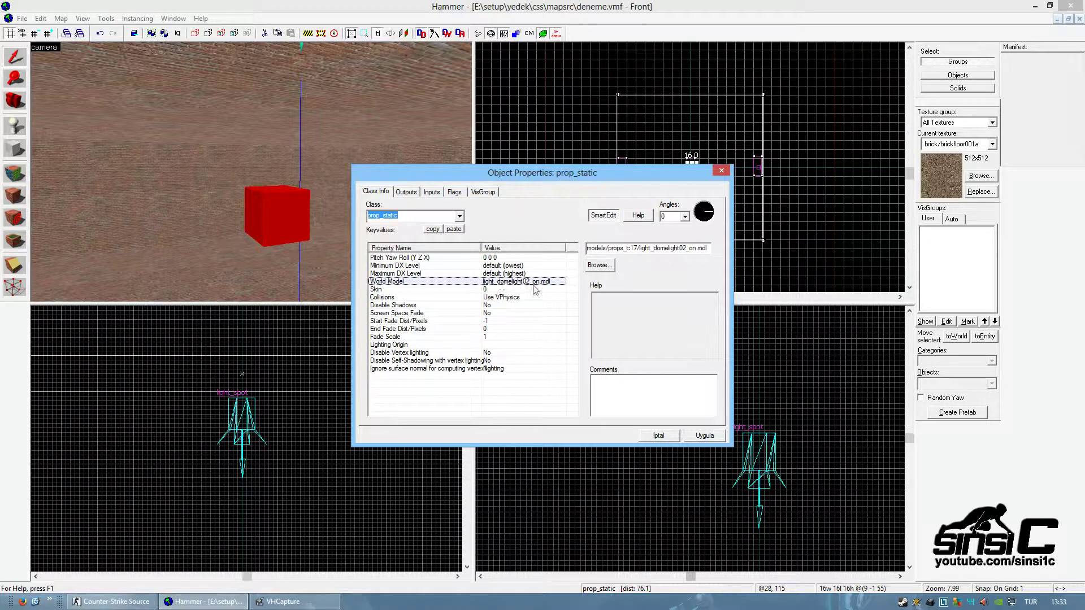
Apply the dome light model to the prop and raise it to the ceiling at the light_spot's height.
click(704, 436)
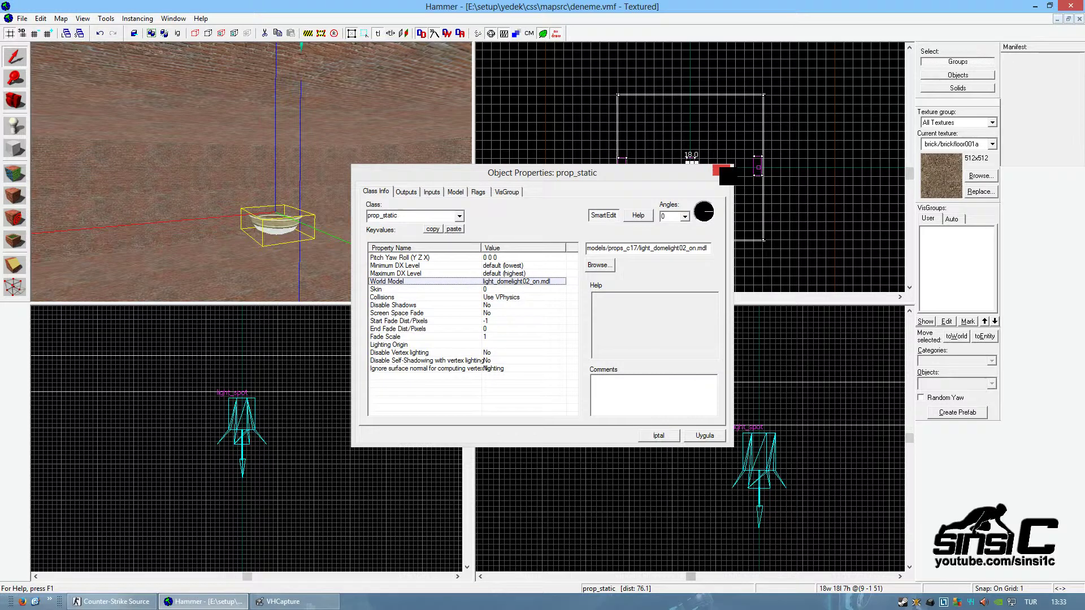
click(721, 170)
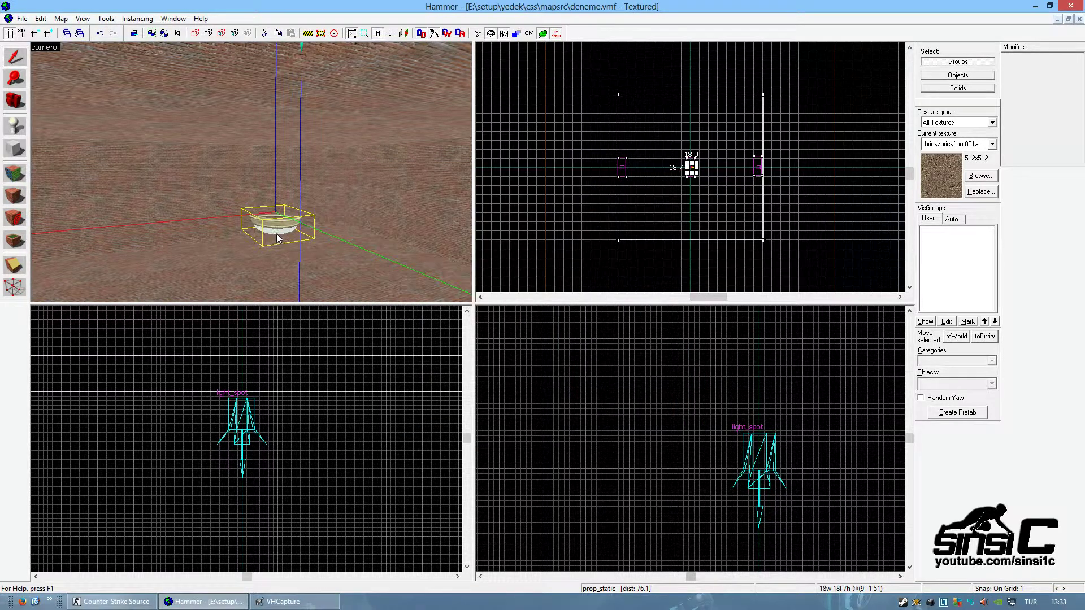
key(z)
key(z)
scroll(270, 442, down, 7)
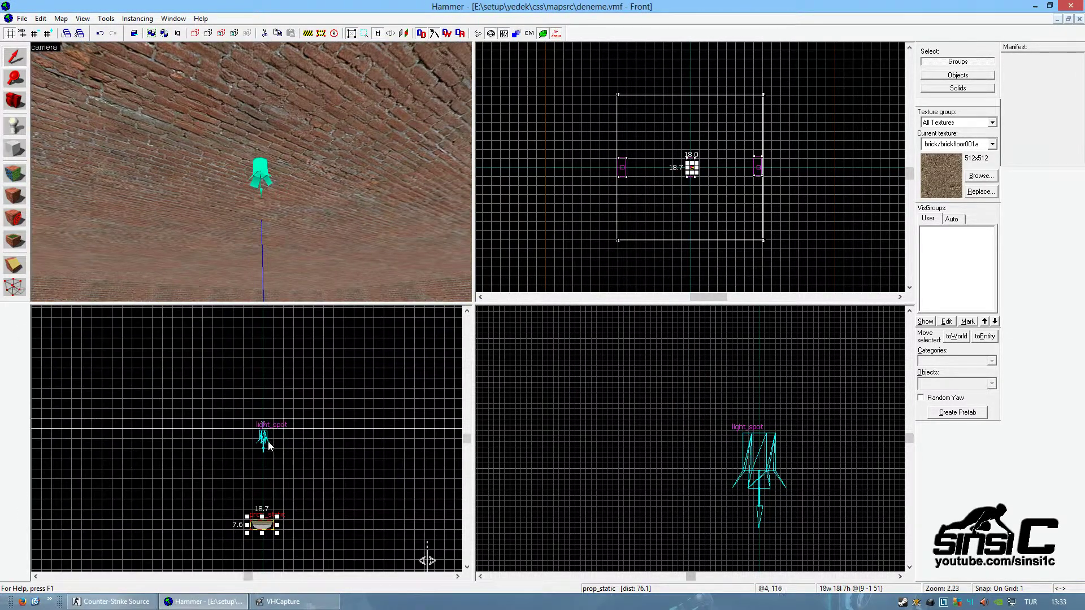
scroll(265, 514, up, 3)
drag(267, 538, 267, 389)
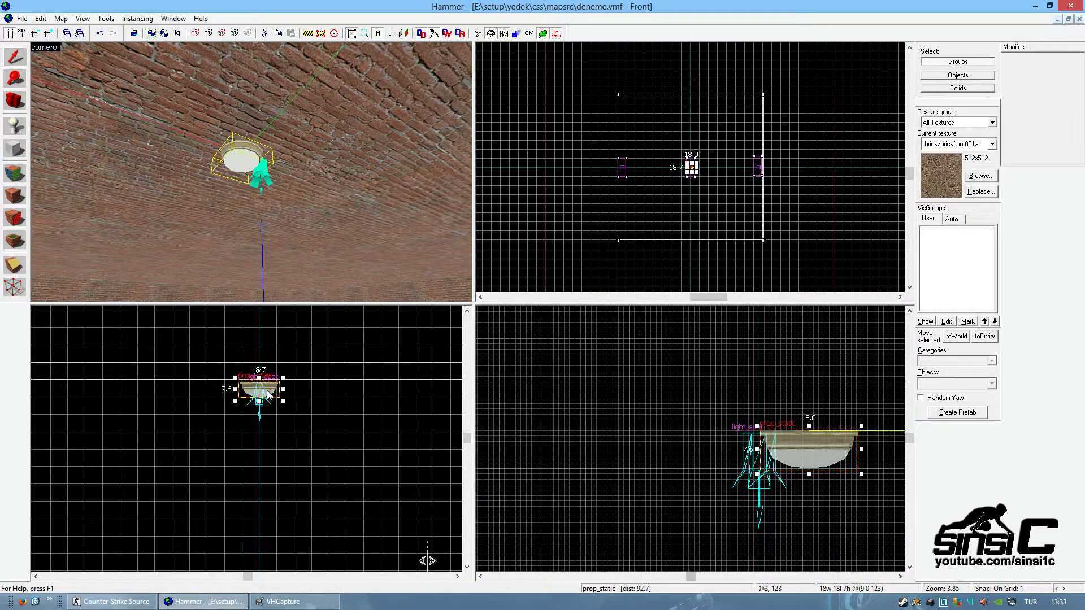
Fit the dome light prop flush against the ceiling and centre it over the light_spot.
scroll(266, 390, up, 10)
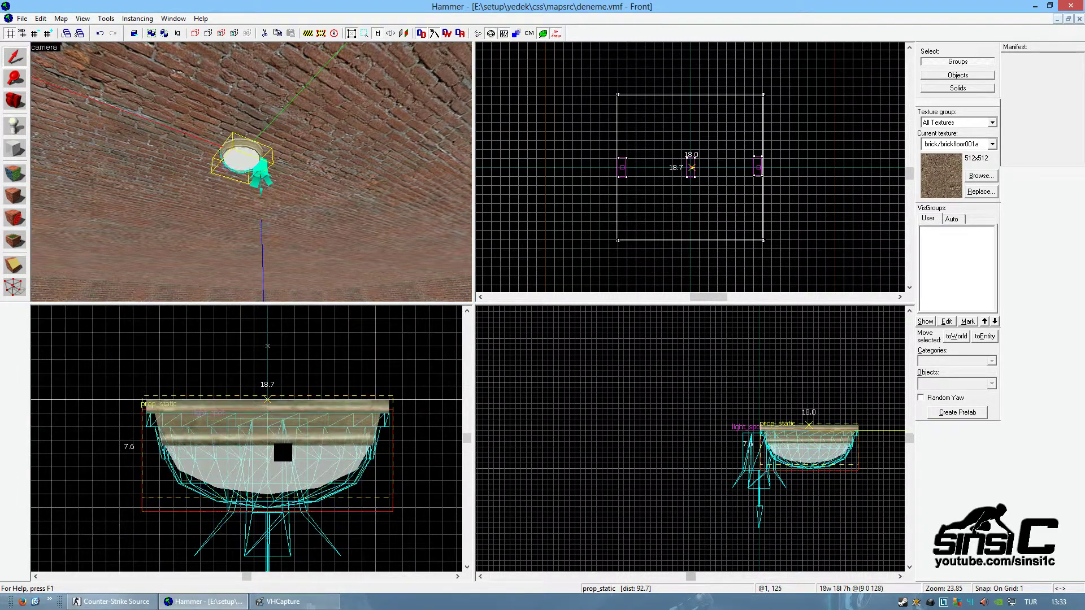
drag(280, 438, 275, 442)
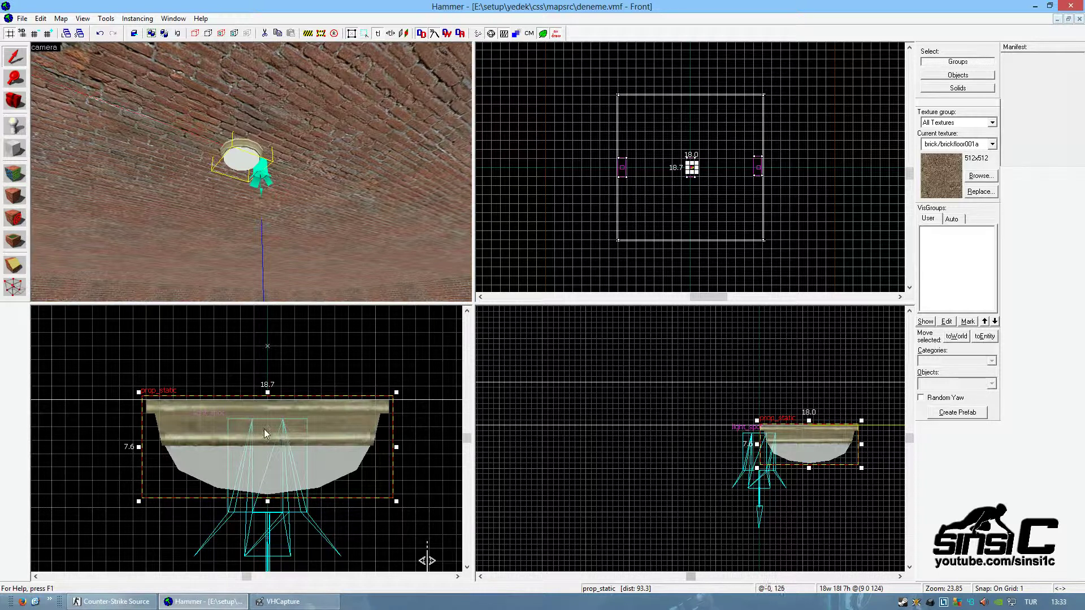
drag(812, 438, 764, 441)
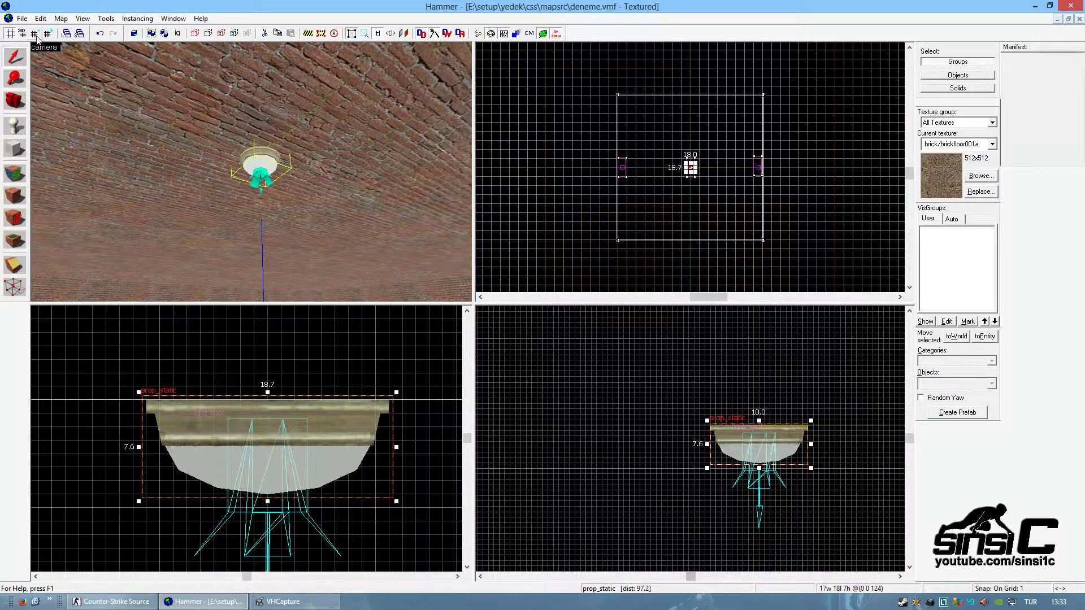
Compile the map with normal BSP, VIS and RAD without running the game after compiling.
click(22, 18)
click(89, 139)
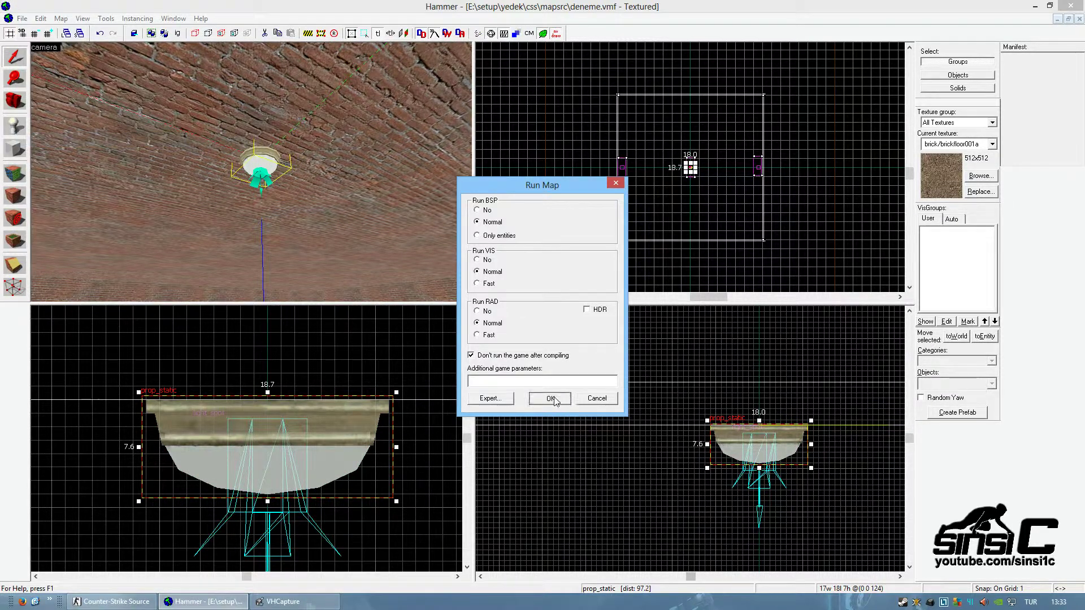
click(531, 401)
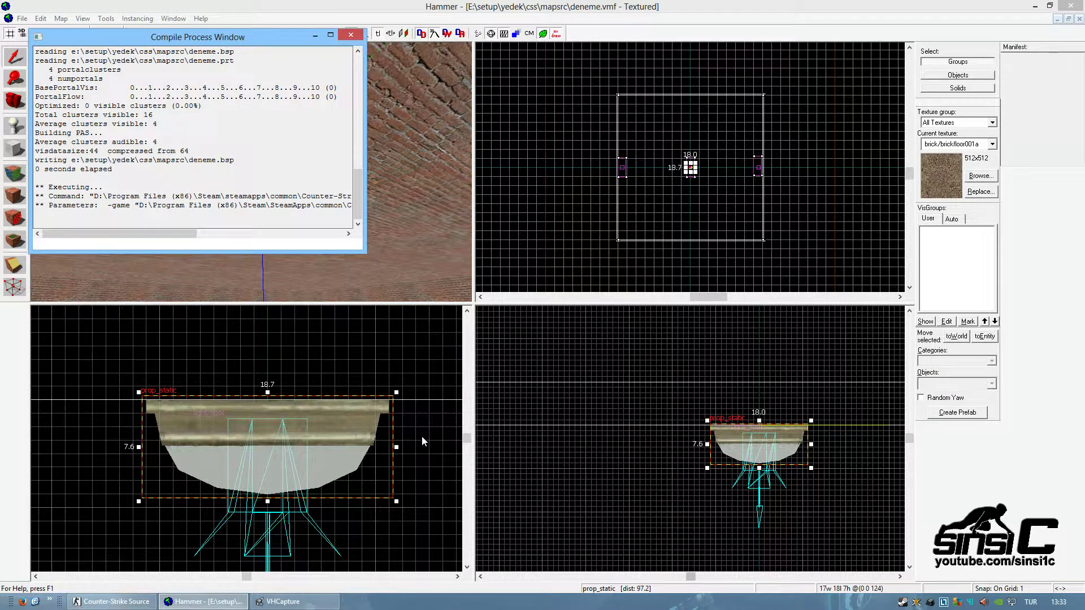
Switch to Counter-Strike Source and start a new server on the deneme map.
click(125, 604)
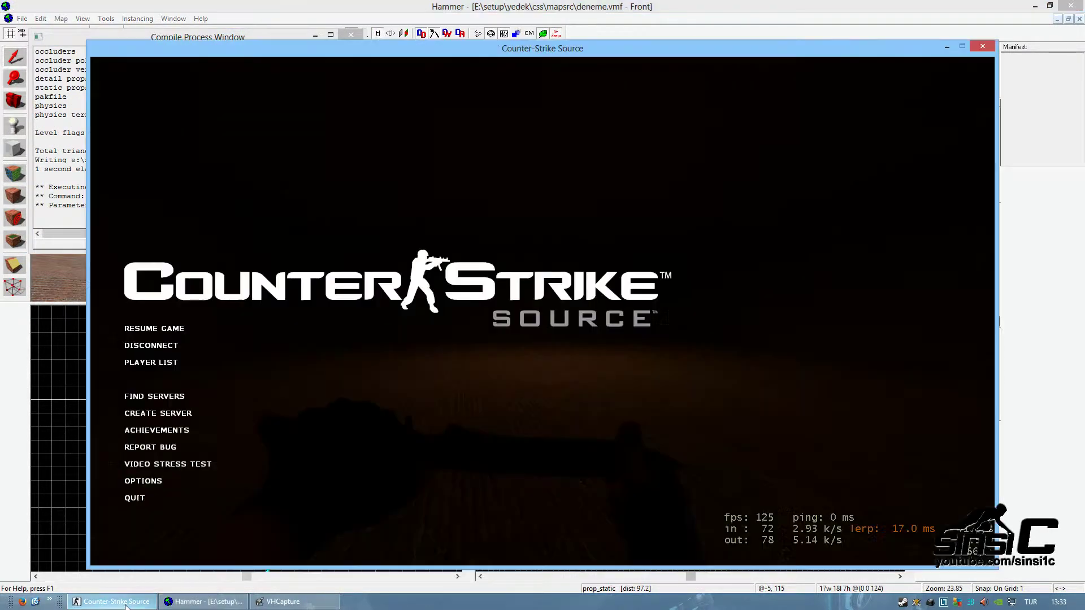
click(176, 329)
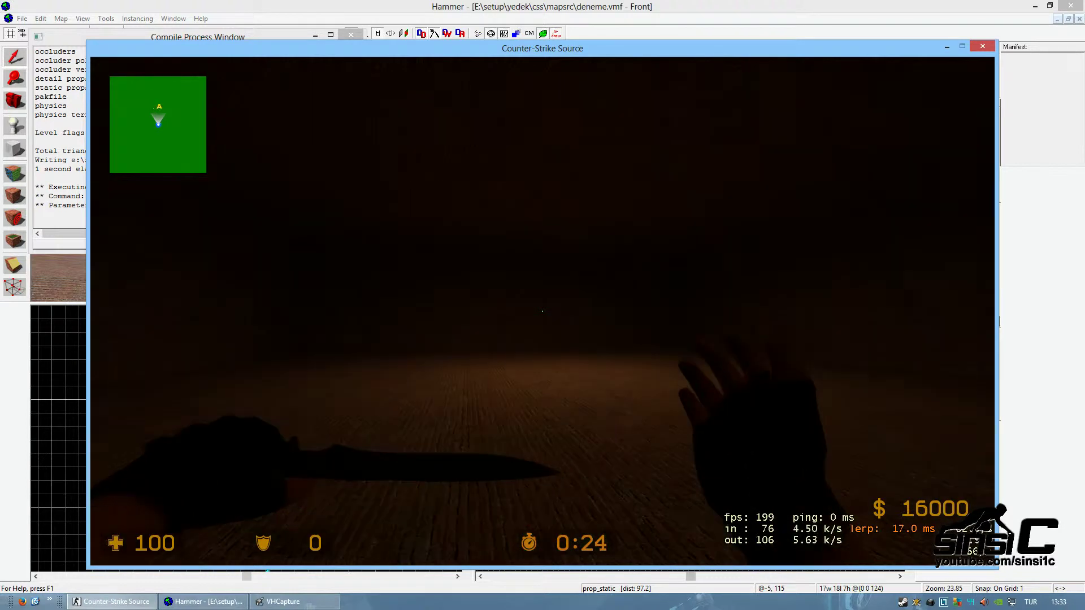
key(Escape)
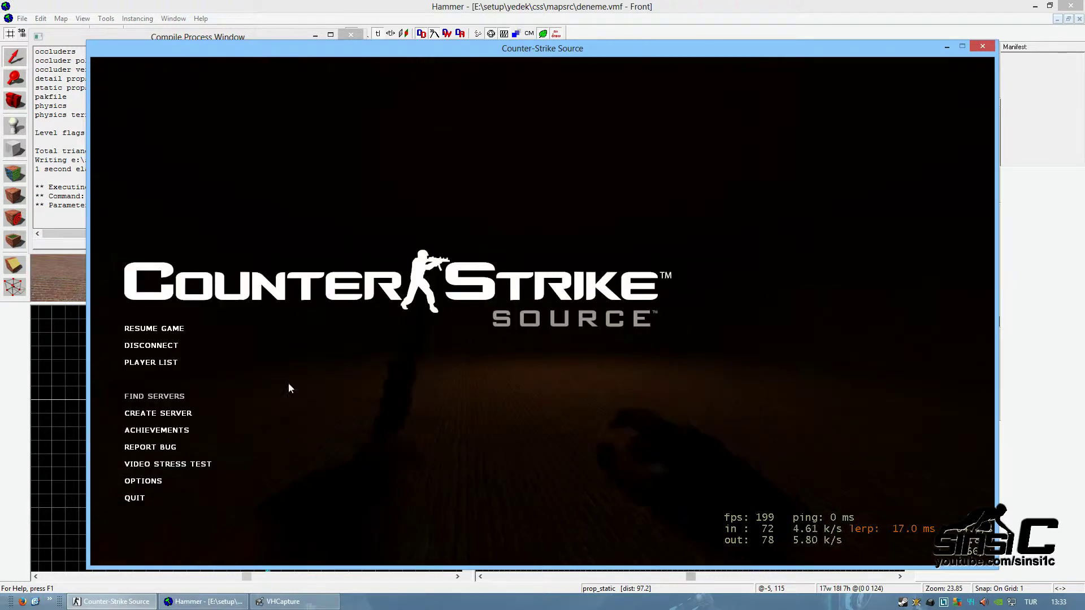
click(162, 416)
click(573, 429)
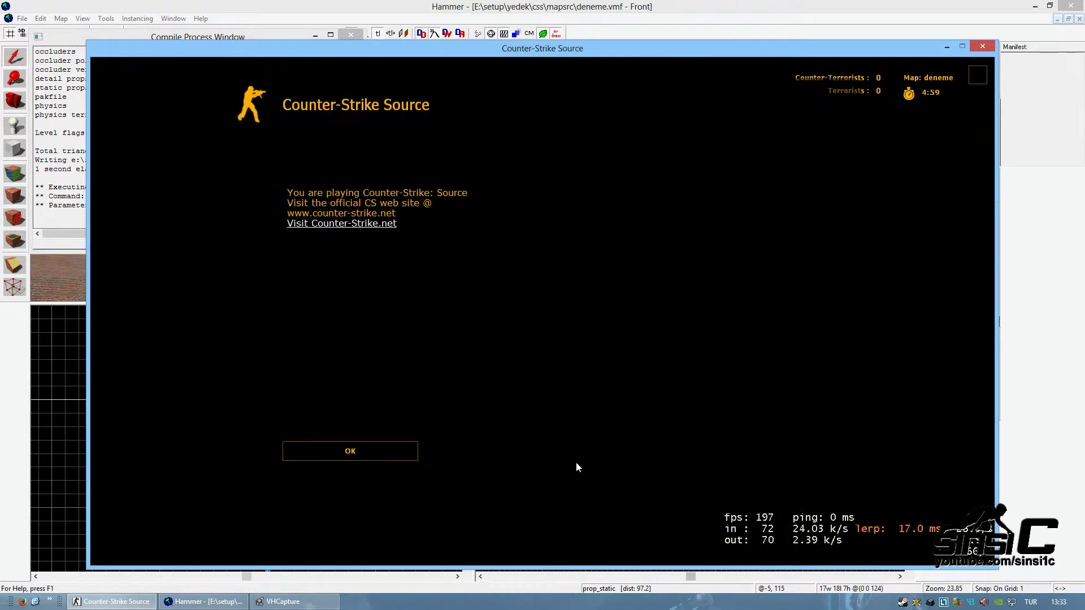
Join the Counter-Terrorists and inspect the ceiling dome light and the room's lighting, with and without the flashlight.
key(space)
key(2)
key(2)
key(f)
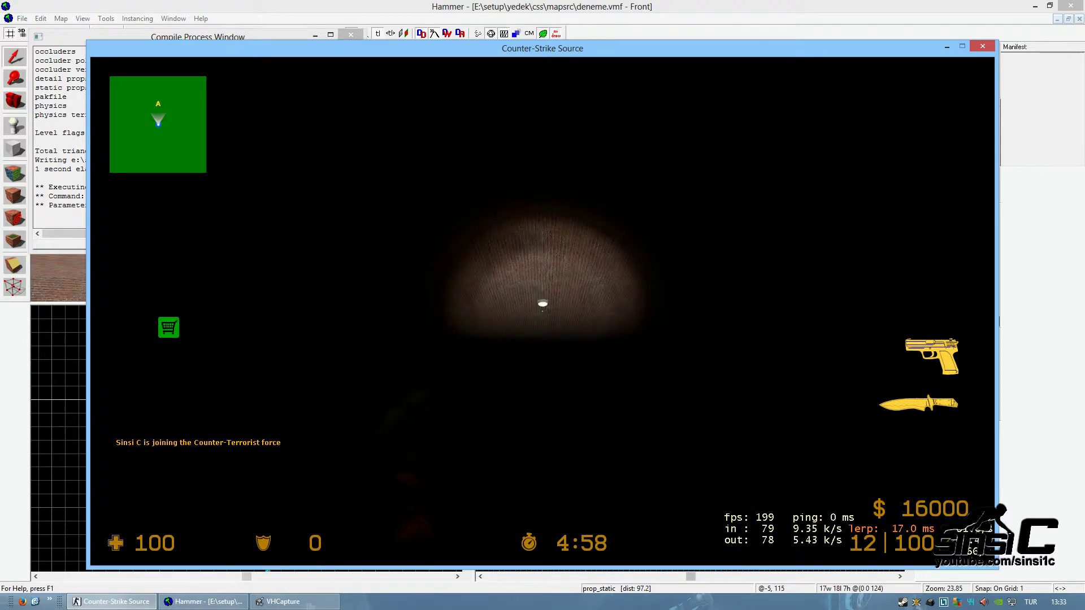
key(f)
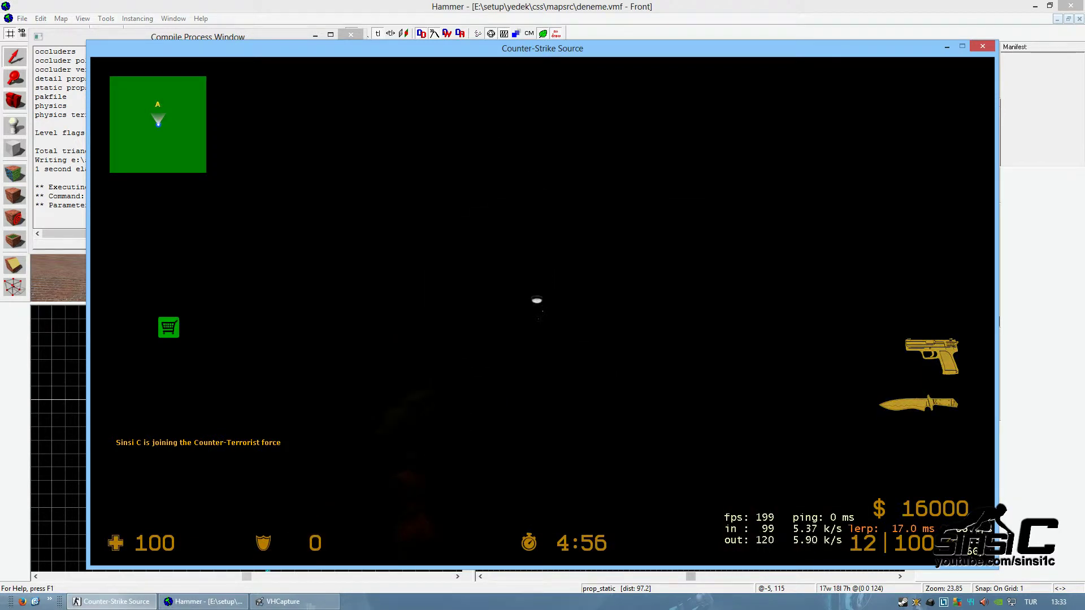
key(w)
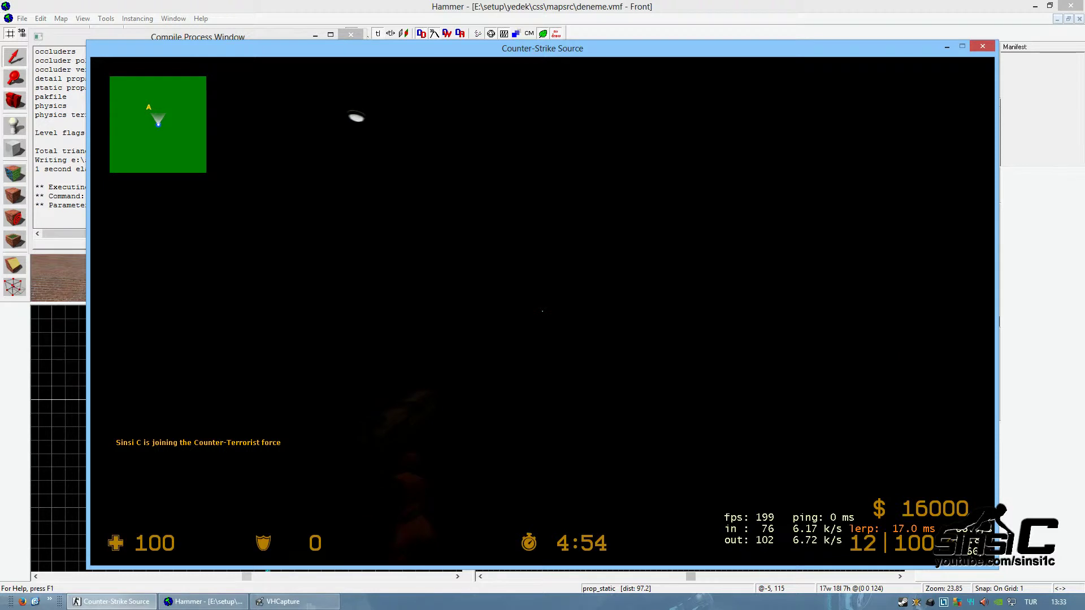
Disconnect from the game server, switch back to Hammer and close the compile log.
key(Escape)
click(171, 339)
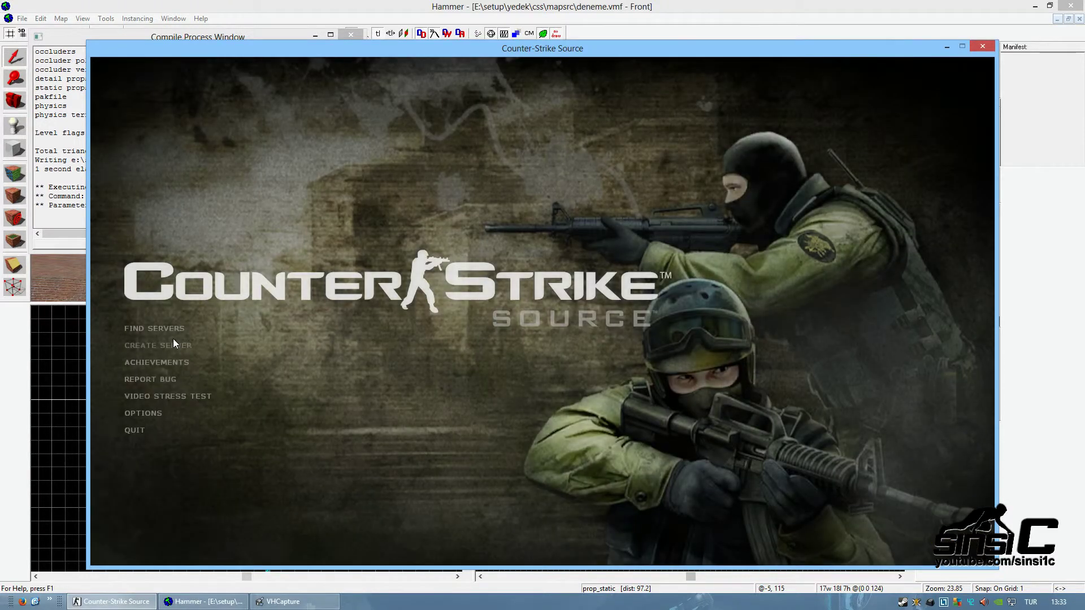
key(alt+Tab)
click(350, 34)
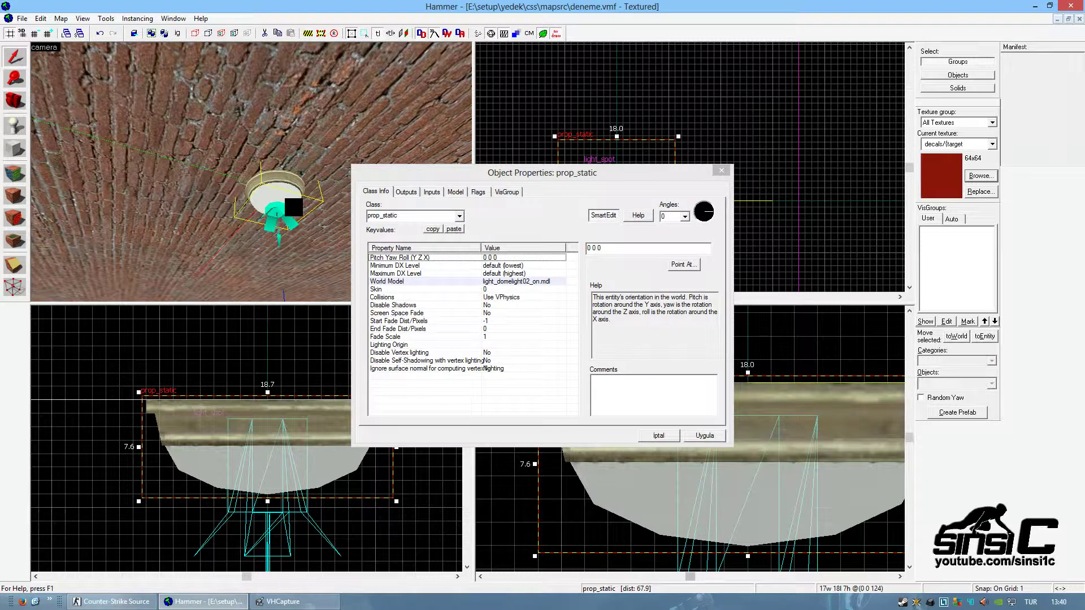
Set Disable Shadows to Yes on the dome light prop_static, then apply and close its properties.
double_click(289, 207)
click(394, 307)
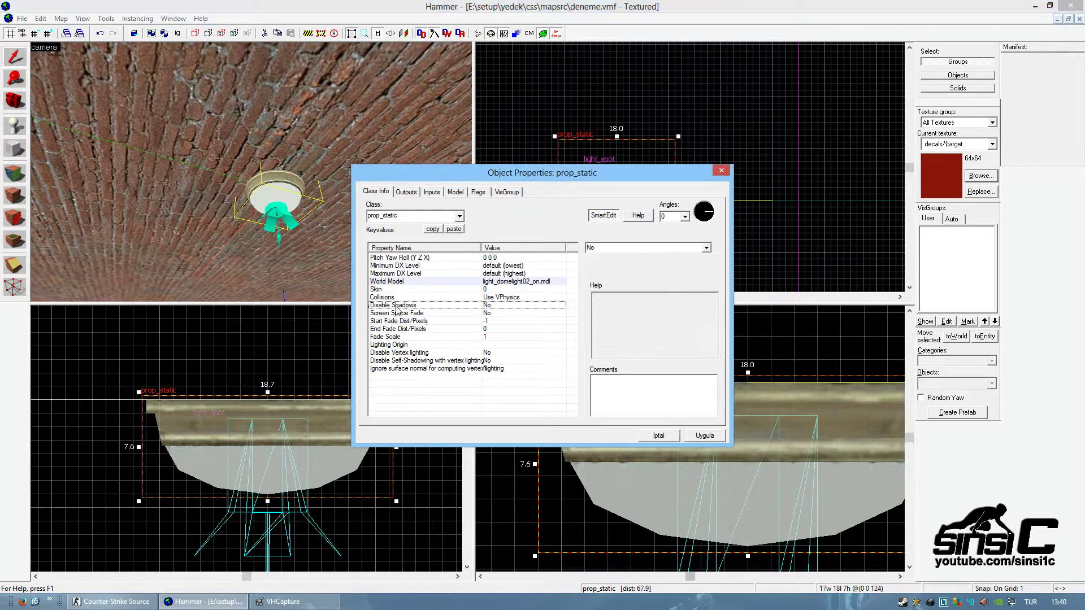
click(706, 248)
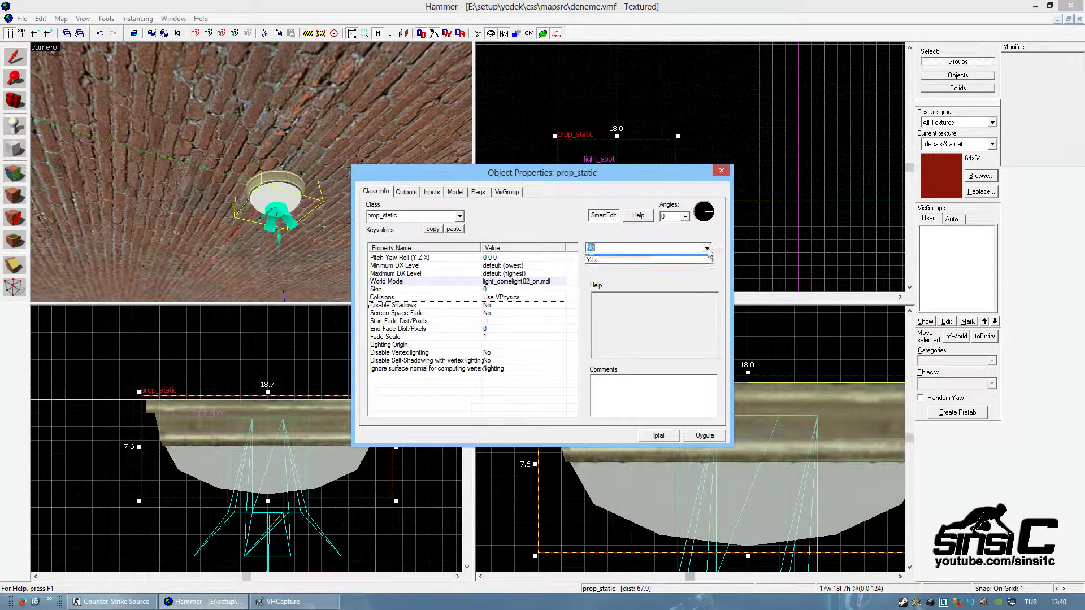
click(695, 265)
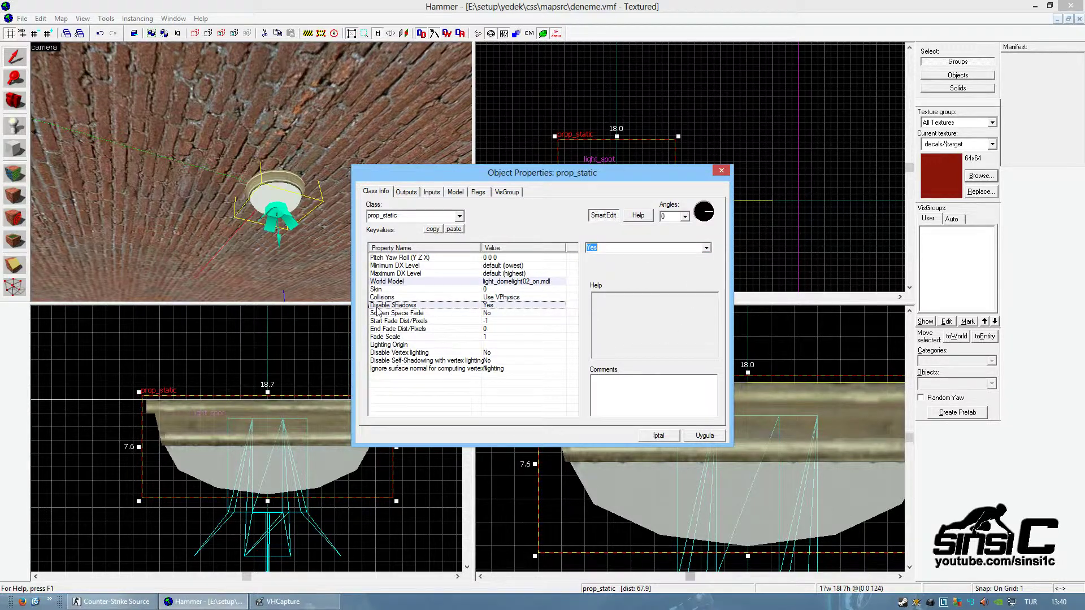
click(276, 200)
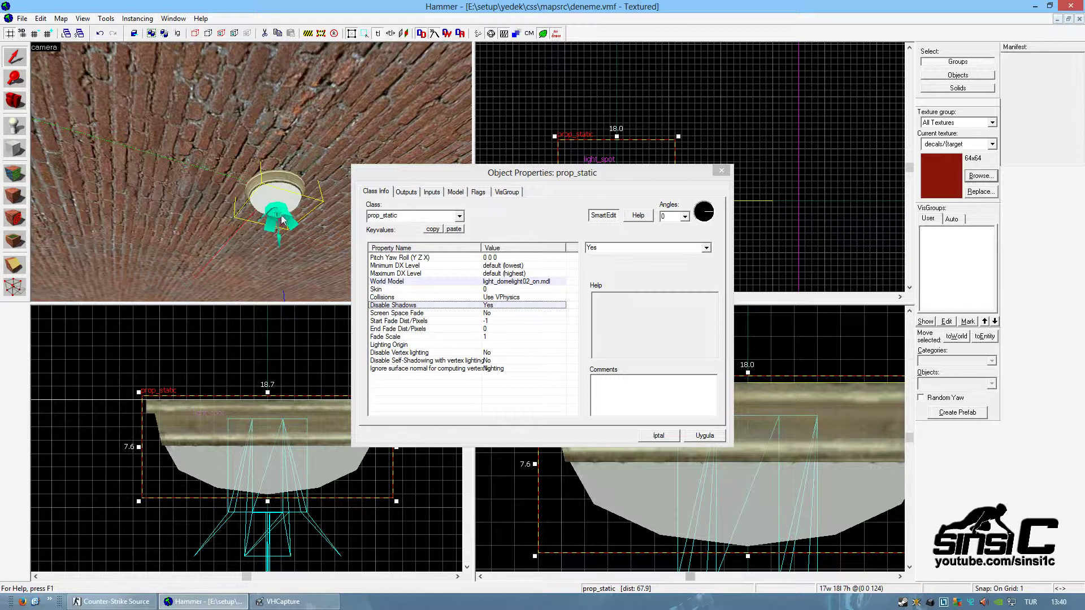
click(705, 434)
click(718, 171)
Change the light_spot's brightness colour to 255 210 166 with an intensity of 1000.
click(283, 217)
double_click(282, 216)
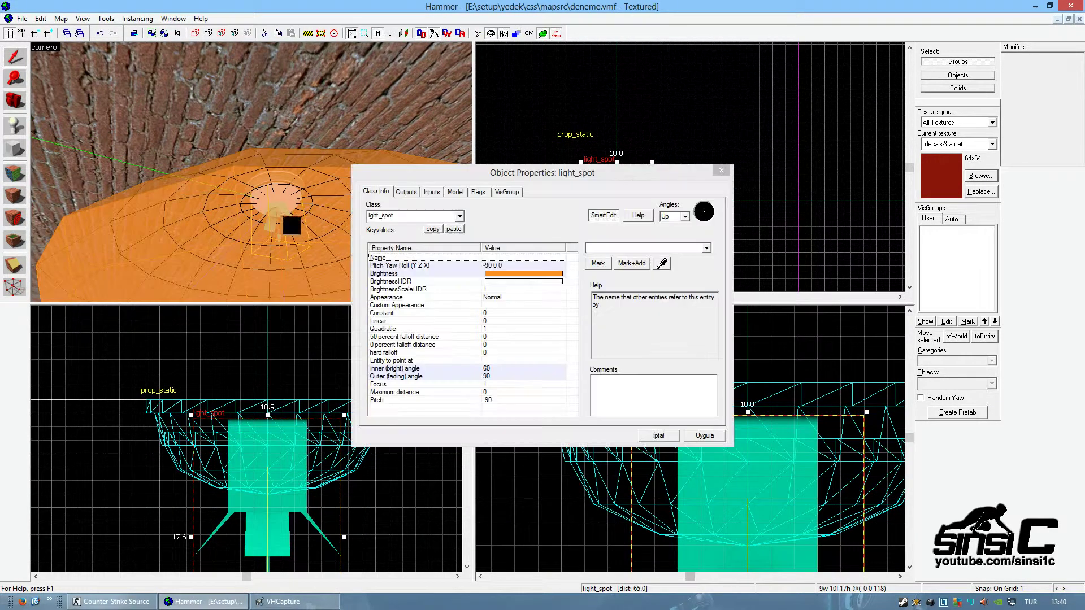
click(603, 272)
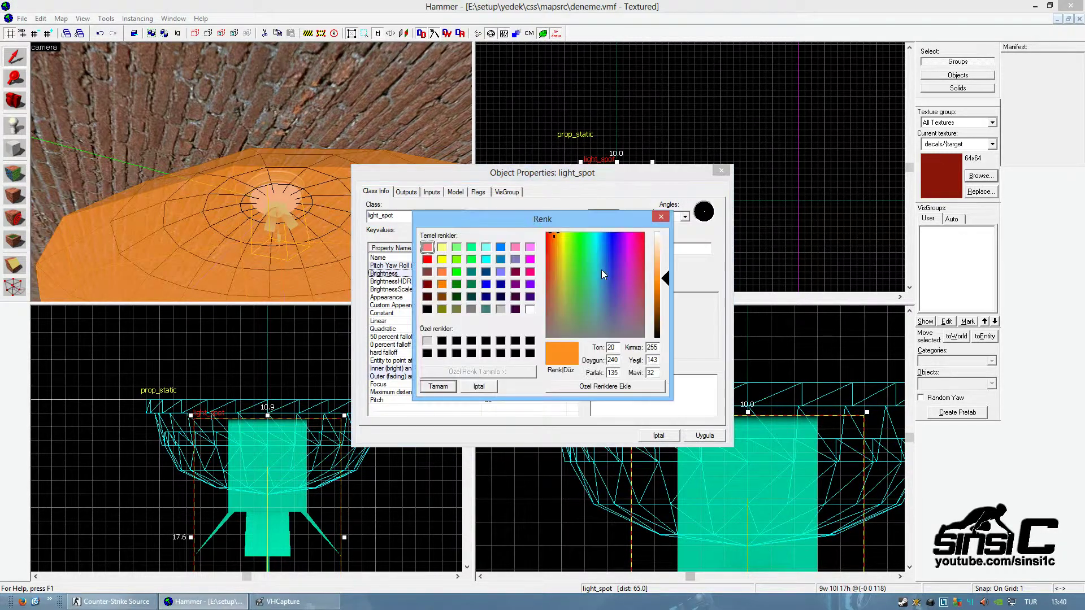
drag(655, 261, 666, 245)
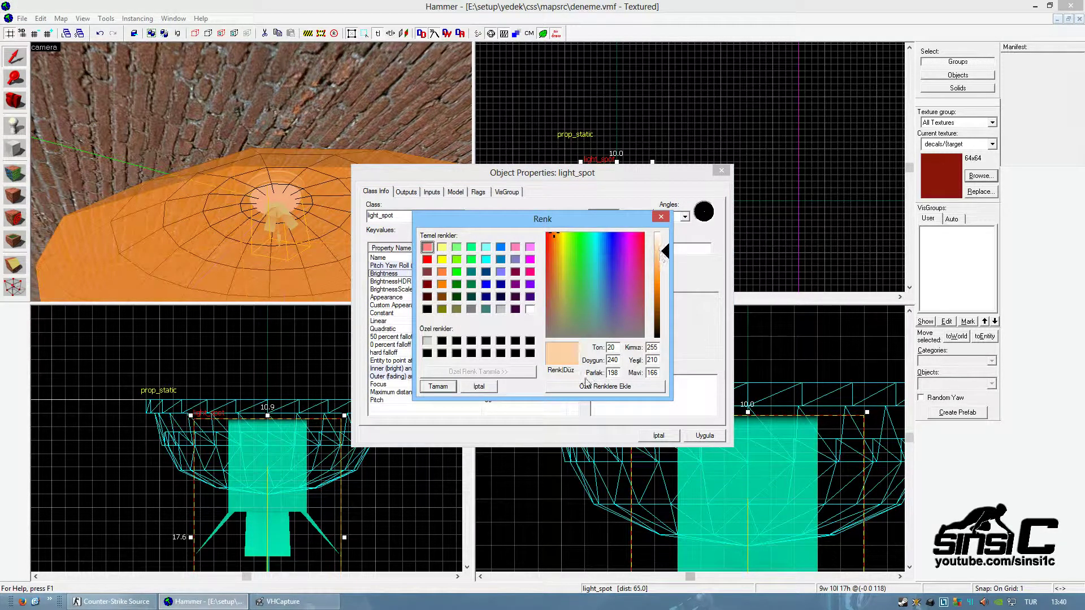
click(448, 388)
drag(620, 248, 640, 248)
text(1000)
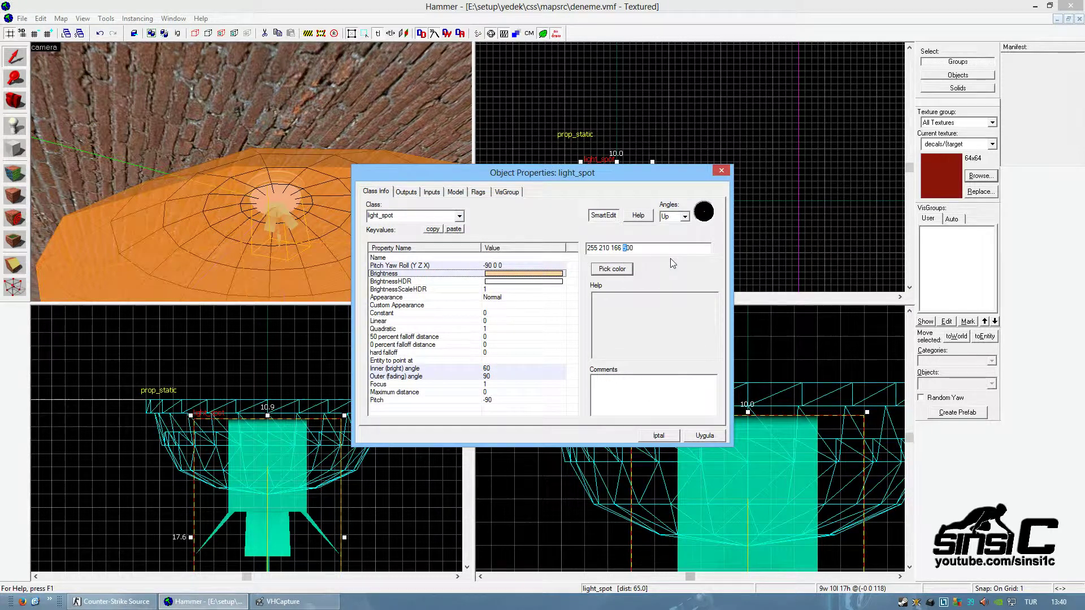
Set the light_spot's inner (bright) angle to 75, then apply and close its properties.
click(487, 368)
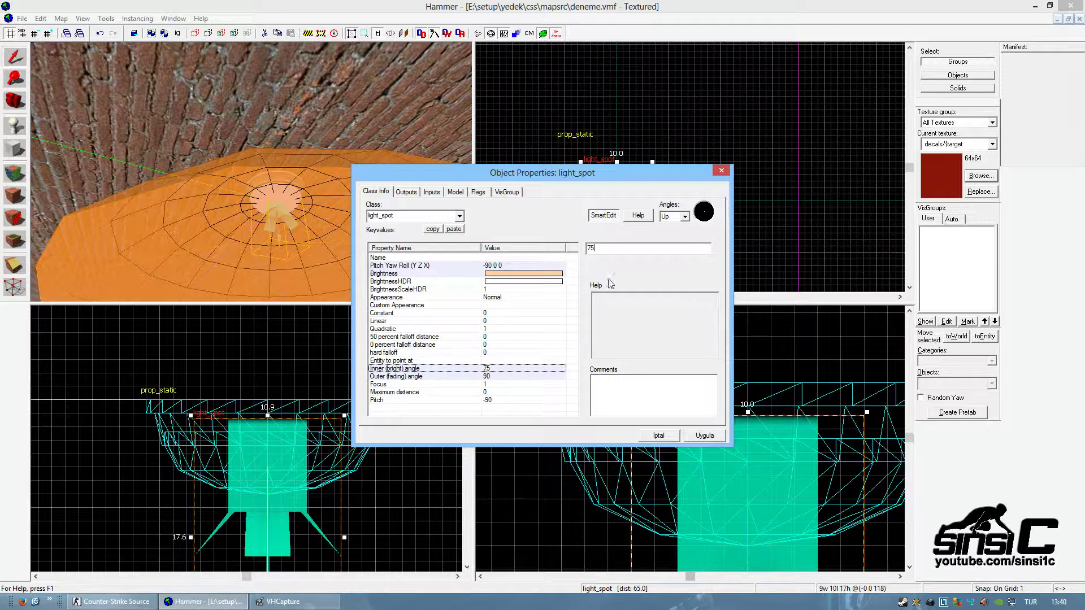
click(714, 436)
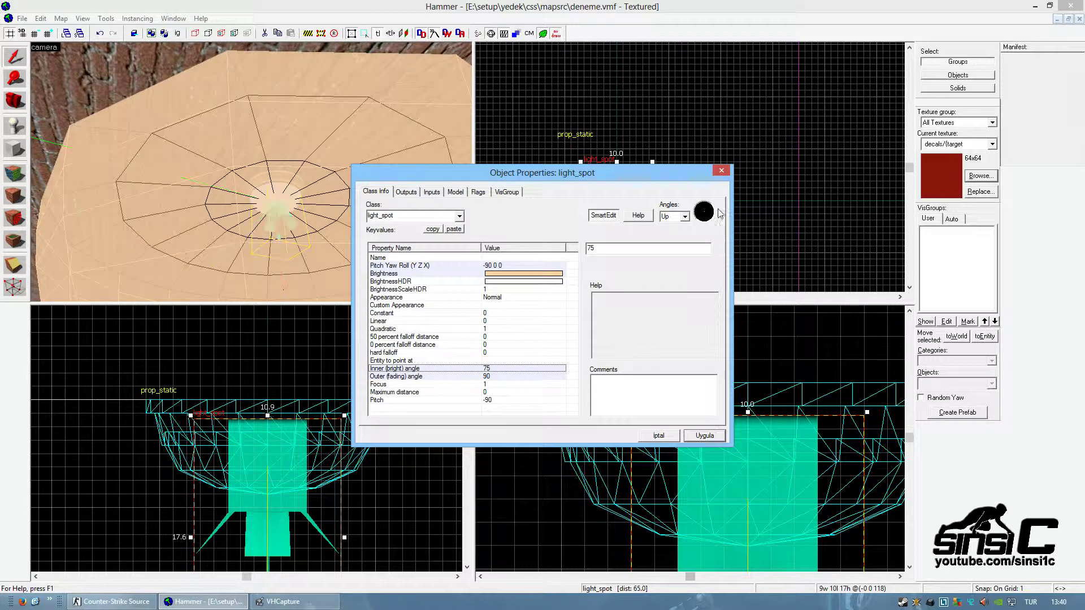
click(719, 171)
Recompile the map with the edited prop shadows and spotlight settings.
click(22, 18)
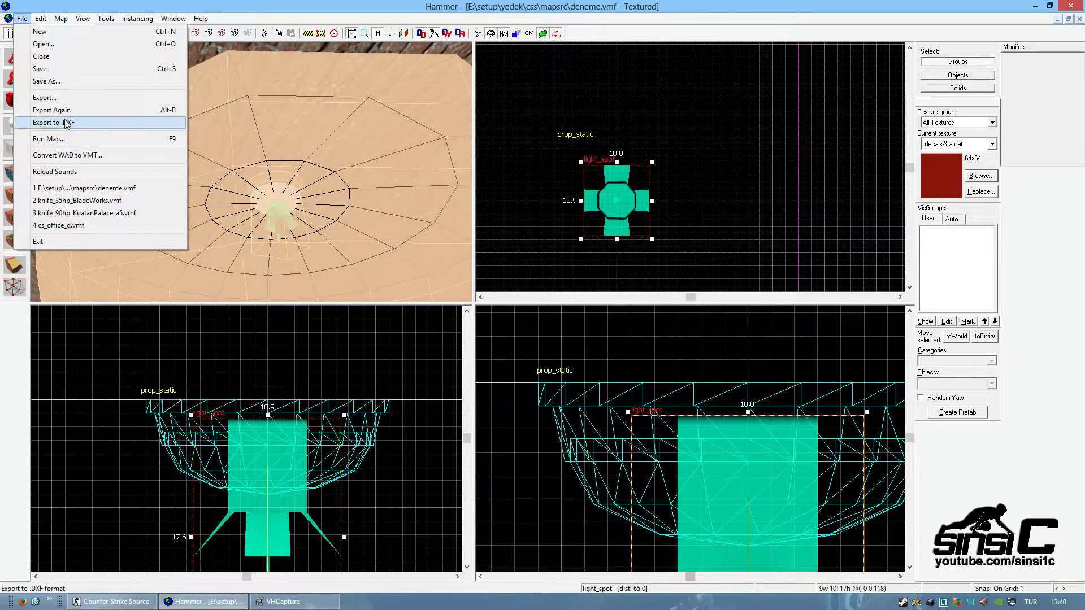
click(49, 138)
click(546, 394)
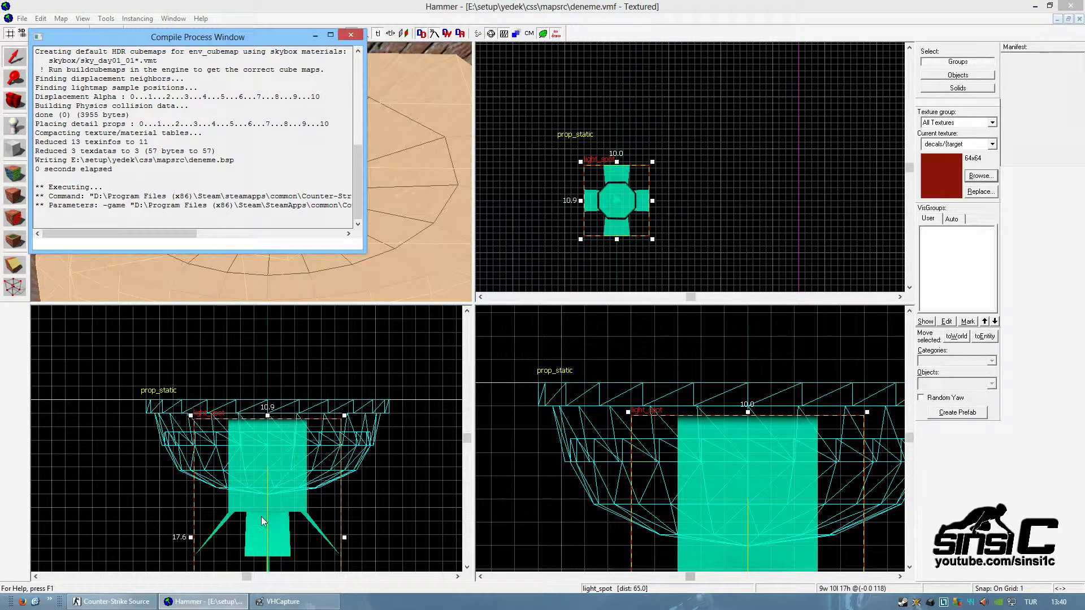
Switch to Counter-Strike Source, host the recompiled map and join the Terrorists.
click(169, 515)
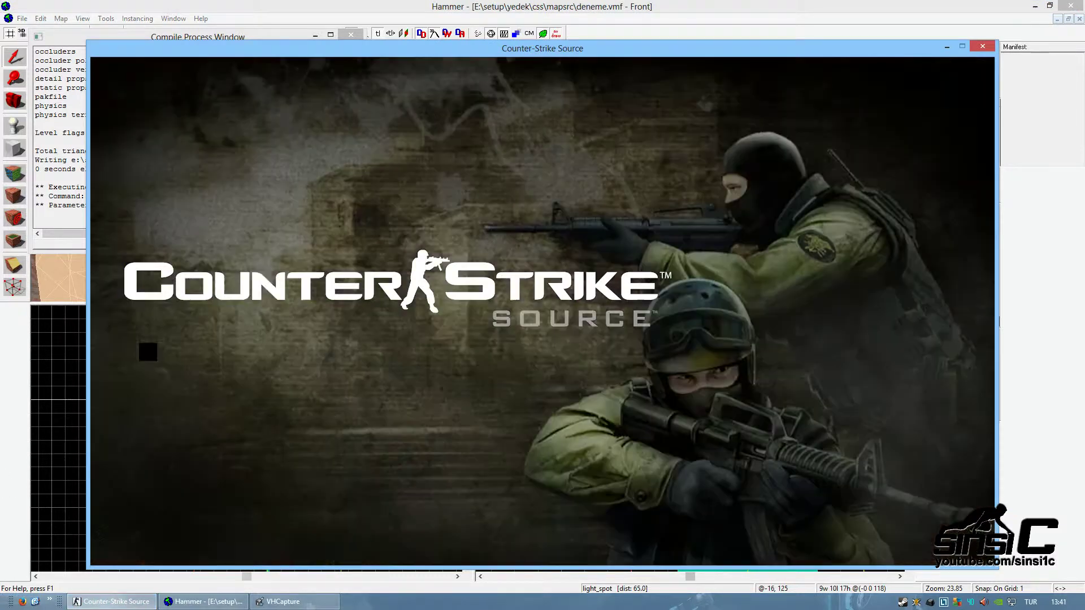
click(169, 346)
click(561, 432)
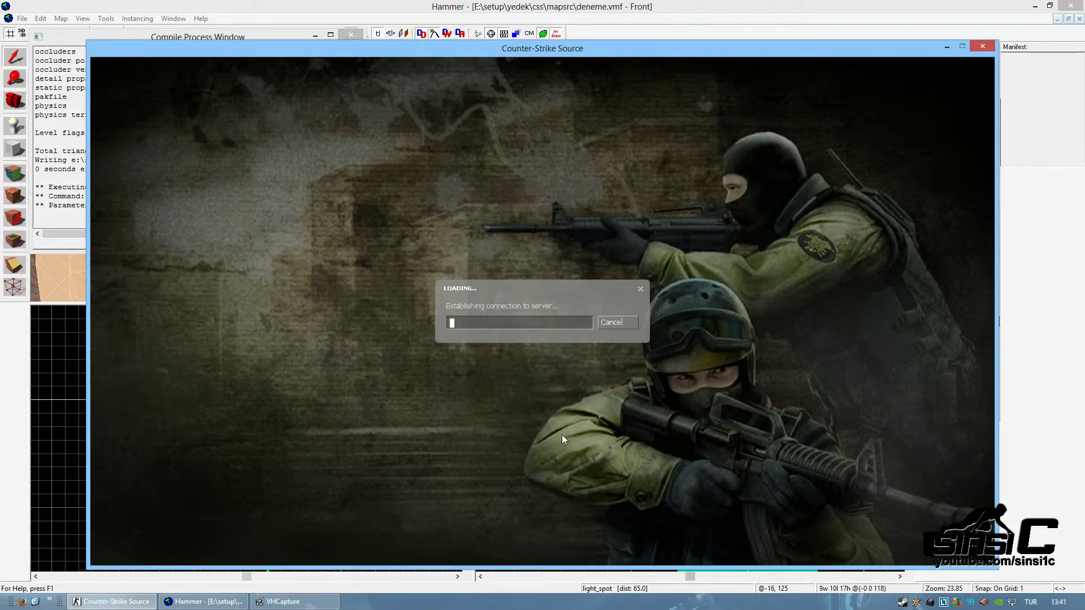
key(5)
key(5)
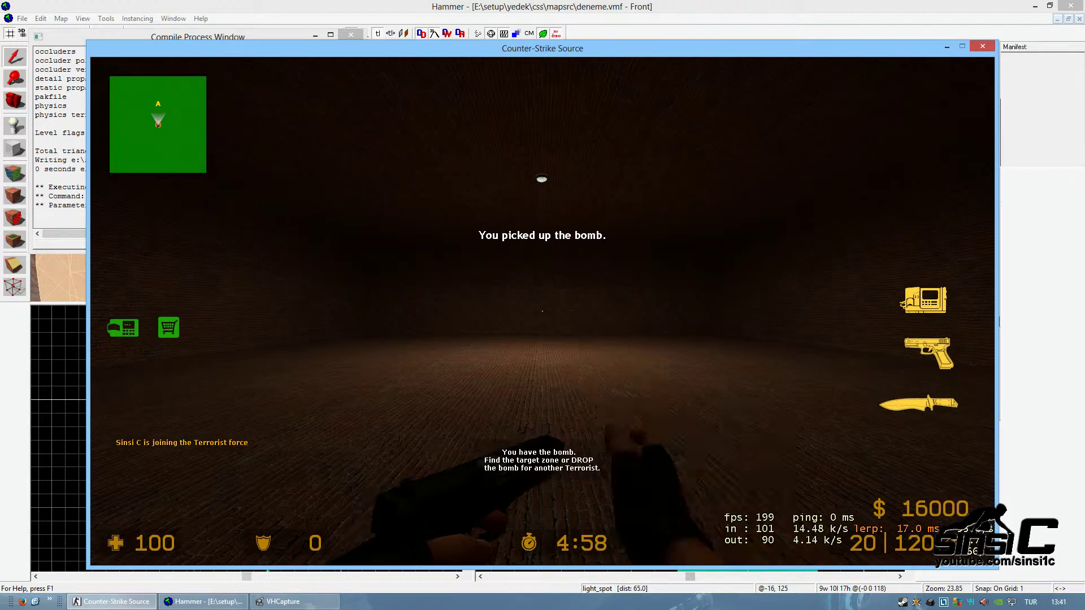
Examine the dome light and its illumination in game, then return to Hammer and close the compile log.
key(w)
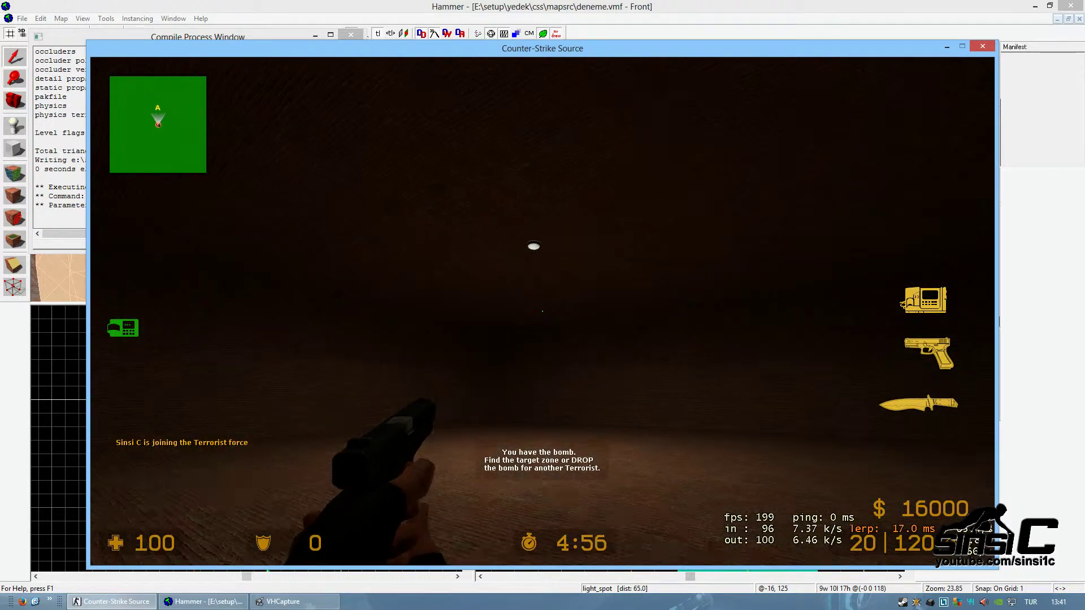
key(w)
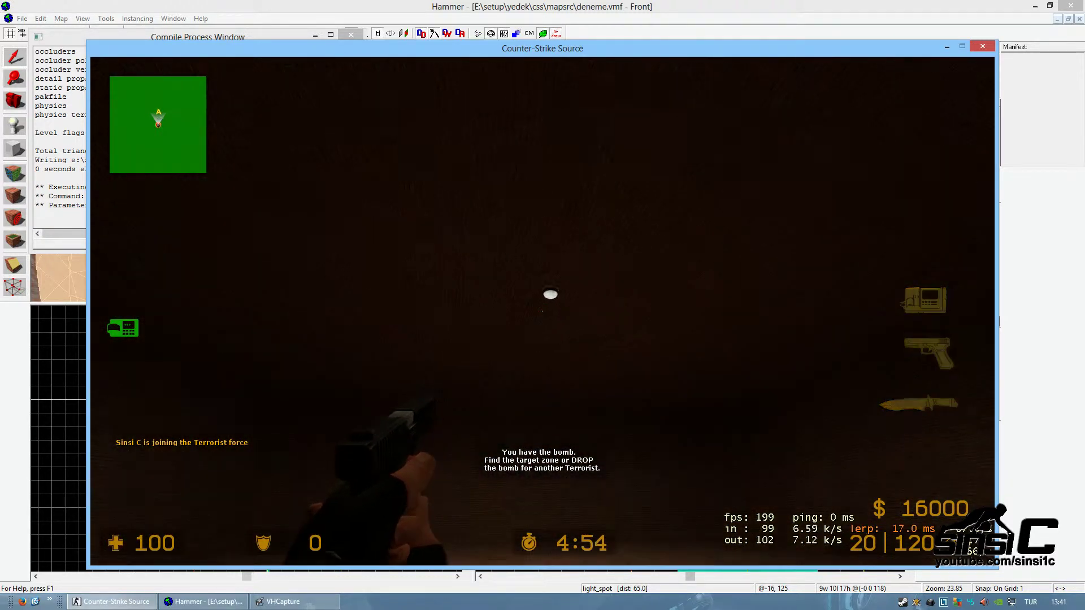
key(Escape)
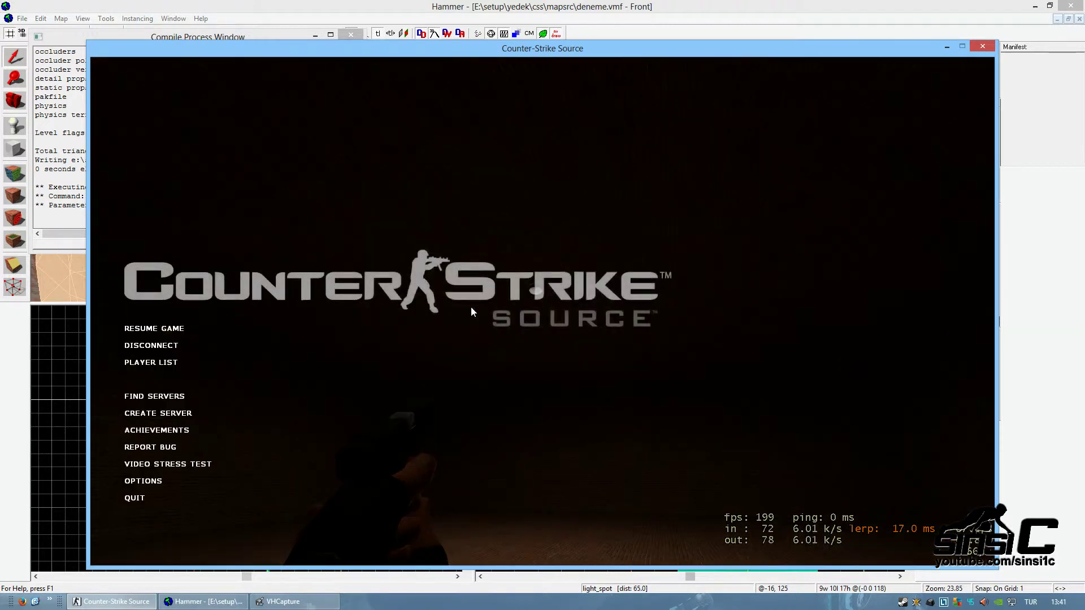
key(alt+Tab)
click(351, 35)
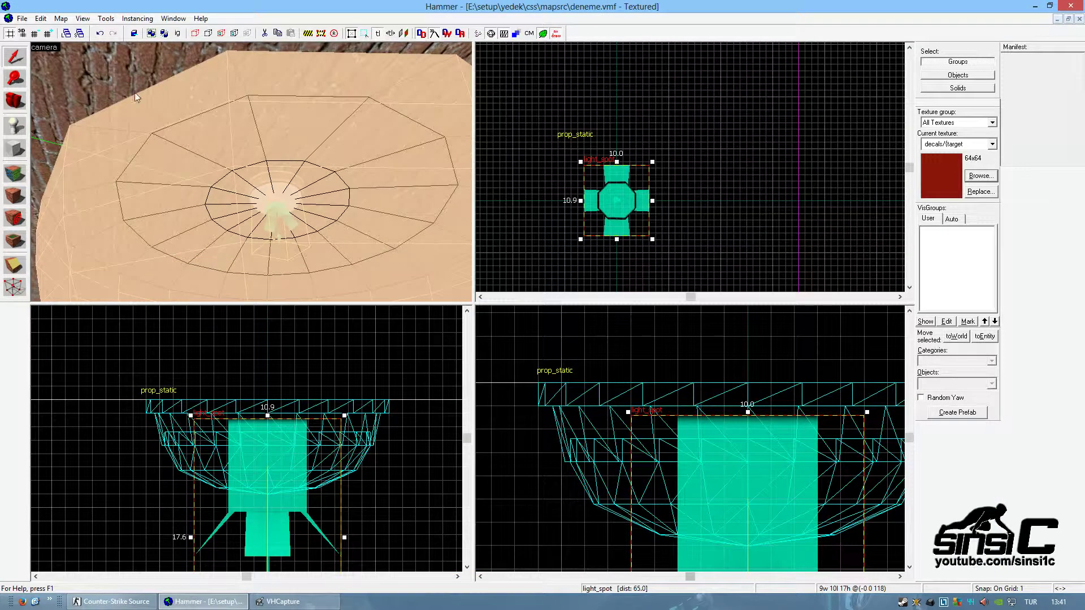
Place an env_sprite entity on the ceiling beside the dome light.
click(124, 80)
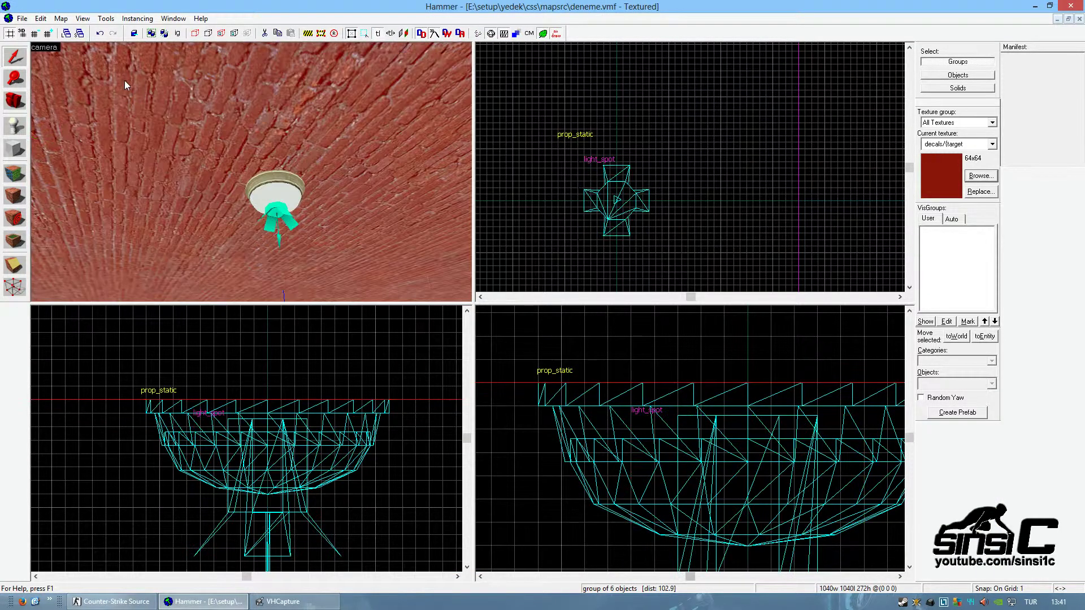
click(15, 129)
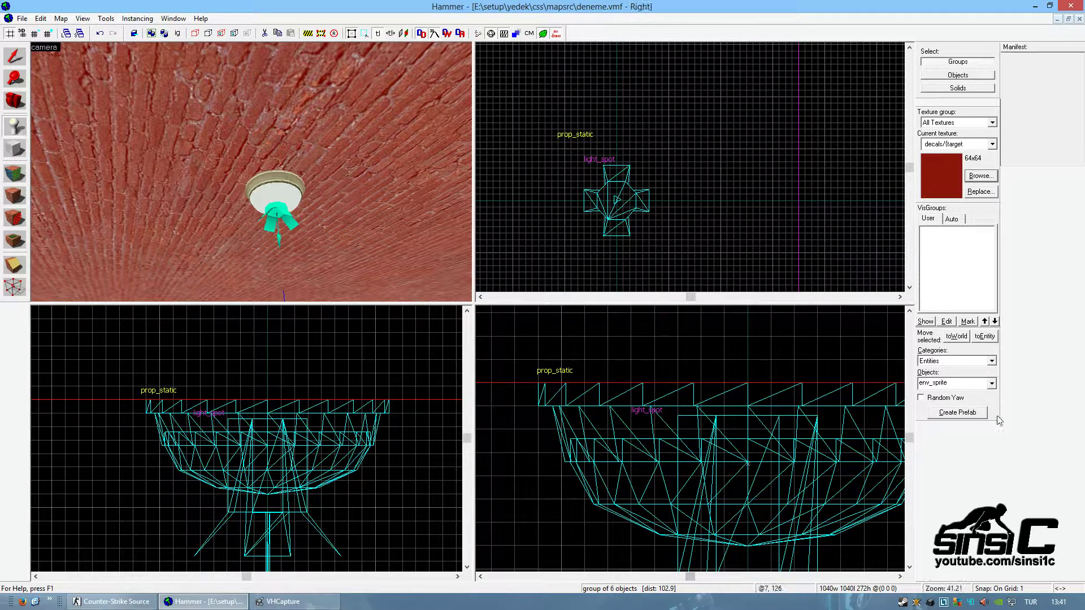
double_click(954, 387)
key(Down)
key(Down)
key(Right)
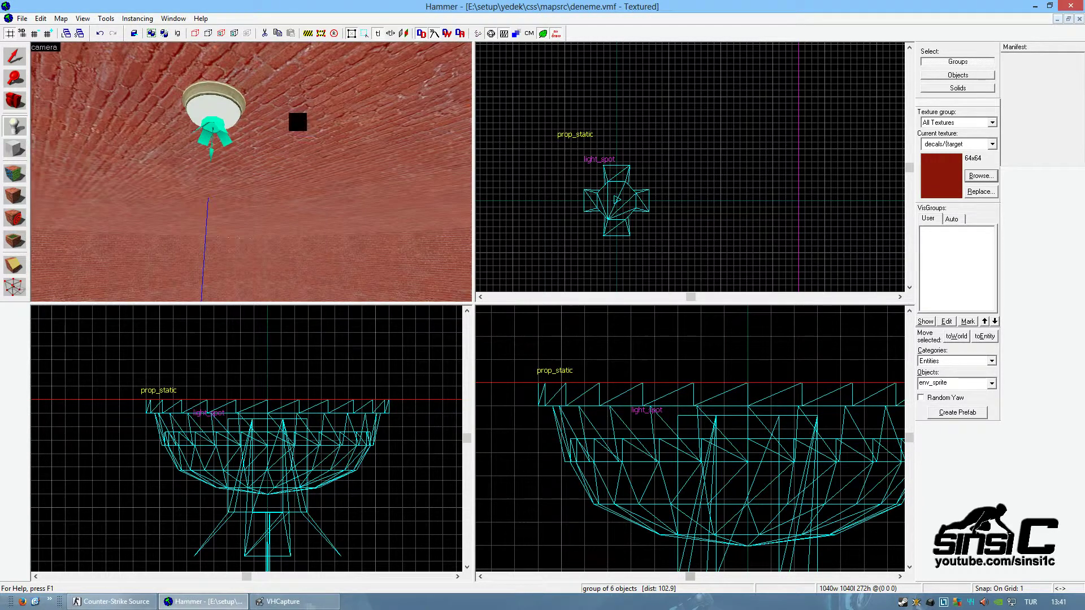
click(297, 121)
click(17, 56)
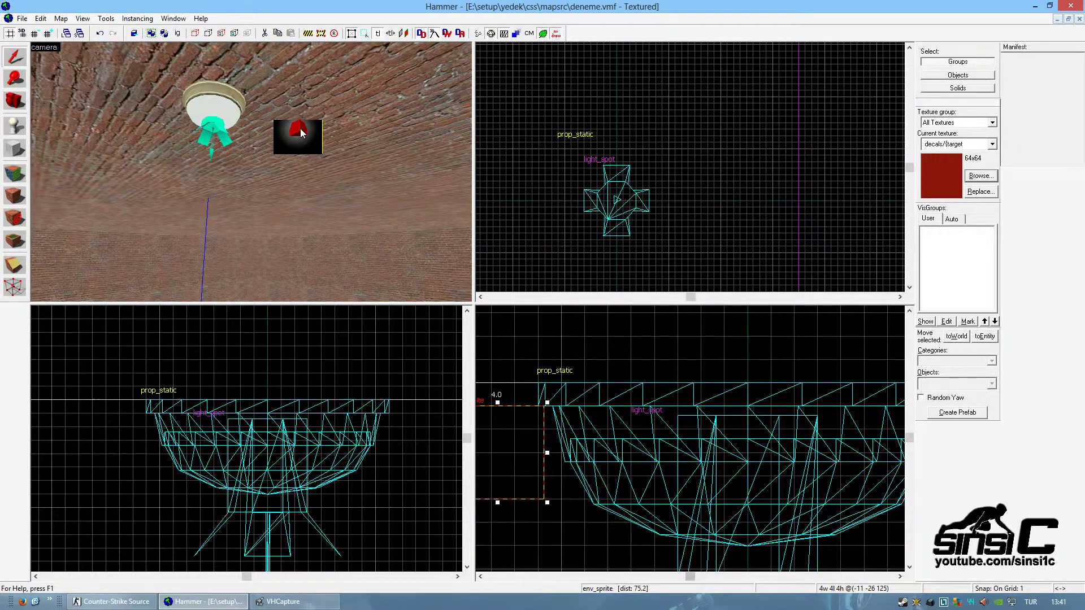
Set the env_sprite's Render FX to Constant Glow and its Render Mode to Glow.
double_click(300, 127)
click(420, 274)
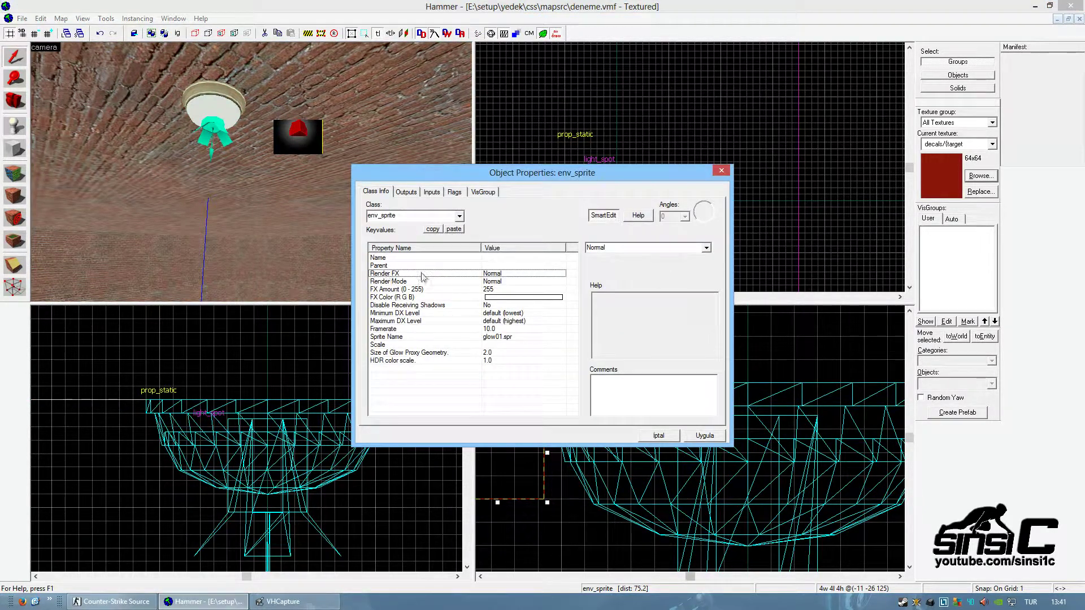
click(705, 252)
drag(708, 278, 707, 302)
click(692, 310)
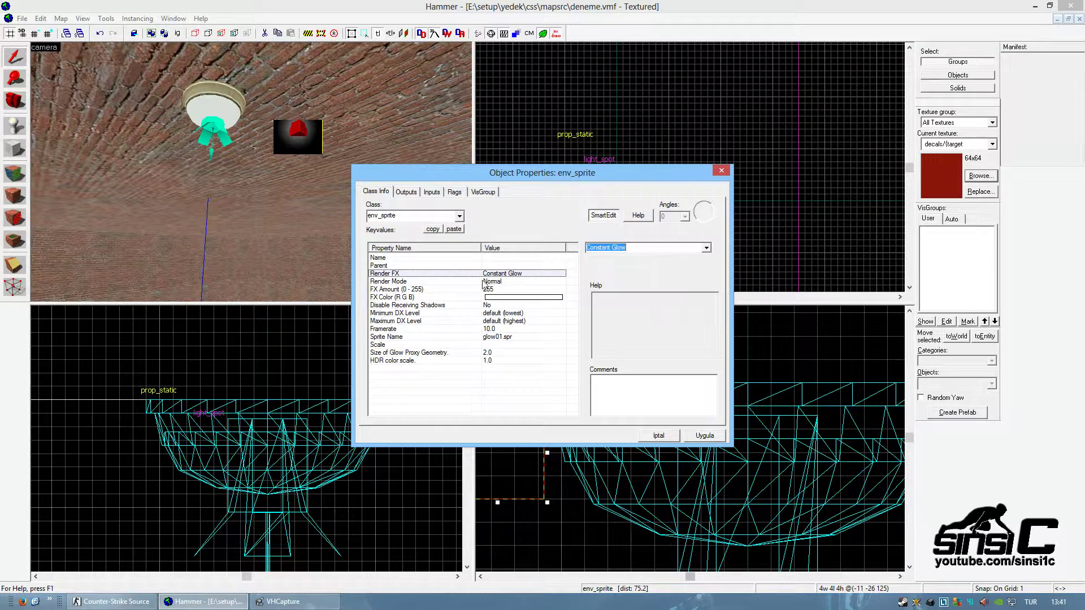
click(468, 282)
click(706, 247)
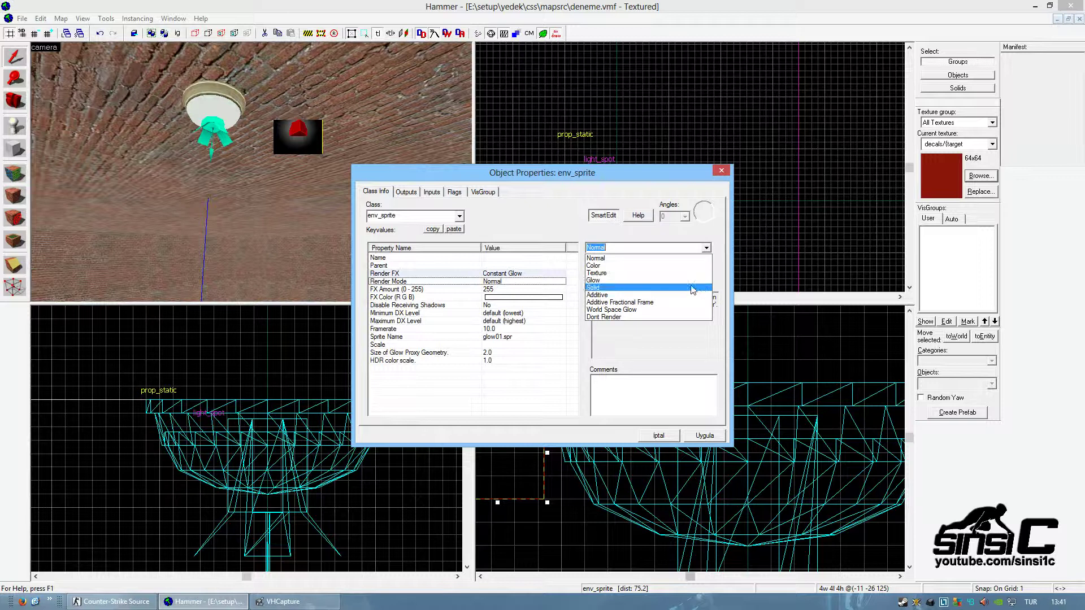
click(670, 283)
Set the env_sprite's FX Amount to 150 and its FX Color to the light grey 206 206 206.
click(486, 290)
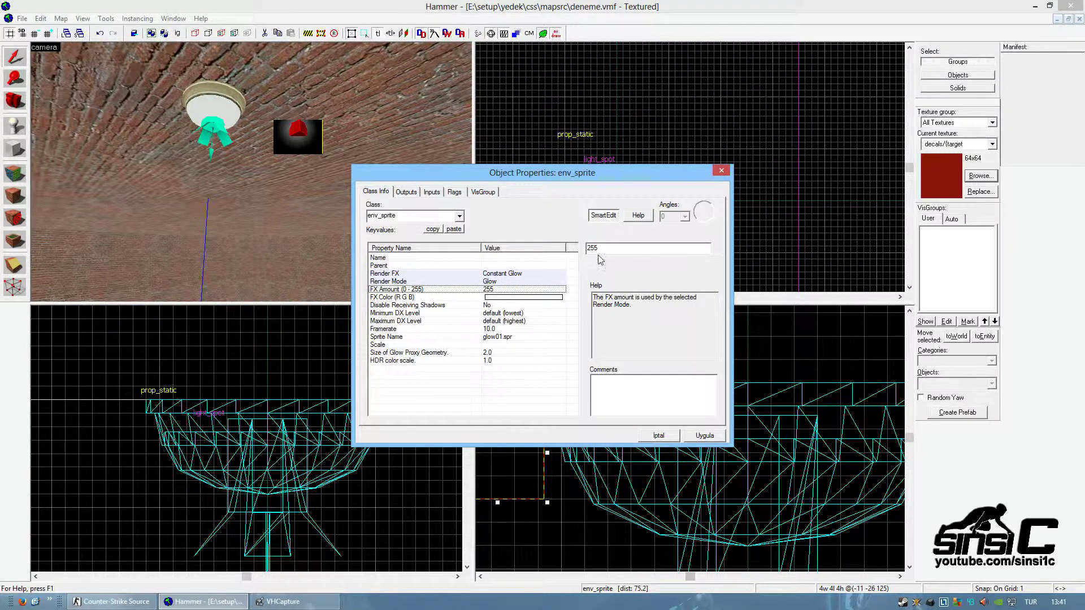
text(1)
click(451, 299)
click(614, 268)
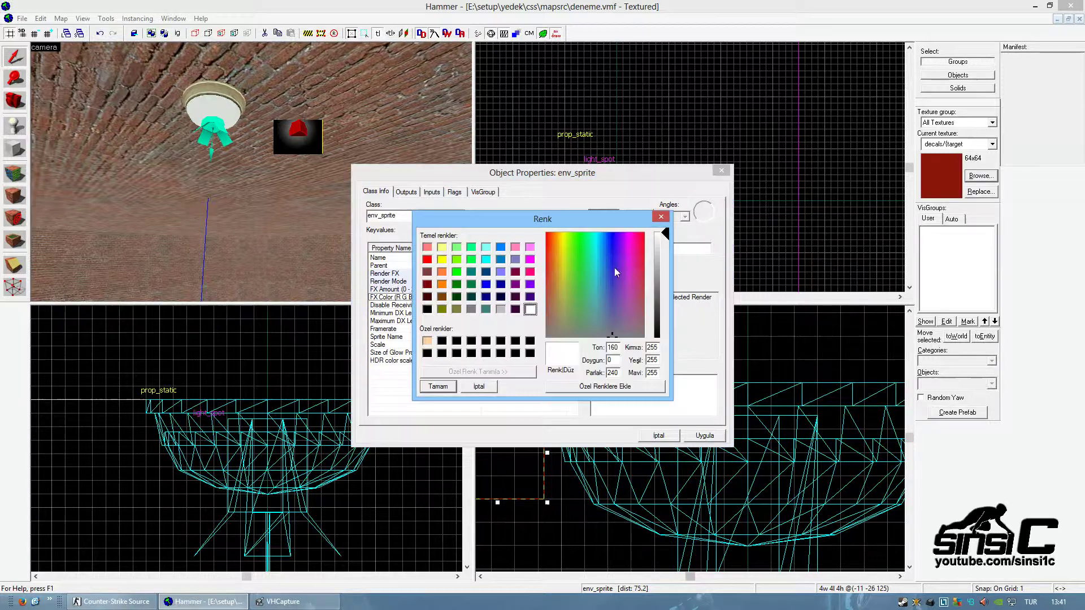
click(662, 253)
click(598, 390)
click(437, 388)
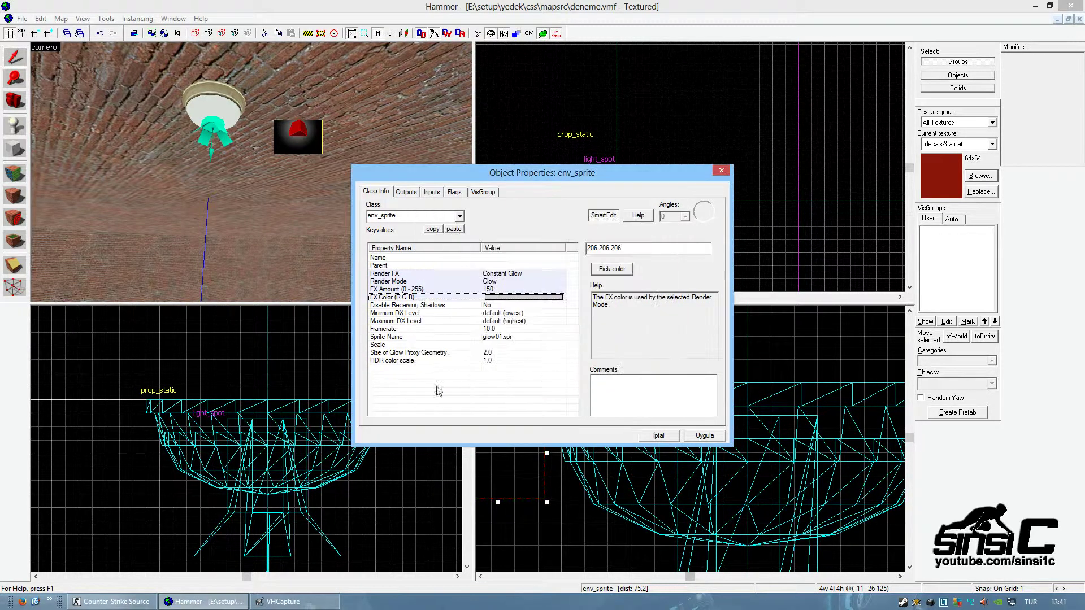
Find the glow sprites in the texture browser and assign sprites/glow as the env_sprite's material.
click(430, 337)
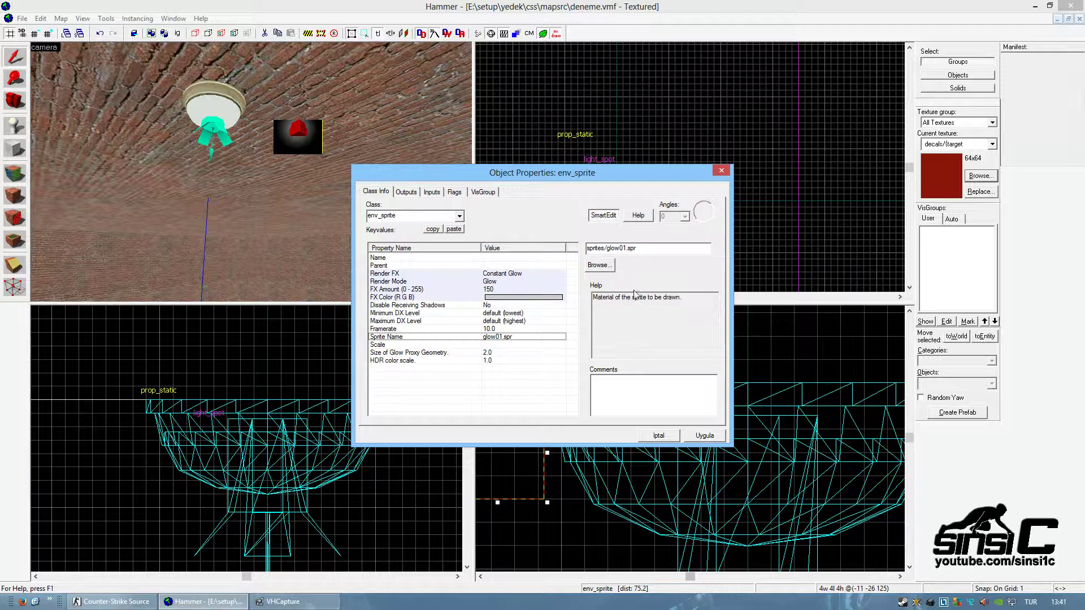
click(610, 269)
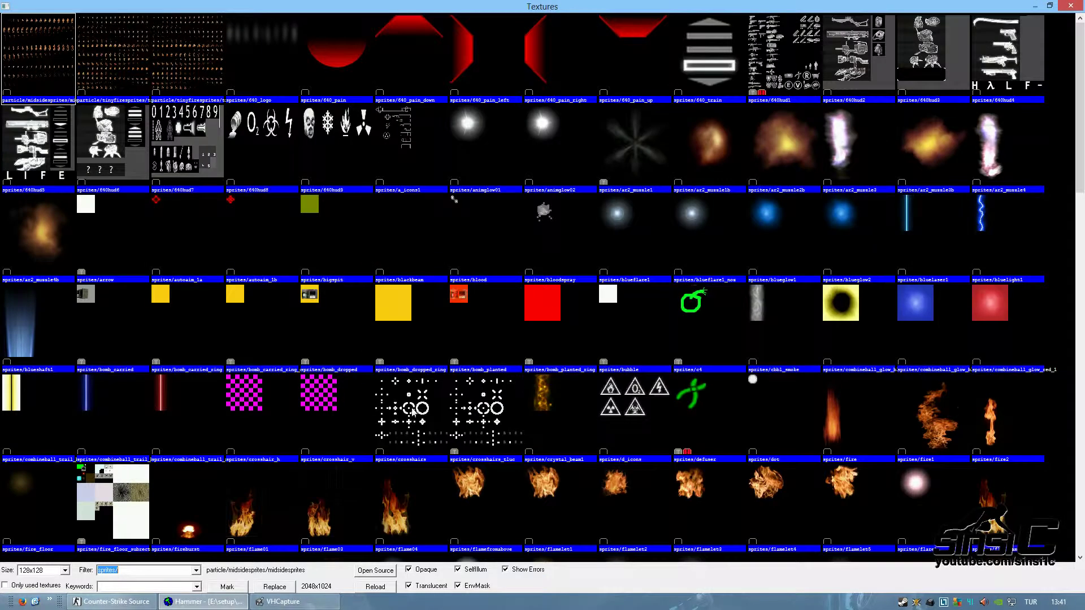
text(glow)
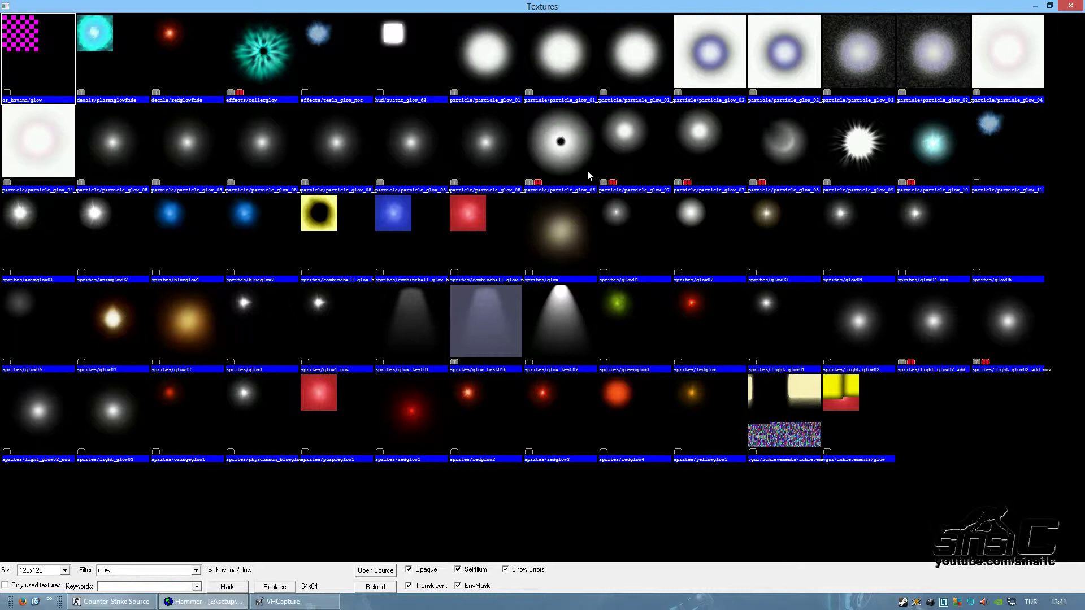
click(547, 259)
double_click(553, 257)
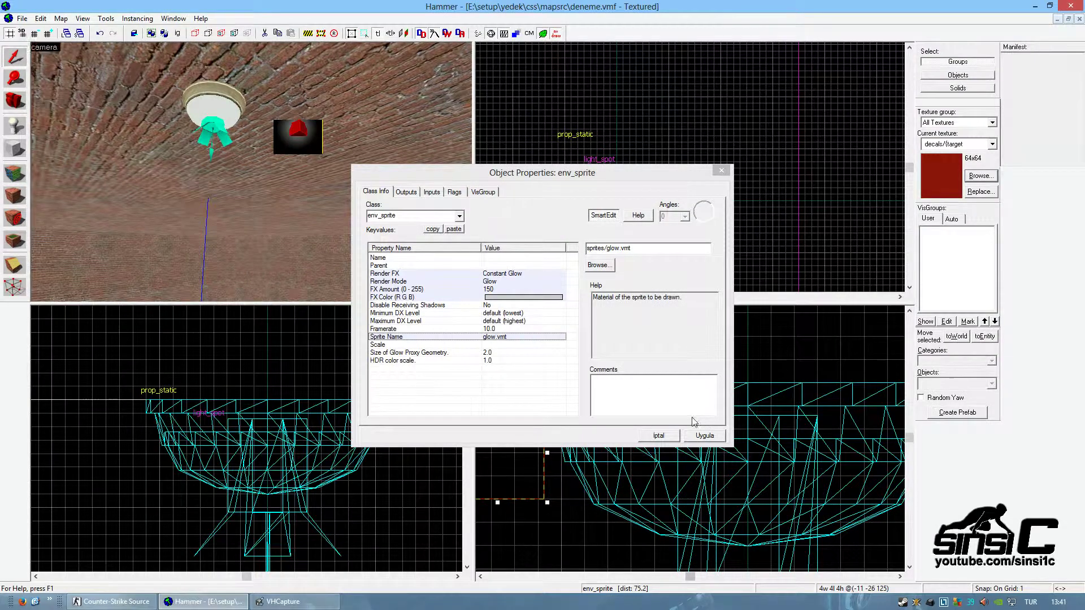
Set the env_sprite's scale to 1, apply the properties and close them.
click(489, 344)
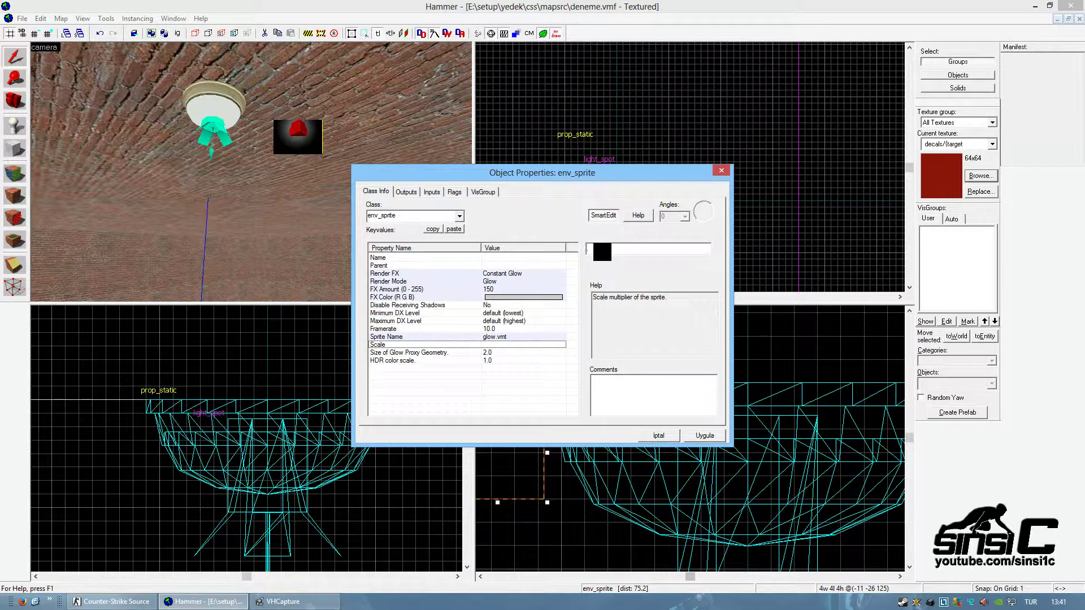
text(1)
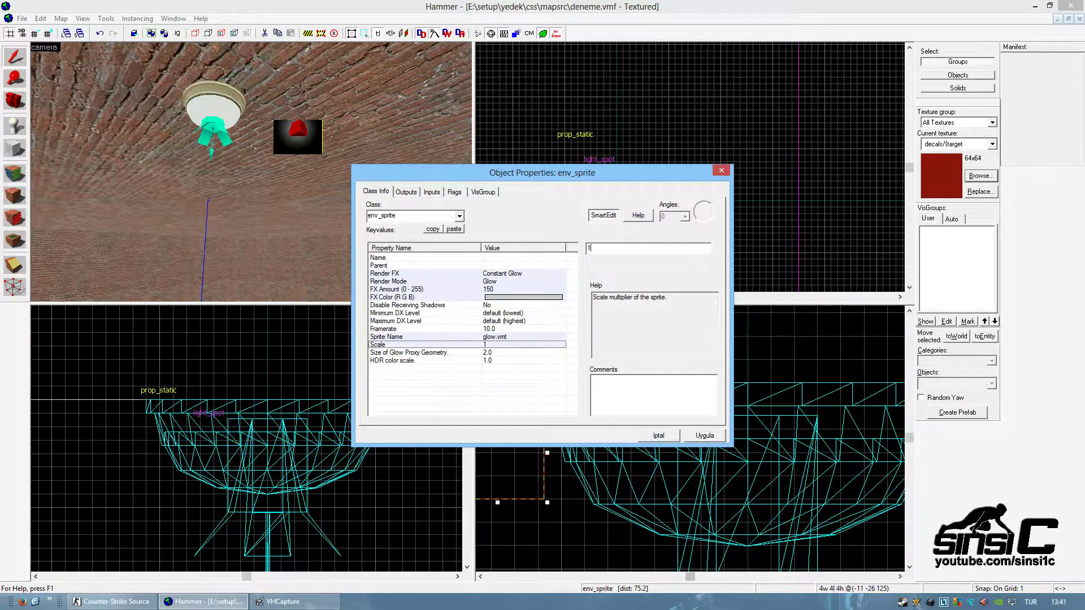
click(705, 436)
click(721, 171)
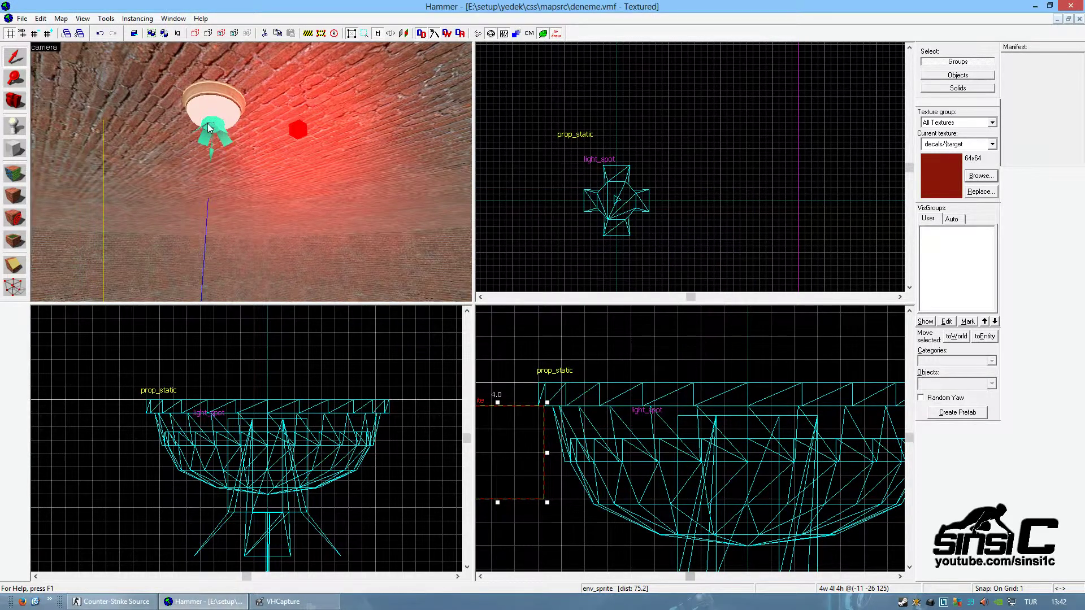
Move the env_sprite to the centre of the dome light at its lower edge, at position 0 0 121.
click(225, 108)
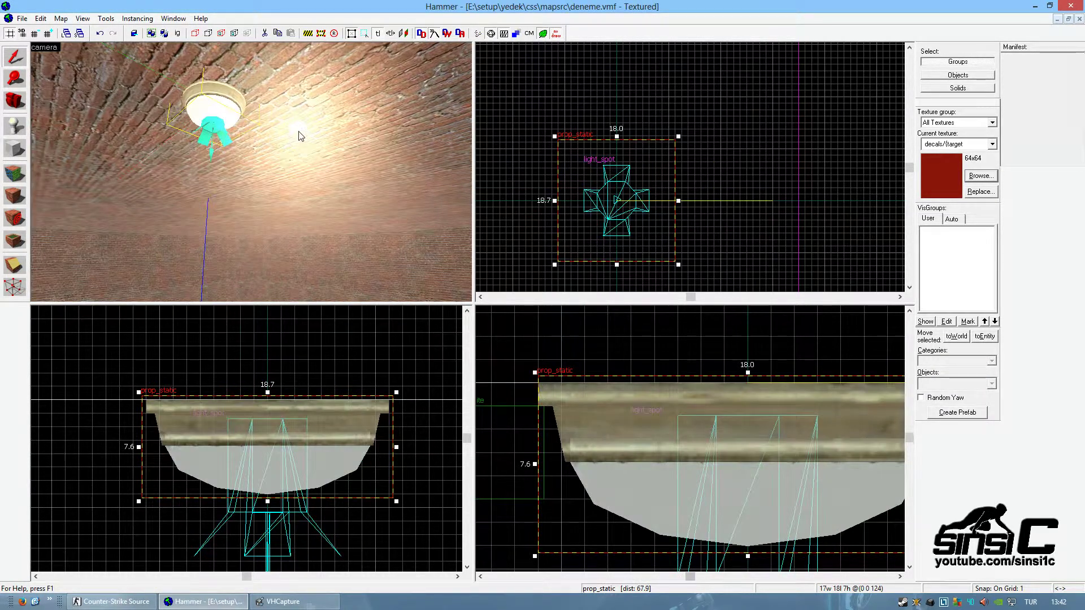
click(299, 136)
scroll(563, 459, down, 2)
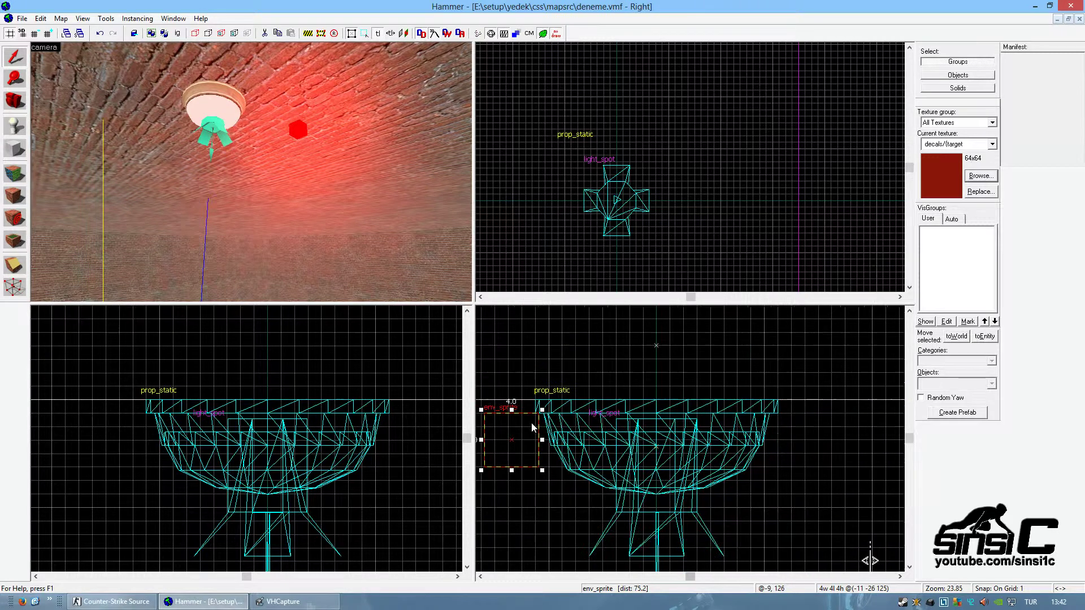
drag(509, 456, 683, 455)
scroll(310, 450, down, 5)
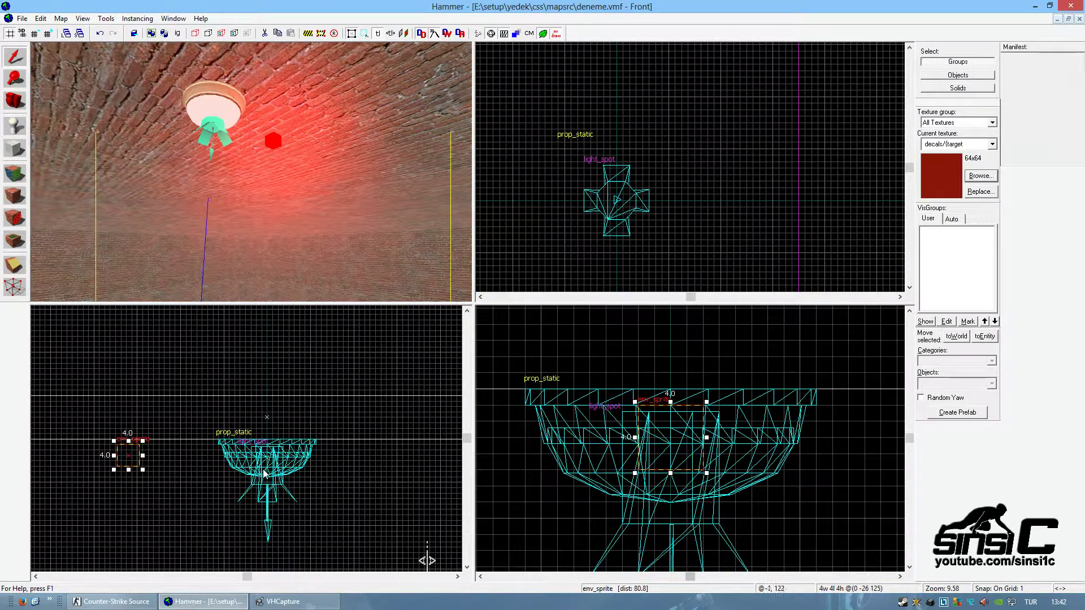
drag(282, 465, 268, 484)
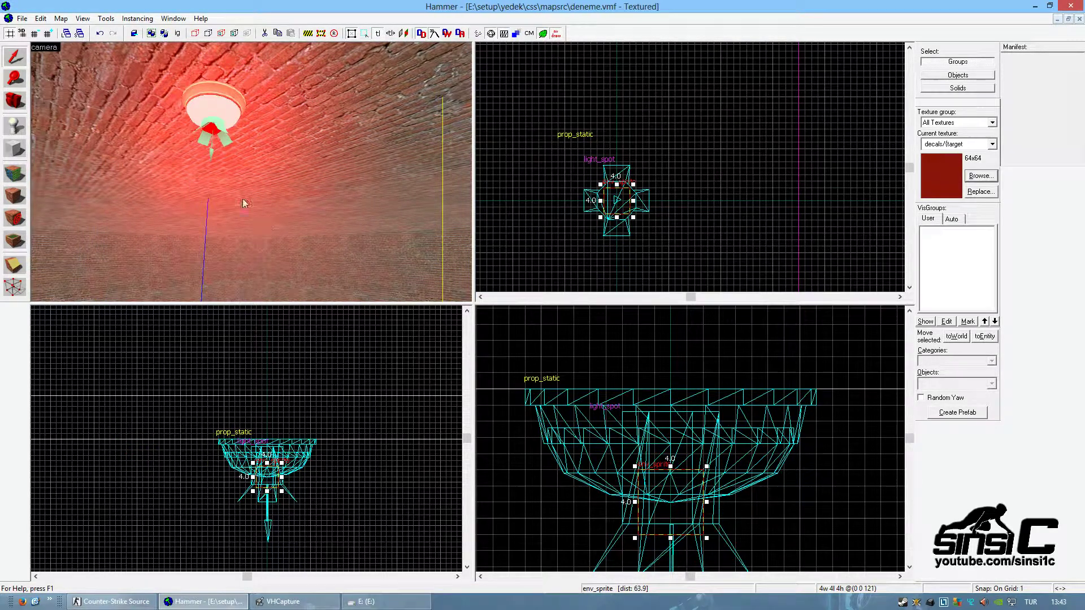
Recompile the map with the env_sprite glow added.
click(21, 19)
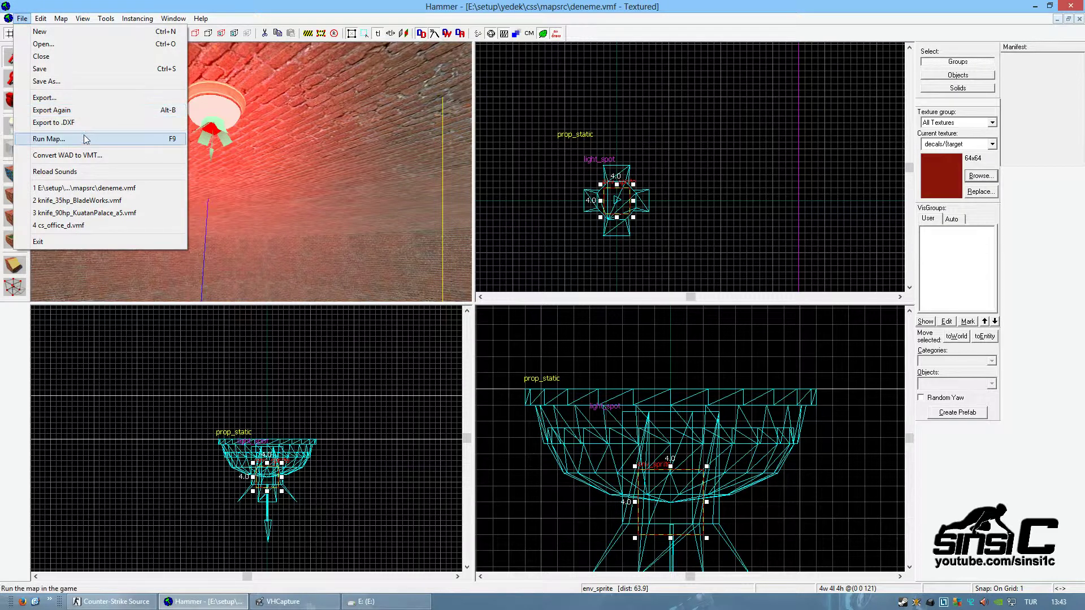
click(34, 138)
click(546, 398)
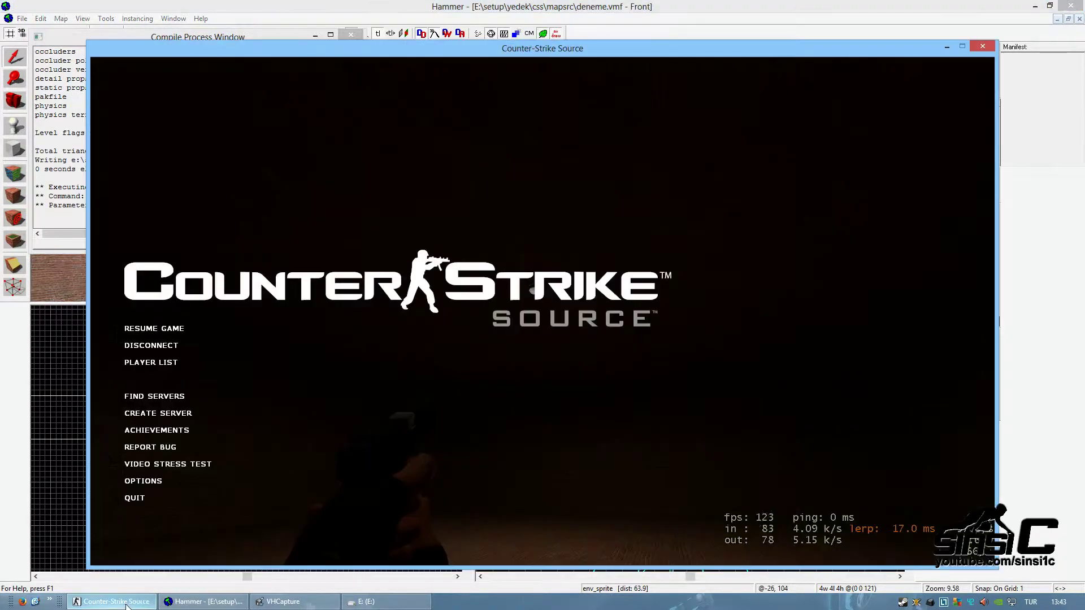
Host the deneme map on a new Counter-Strike Source server and join the Counter-Terrorists.
click(159, 413)
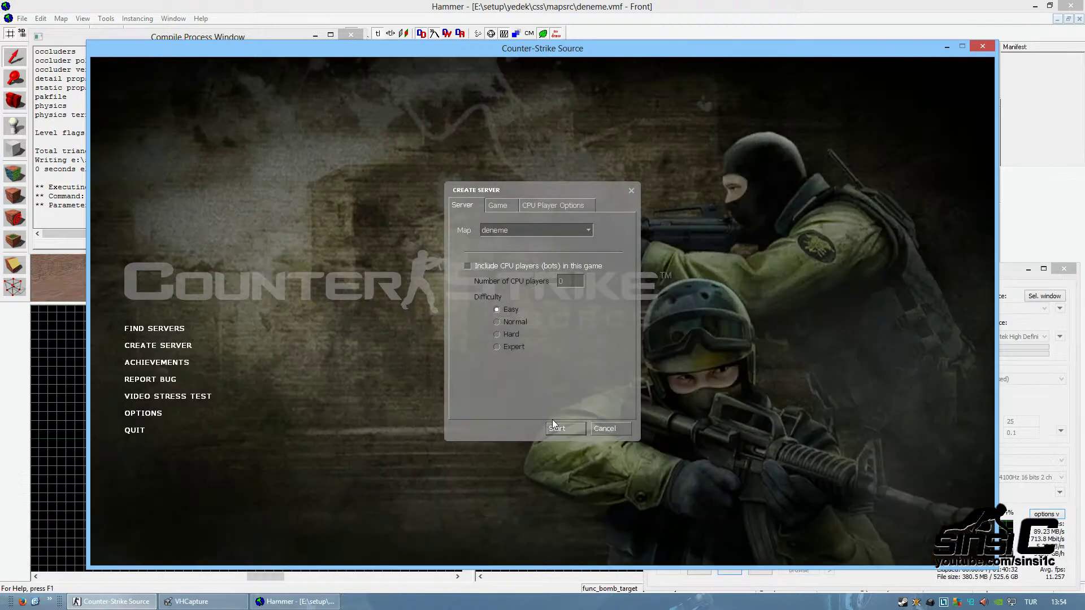
click(551, 425)
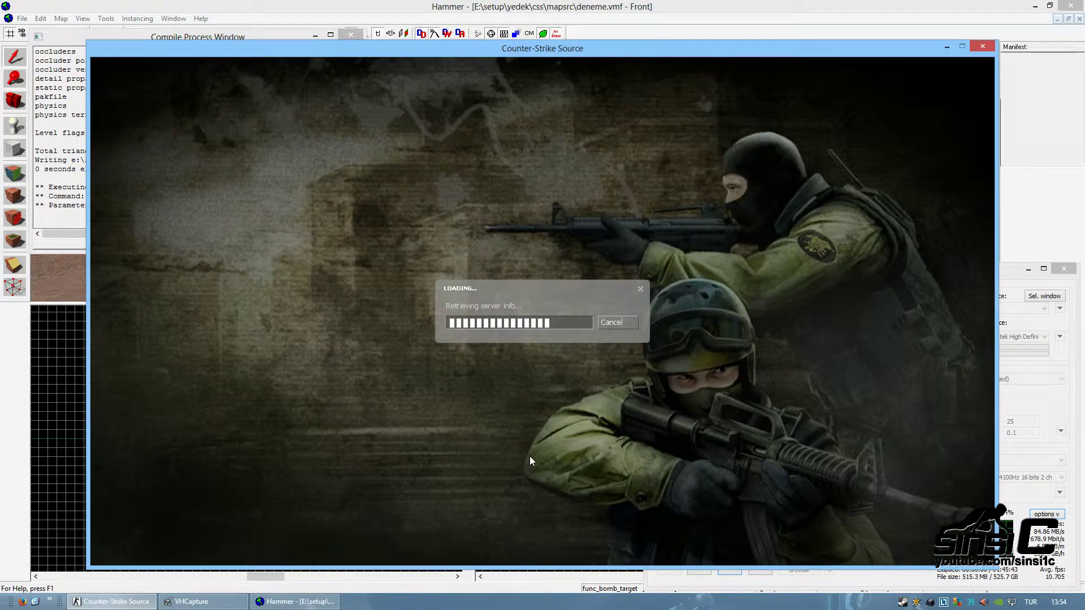
key(space)
key(space)
key(space)
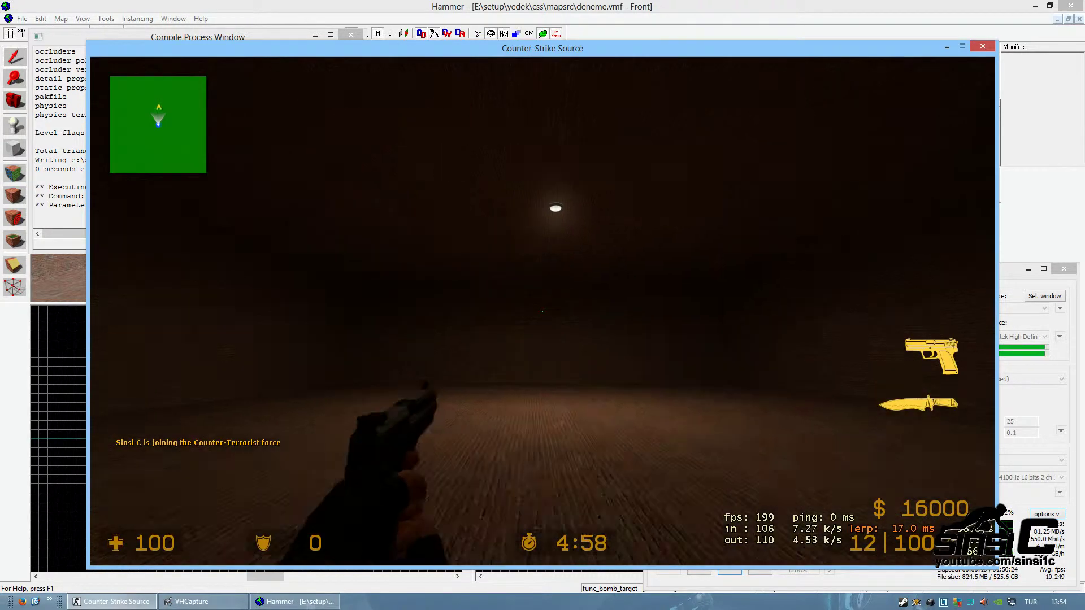
Examine the dome light's glow sprite and the room's lighting from several spots in game, with the knife in hand.
key(w)
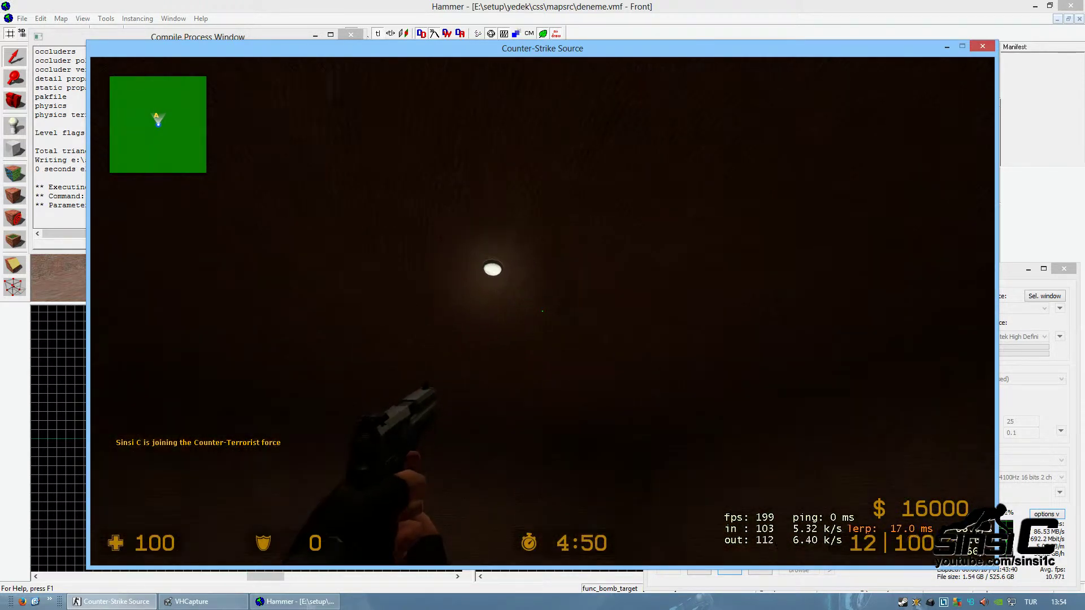
key(3)
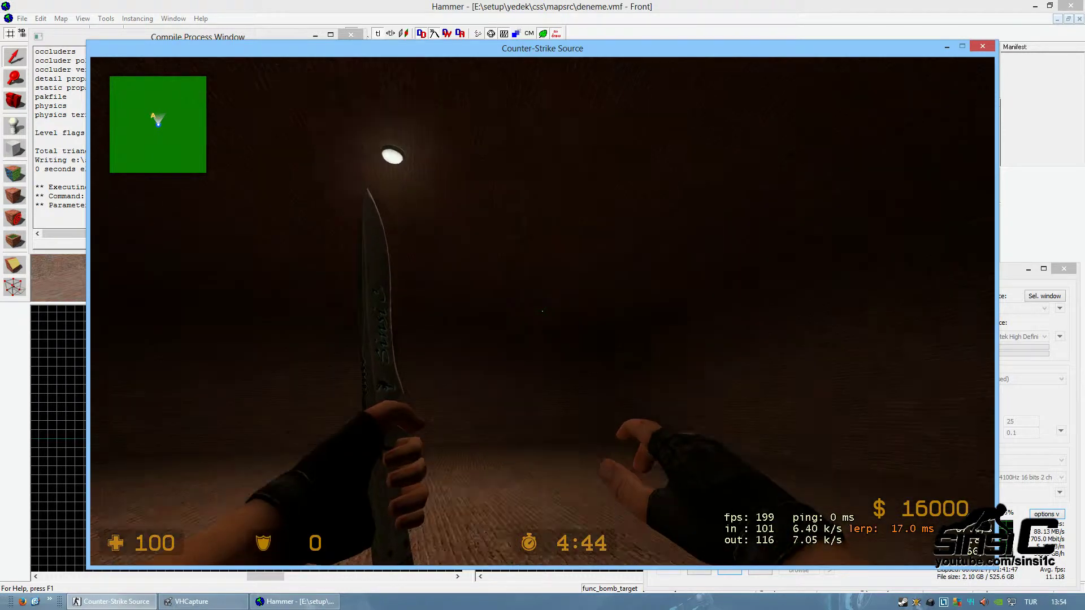
key(w)
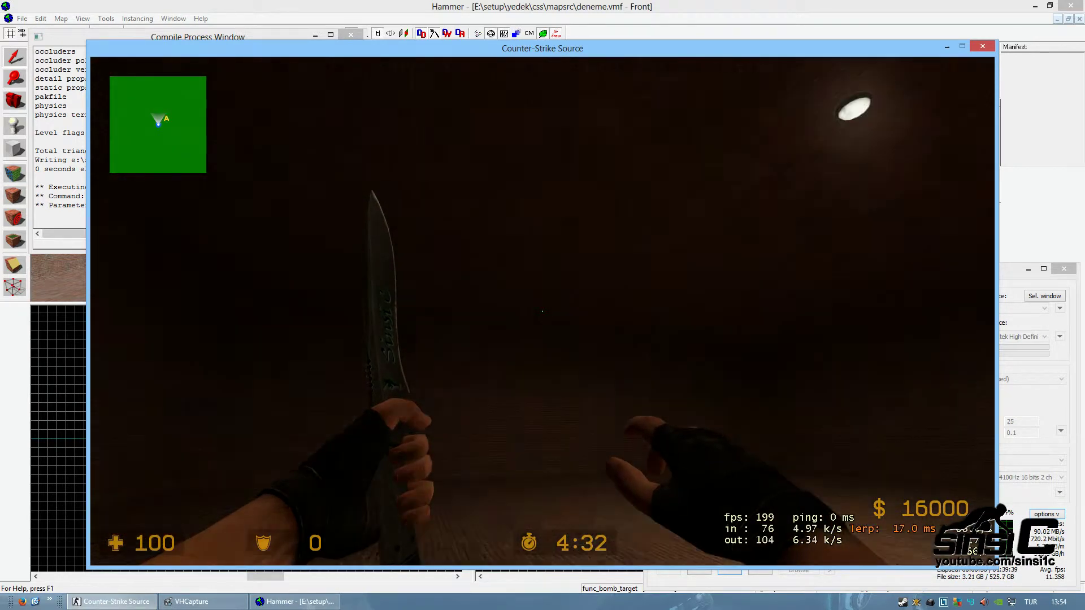
click(542, 311)
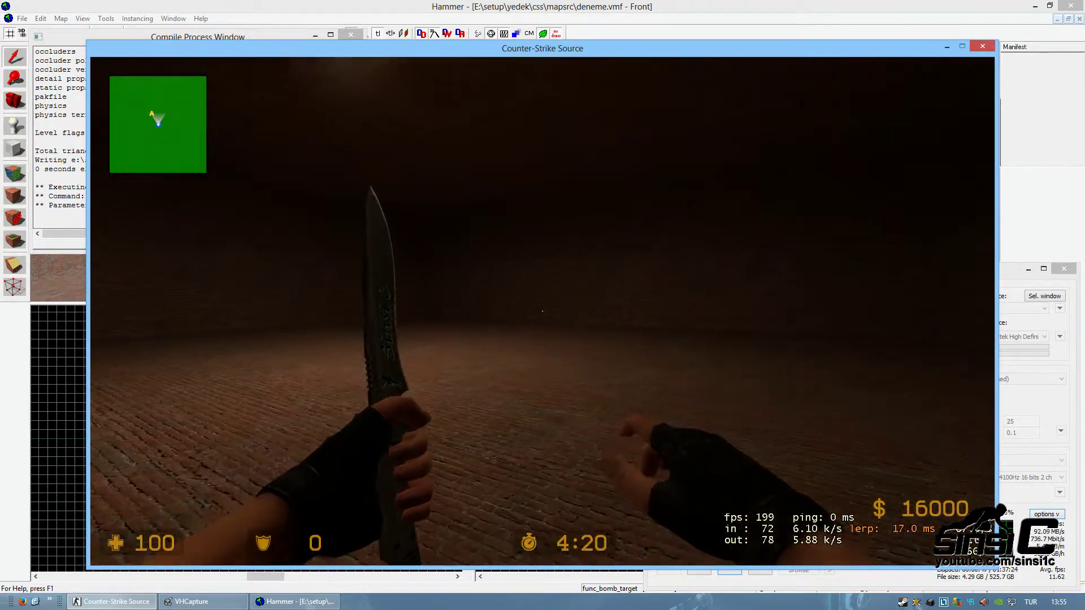
key(w)
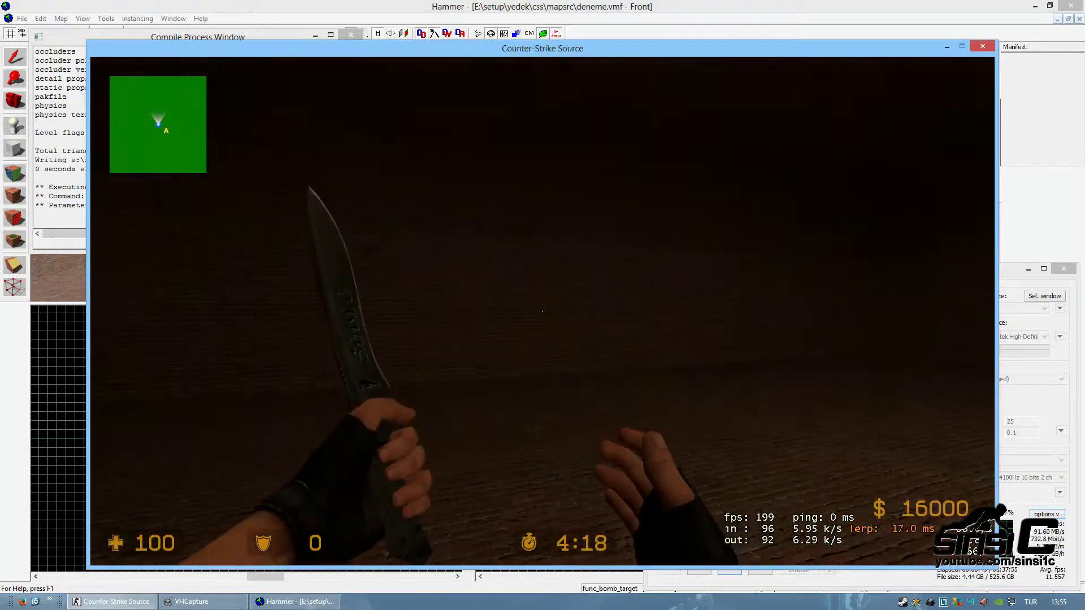
click(543, 311)
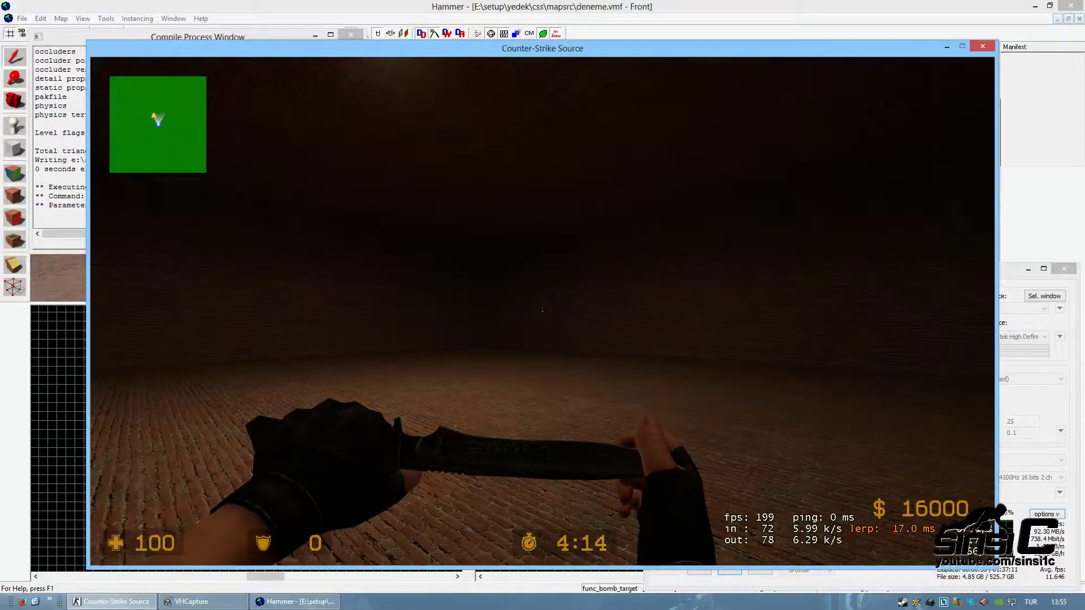
Leave the game for Hammer and close the compile log.
key(Escape)
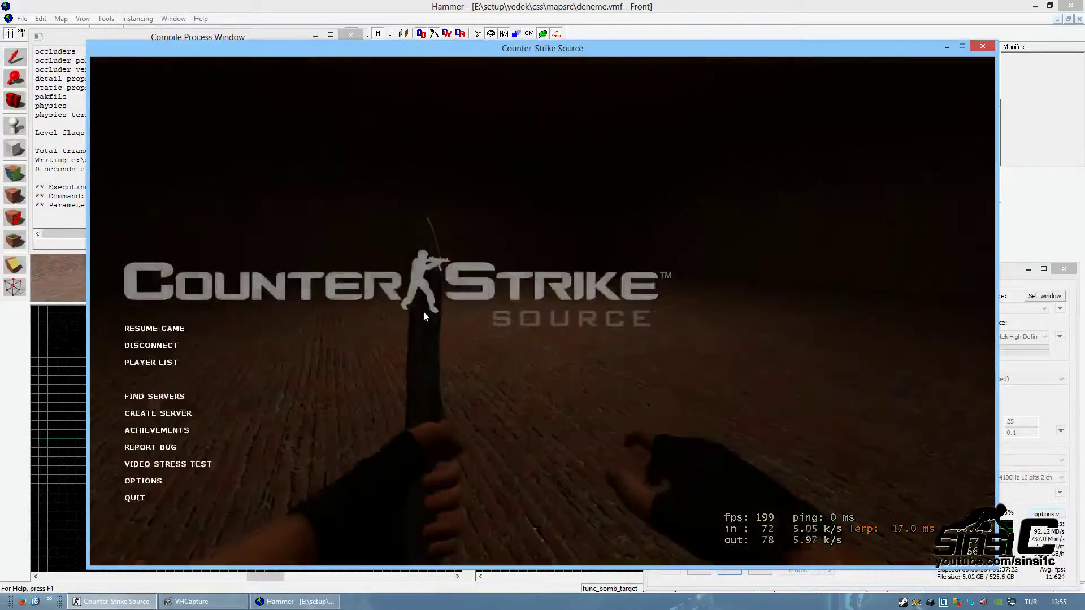
click(301, 6)
click(350, 35)
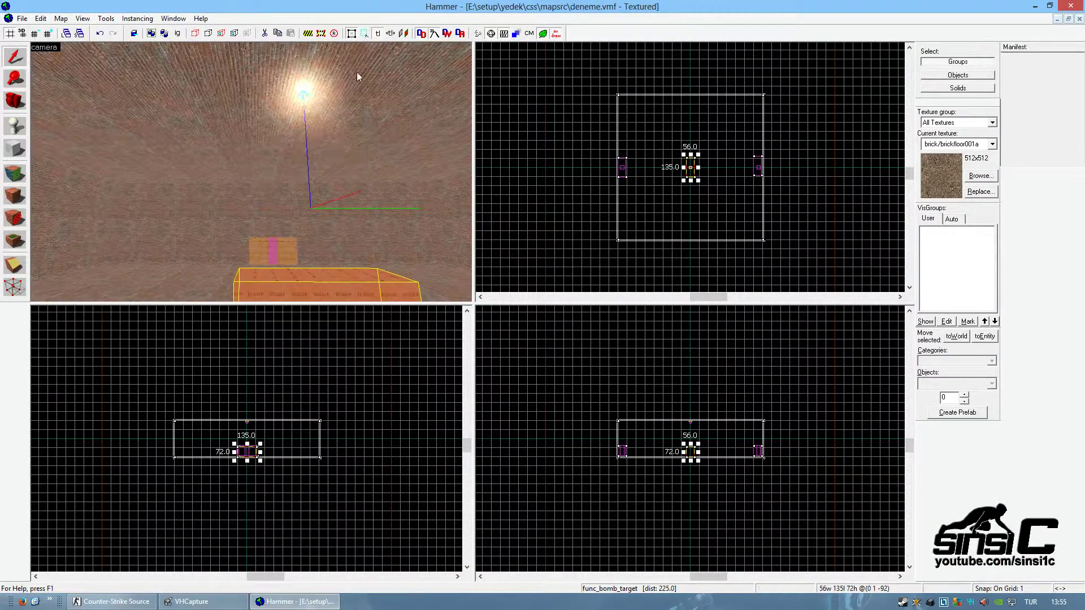
Temporarily hide the func_bomb_target brush in the middle of the room and restore it.
scroll(314, 175, up, 3)
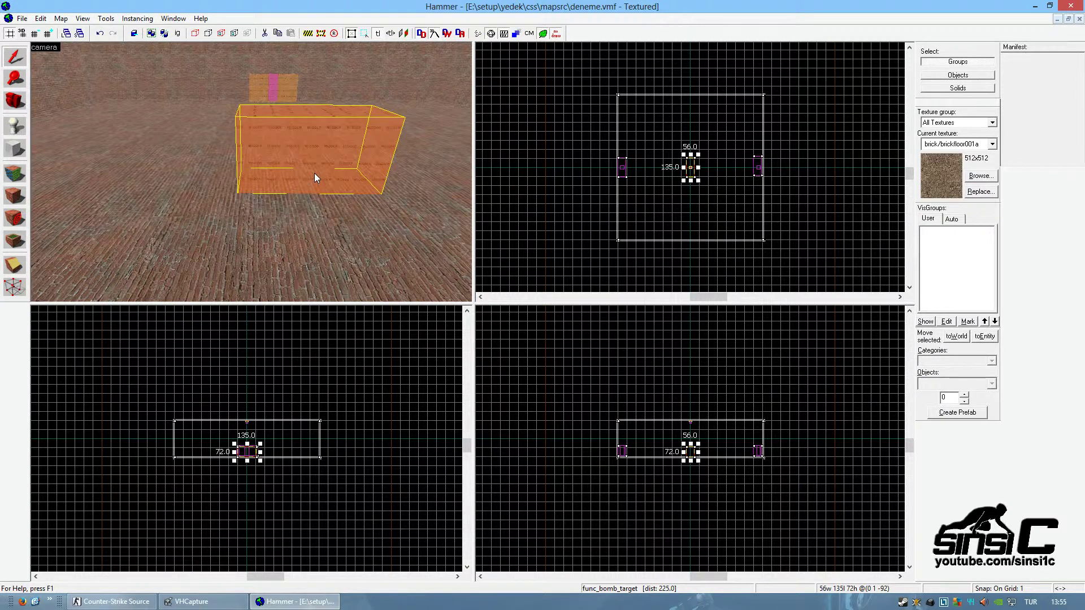
middle_drag(317, 175, 317, 175)
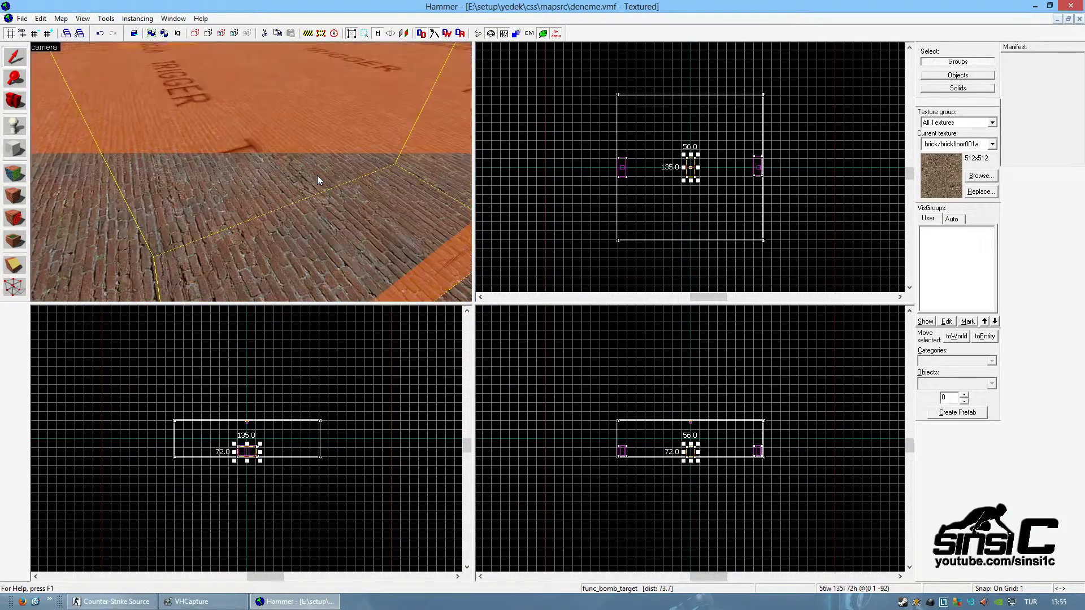
scroll(317, 176, down, 3)
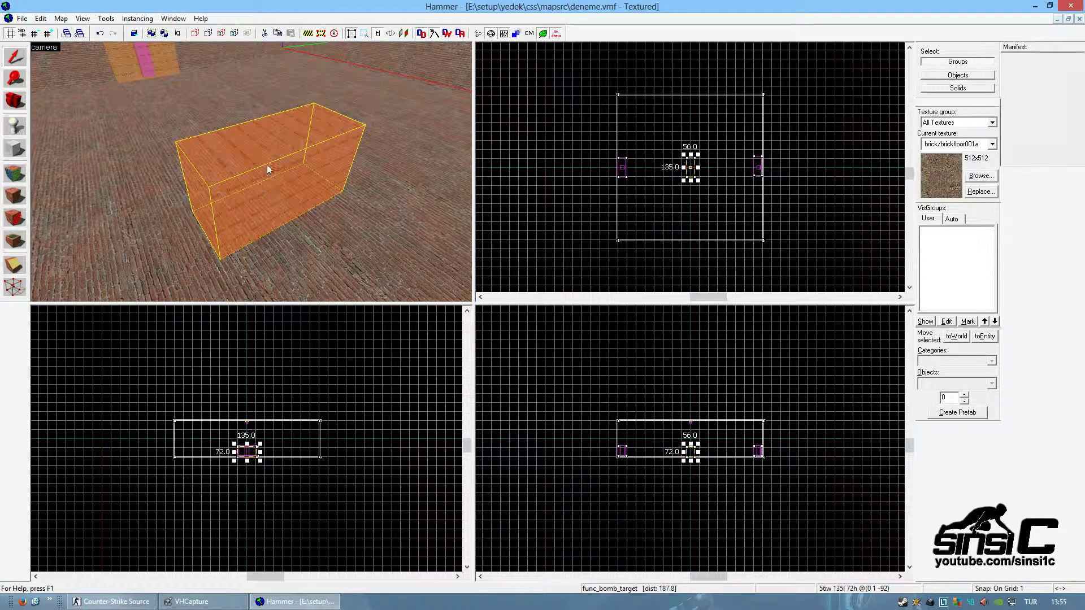
key(z)
key(Delete)
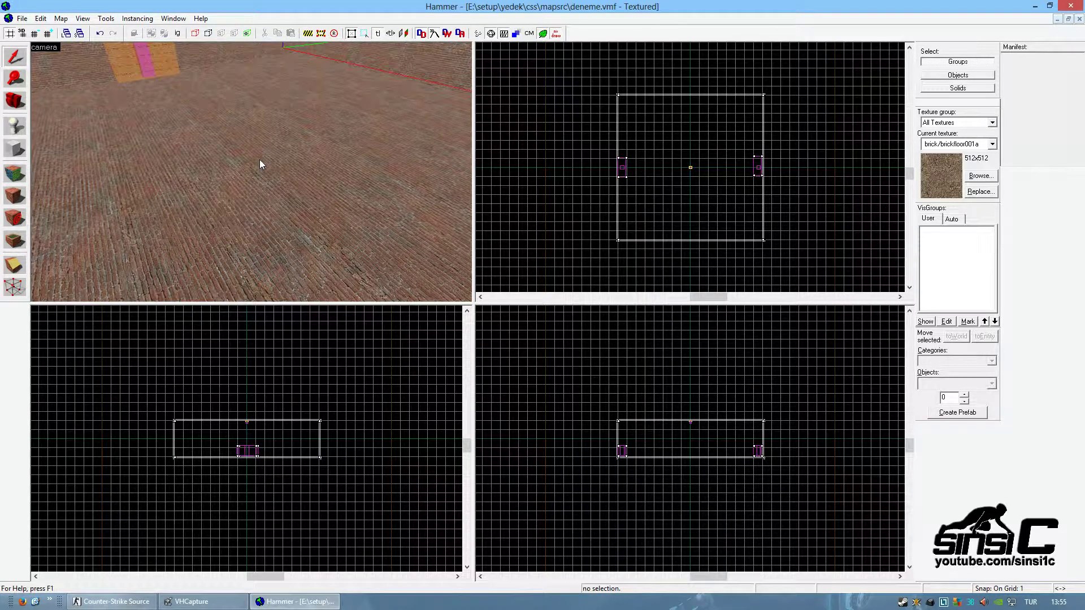
key(ctrl+z)
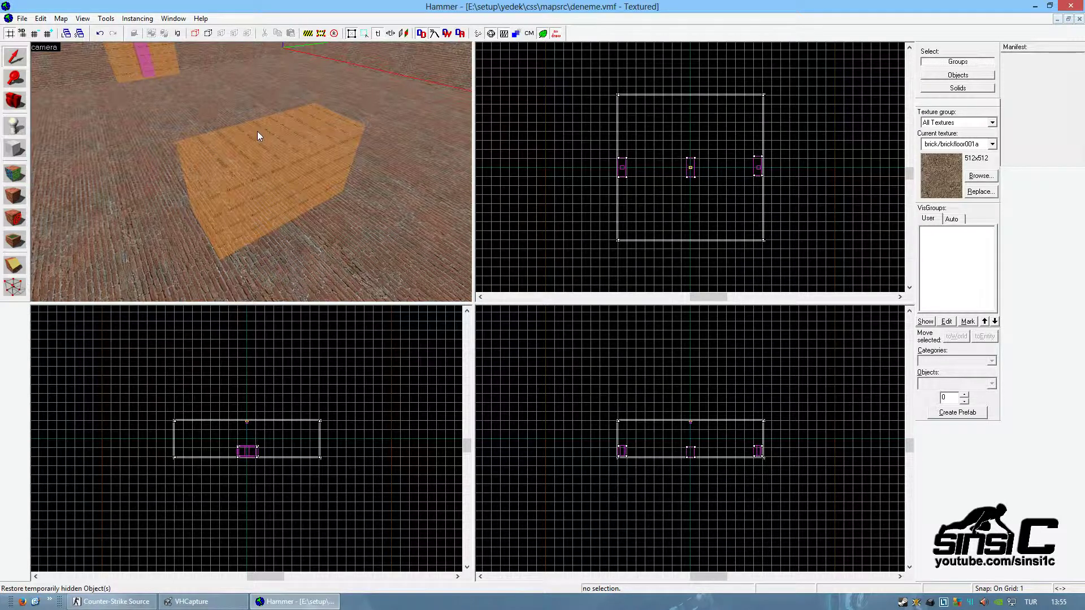
Temporarily hide the func_bomb_target brush and restore it; isolate the same brush by hiding everything else and restore all objects.
click(264, 151)
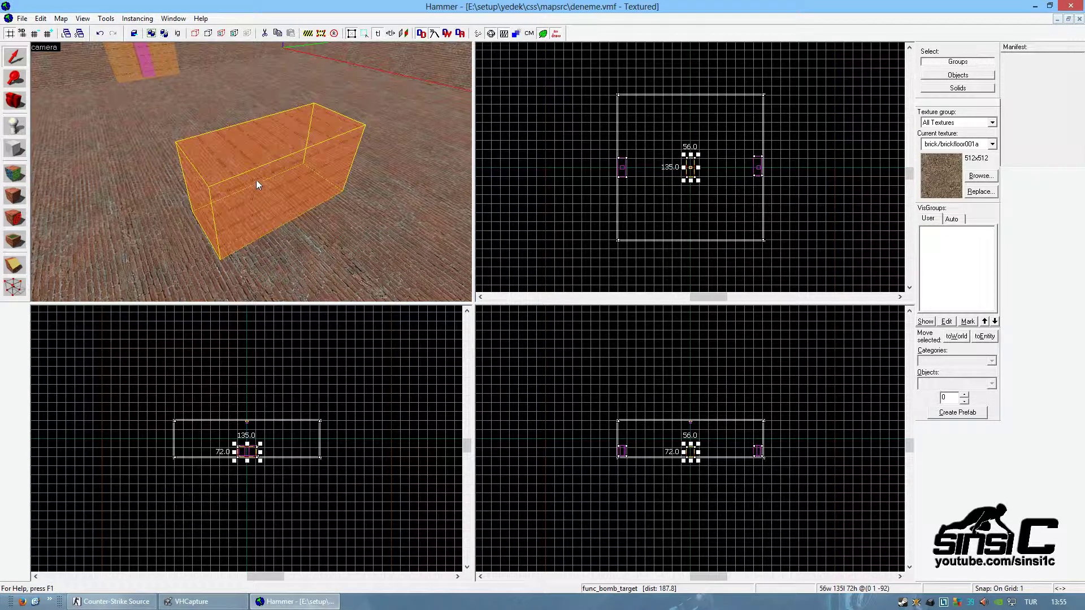
click(221, 33)
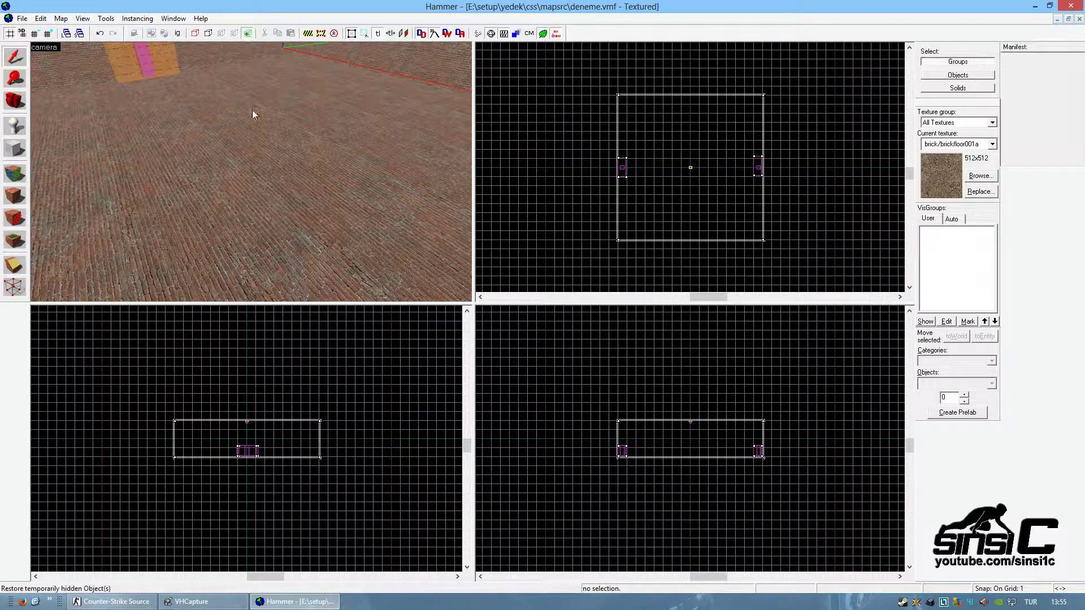
click(267, 162)
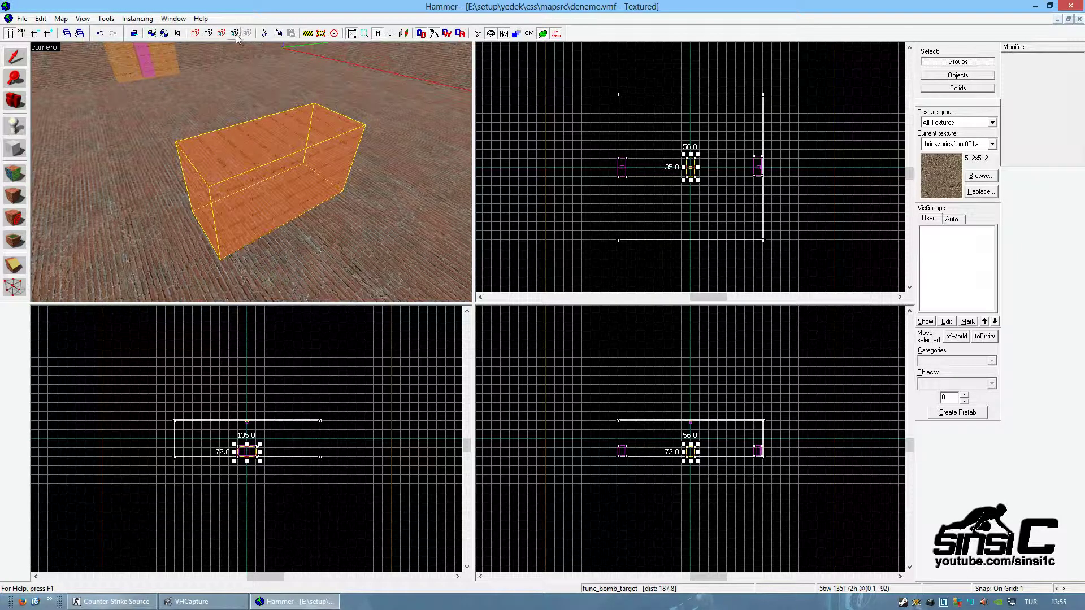
click(233, 33)
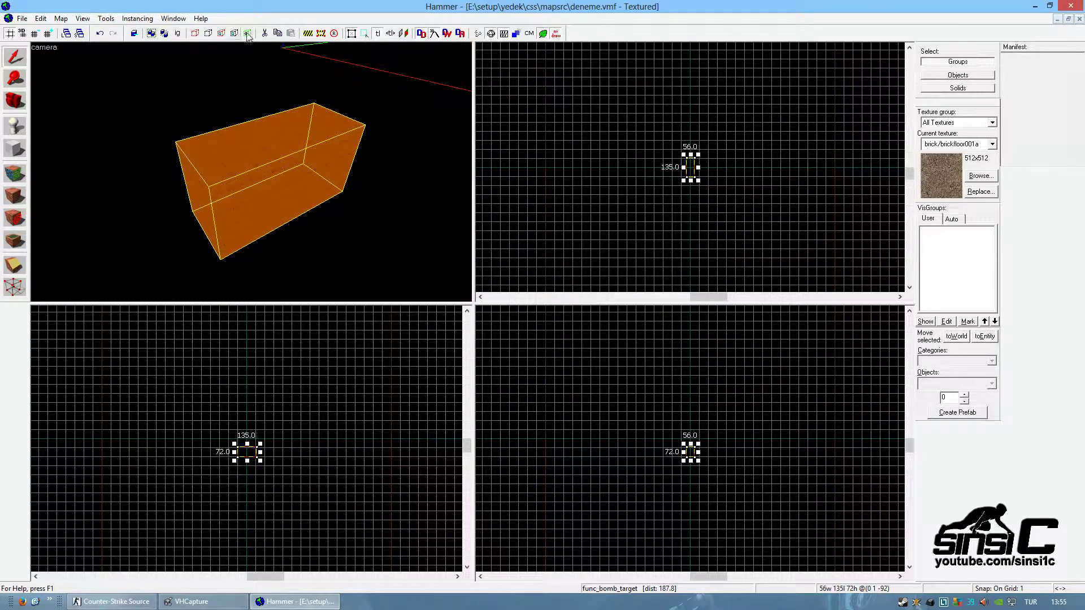
click(247, 33)
Hide the func_bomb_target brush and choose the decals/{target texture for the decal tool, filtering the textures by "decals".
key(Escape)
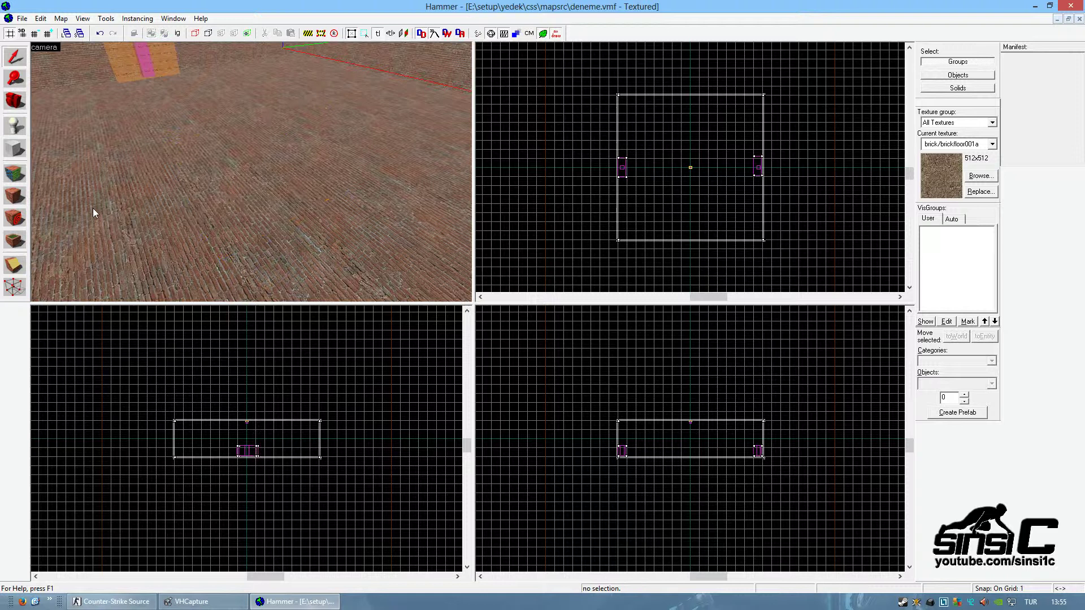
click(16, 221)
click(973, 177)
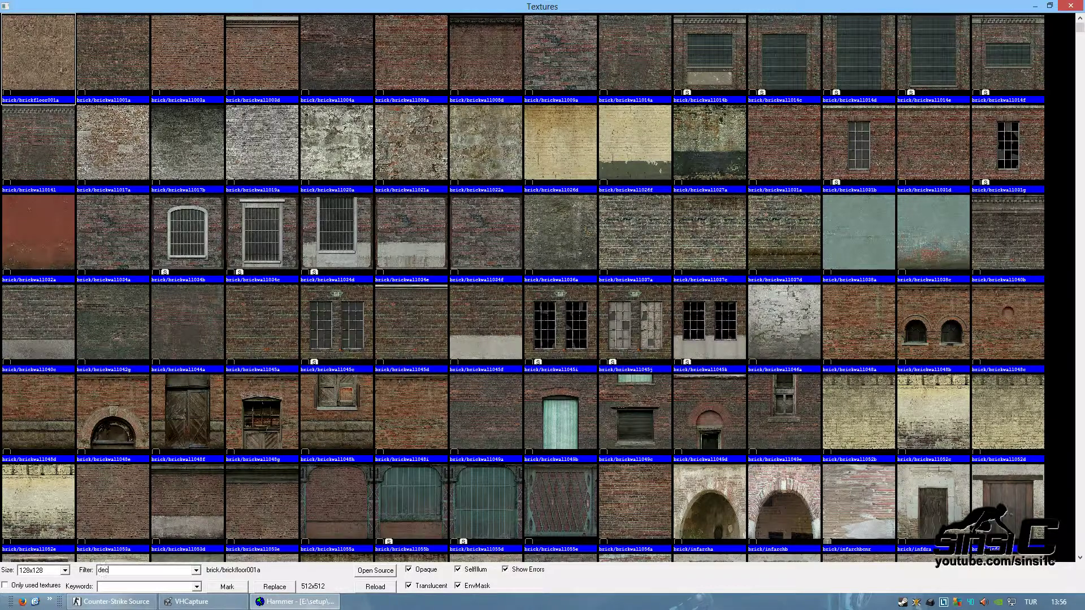
text(decals)
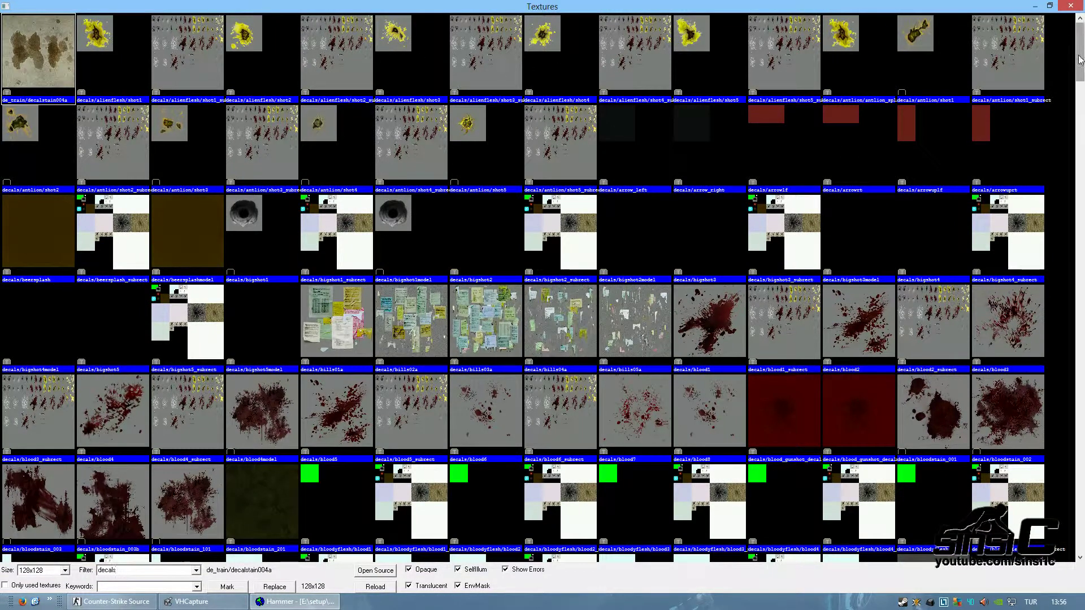
drag(1080, 64, 1084, 505)
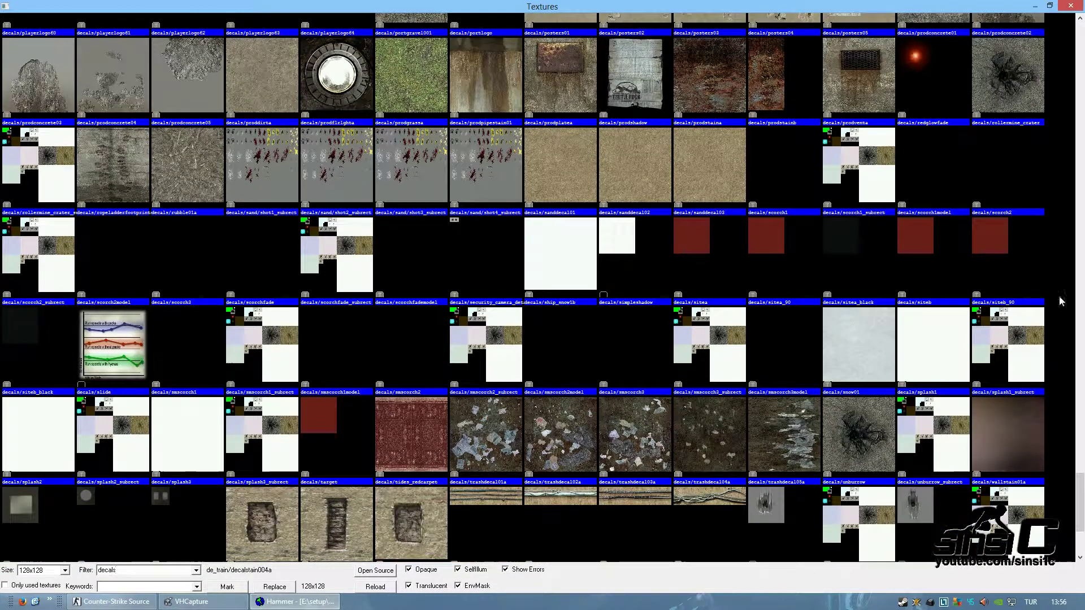
drag(1082, 507, 1081, 534)
click(635, 533)
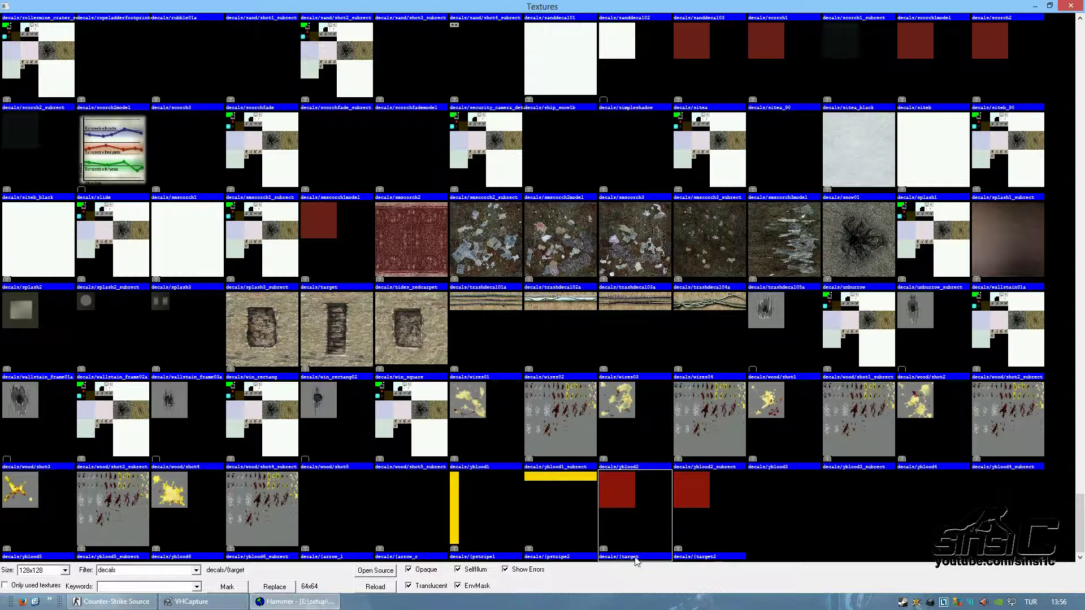
double_click(632, 500)
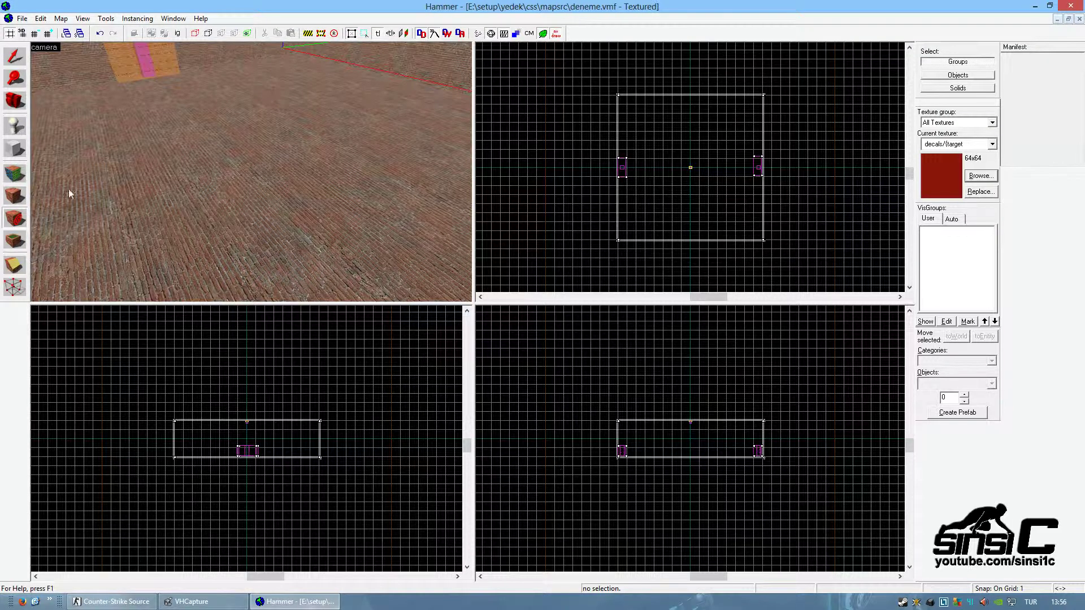
Place the target decal on the floor in the middle of the room and return to the selection tool.
click(283, 202)
click(272, 202)
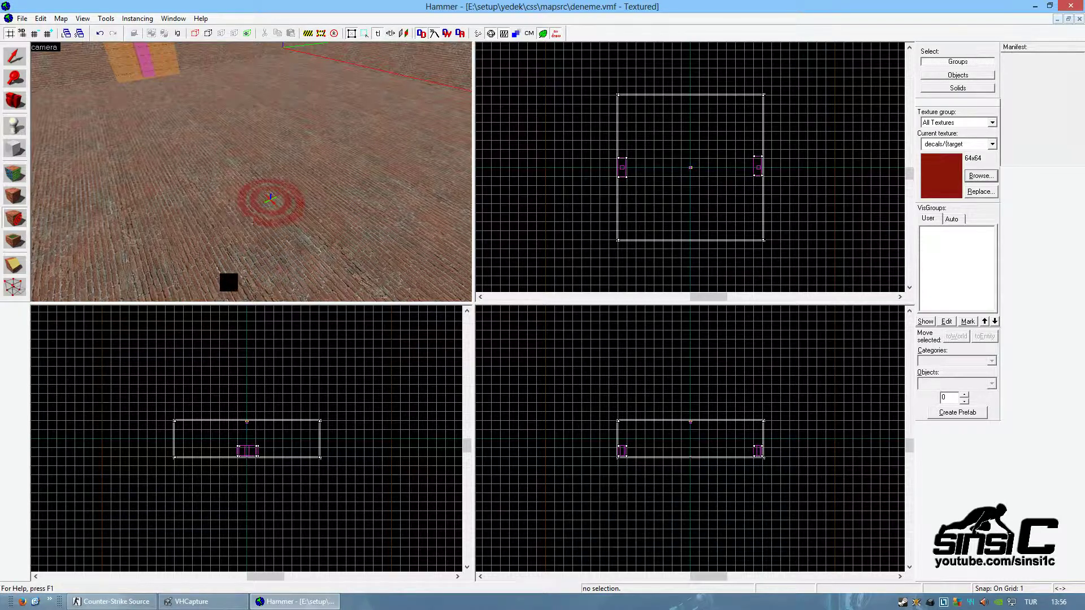
click(17, 57)
Move the infodecal 1 unit horizontally in the top view to line it up with the dome light prop.
click(270, 202)
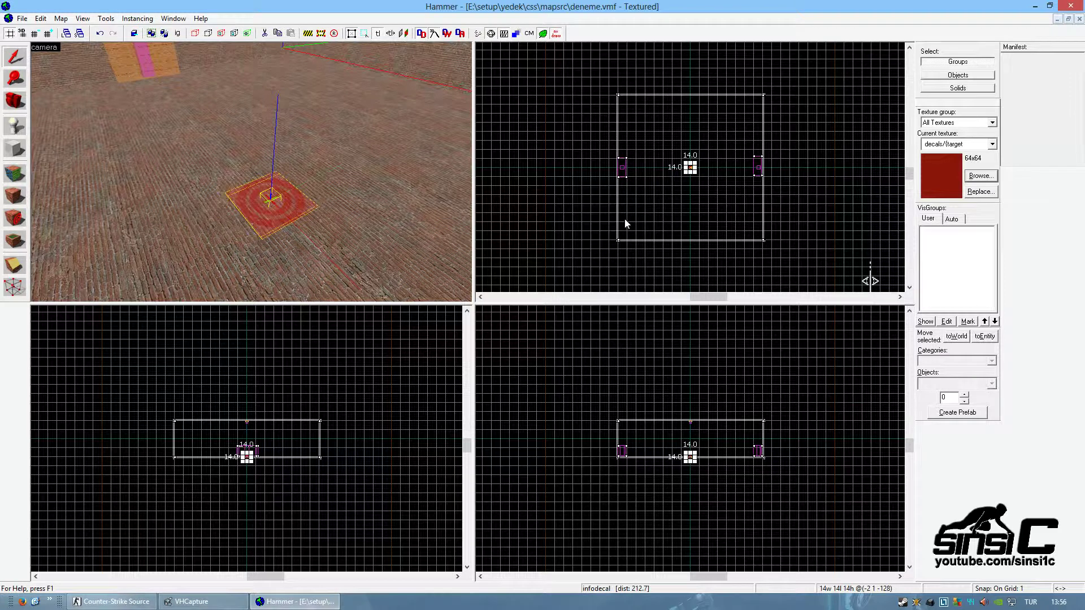
scroll(693, 163, up, 1)
scroll(692, 164, up, 1)
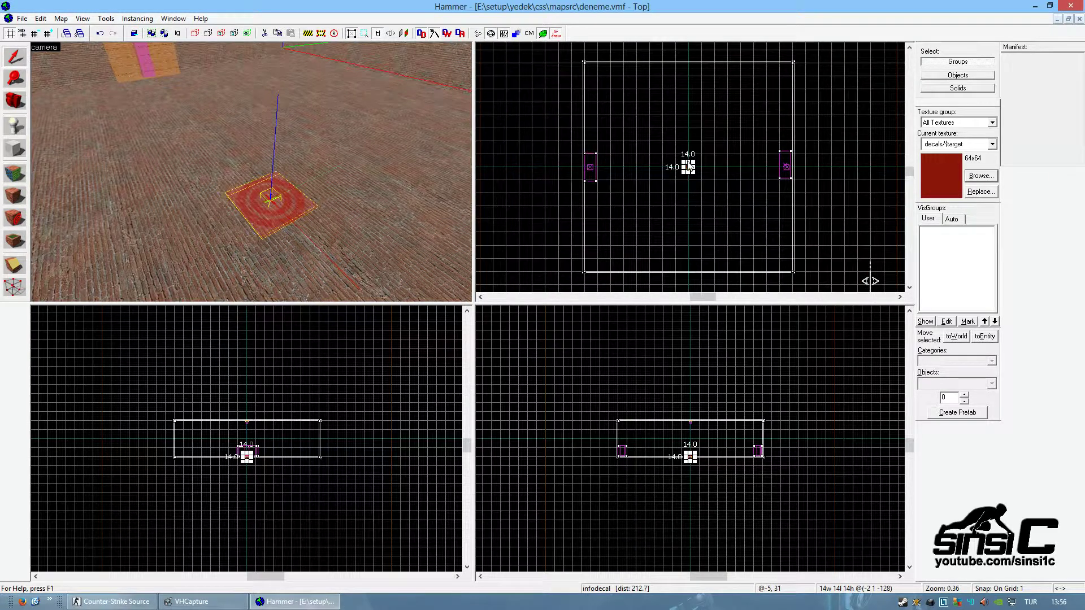
scroll(692, 169, up, 2)
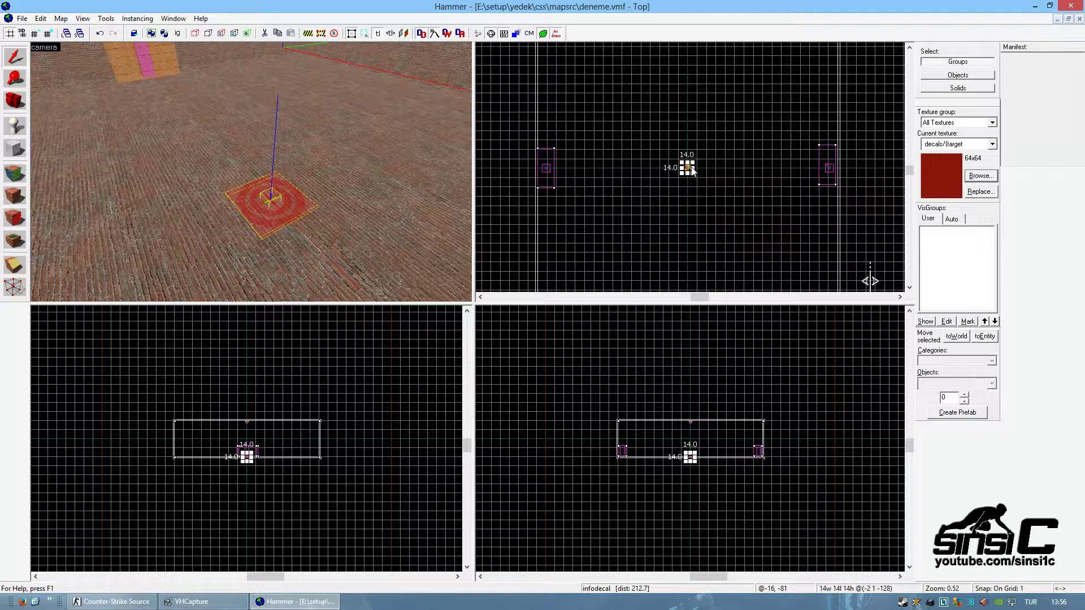
scroll(706, 171, up, 6)
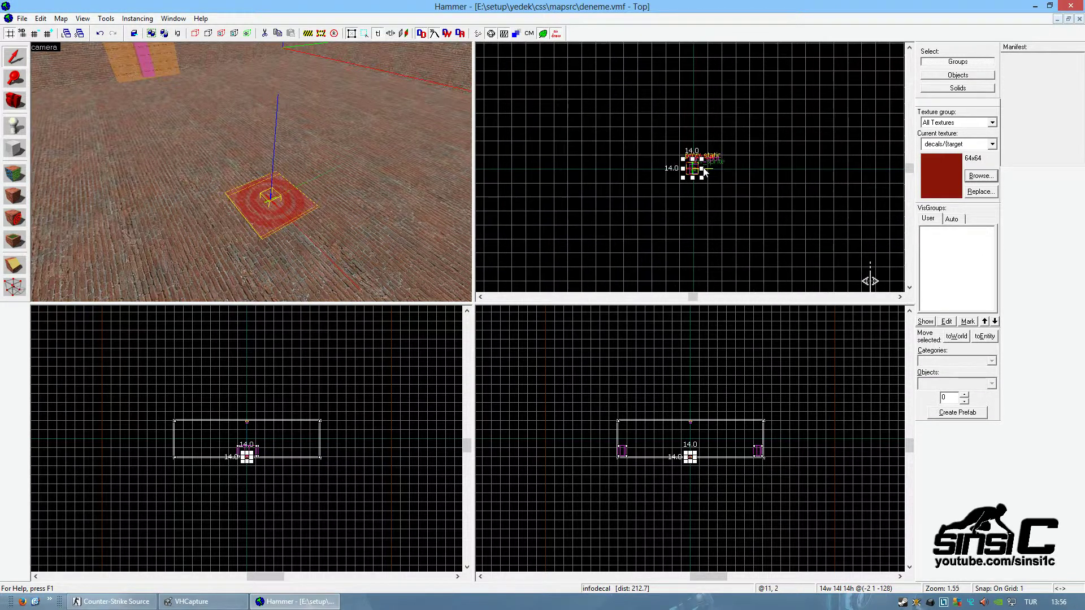
scroll(697, 171, up, 5)
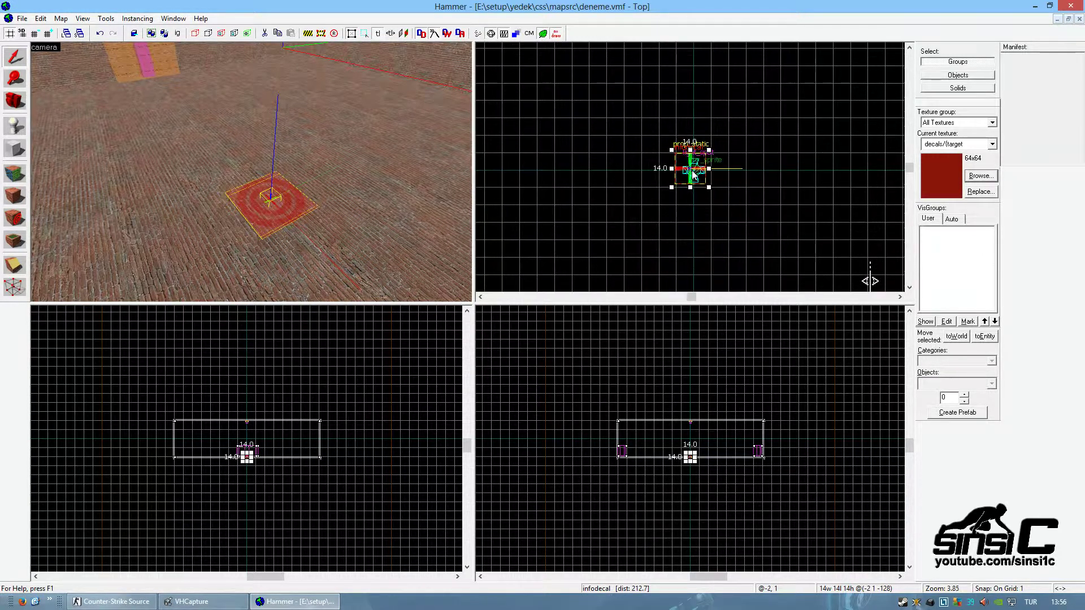
scroll(690, 171, up, 2)
mouse_move(689, 169)
mouse_down()
mouse_move(697, 182)
mouse_move(693, 169)
mouse_up()
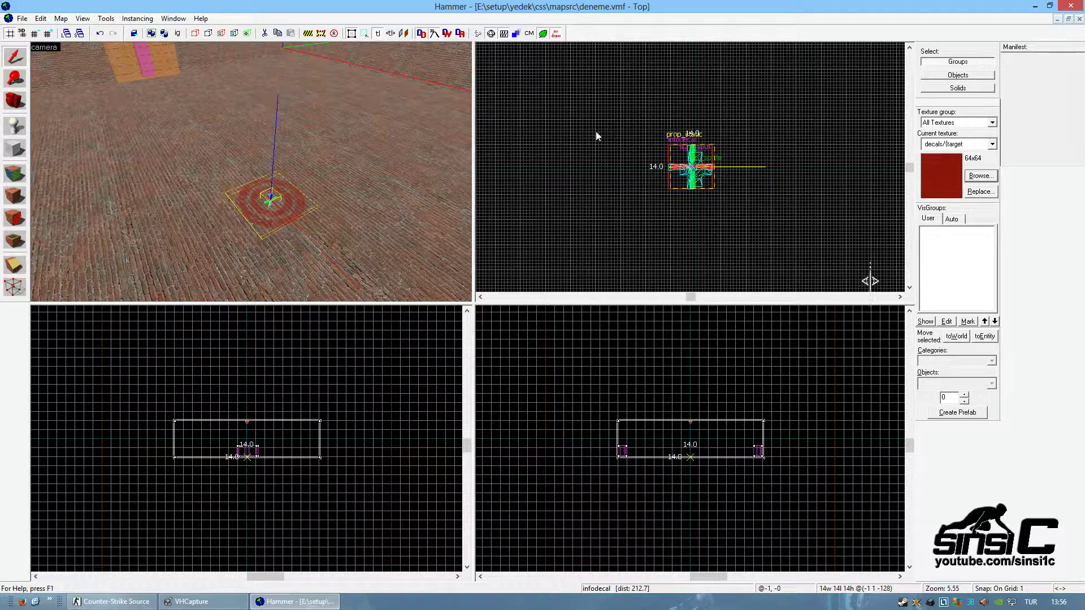
Restore the hidden func_bomb_target brush over the decal and compile the map.
click(227, 135)
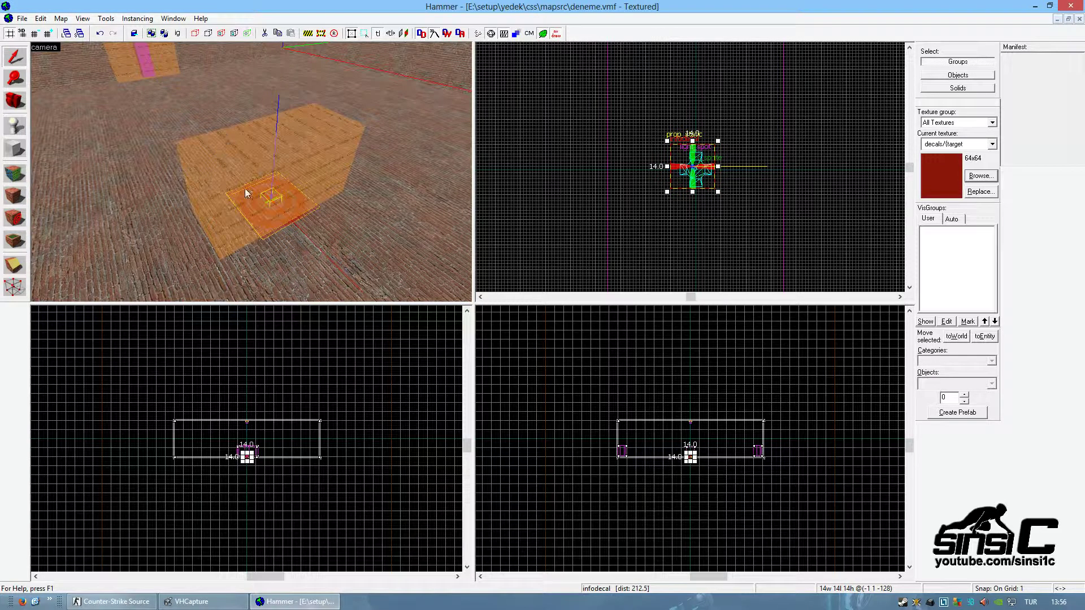
click(219, 209)
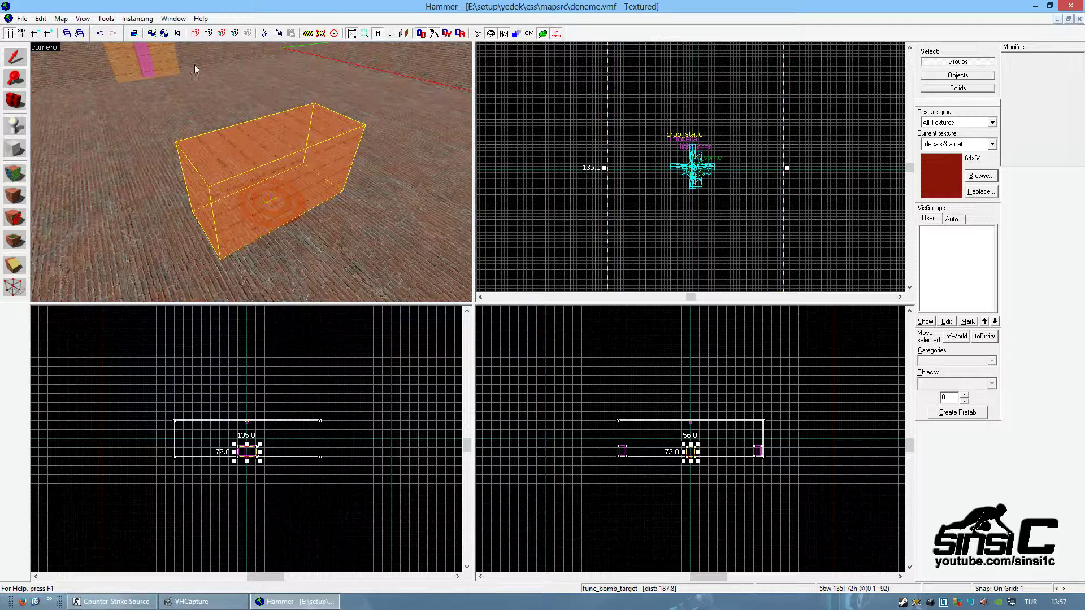
click(22, 18)
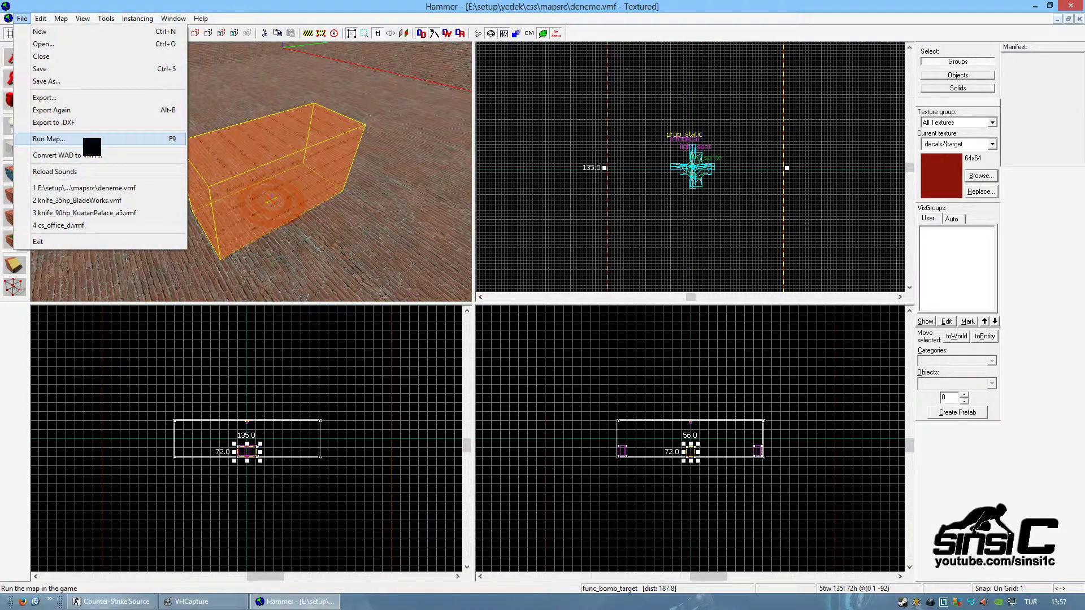
click(84, 139)
click(553, 398)
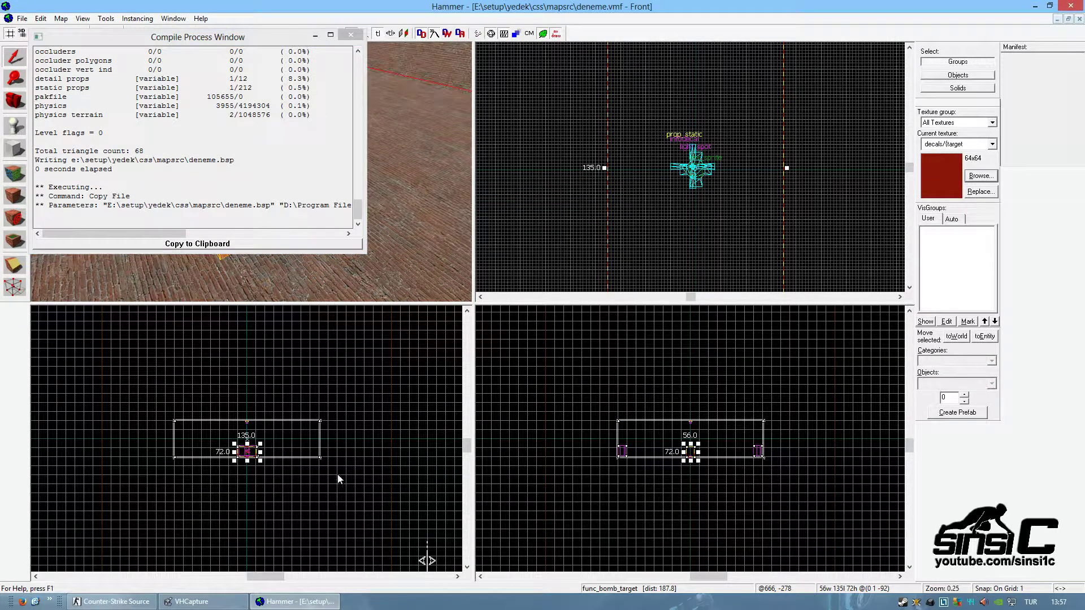
Switch to Counter-Strike Source, host the recompiled deneme map on a new server and join the Terrorists.
click(119, 603)
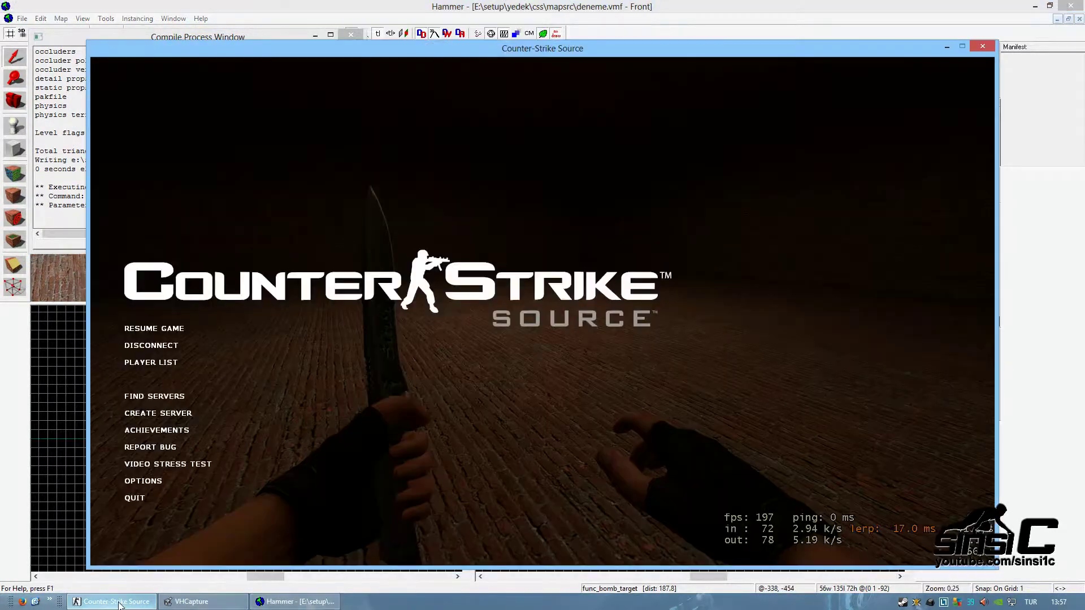
click(158, 413)
click(565, 425)
key(Return)
key(1)
key(1)
Walk to the red target decal, equip the bomb and plant it there.
key(w)
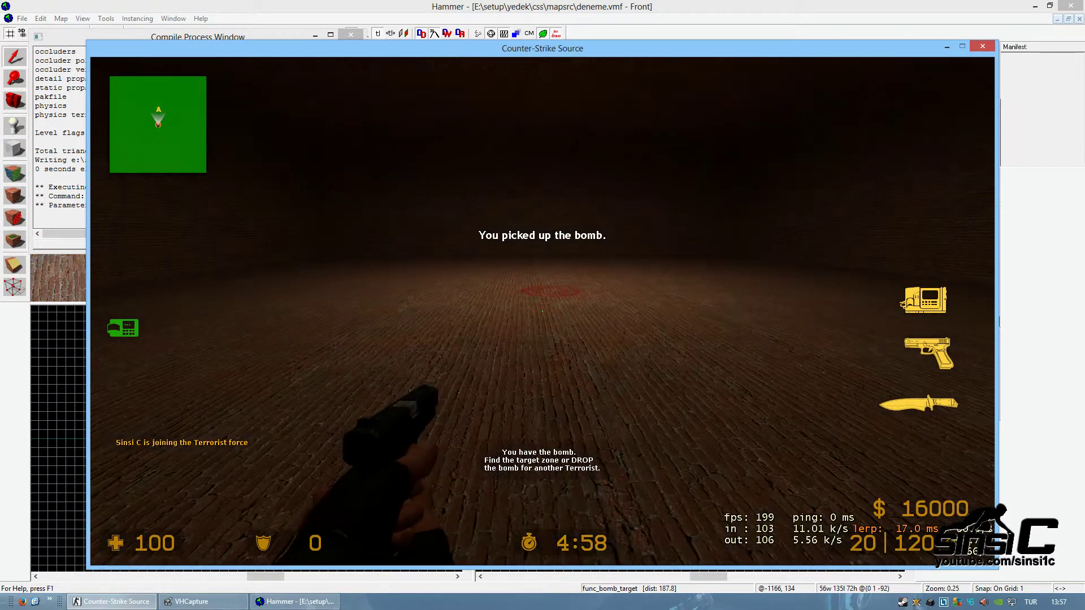
key(5)
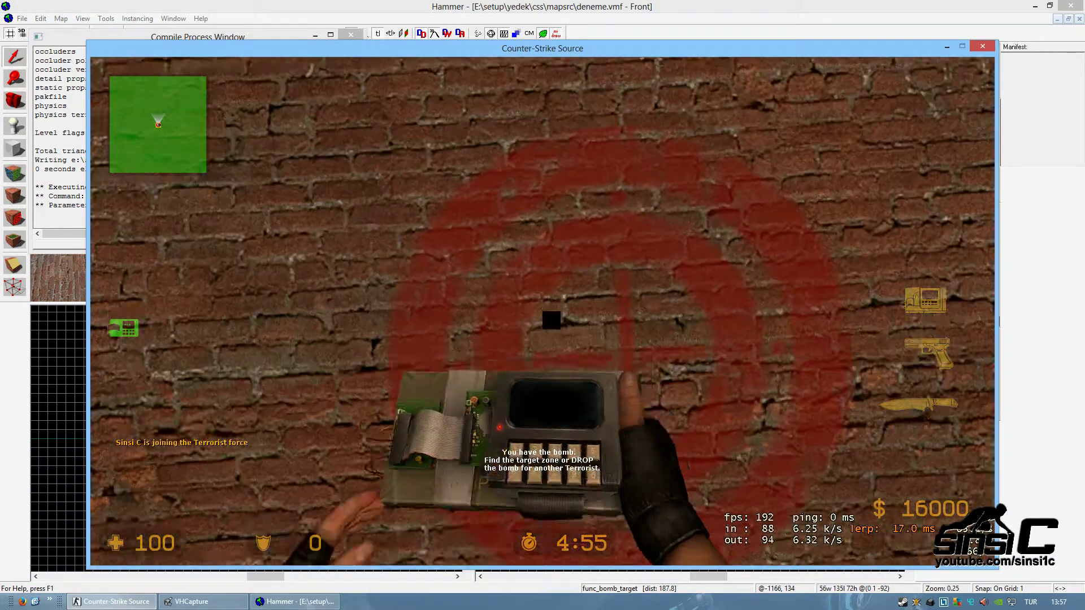
click(542, 311)
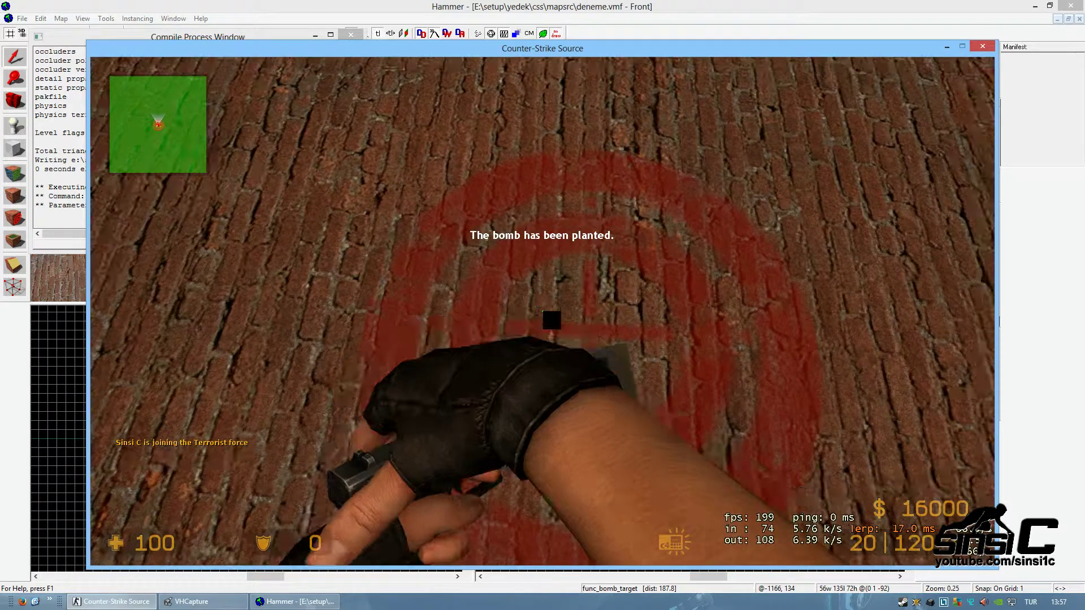
Back away with the knife in hand to examine the planted bomb, target decal and dome light, and disconnect from the game.
key(s)
key(3)
key(s)
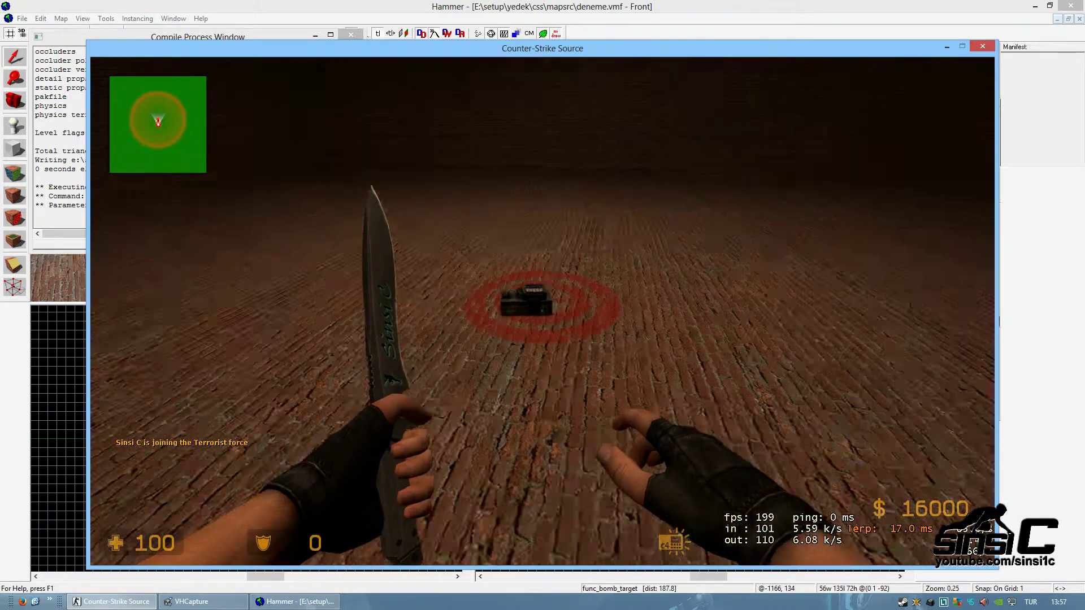
key(s)
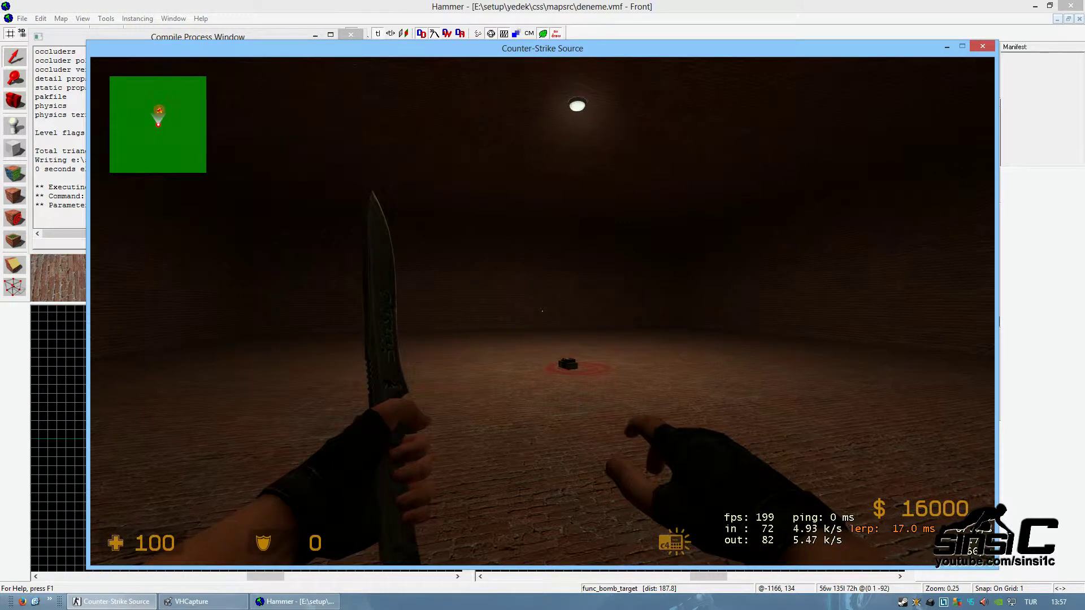
key(Escape)
click(130, 346)
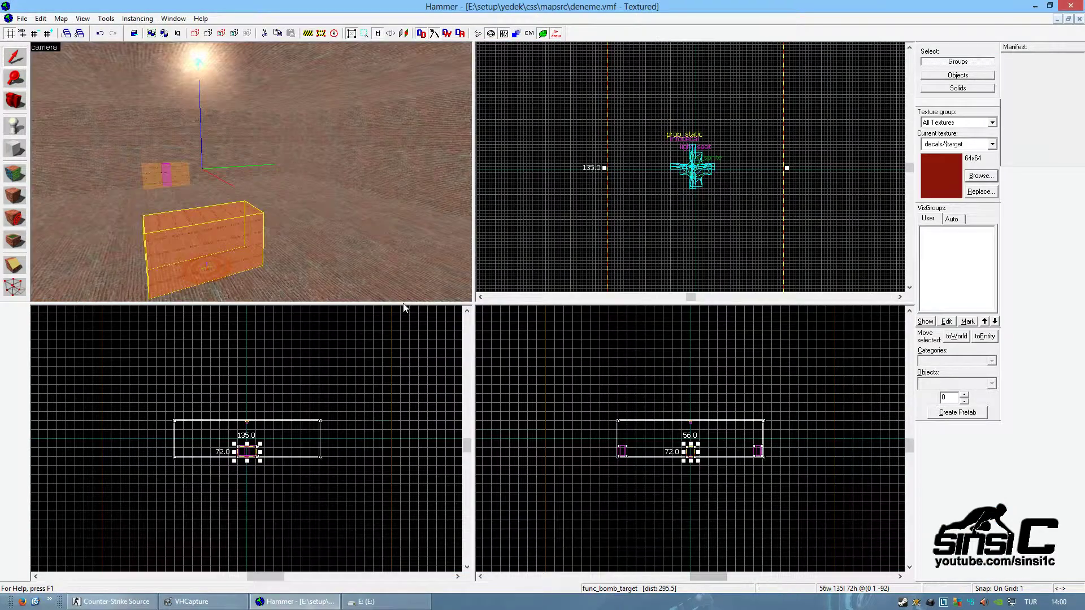
Select the room's brush group and ungroup it into separate wall, floor and ceiling solids.
click(333, 233)
key(Left)
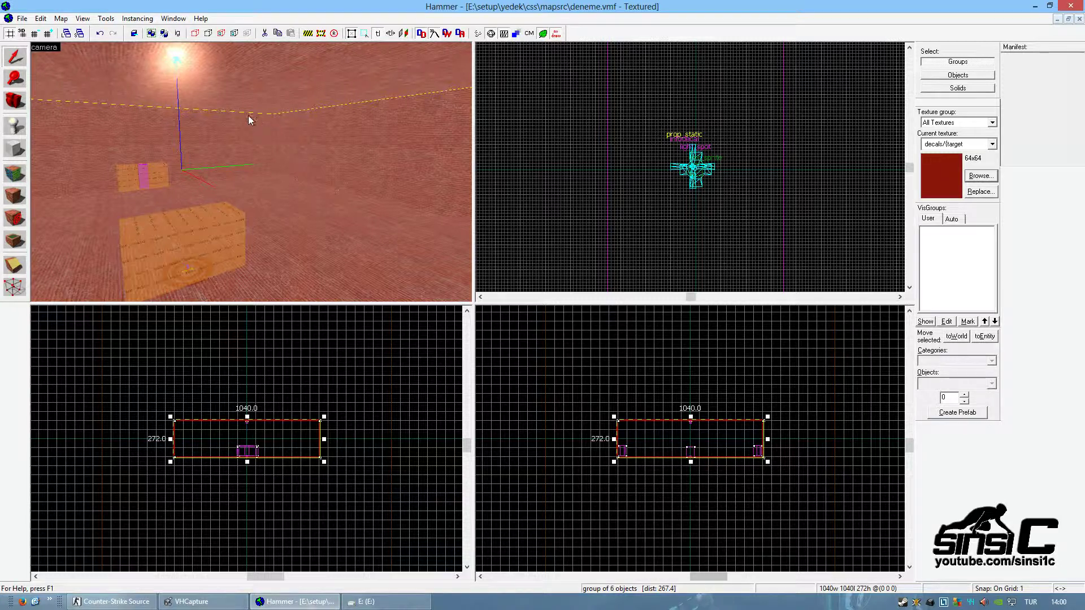
scroll(636, 433, up, 2)
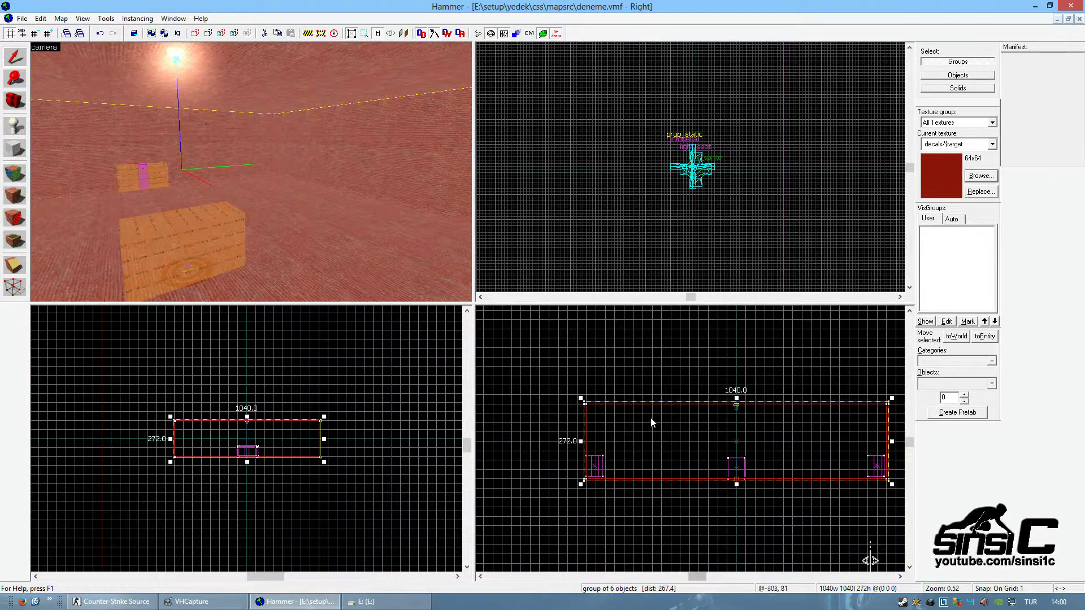
scroll(637, 432, up, 2)
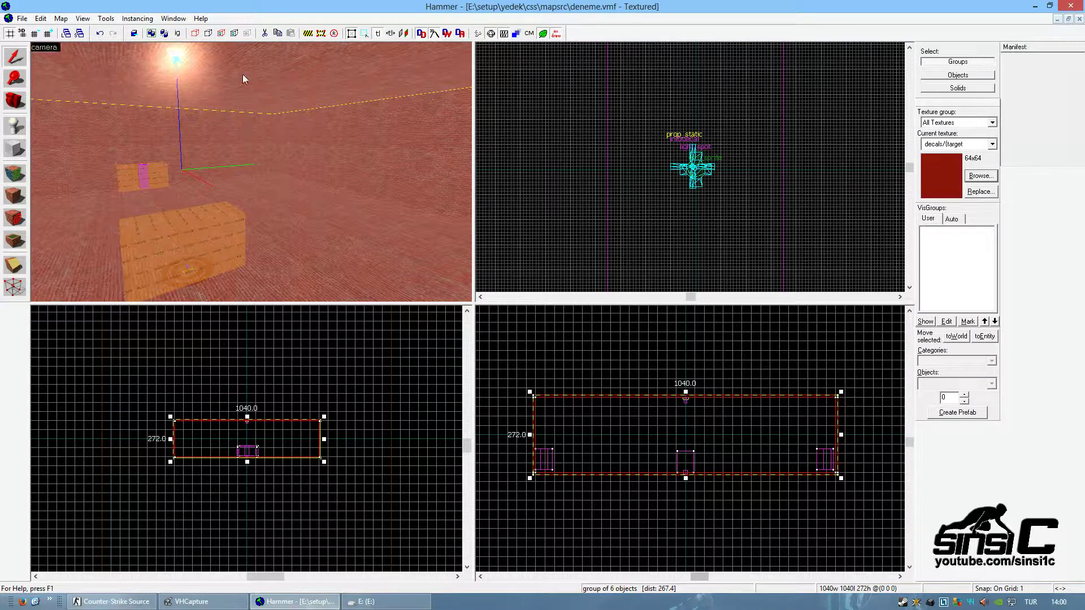
scroll(531, 402, up, 3)
scroll(530, 402, up, 10)
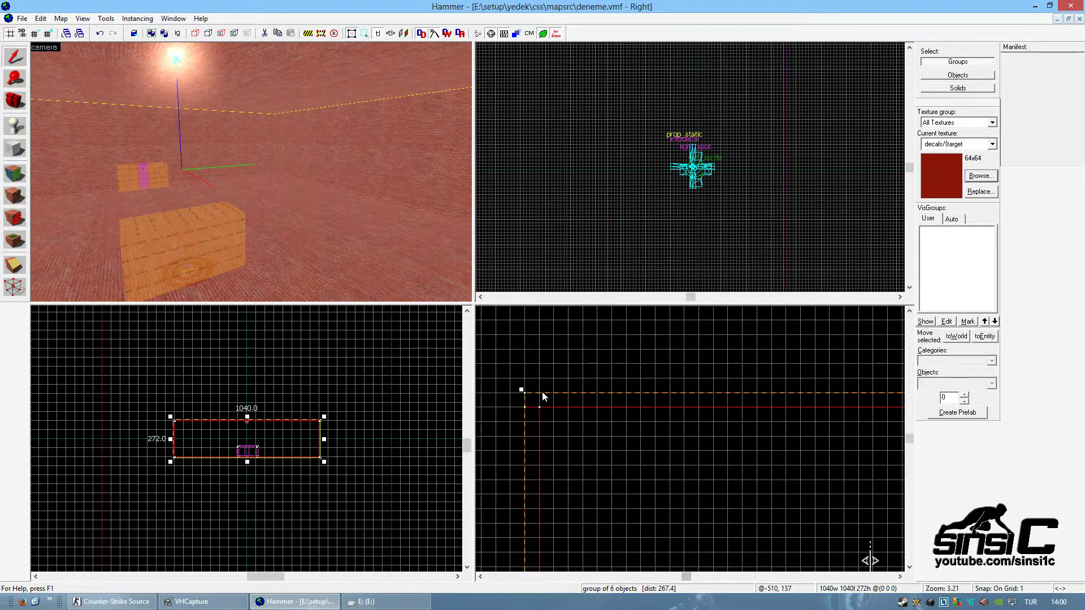
scroll(534, 410, down, 10)
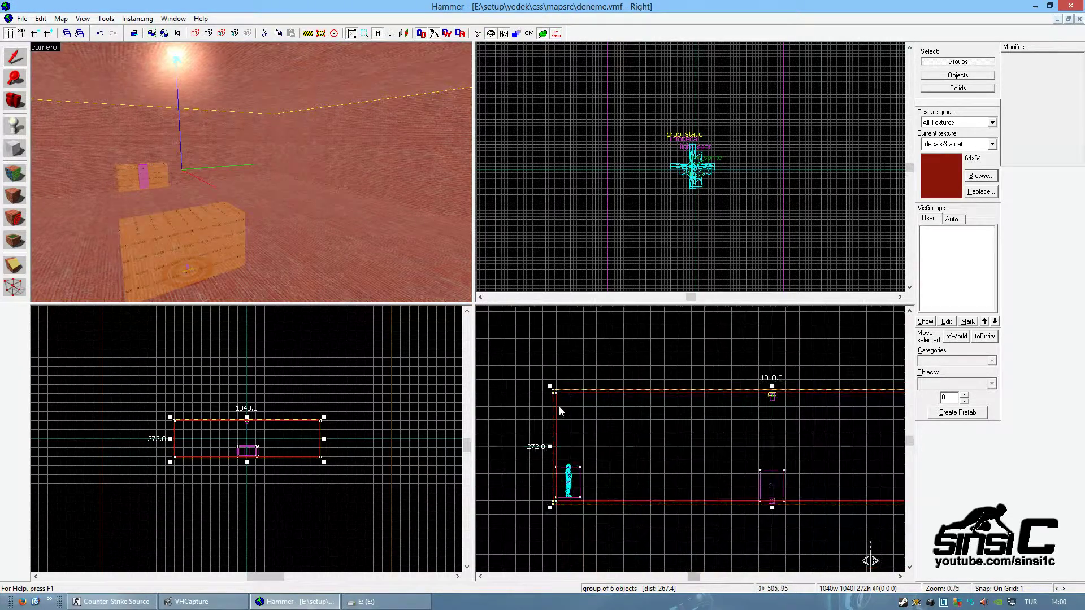
scroll(558, 406, down, 1)
key(Left)
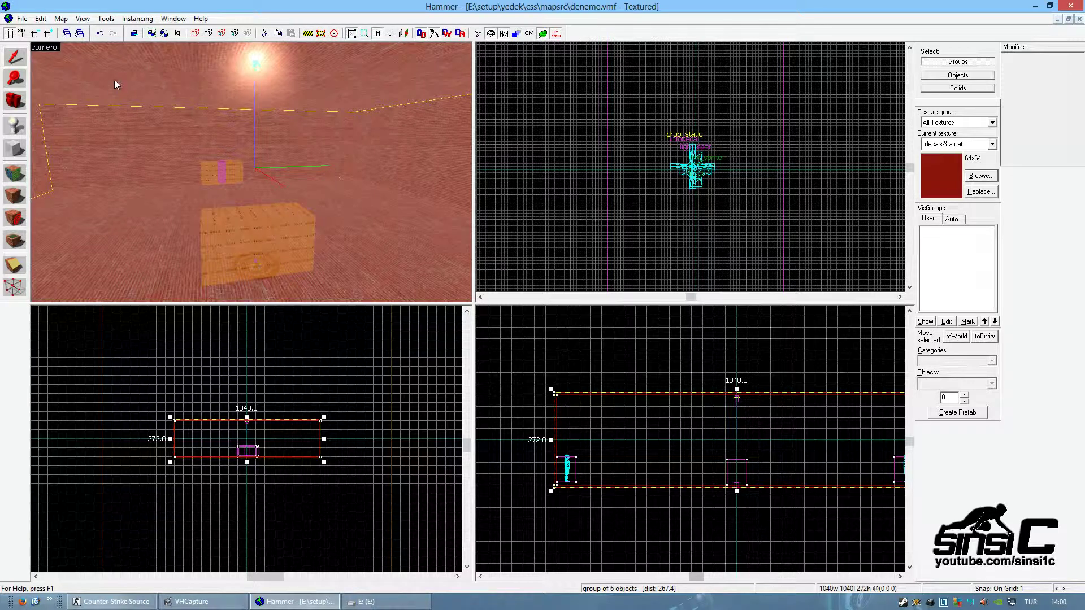
click(48, 19)
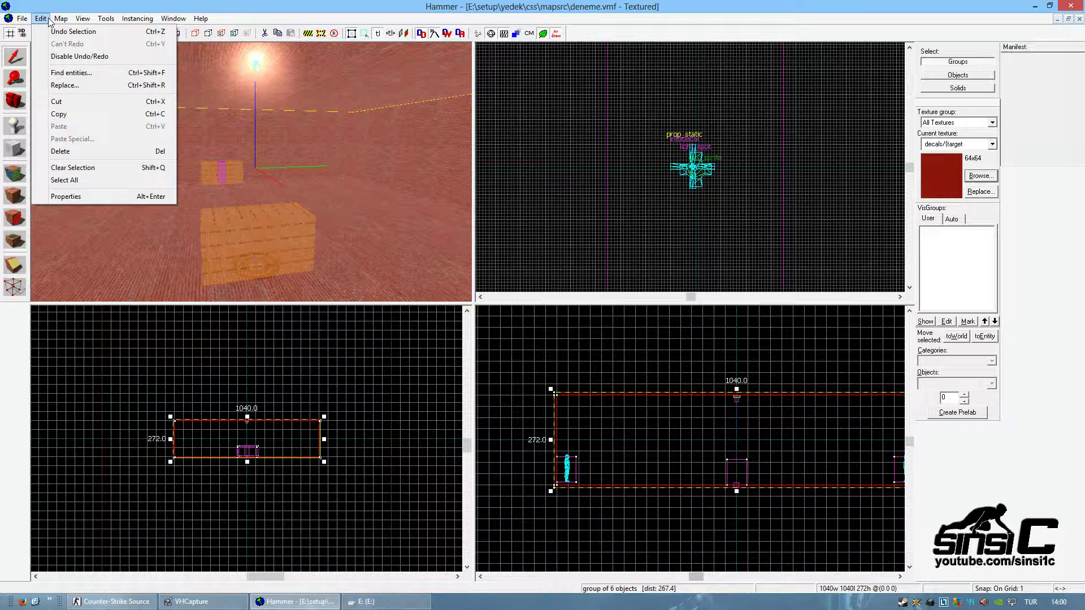
mouse_move(62, 21)
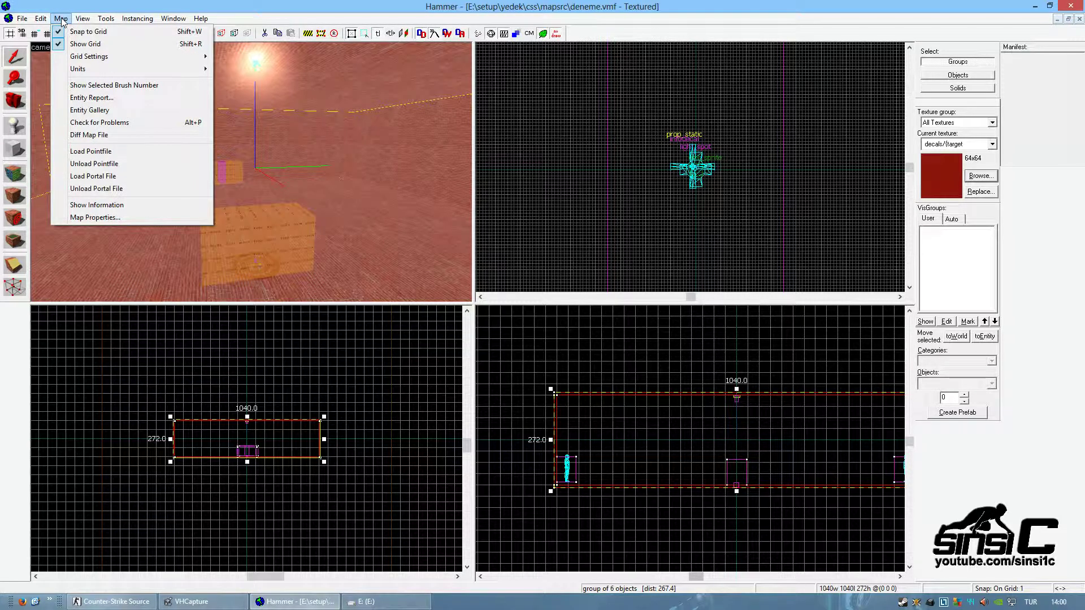
mouse_move(98, 23)
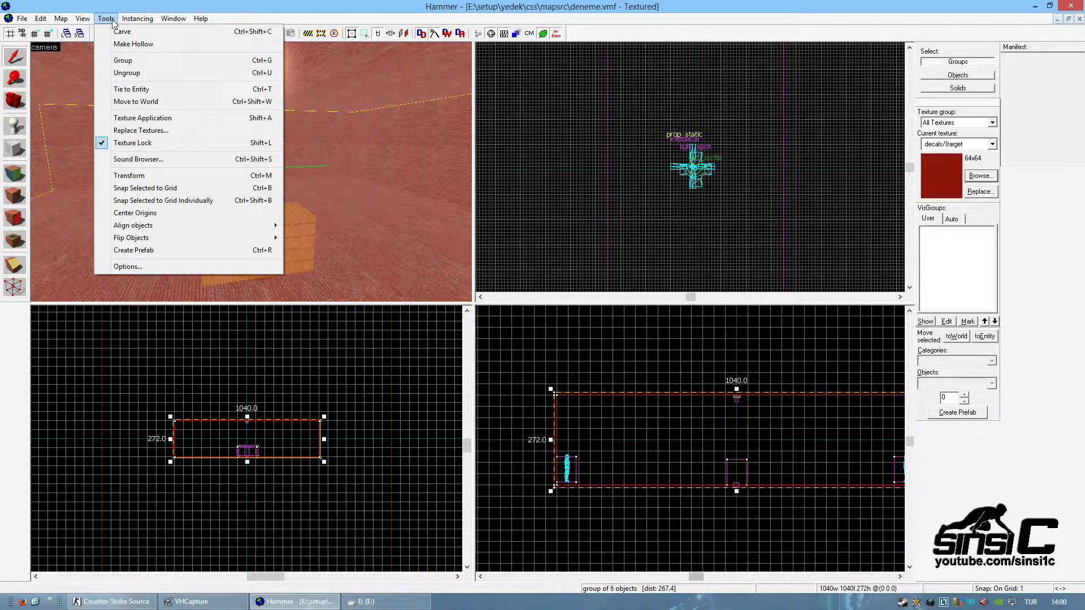
click(141, 73)
Select several of the room's walls and surfaces in turn to check that each is an individual solid.
click(375, 156)
click(301, 138)
click(305, 92)
click(354, 235)
click(138, 162)
click(169, 93)
click(373, 215)
Select the 1024-unit-wide side wall at Y 516 and apply the tools/toolsnodraw texture to the whole brush.
key(z)
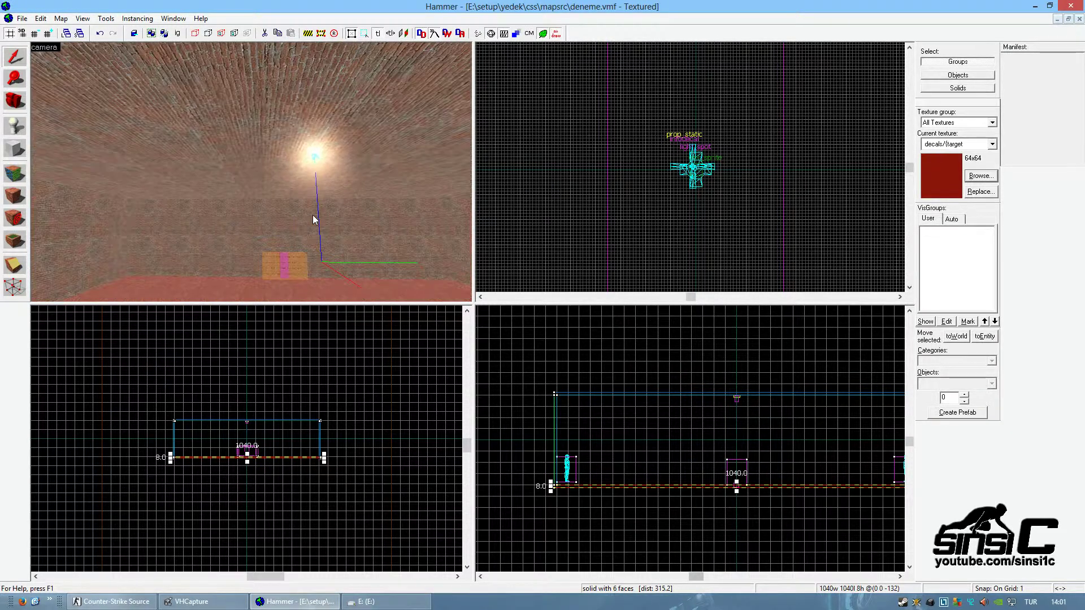
middle_drag(313, 224, 232, 180)
click(235, 184)
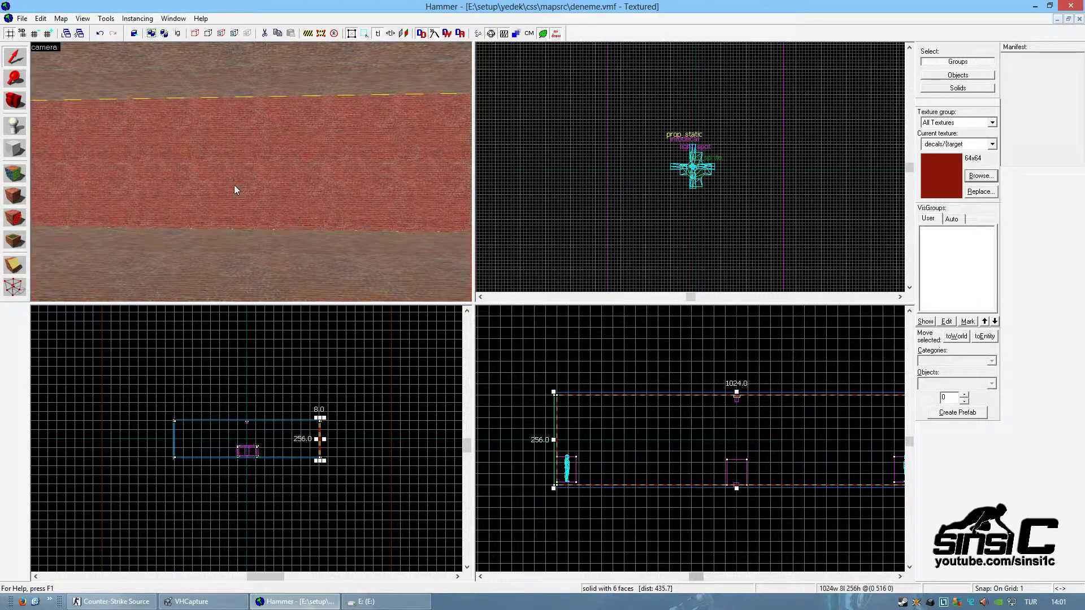
scroll(759, 491, up, 10)
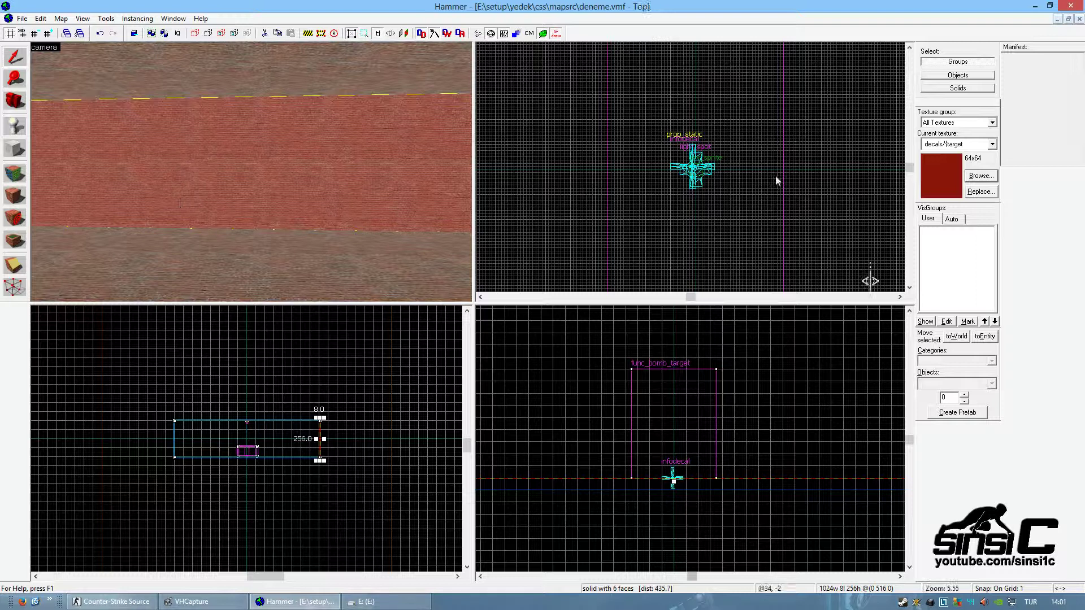
click(991, 173)
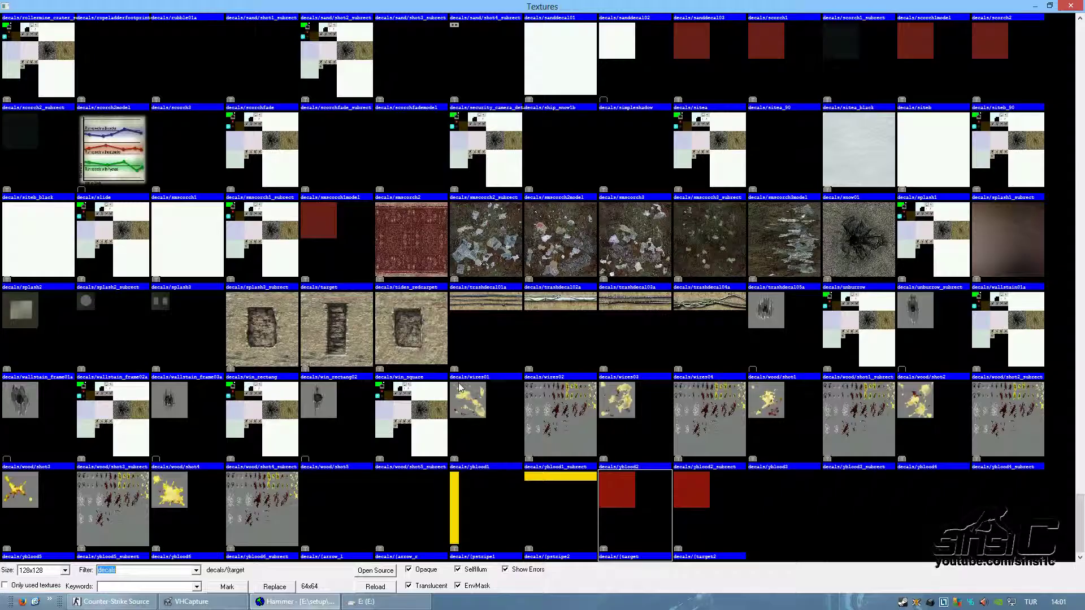
text(n)
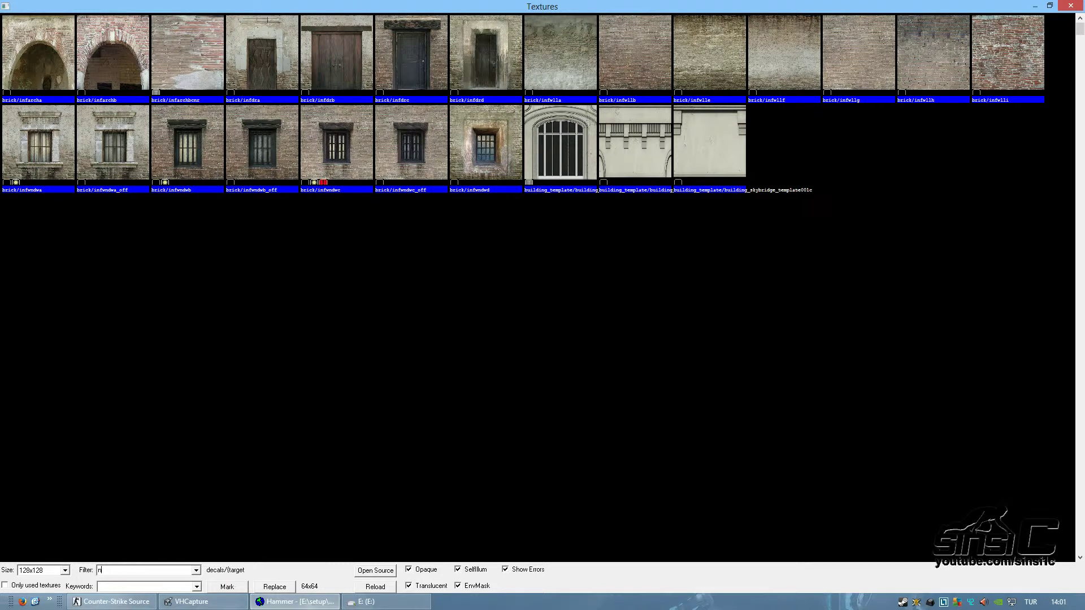
text(odraw)
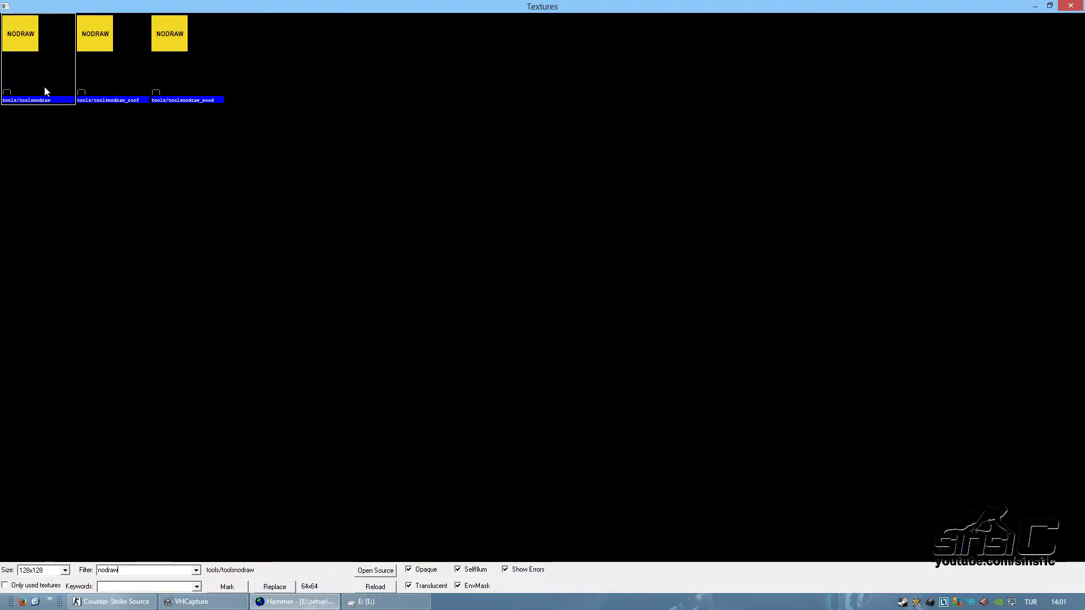
double_click(25, 72)
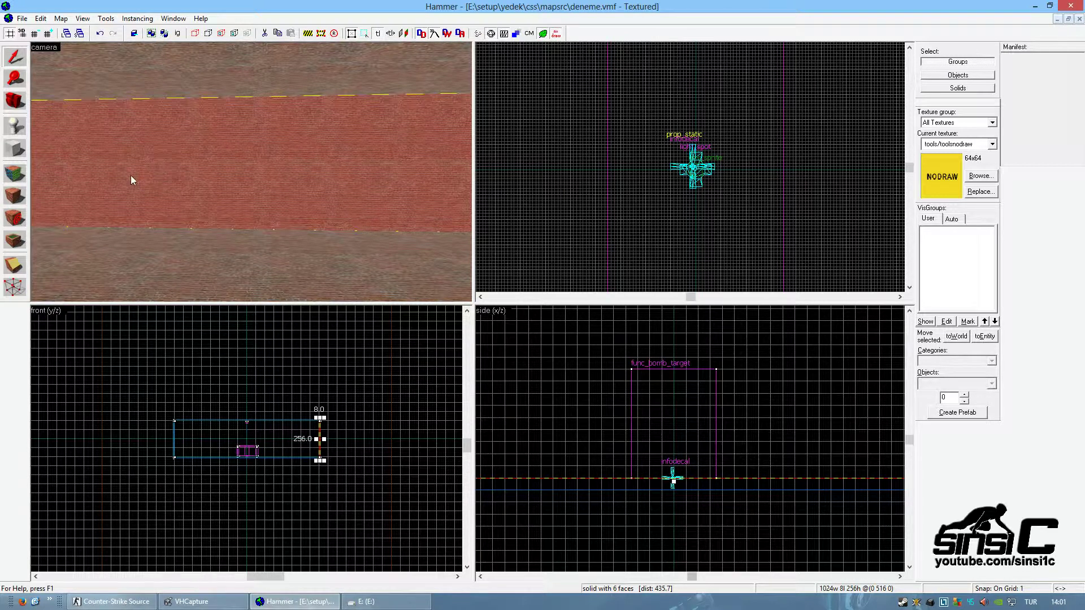
click(15, 196)
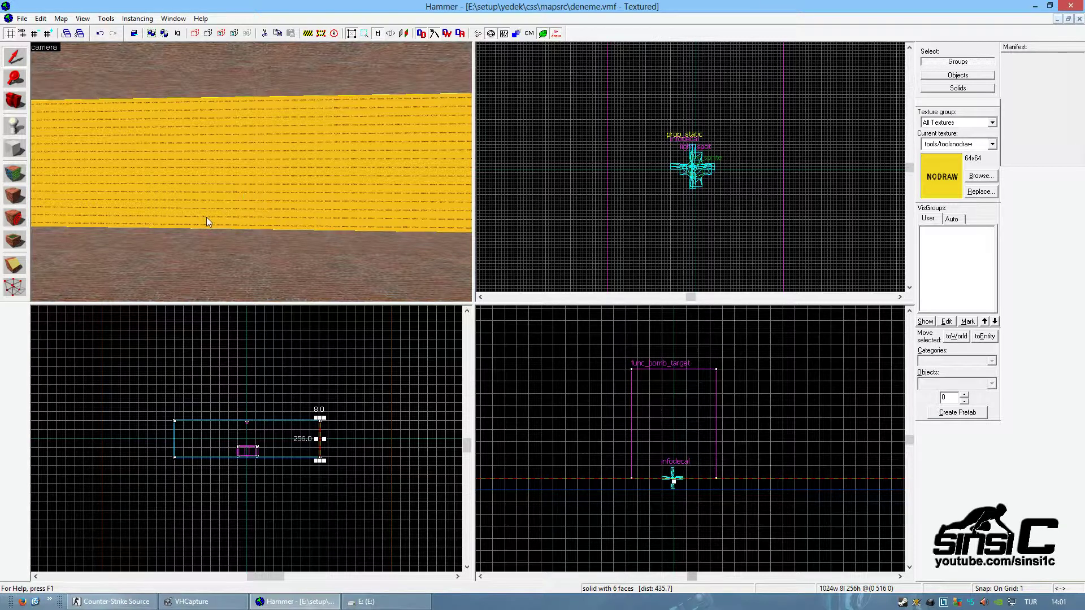
Clip the nodraw wall vertically just beside one edge of func_bomb_target, keeping both the 480-unit and 544-unit pieces.
click(16, 266)
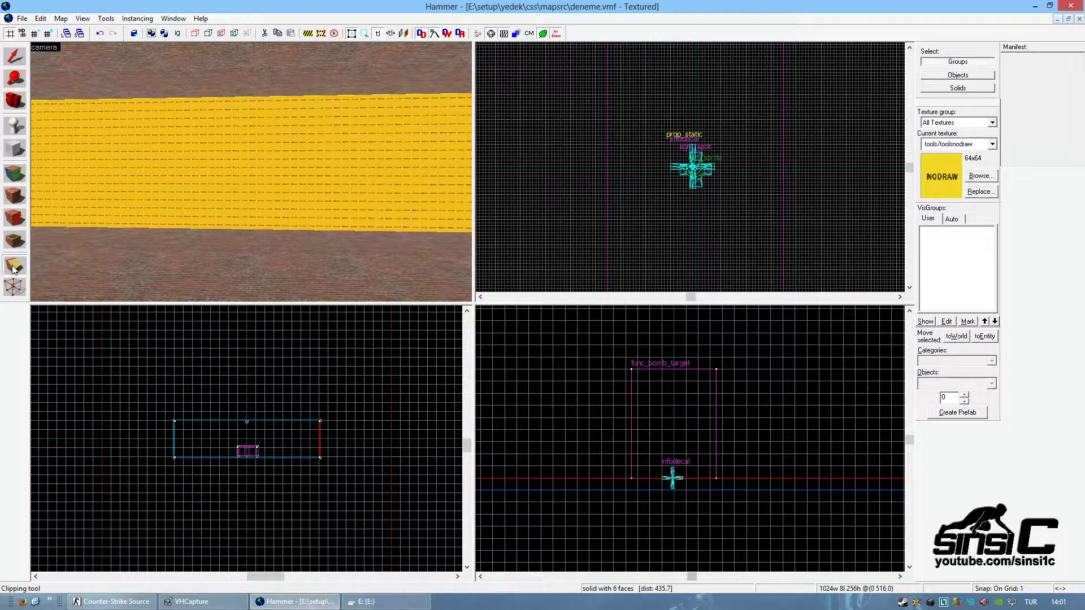
scroll(633, 476, up, 5)
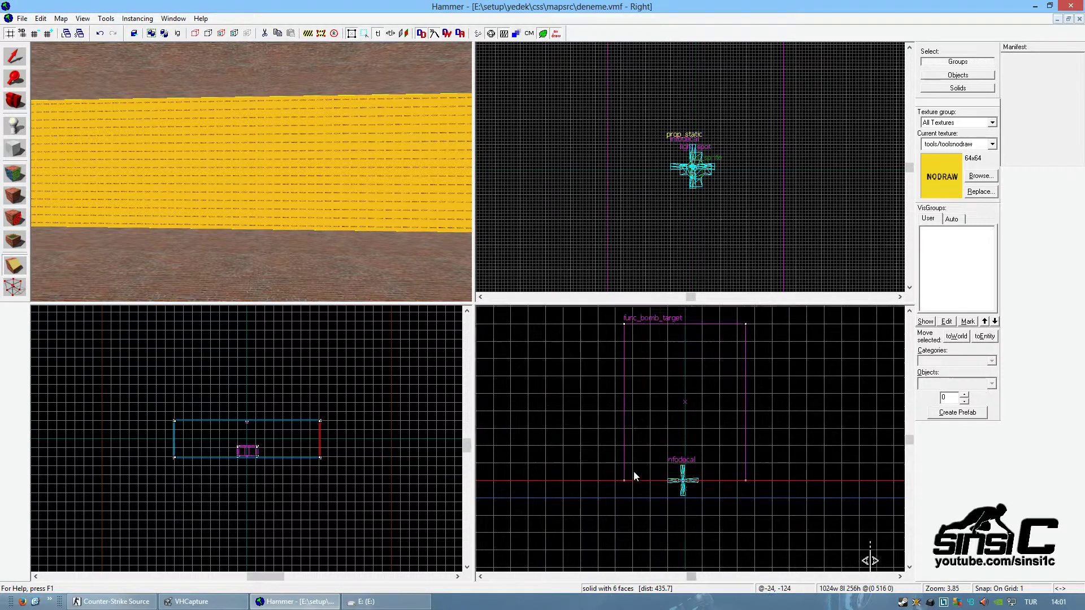
scroll(617, 487, up, 2)
drag(616, 487, 617, 479)
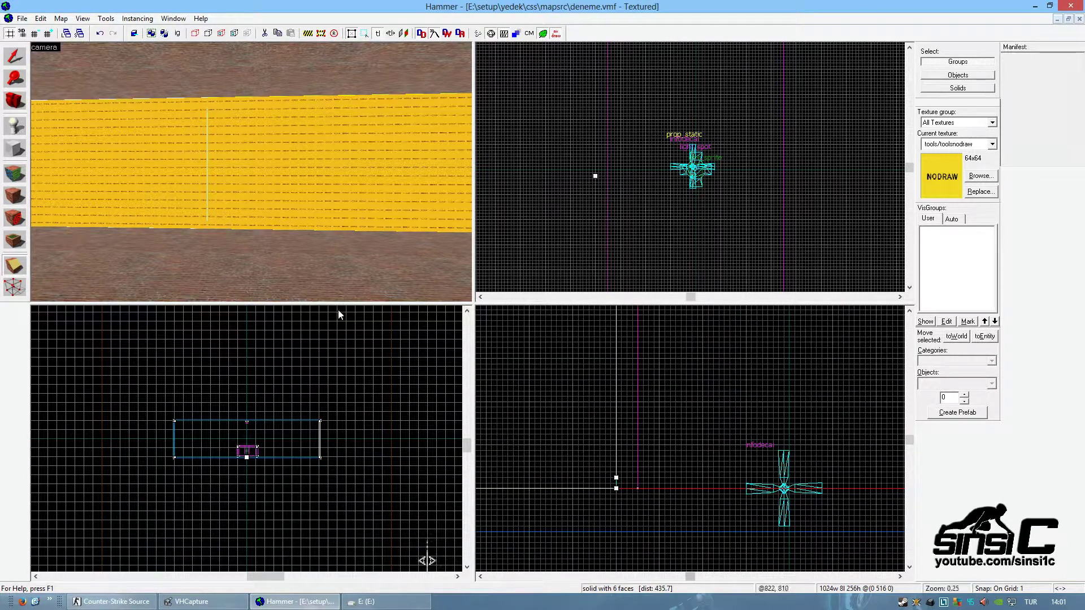
scroll(582, 458, down, 7)
scroll(575, 459, down, 7)
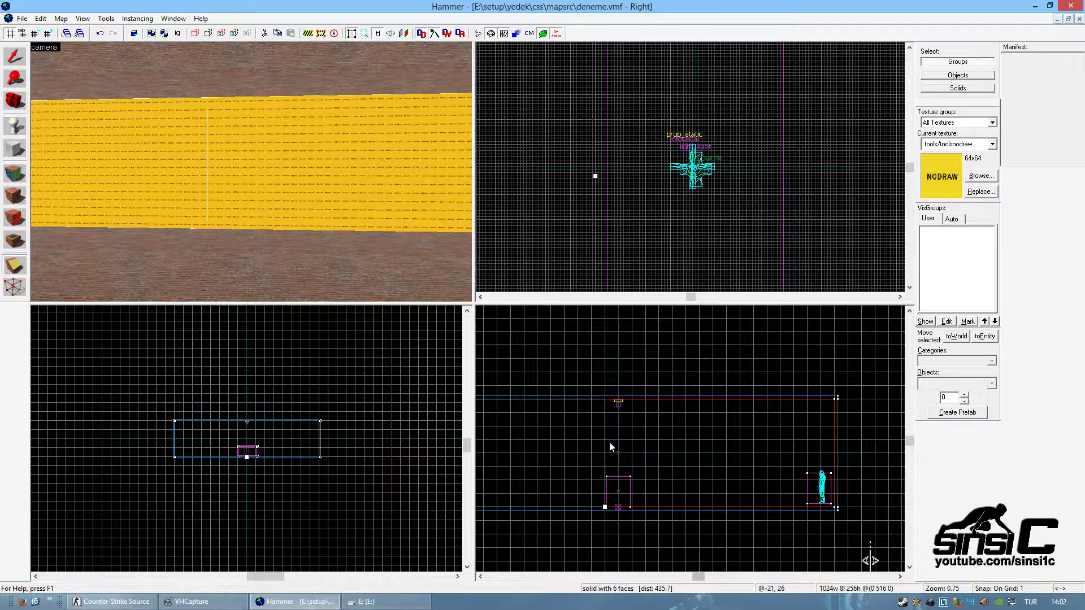
scroll(600, 422, up, 2)
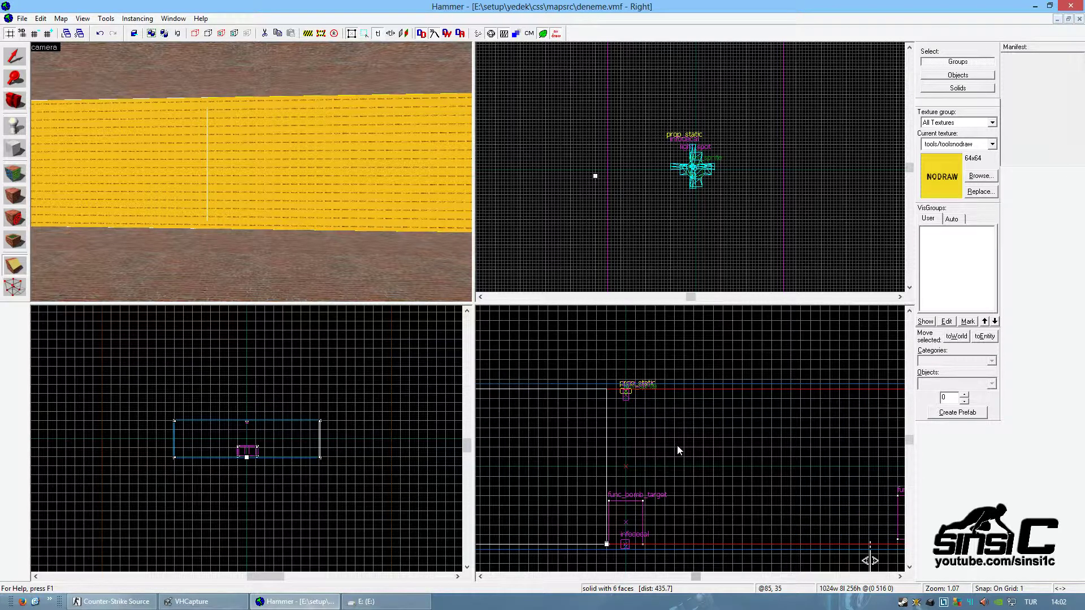
click(15, 266)
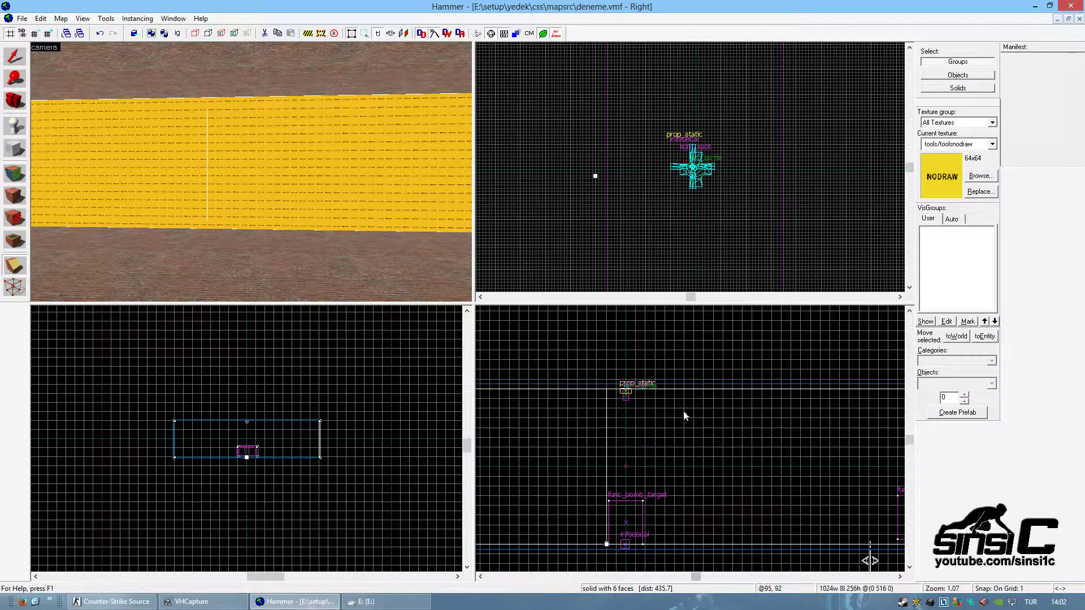
click(260, 218)
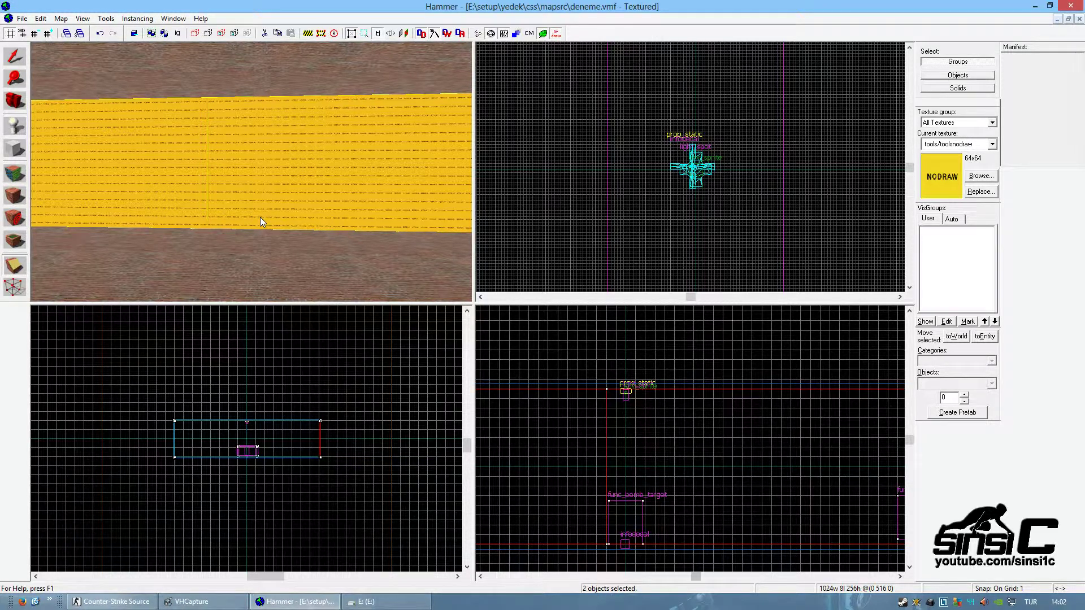
Clip the 544-unit wall piece vertically just past the other edge of func_bomb_target, keeping both parts with a 64-unit-wide middle piece.
click(11, 59)
click(277, 159)
click(189, 198)
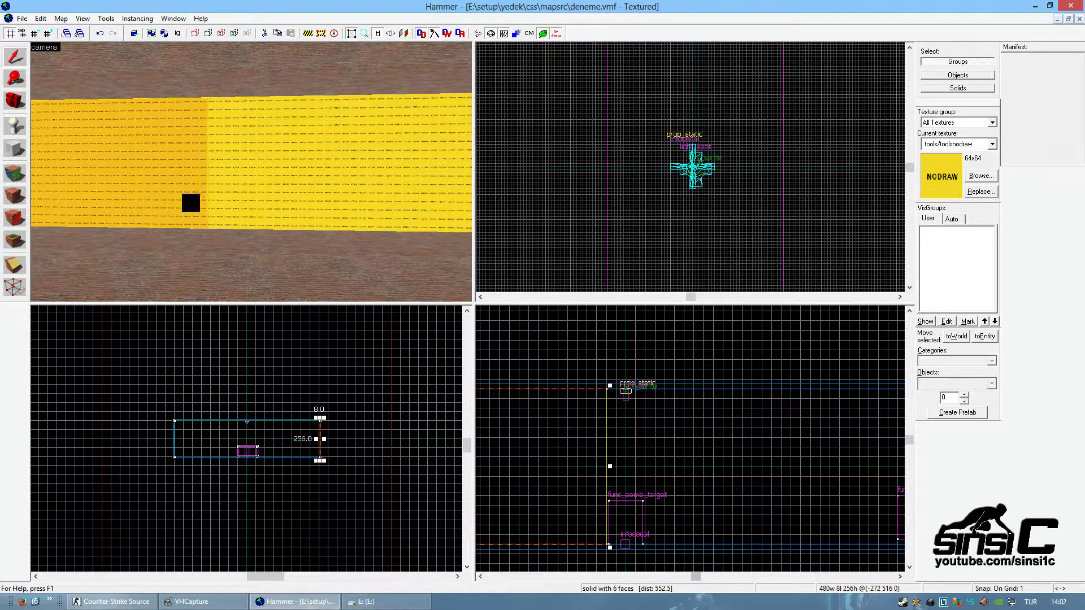
click(250, 205)
click(15, 263)
scroll(627, 534, up, 6)
scroll(627, 529, up, 3)
drag(640, 529, 641, 515)
key(Return)
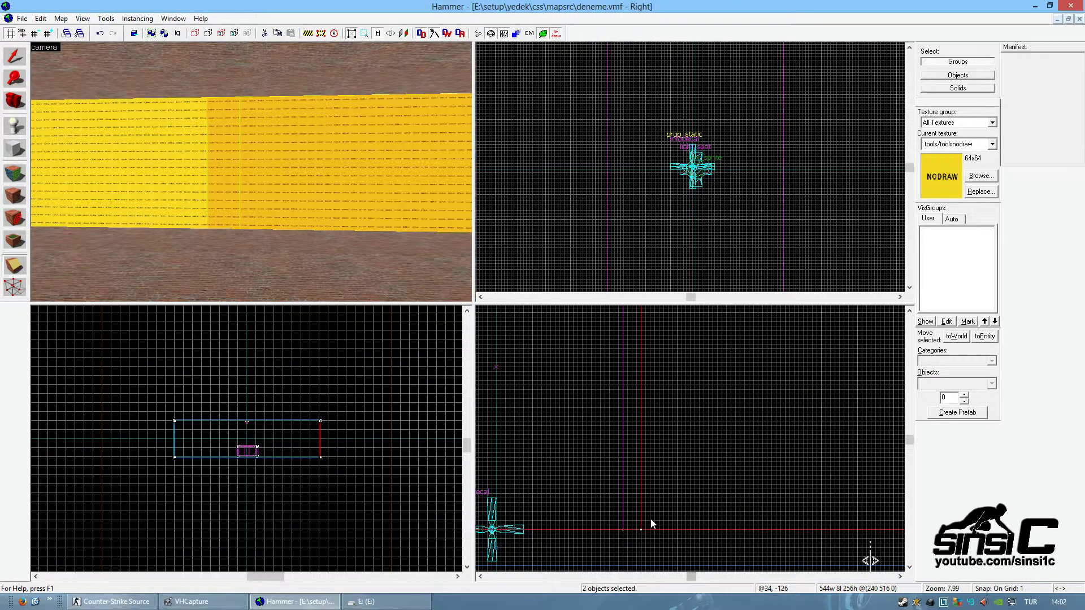
scroll(650, 519, down, 8)
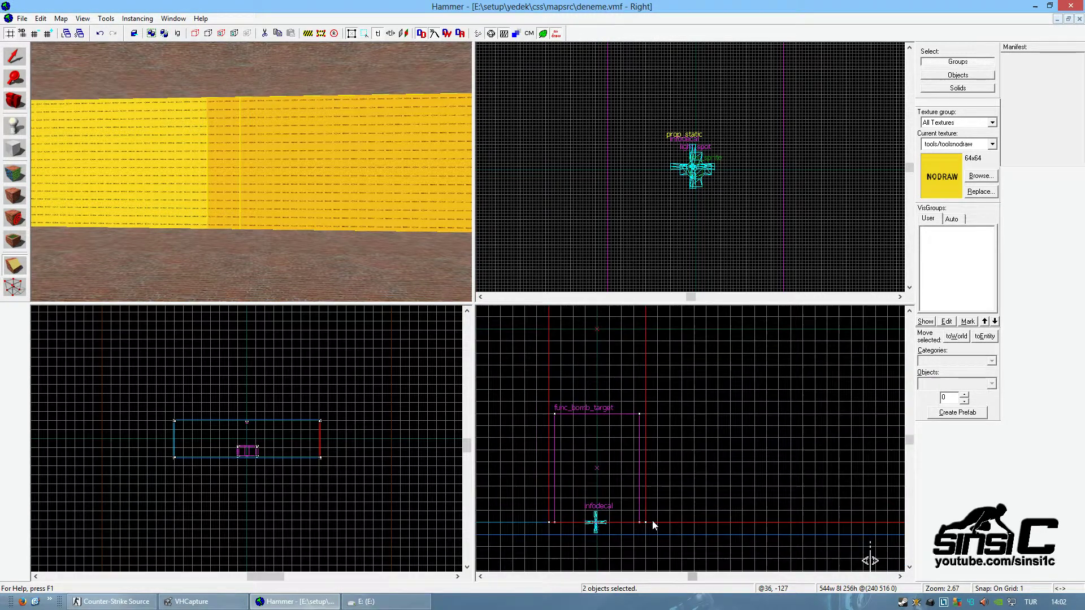
Raise the lower edge of the 64-unit-wide middle piece so it is 128 units high, opening a doorway beneath it.
click(9, 62)
click(230, 166)
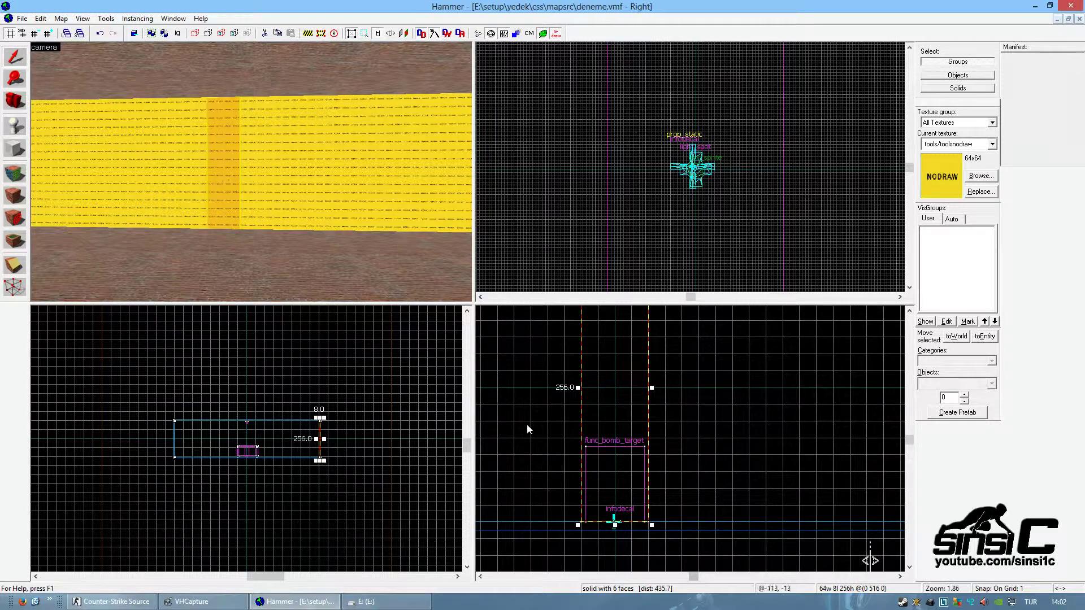
drag(615, 524, 621, 390)
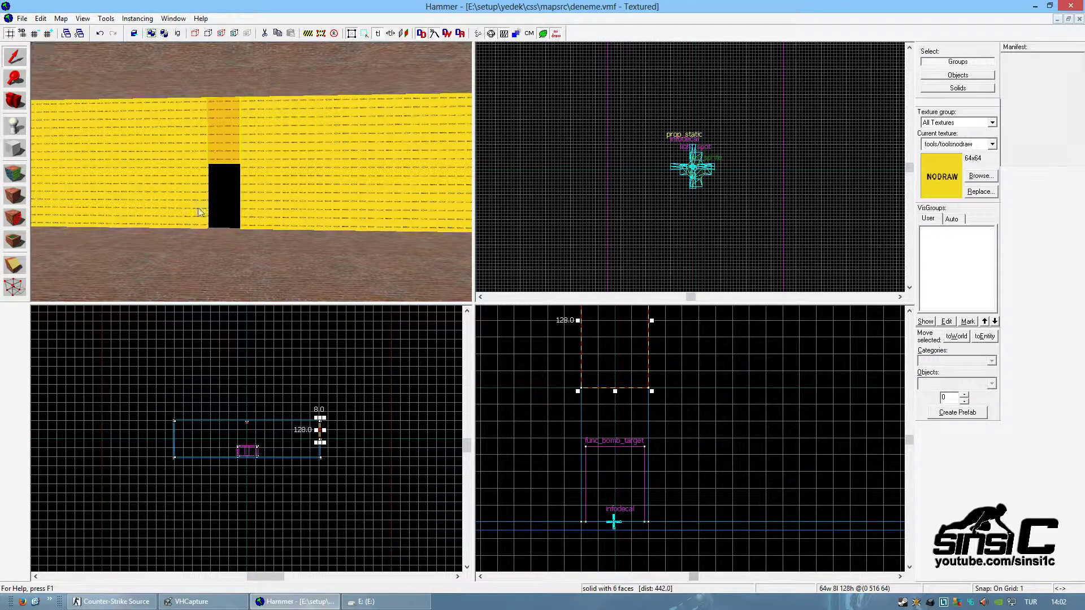
key(Left)
key(Right)
key(Left)
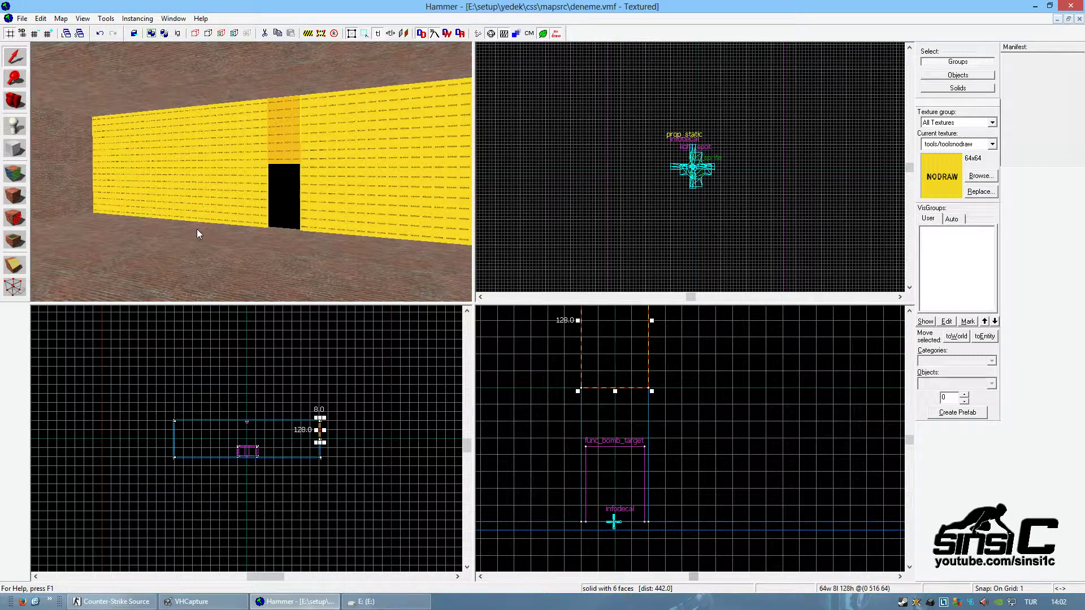
Pick up the brick/brickwall003a texture from the adjacent wall and apply it to the inner faces of the three nodraw wall pieces.
click(15, 172)
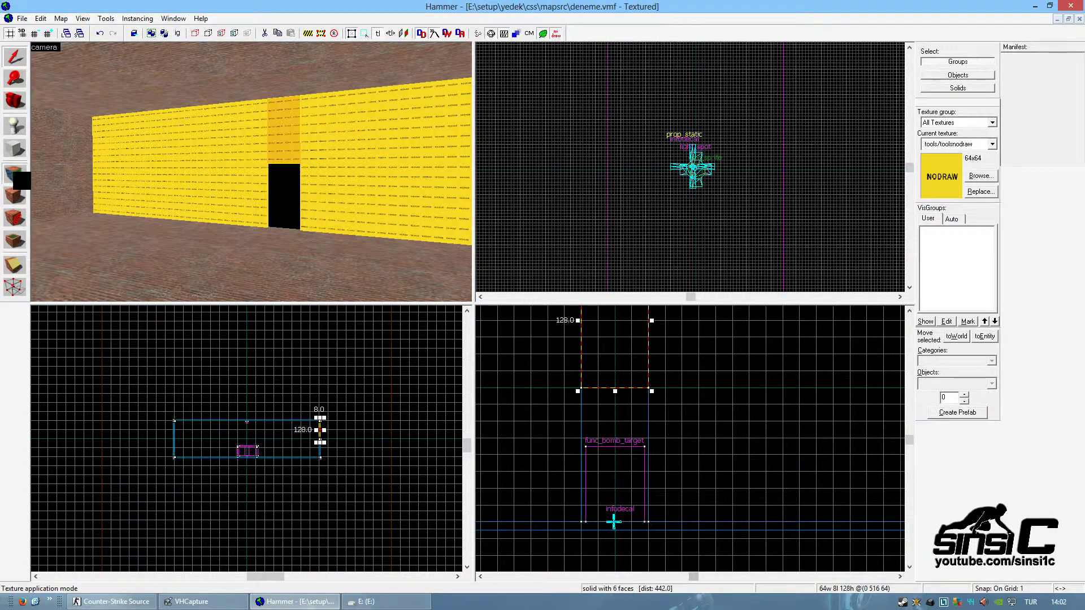
click(63, 171)
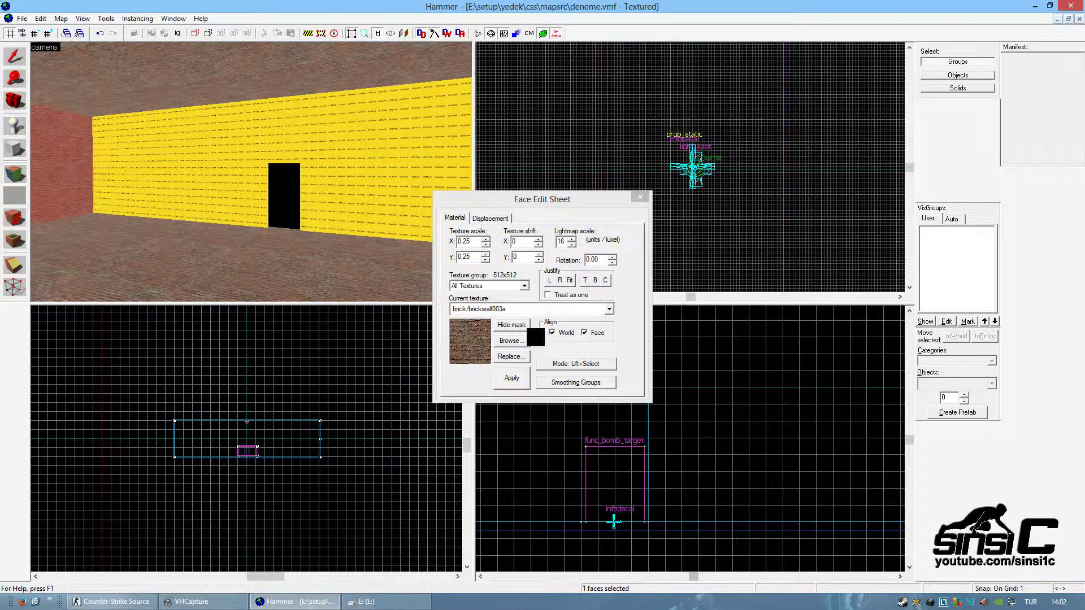
right_click(176, 184)
right_click(293, 143)
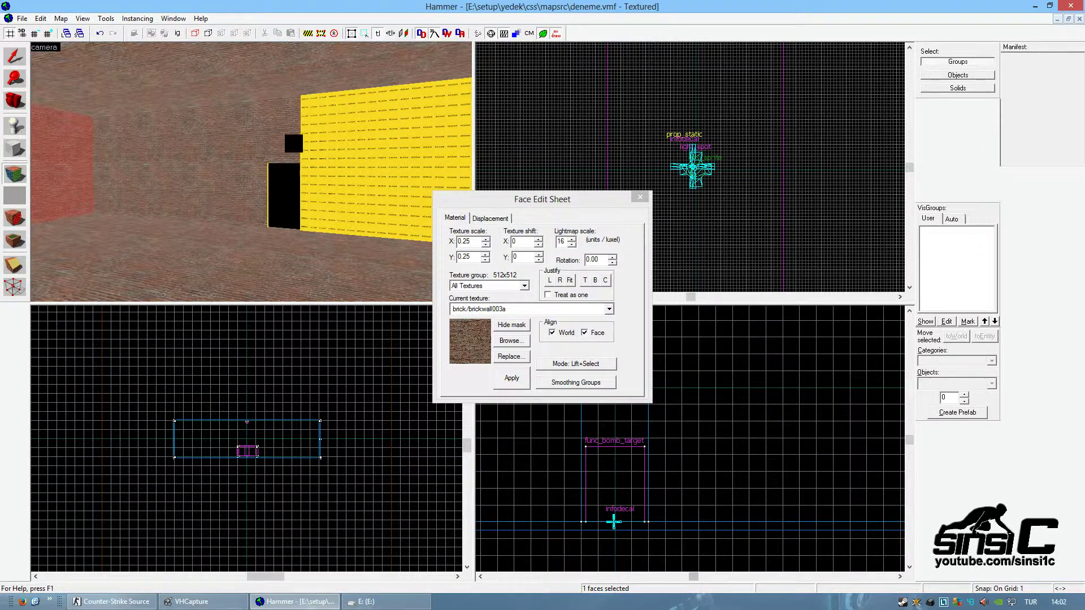
right_click(356, 164)
Move up to the doorway and apply brick/brickwall003a to the nodraw faces lining the opening.
key(Right)
key(Left)
key(Down)
key(w)
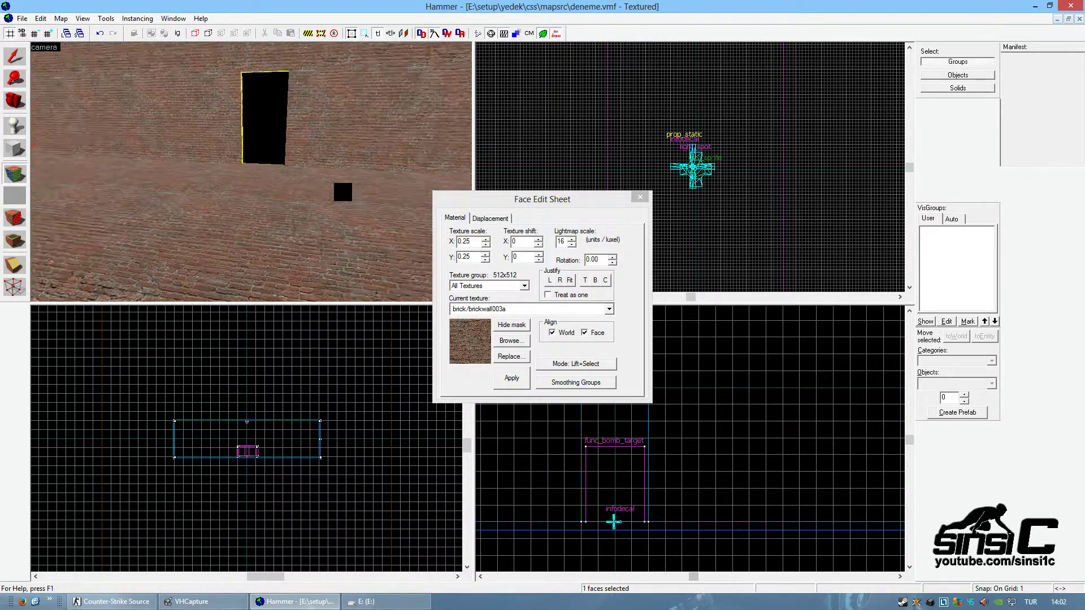
key(Left)
key(Up)
right_click(221, 151)
right_click(246, 99)
Leave face texturing and move through the doorway to view its wall and the floor edge from outside.
key(Down)
key(w)
key(Right)
key(Right)
key(Down)
drag(303, 166, 240, 191)
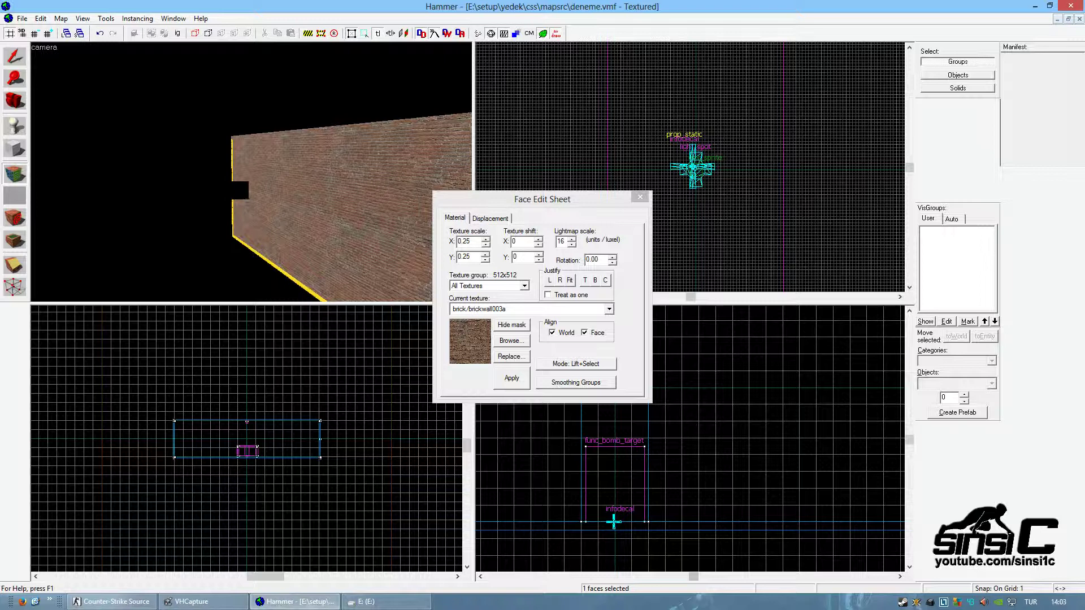
click(640, 196)
drag(384, 222, 316, 213)
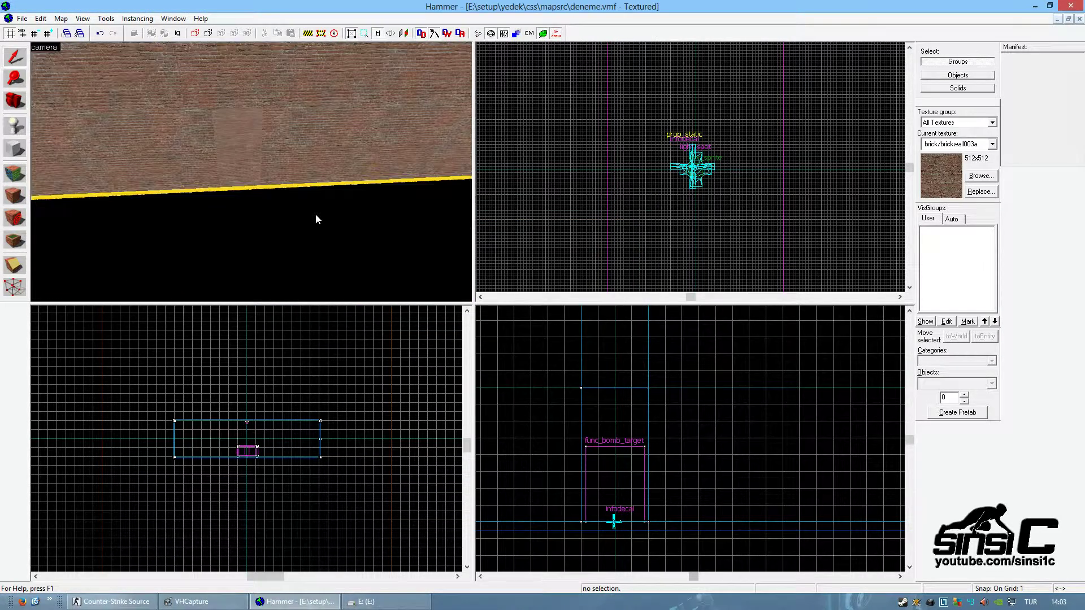
Lengthen the 1040-unit floor solid to 1288 units so it extends outside beyond the doorway wall.
click(255, 179)
scroll(646, 167, up, 5)
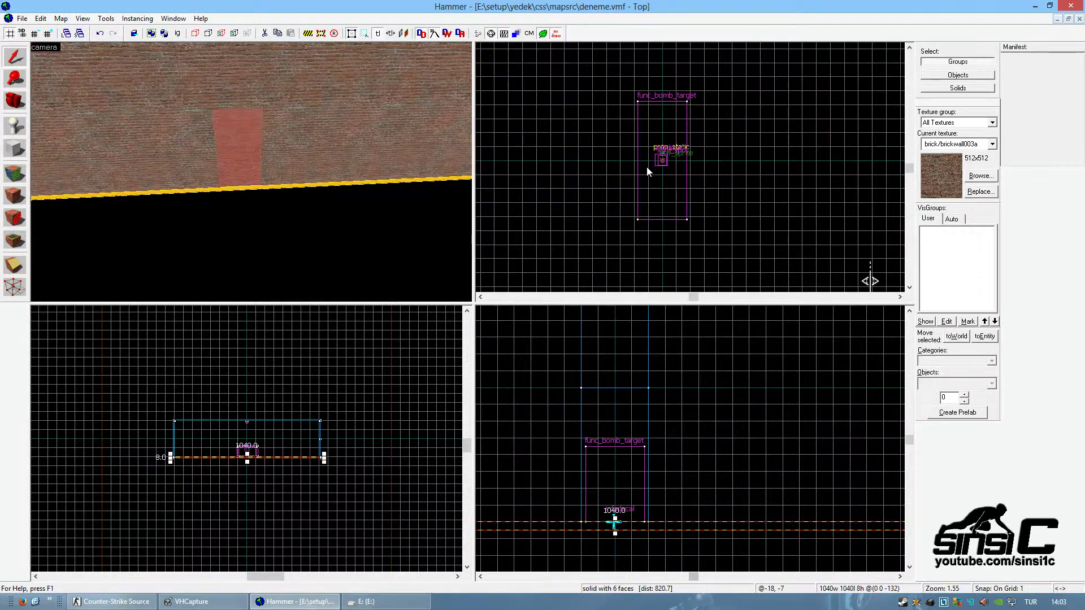
scroll(650, 160, up, 3)
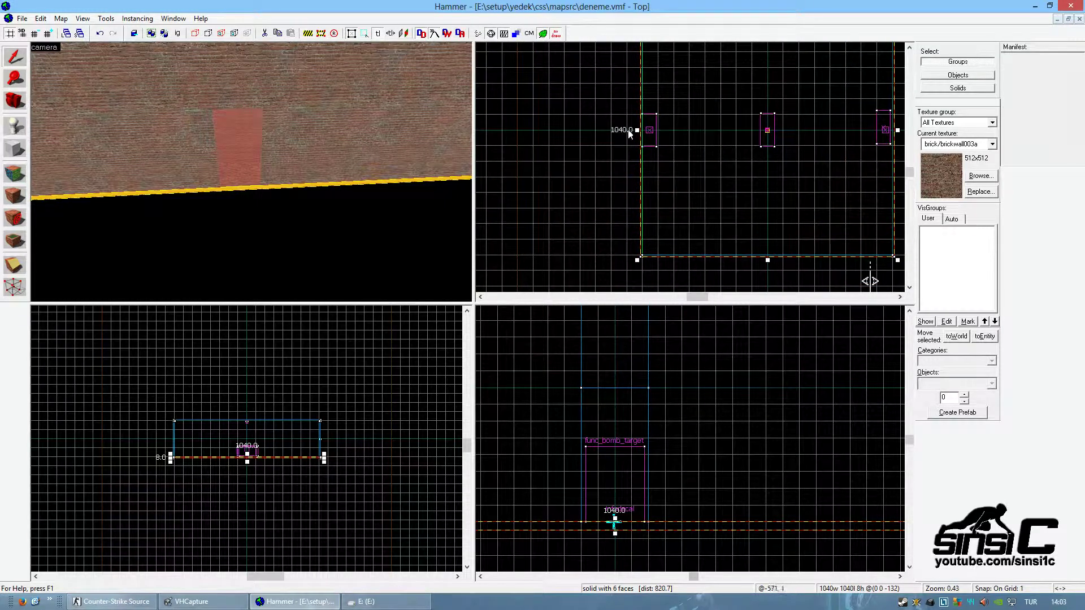
scroll(713, 84, up, 1)
scroll(723, 76, down, 3)
scroll(726, 75, up, 8)
scroll(726, 174, down, 4)
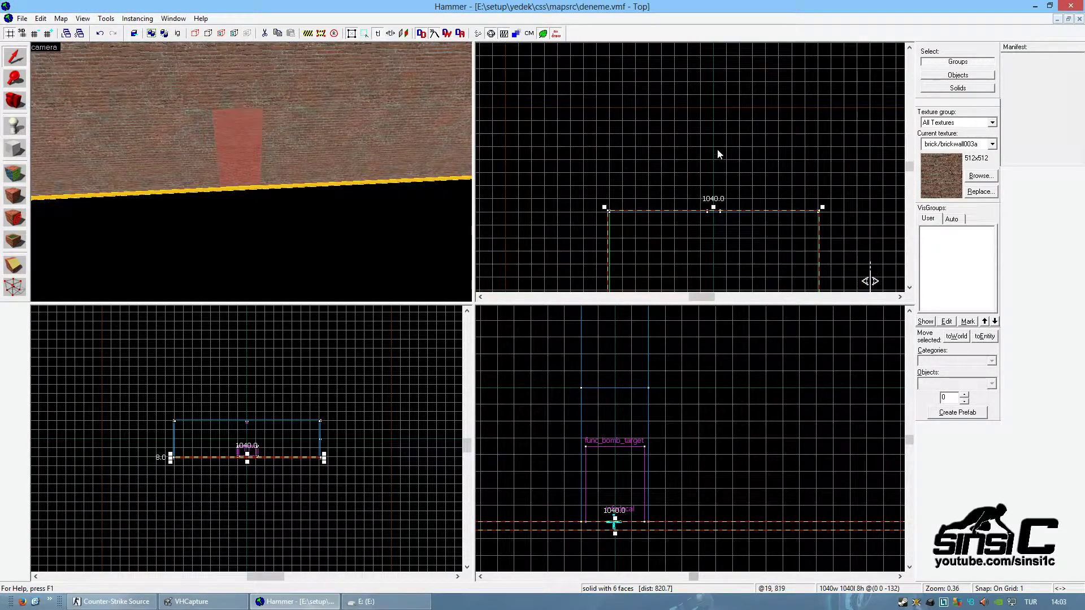
drag(720, 213, 706, 165)
scroll(708, 164, up, 2)
scroll(708, 165, up, 4)
scroll(636, 181, up, 16)
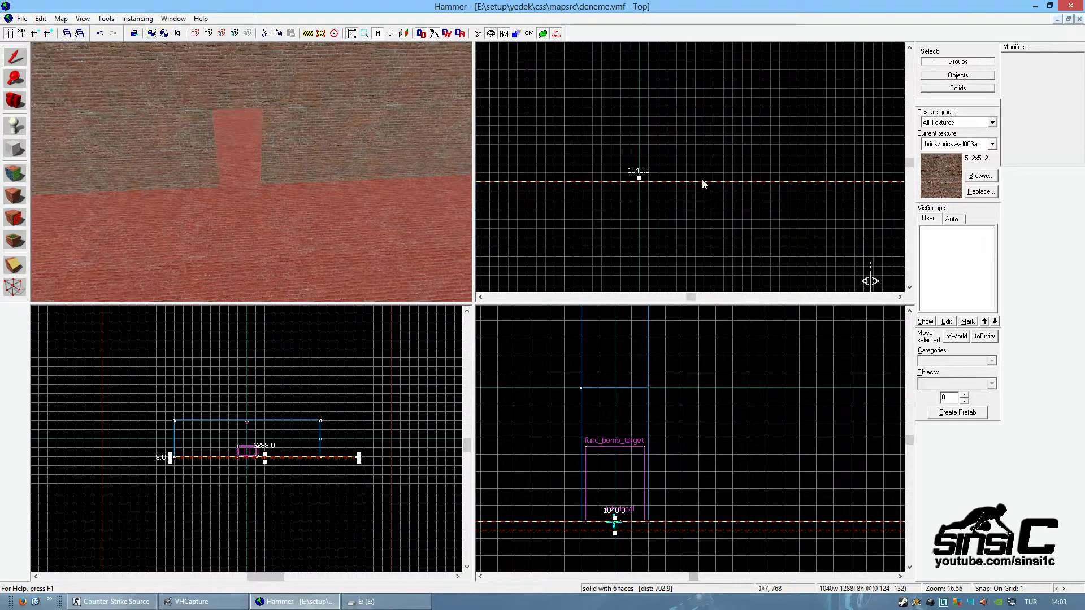
Copy the 1040-unit side wall outward along its length so its far end reaches the edge of the extended floor.
key(Right)
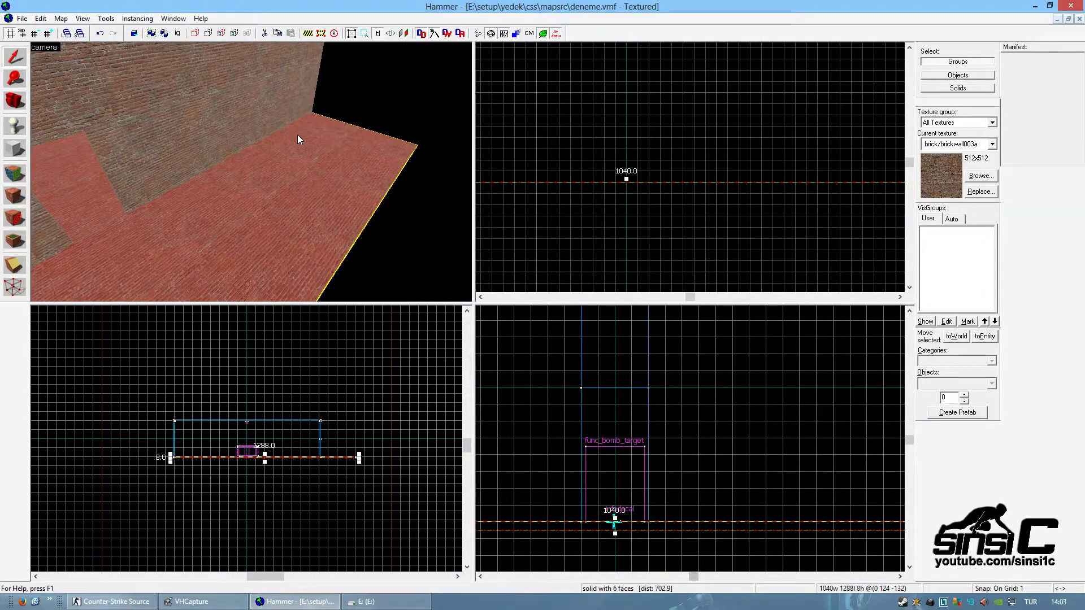
key(Left)
click(226, 132)
click(227, 131)
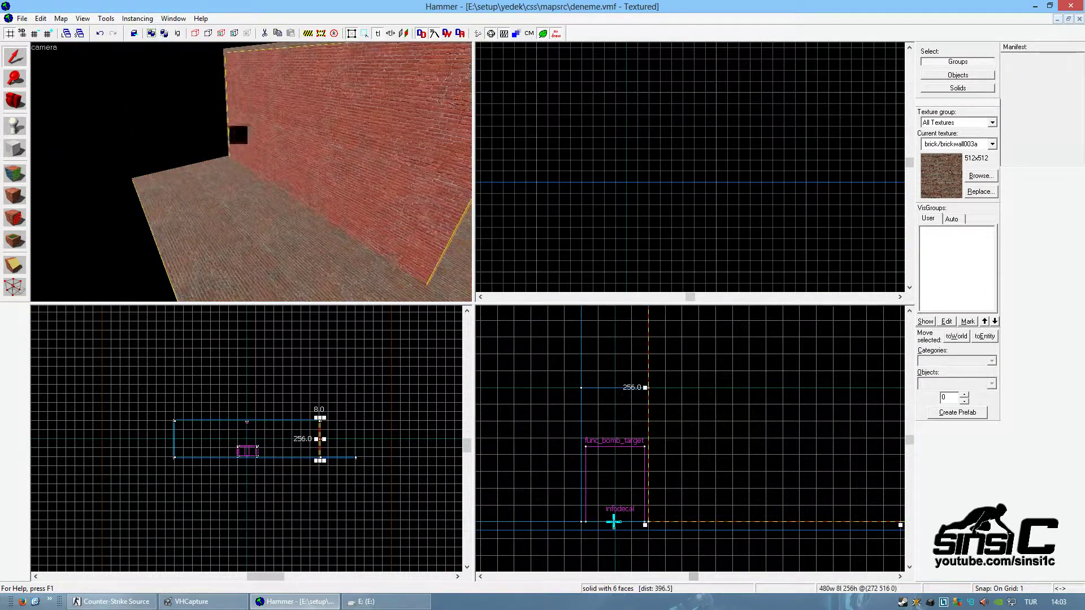
scroll(599, 178, down, 20)
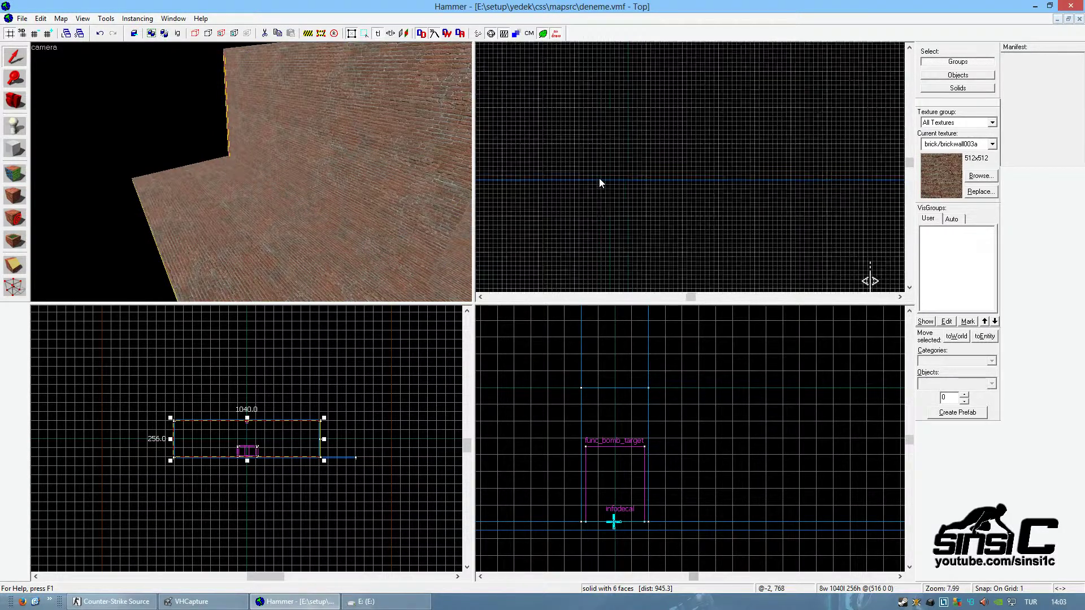
scroll(642, 211, up, 10)
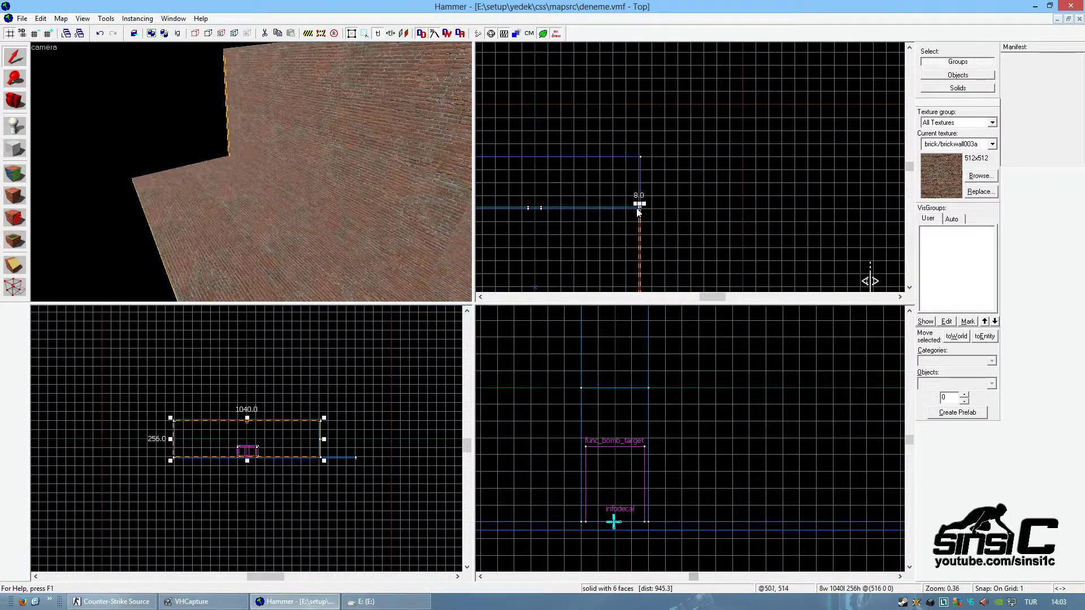
drag(706, 182, 696, 65)
scroll(696, 64, up, 6)
click(692, 67)
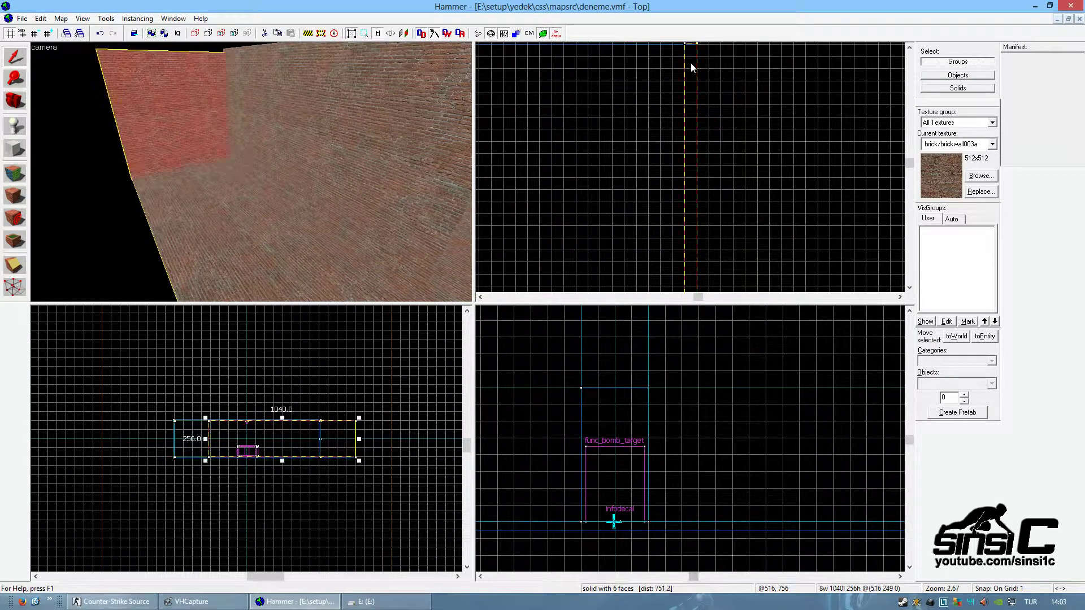
scroll(698, 107, up, 10)
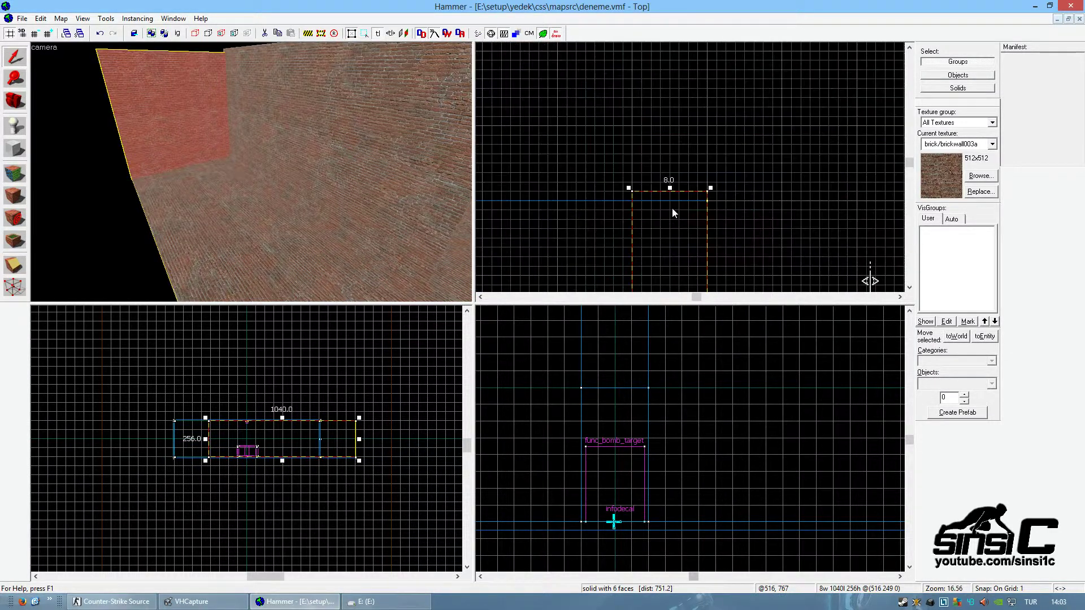
drag(679, 223, 679, 223)
Shorten the copied side wall to 248 units so it starts flush with the outer face of the doorway wall.
scroll(683, 109, down, 20)
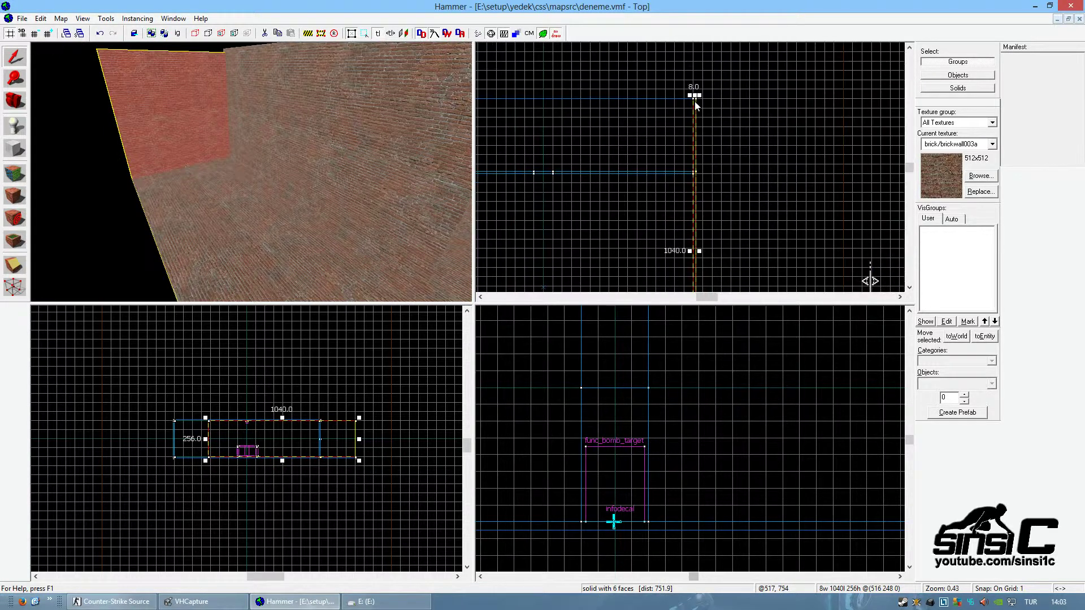
mouse_move(696, 282)
mouse_down()
mouse_move(695, 141)
mouse_move(728, 188)
mouse_move(731, 219)
mouse_up()
scroll(695, 142, up, 16)
scroll(720, 151, up, 1)
click(696, 135)
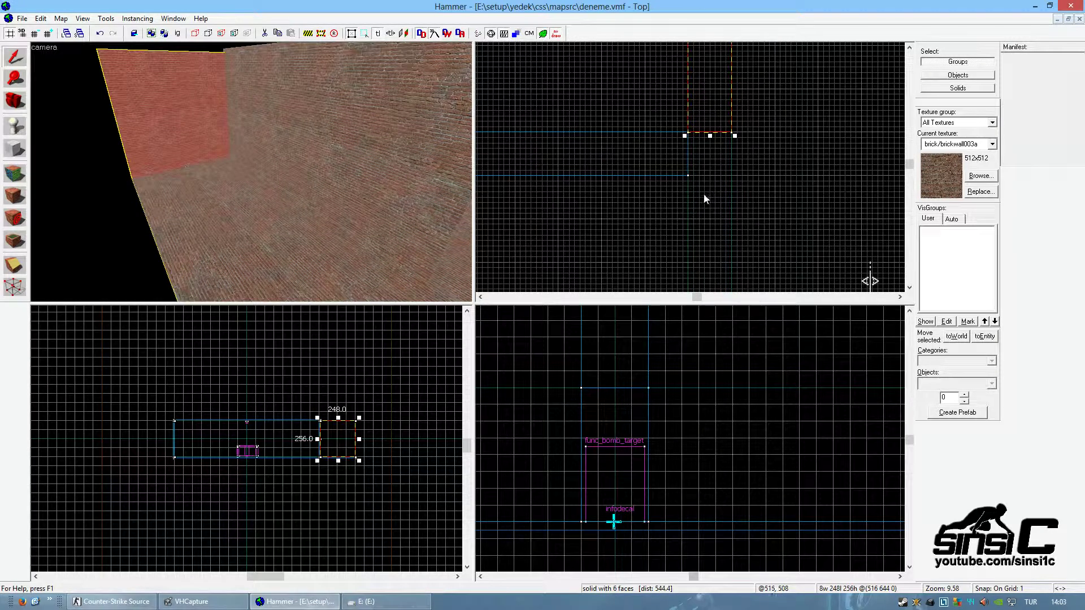
mouse_move(709, 136)
mouse_down()
mouse_move(723, 182)
mouse_move(726, 142)
mouse_up()
Lower the top of the 248-unit outdoor wall so it is 128 units high.
scroll(676, 436, down, 10)
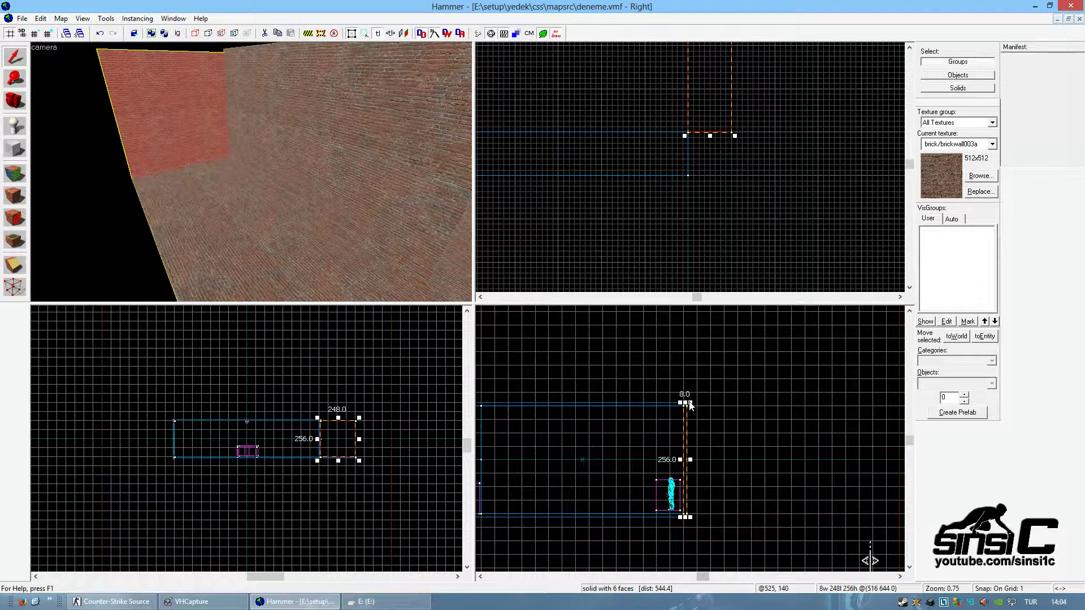
drag(691, 410, 698, 459)
scroll(689, 459, up, 7)
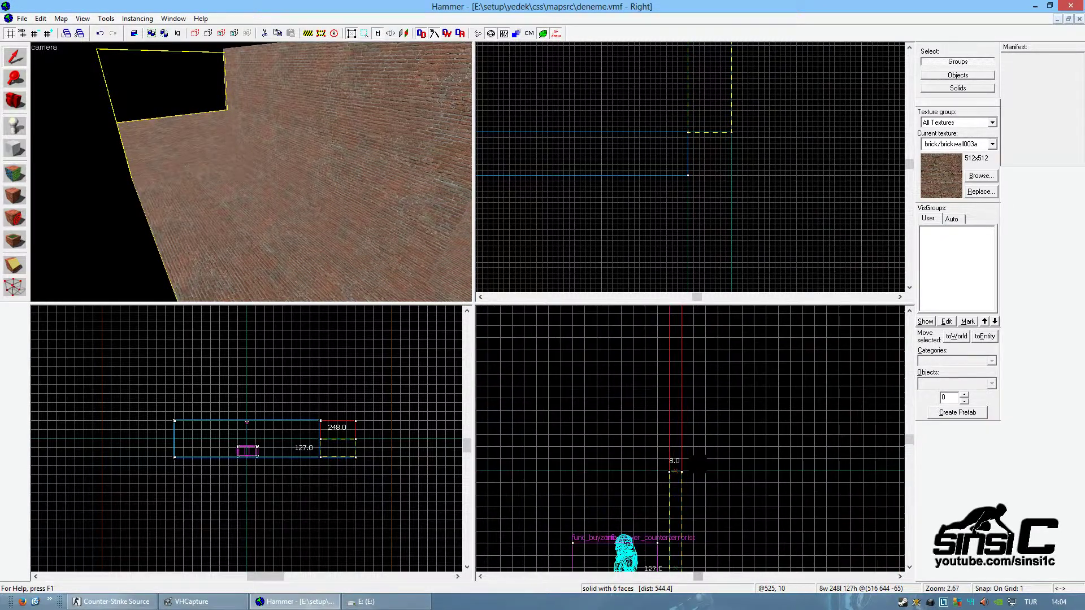
scroll(656, 392, down, 7)
scroll(658, 455, up, 10)
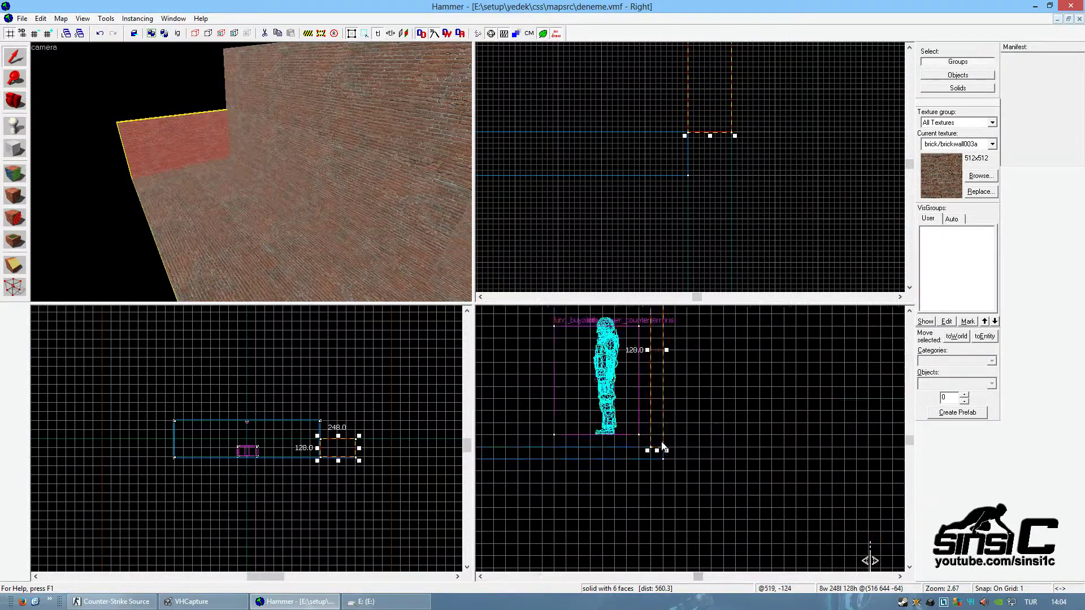
Copy the 128-unit-high outdoor wall to the opposite side edge of the extended floor.
scroll(655, 457, down, 7)
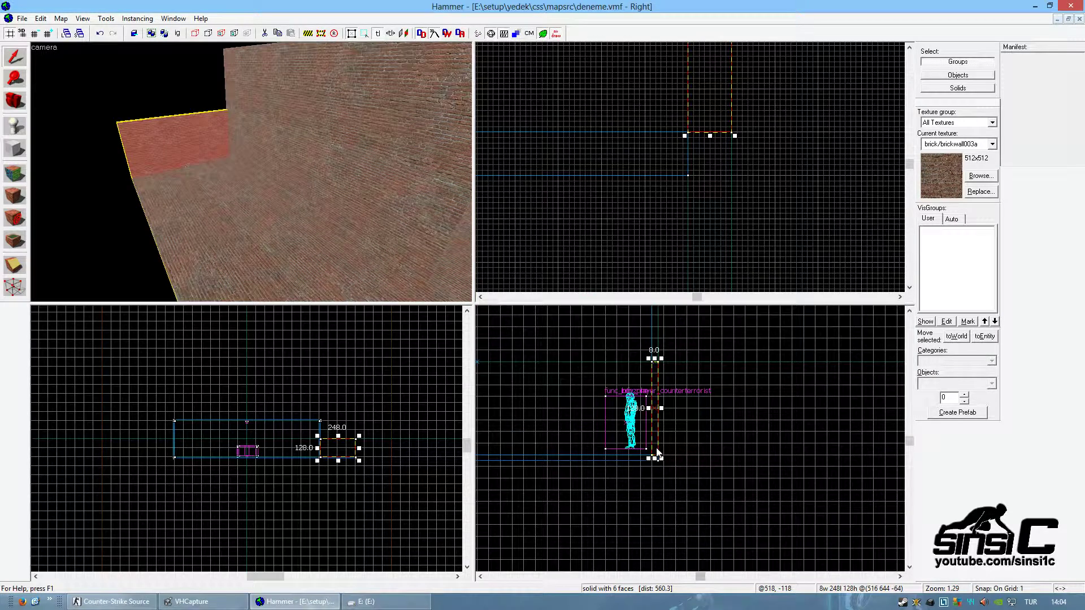
scroll(655, 454, down, 5)
scroll(656, 455, up, 12)
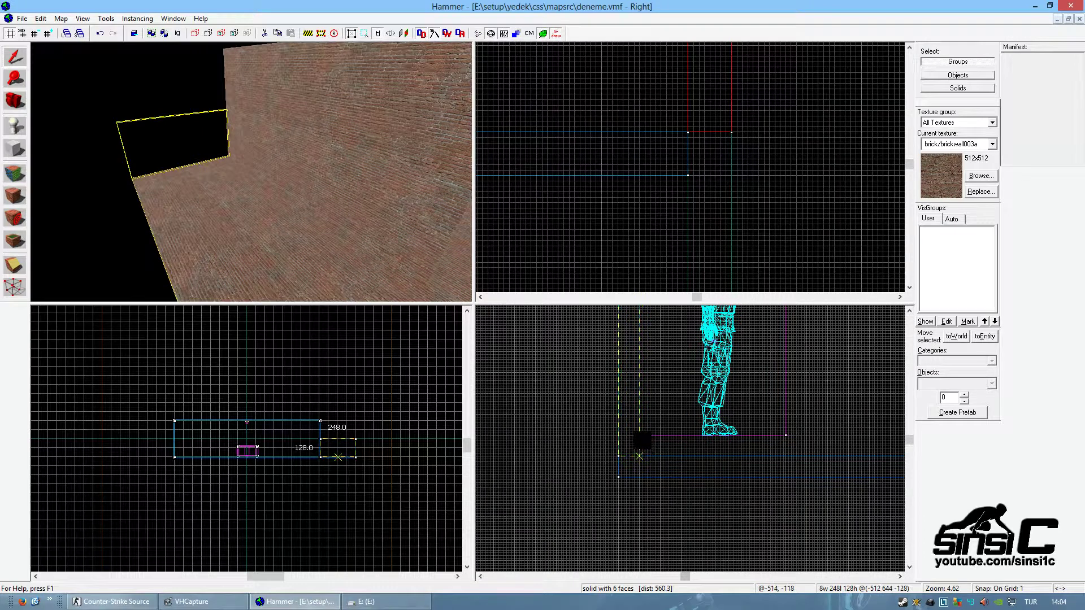
drag(633, 431, 634, 431)
Flip the copied low wall horizontally in the side view so its brick face points inward.
key(Right)
mouse_move(287, 239)
mouse_down()
mouse_move(273, 204)
mouse_move(246, 191)
mouse_up()
key(w)
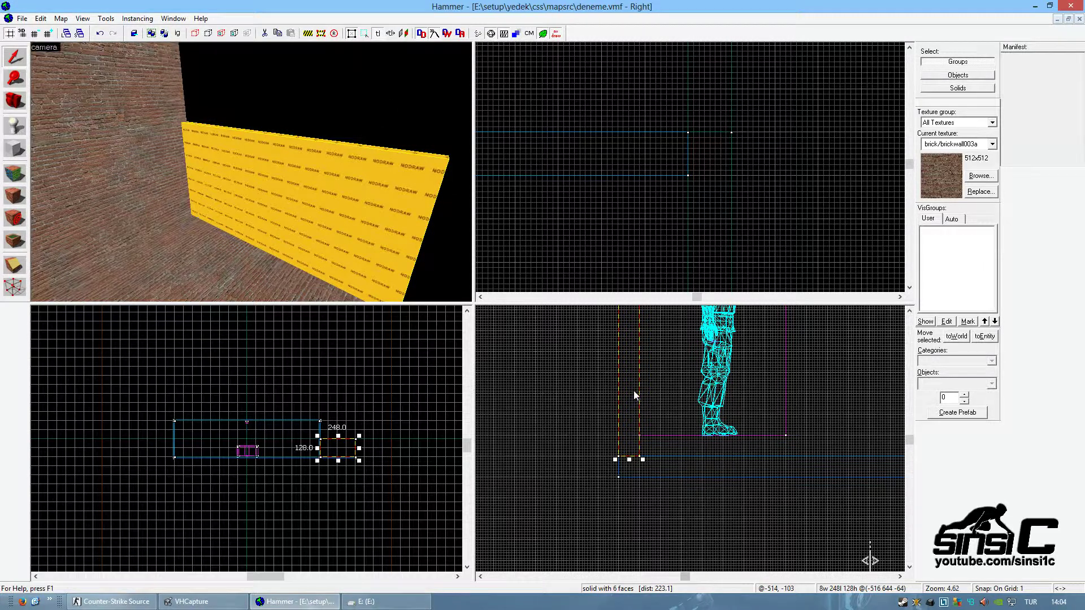
scroll(634, 394, down, 10)
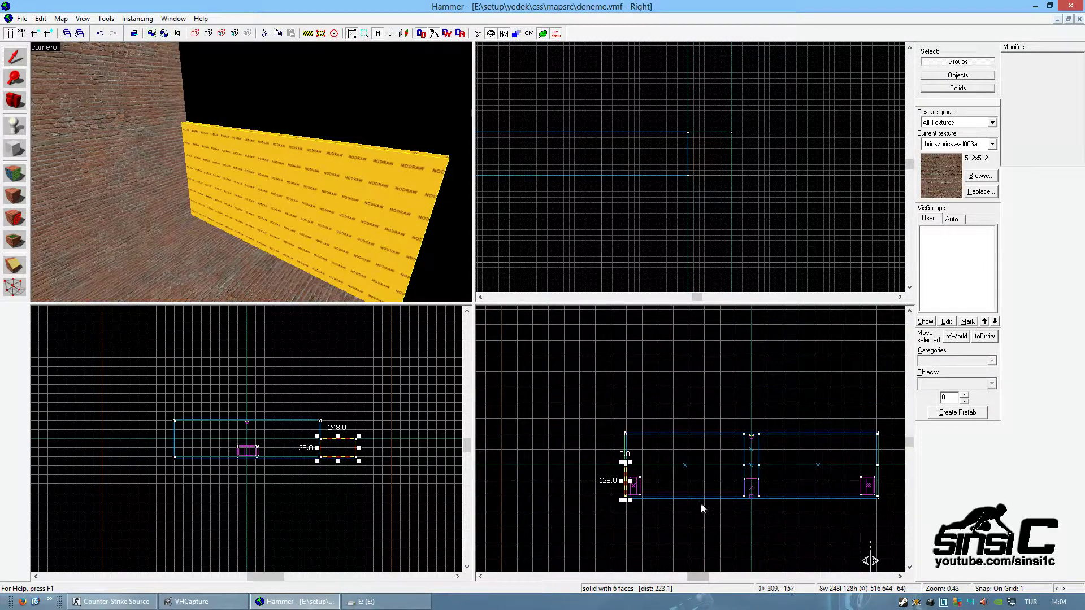
scroll(635, 498, up, 5)
scroll(577, 501, up, 3)
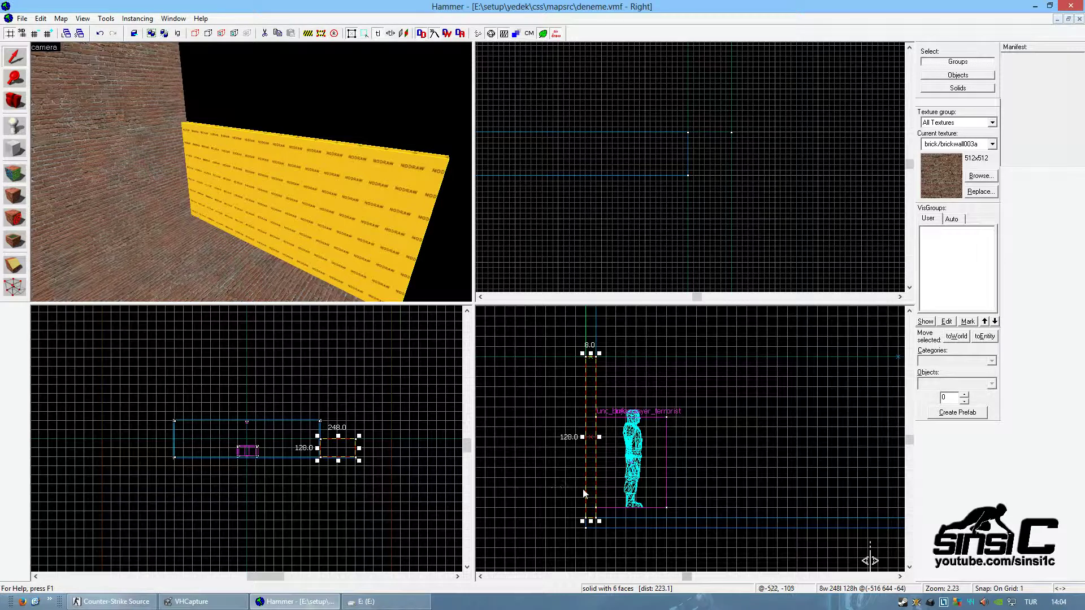
right_click(590, 473)
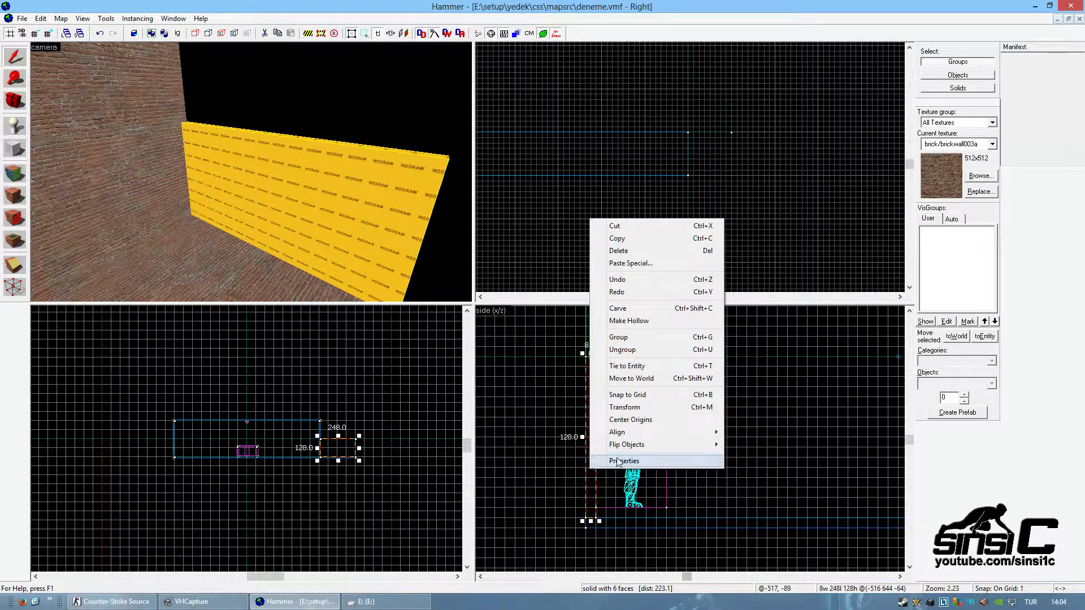
mouse_move(674, 449)
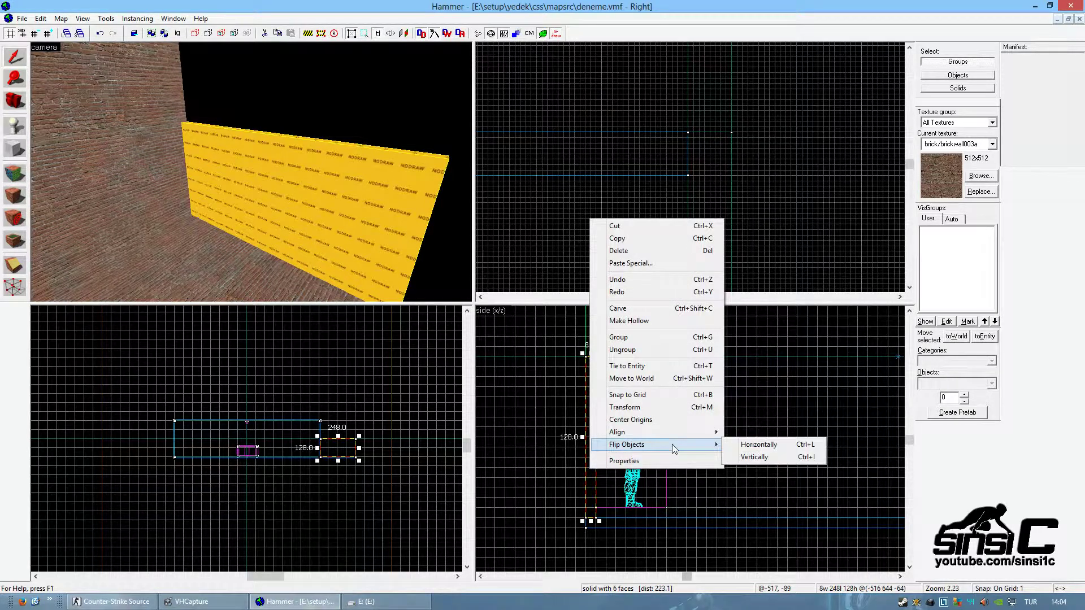
click(752, 445)
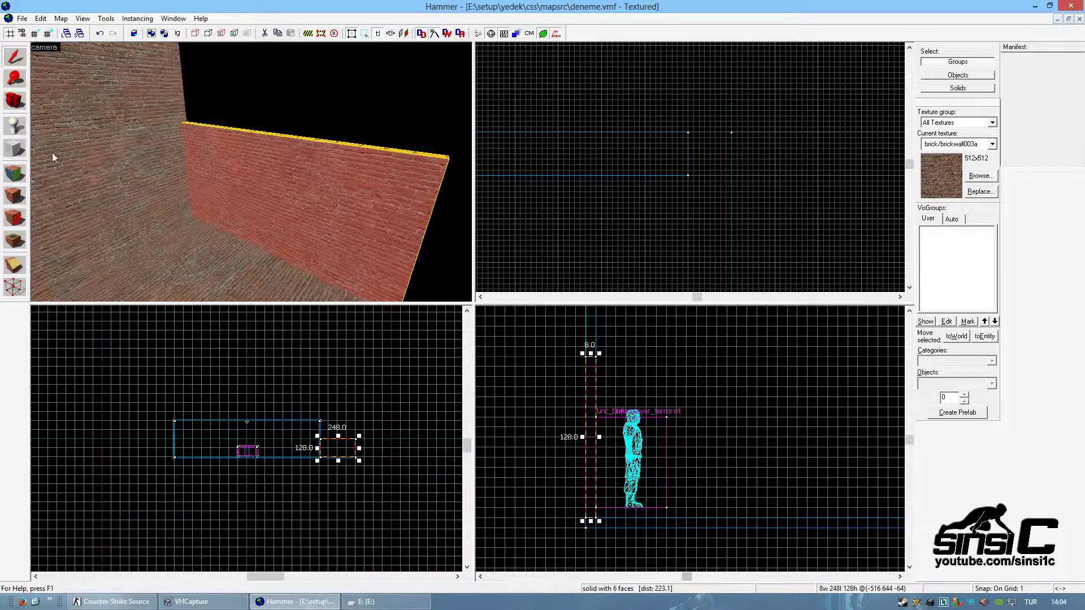
Create a tools/toolsnodraw block 1024 units wide, 8 long and 128 high across the open end between the low walls.
click(14, 148)
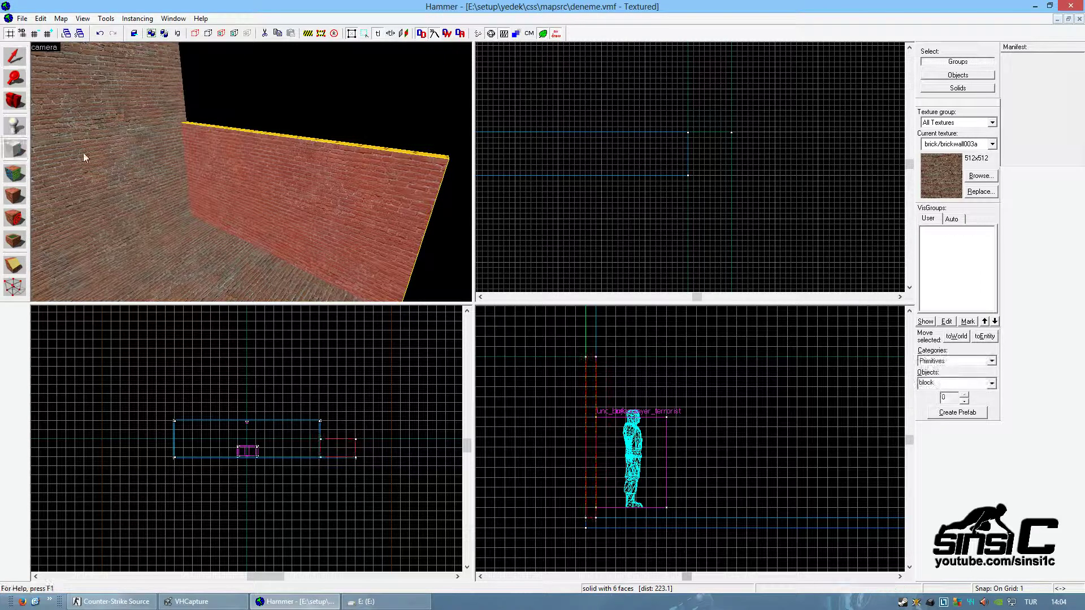
click(992, 143)
click(960, 213)
scroll(650, 172, down, 10)
scroll(655, 176, up, 12)
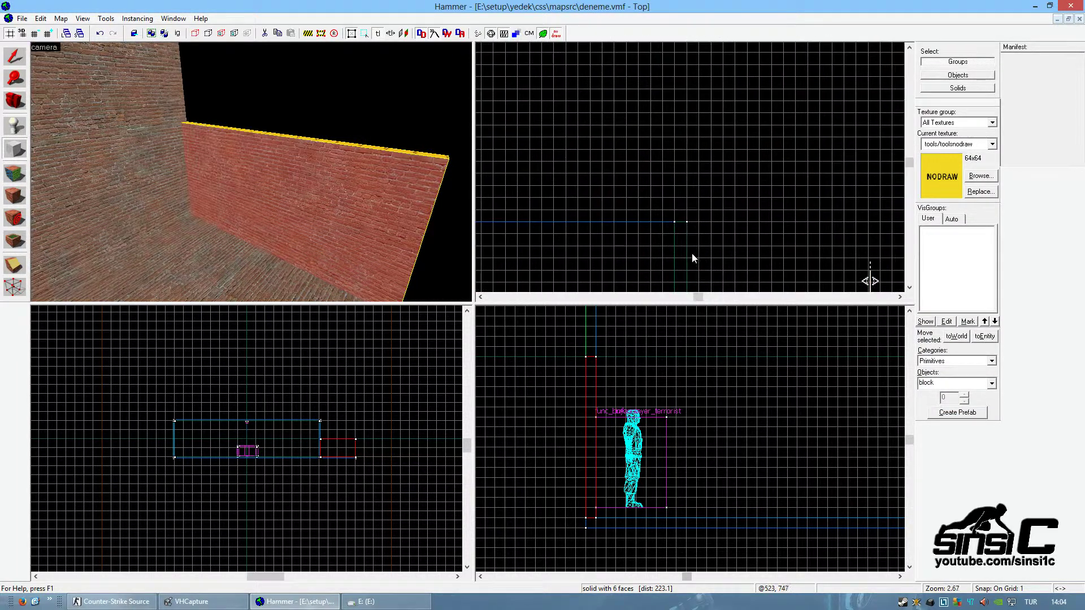
scroll(661, 220, up, 4)
drag(642, 191, 621, 106)
scroll(819, 253, down, 15)
scroll(831, 255, down, 4)
scroll(789, 255, down, 4)
scroll(579, 257, up, 8)
scroll(565, 245, up, 14)
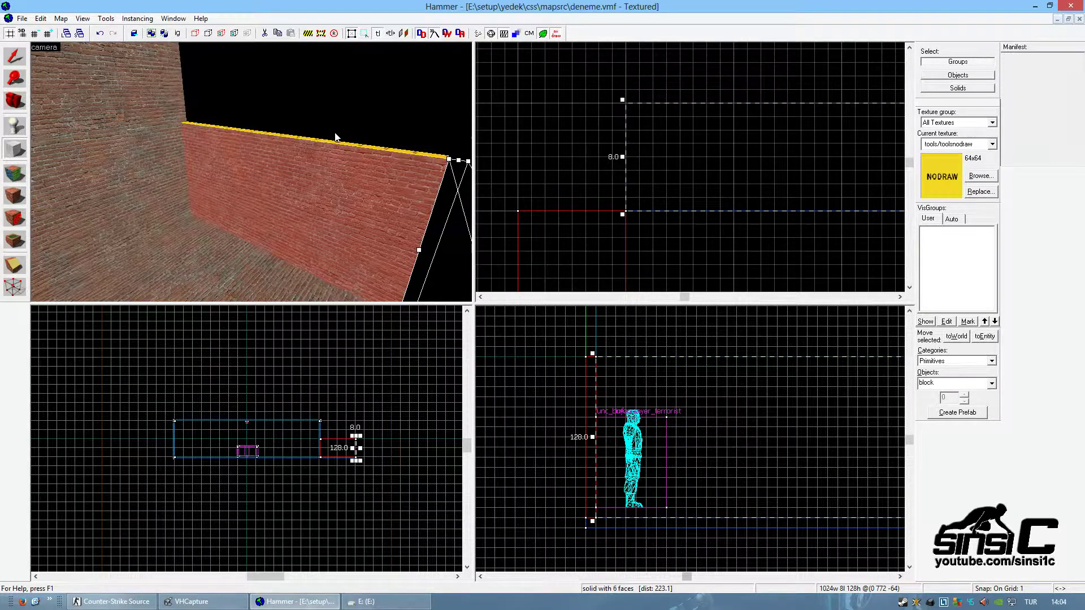
key(Return)
Clear the nodraw filter in the texture browser and choose brick/brickwall003d as the current face texture.
drag(334, 133, 344, 120)
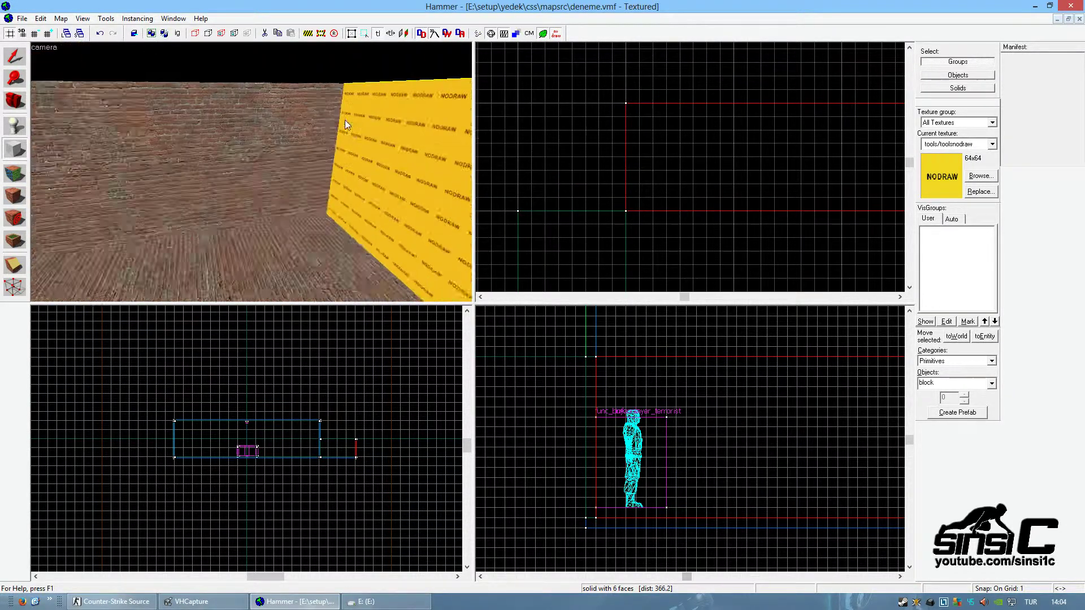
click(15, 172)
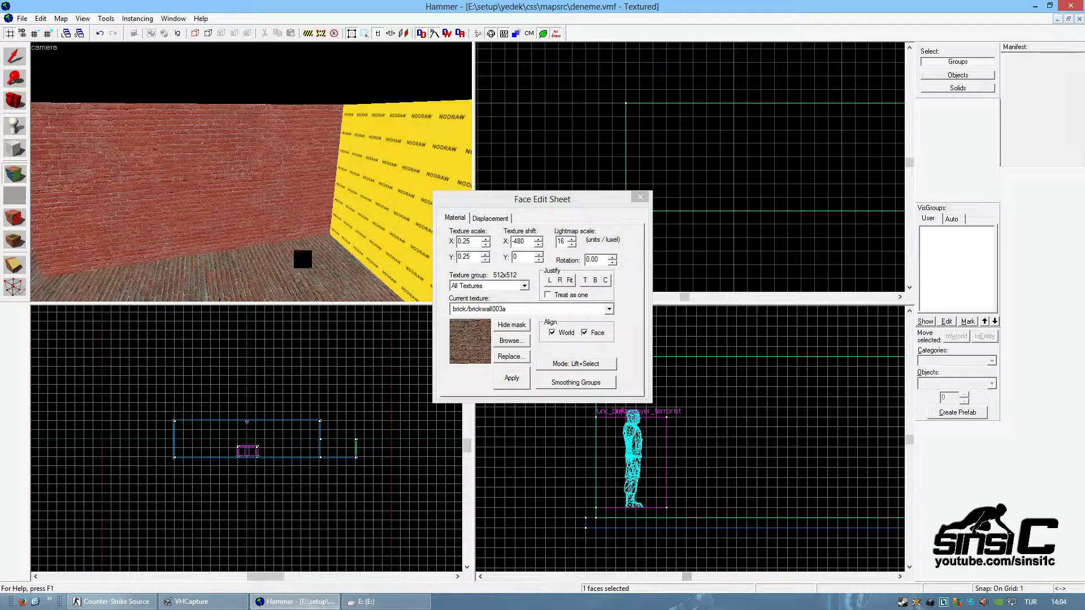
click(608, 310)
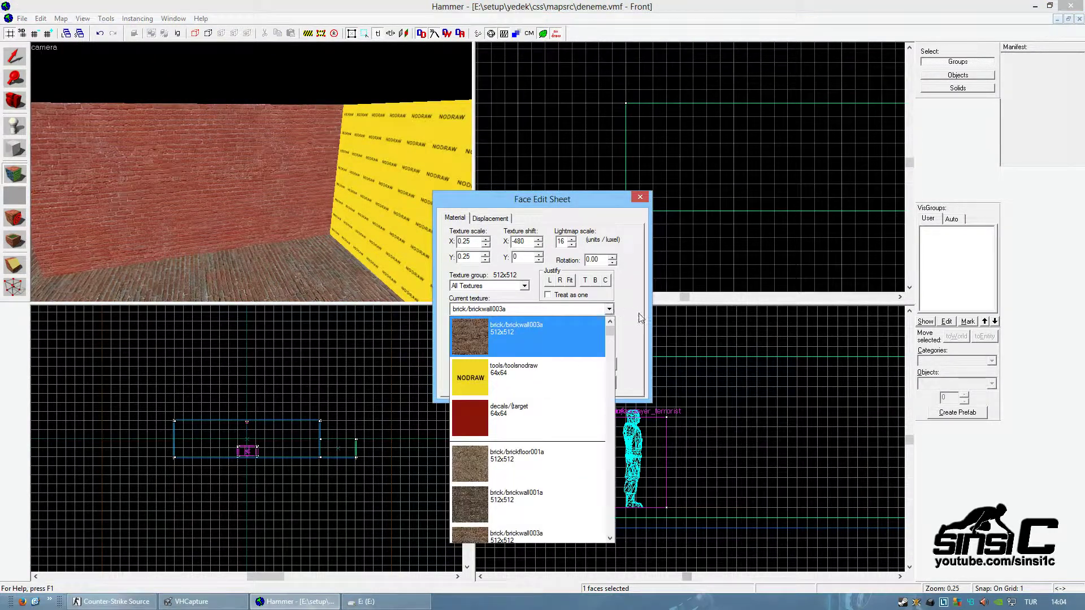
click(642, 347)
click(516, 340)
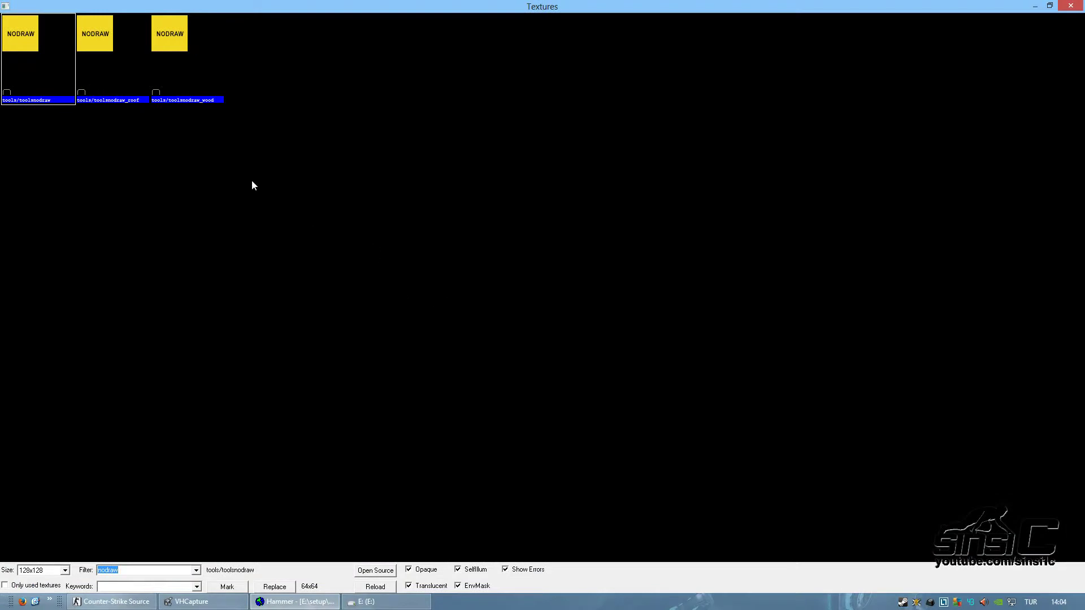
key(BackSpace)
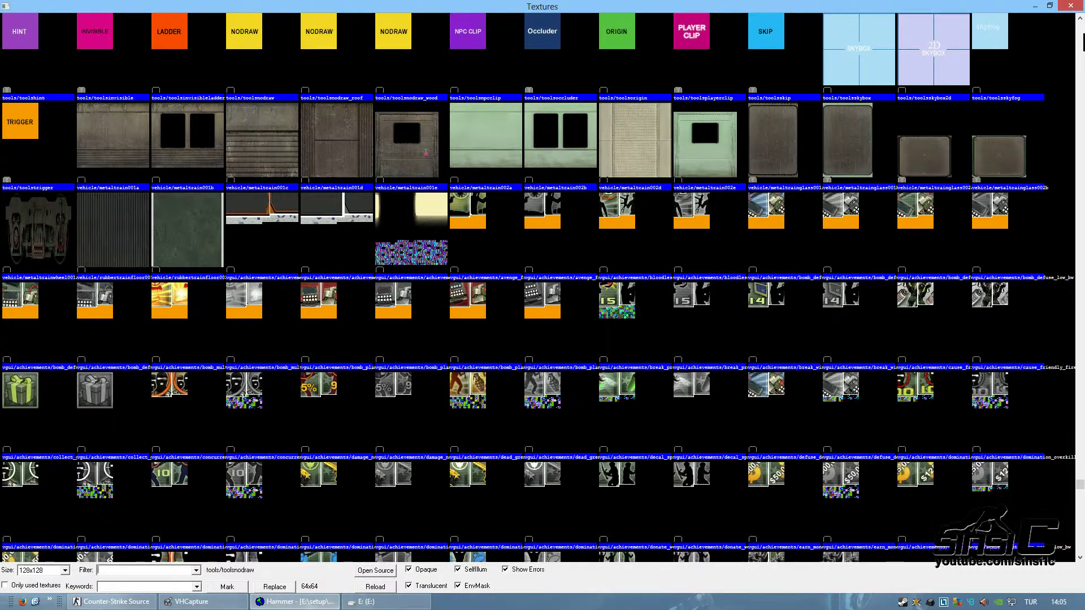
drag(1080, 484, 1083, 34)
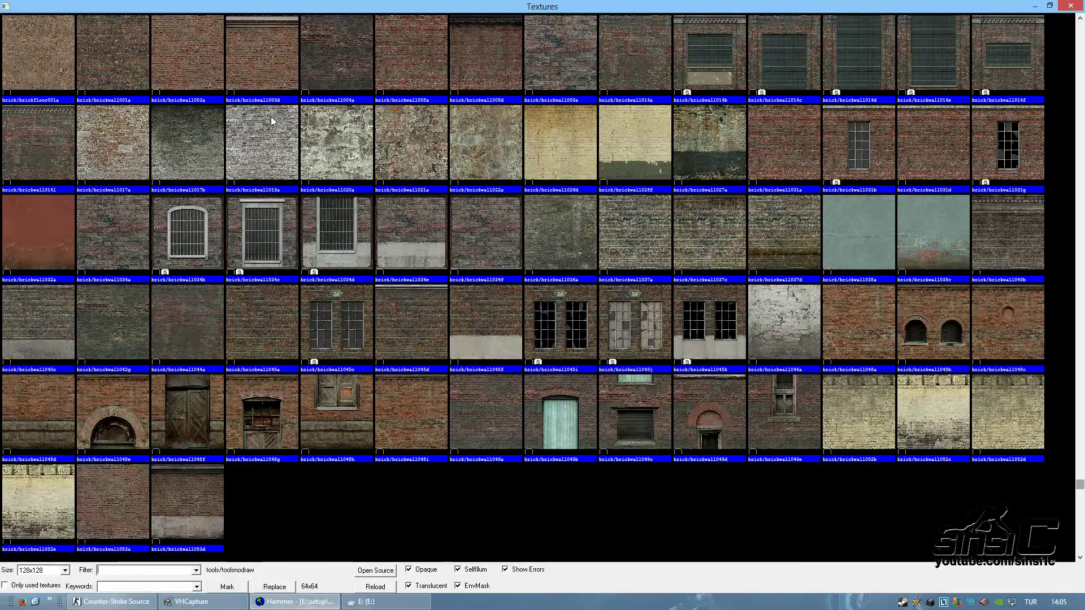
double_click(271, 117)
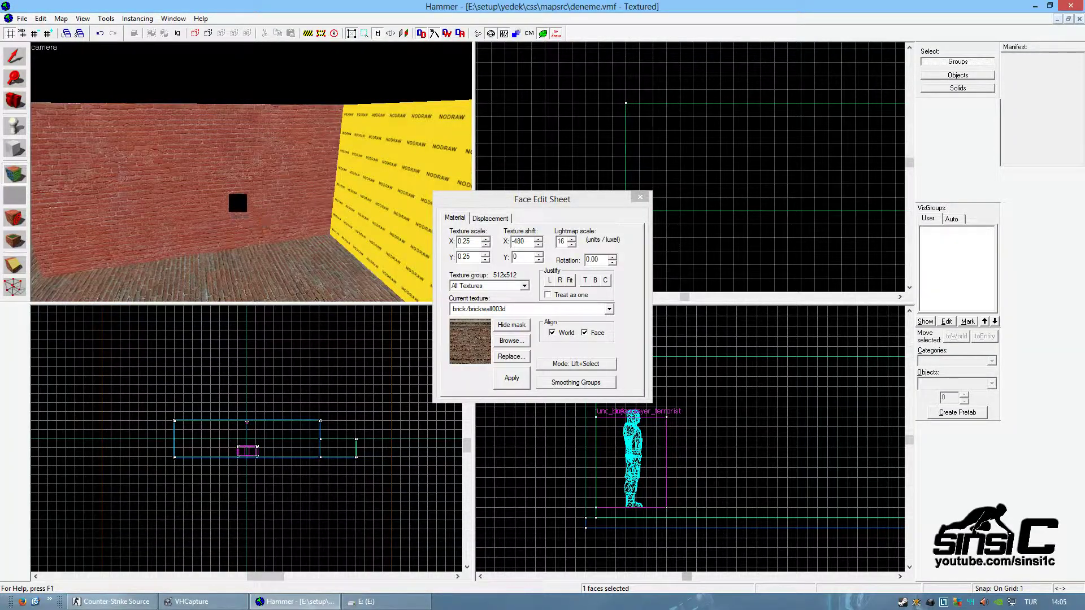
Justify the brick/brickwall003d texture to the top and left on the inner face of the low end wall.
key(Left)
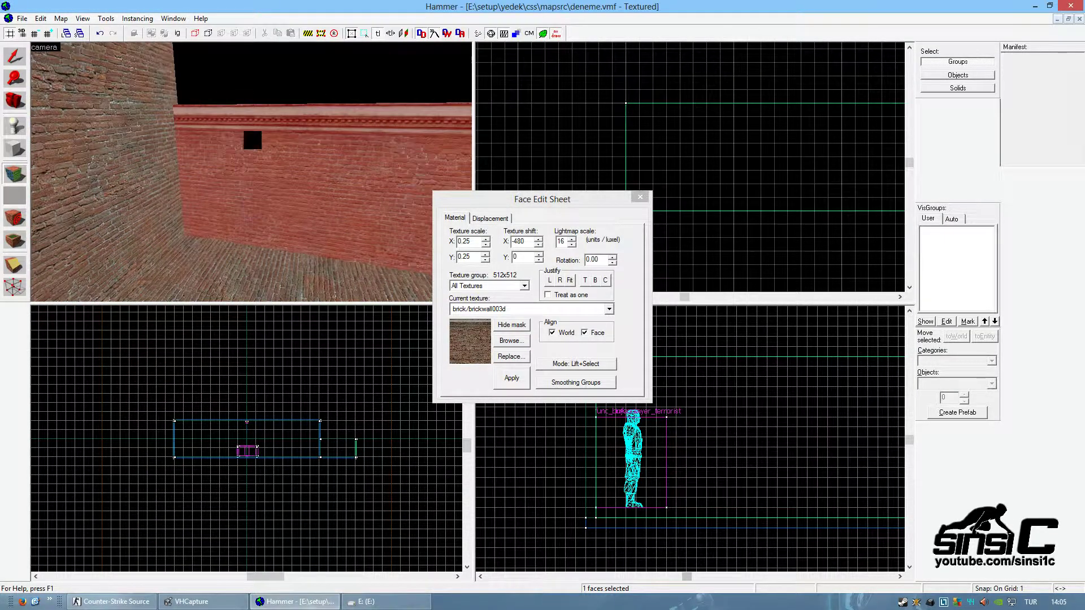
click(586, 282)
click(547, 281)
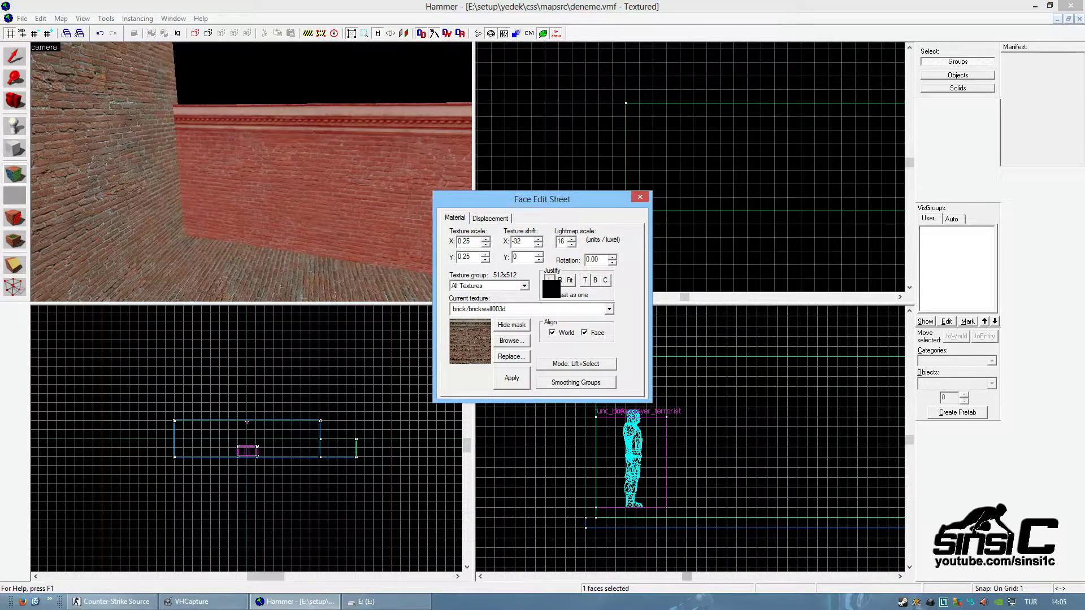
key(Right)
right_click(256, 188)
drag(264, 196, 368, 157)
click(639, 198)
key(z)
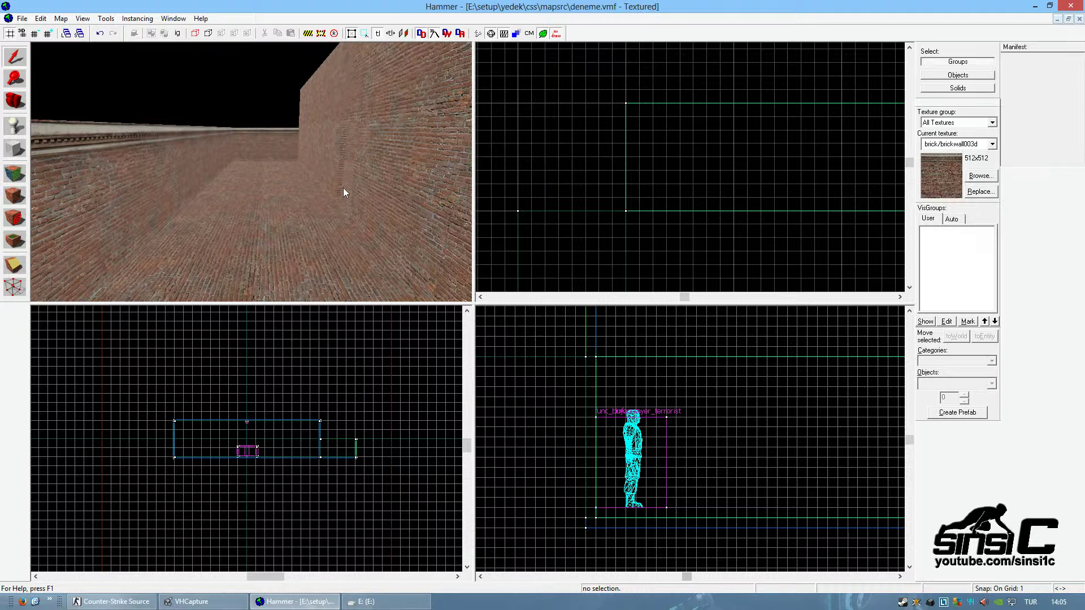
Ready the Block tool with tools/toolsnodraw as the current texture.
key(w)
key(s)
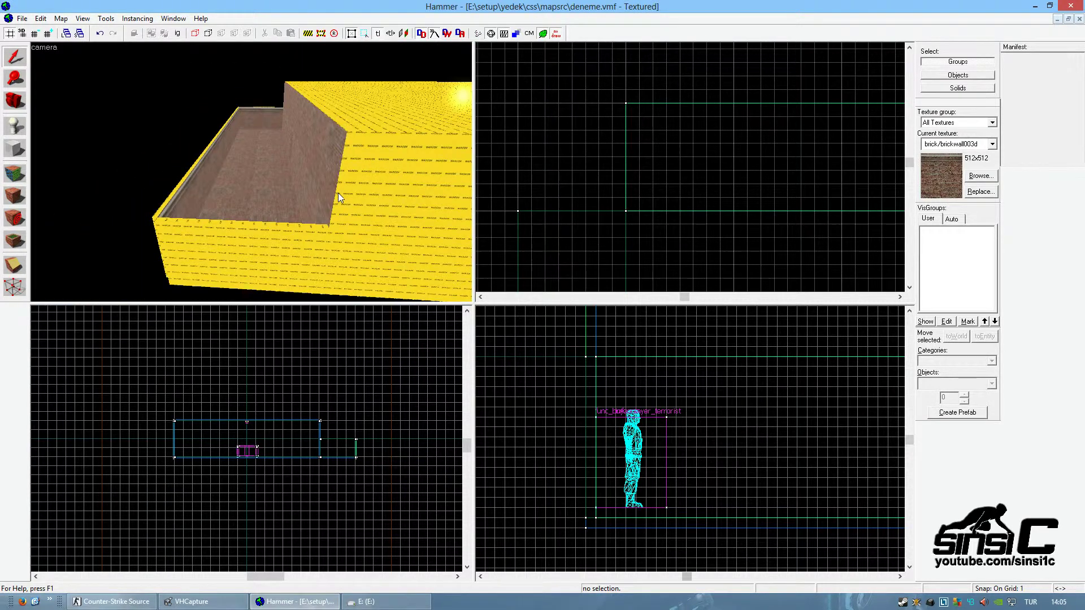
key(w)
key(Down)
key(Down)
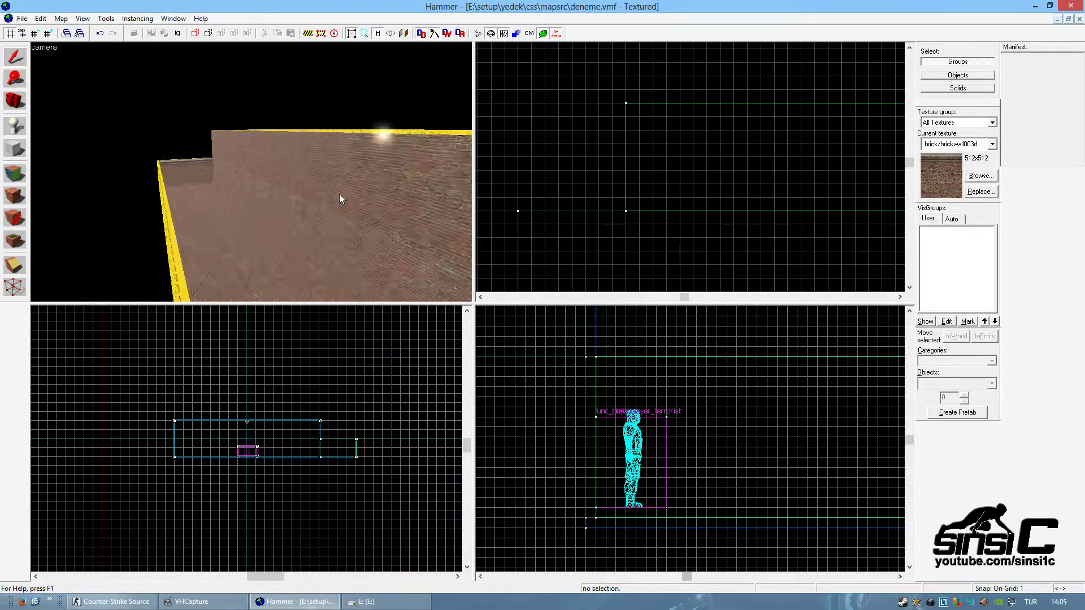
key(s)
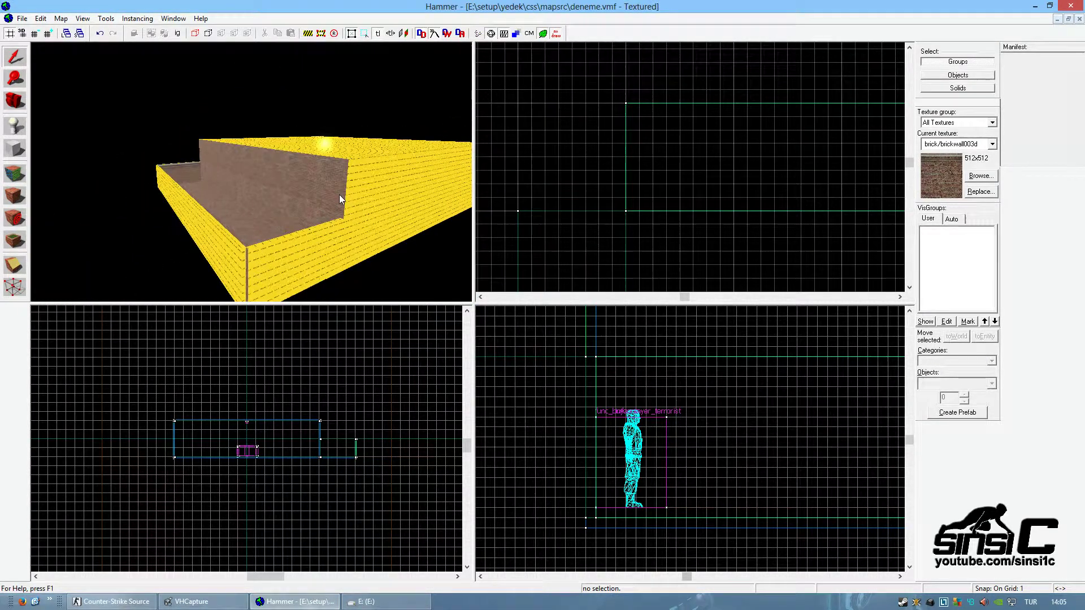
click(18, 152)
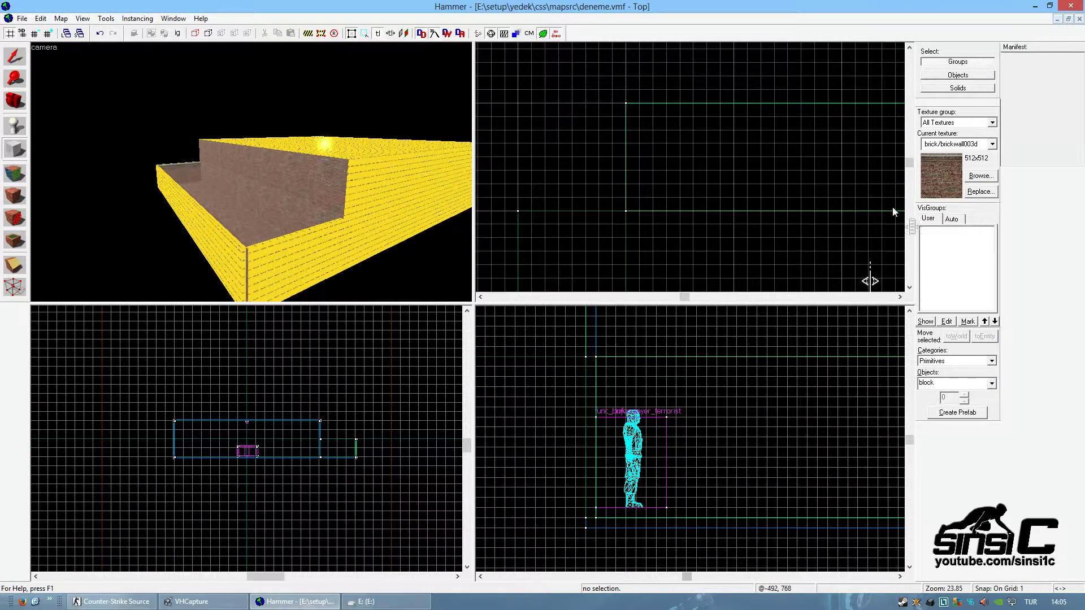
click(983, 144)
click(982, 249)
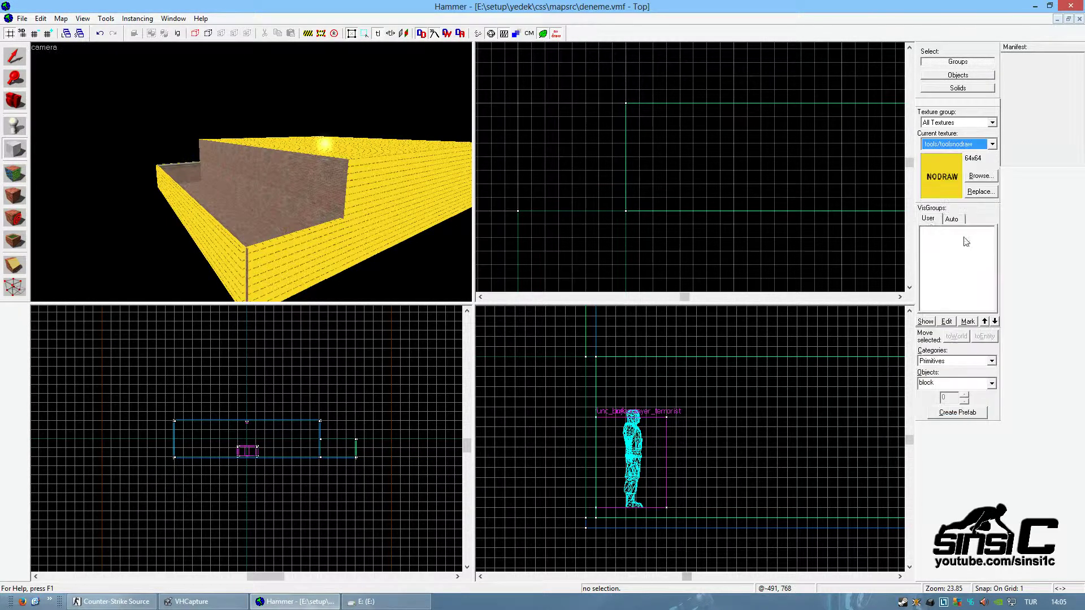
Create a nodraw block about 1925 units wide, 1661 long and 528 high enclosing the room and outdoor area.
scroll(651, 153, down, 5)
scroll(627, 188, down, 5)
scroll(629, 101, up, 3)
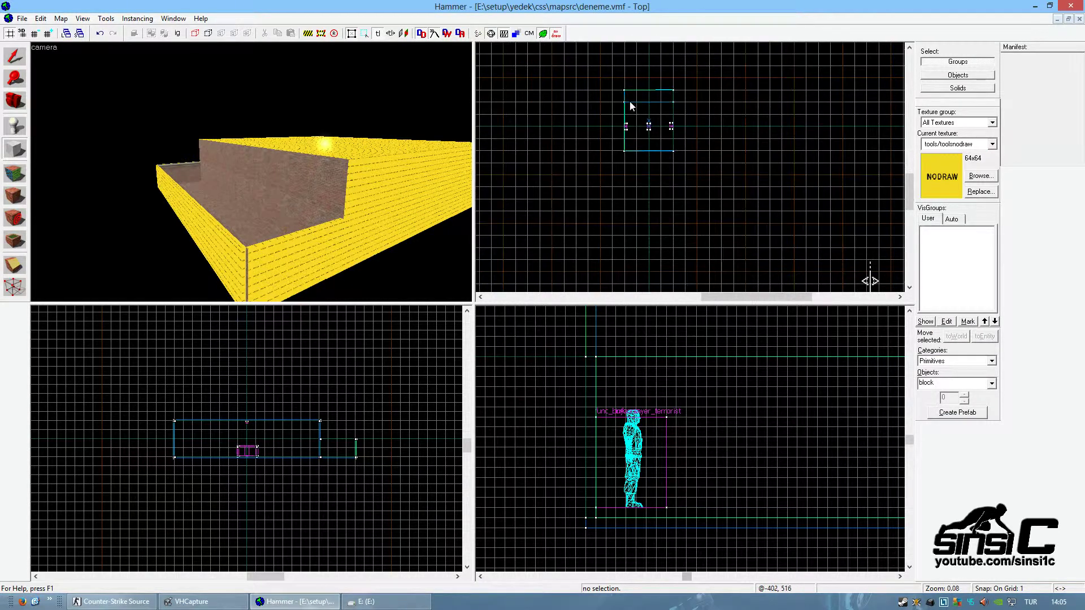
scroll(657, 276, up, 1)
drag(530, 72, 763, 276)
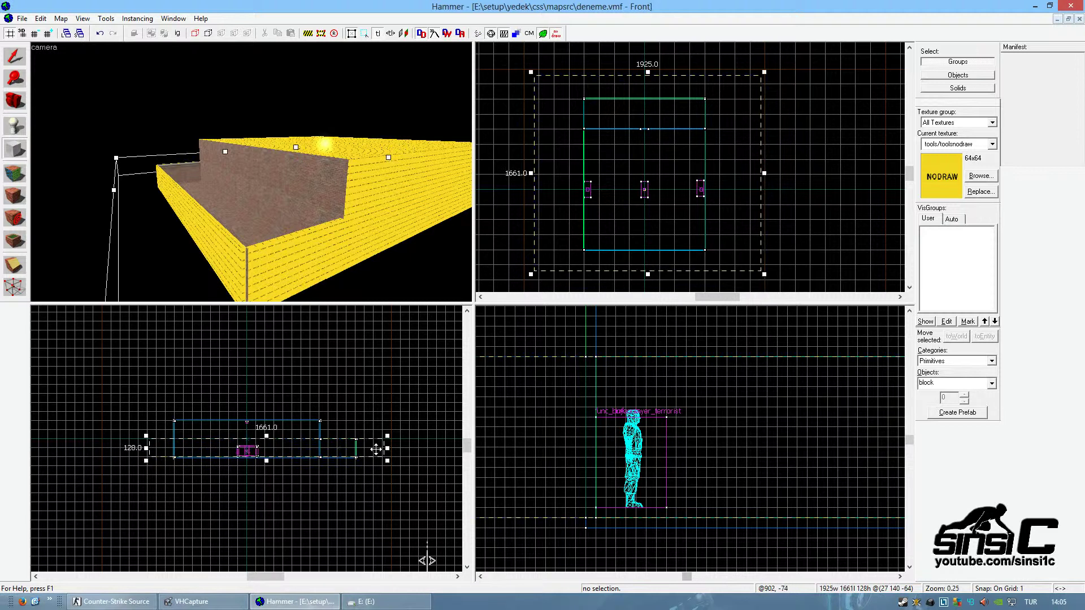
drag(266, 438, 266, 405)
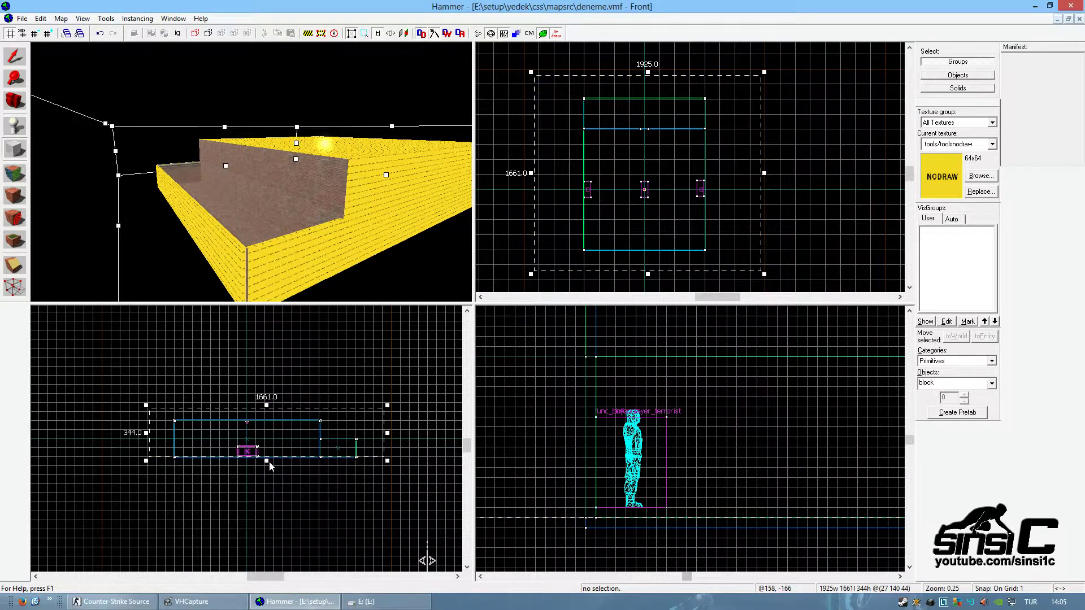
drag(266, 462, 266, 484)
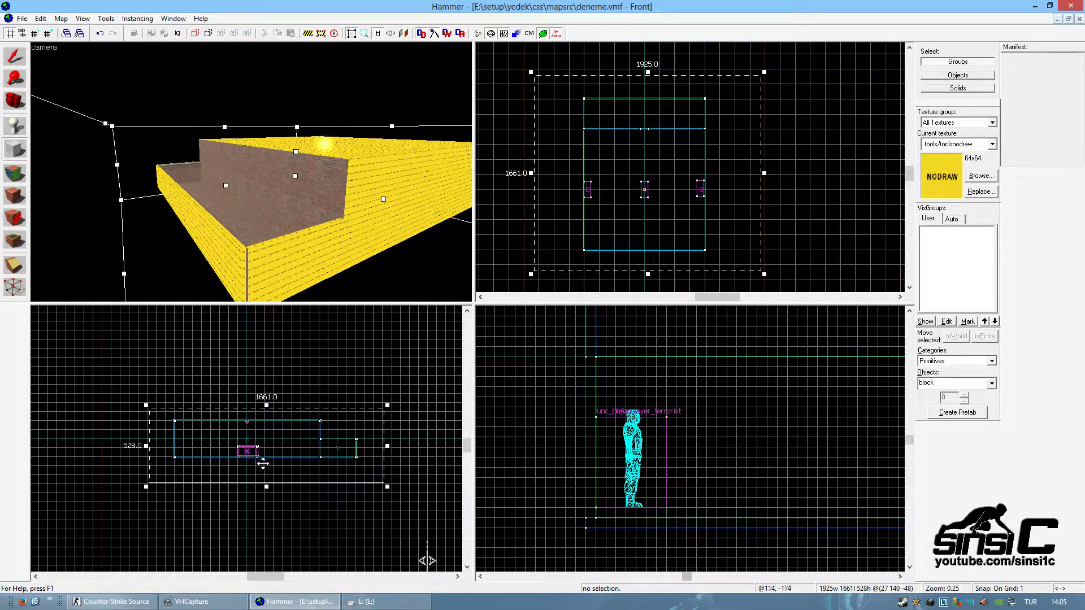
key(Return)
Hollow the enclosing nodraw block into a shell with the preset wall thickness.
click(14, 56)
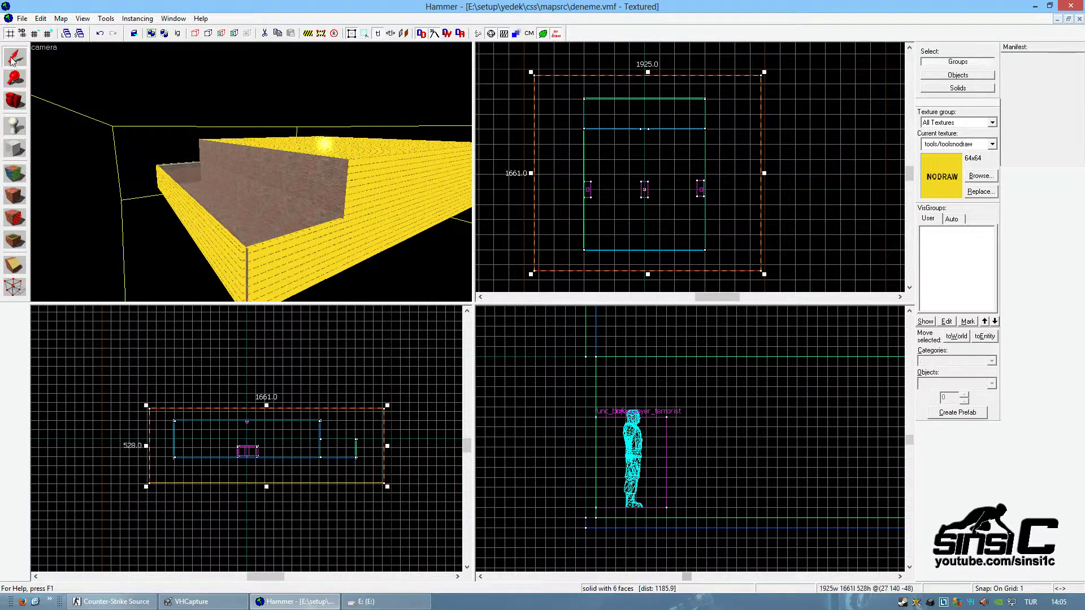
right_click(603, 200)
click(642, 304)
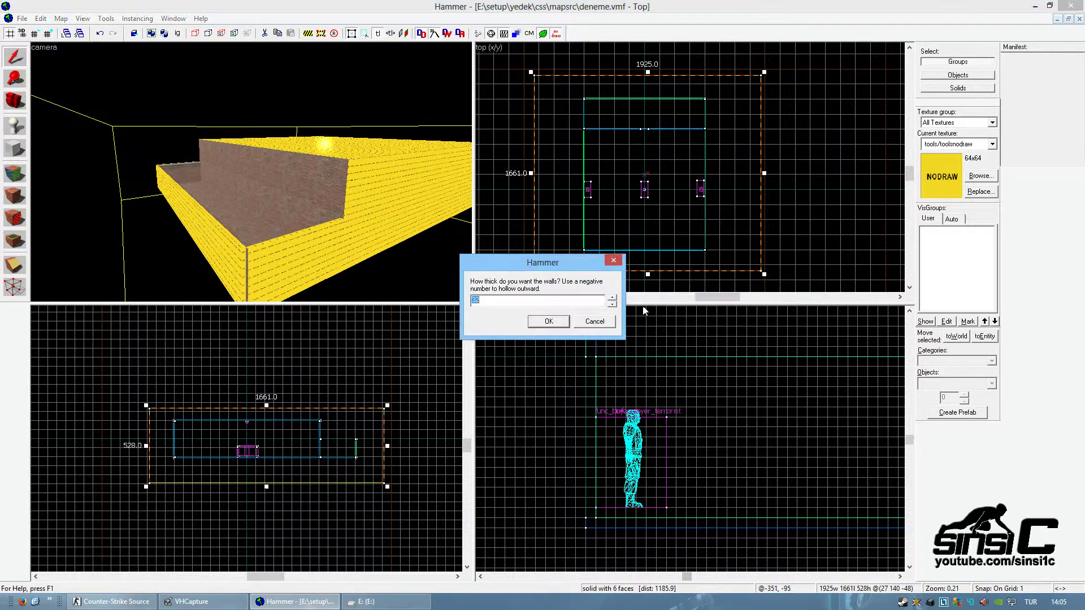
click(558, 322)
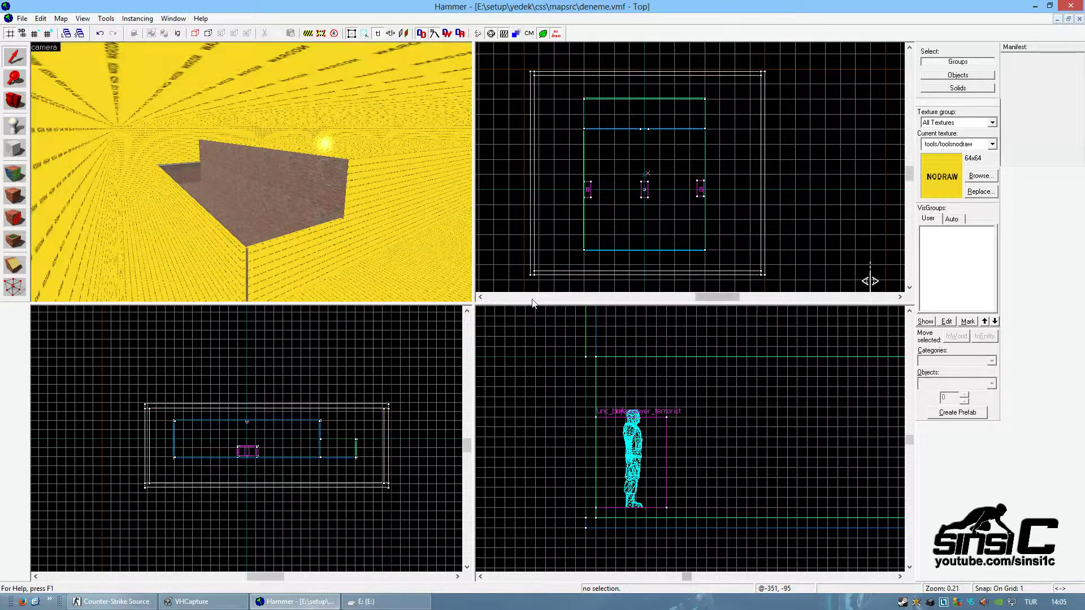
Filter the texture browser for the skybox tool textures and choose tools/toolsskybox as the current texture.
key(w)
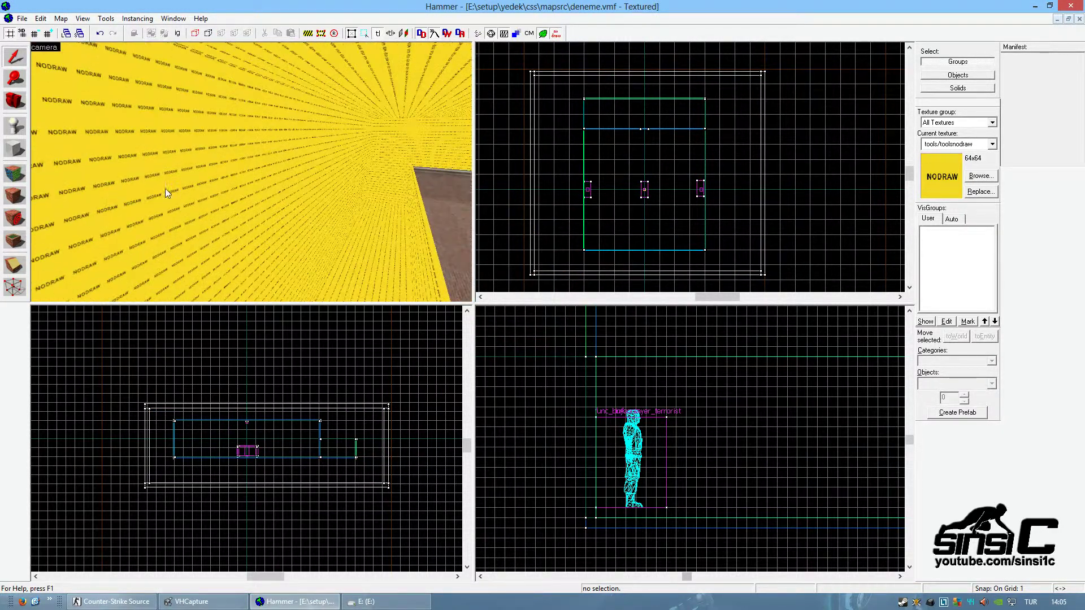
click(980, 176)
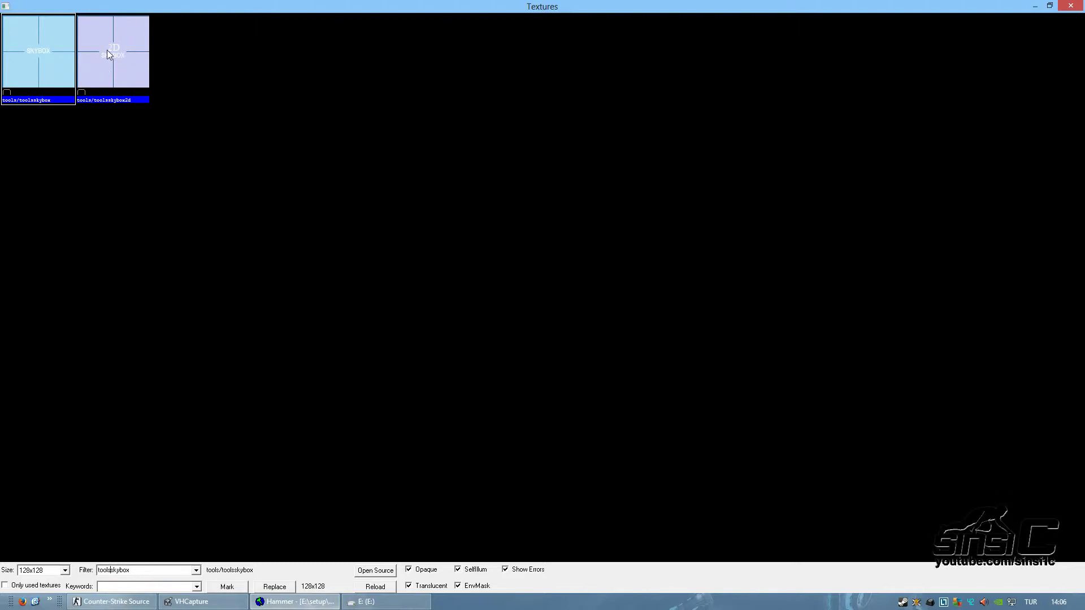
double_click(31, 66)
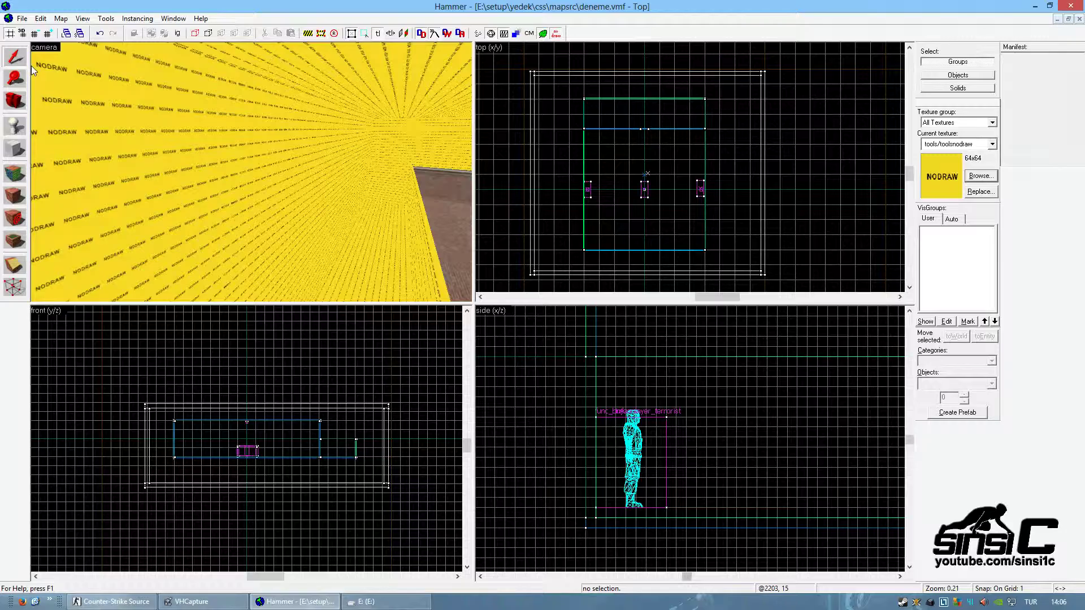
Apply tools/toolsskybox to the inner faces of the hollow shell surrounding the map.
click(14, 174)
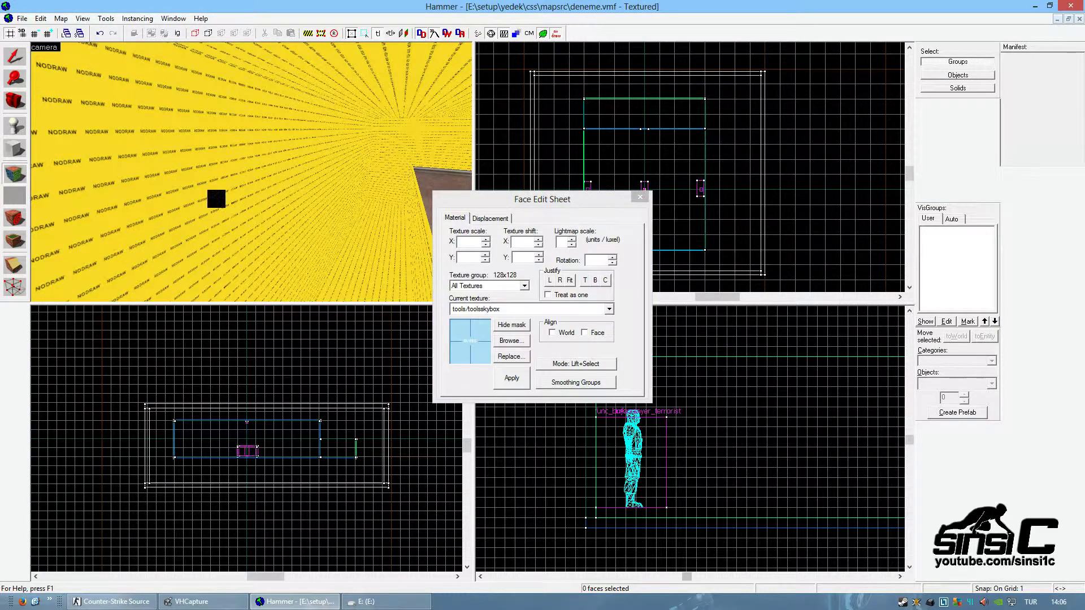
right_click(240, 195)
right_click(390, 150)
right_click(380, 257)
right_click(388, 91)
key(Right)
key(Right)
right_click(335, 159)
right_click(388, 171)
key(Left)
key(w)
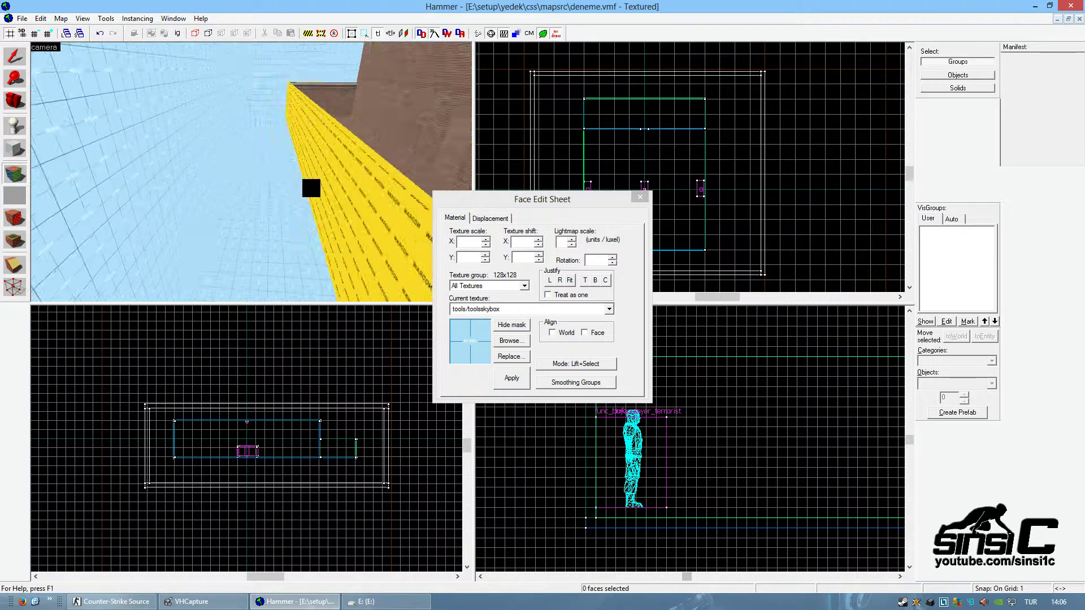
key(Up)
key(w)
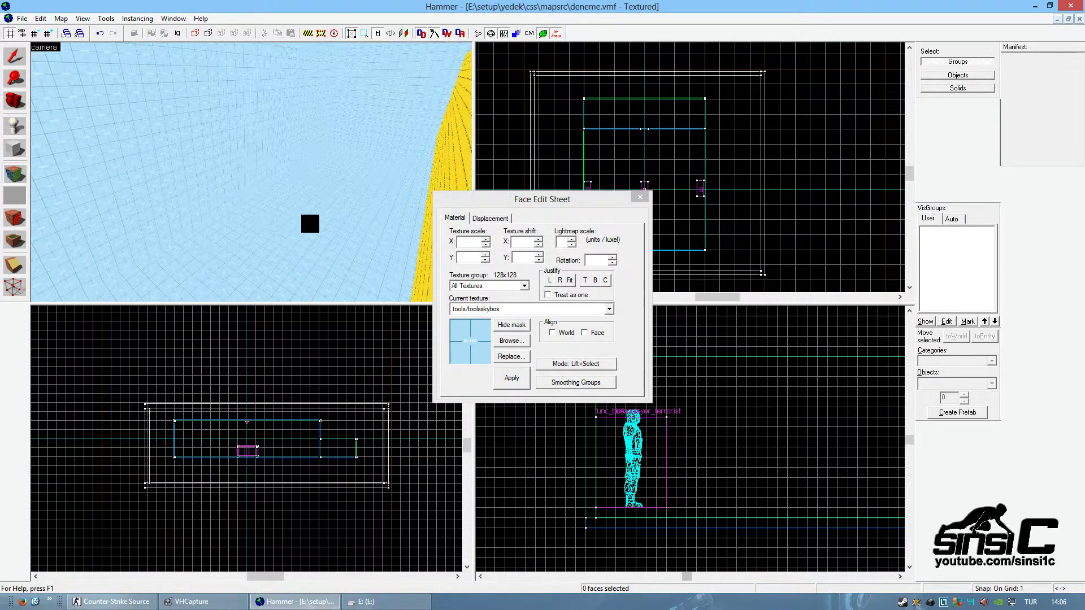
key(Right)
click(641, 199)
Examine the wall joints at the shell's lower corner and the map's overall extent in the front view.
scroll(391, 487, up, 5)
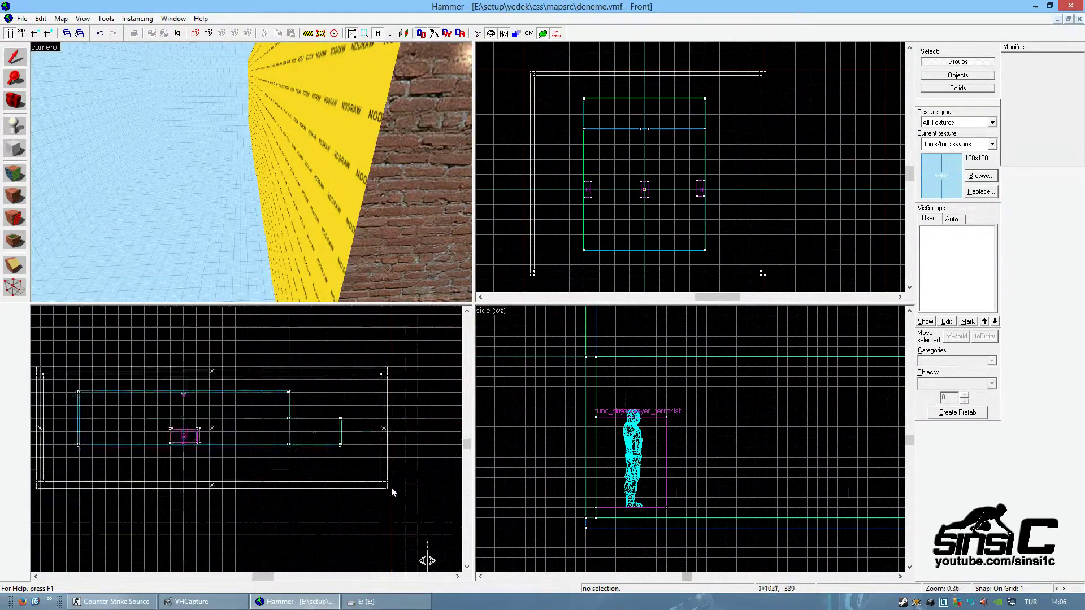
scroll(379, 502, down, 3)
scroll(375, 503, up, 6)
scroll(368, 486, up, 2)
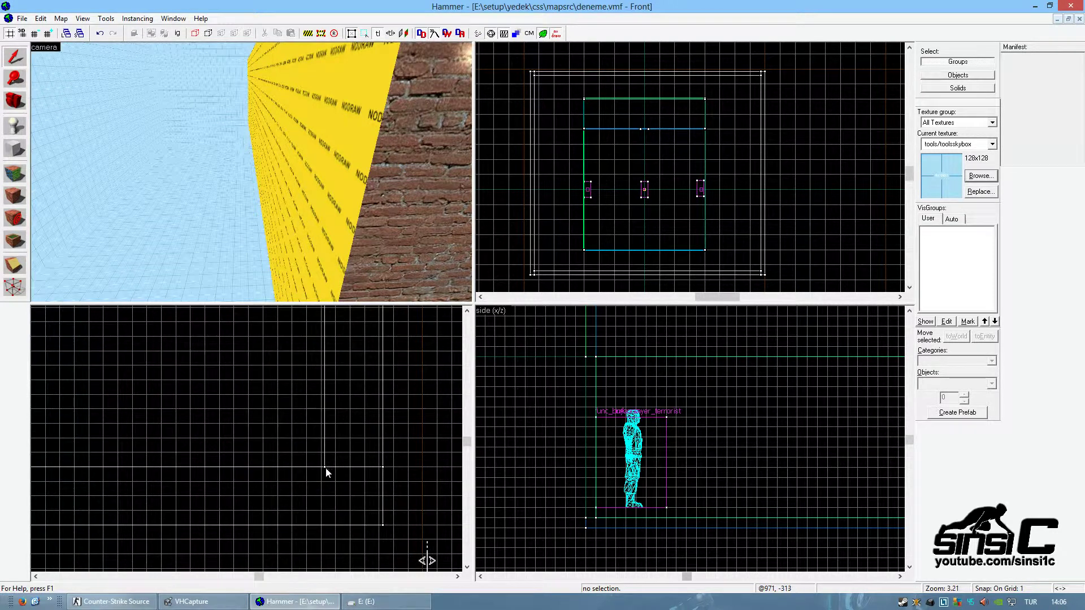
scroll(384, 470, up, 6)
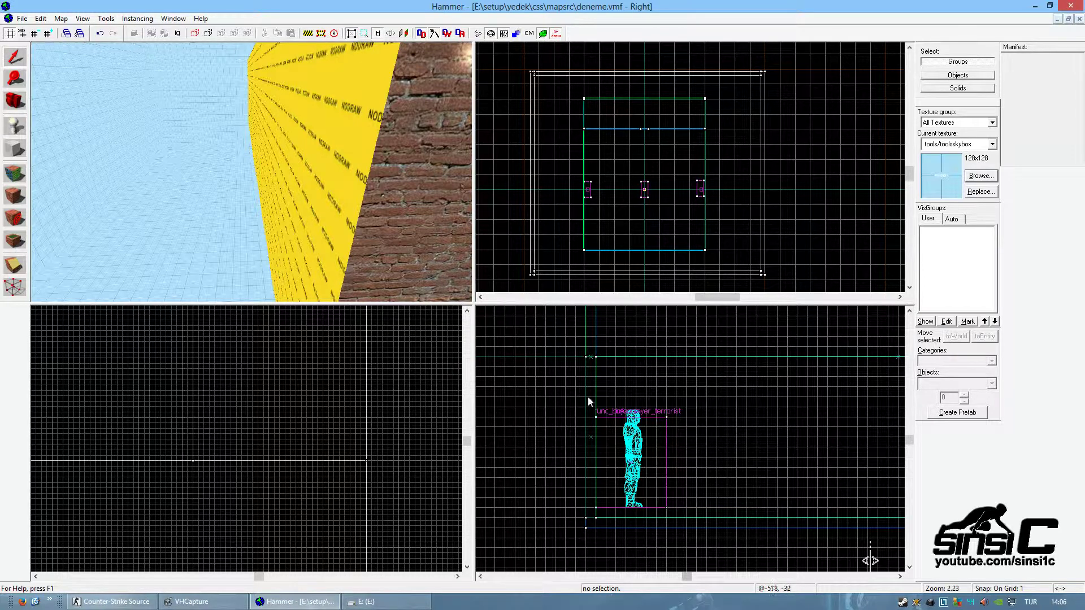
scroll(275, 415, down, 10)
scroll(277, 420, down, 8)
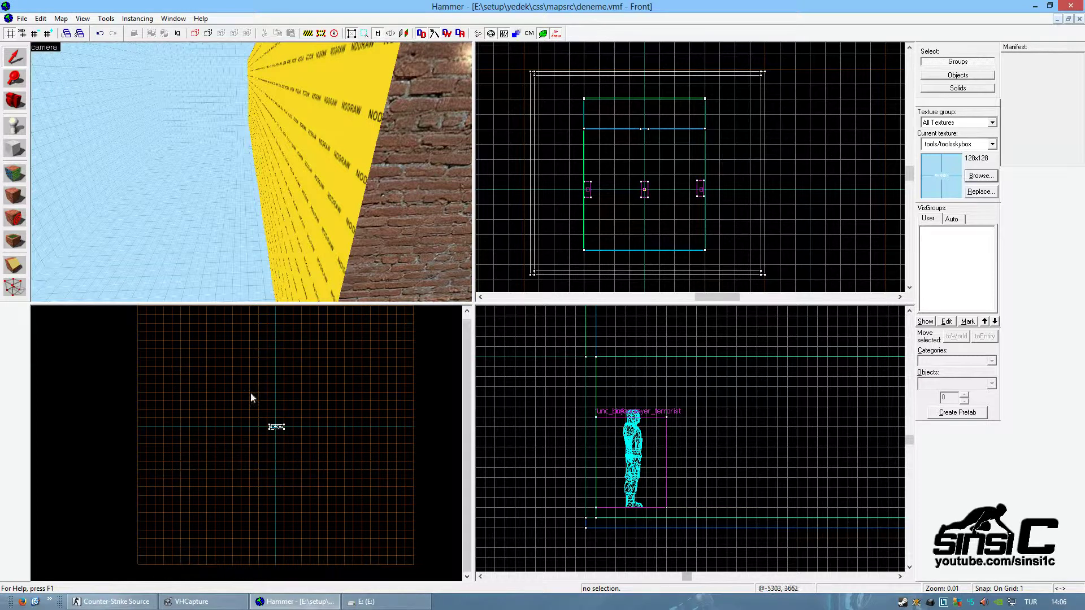
scroll(279, 428, up, 8)
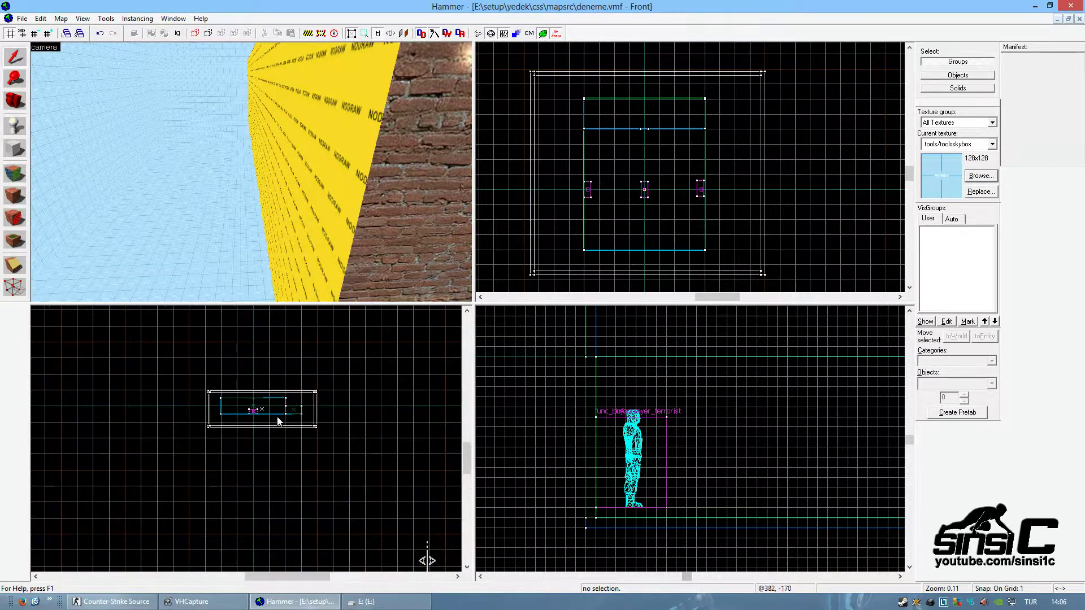
scroll(275, 403, up, 2)
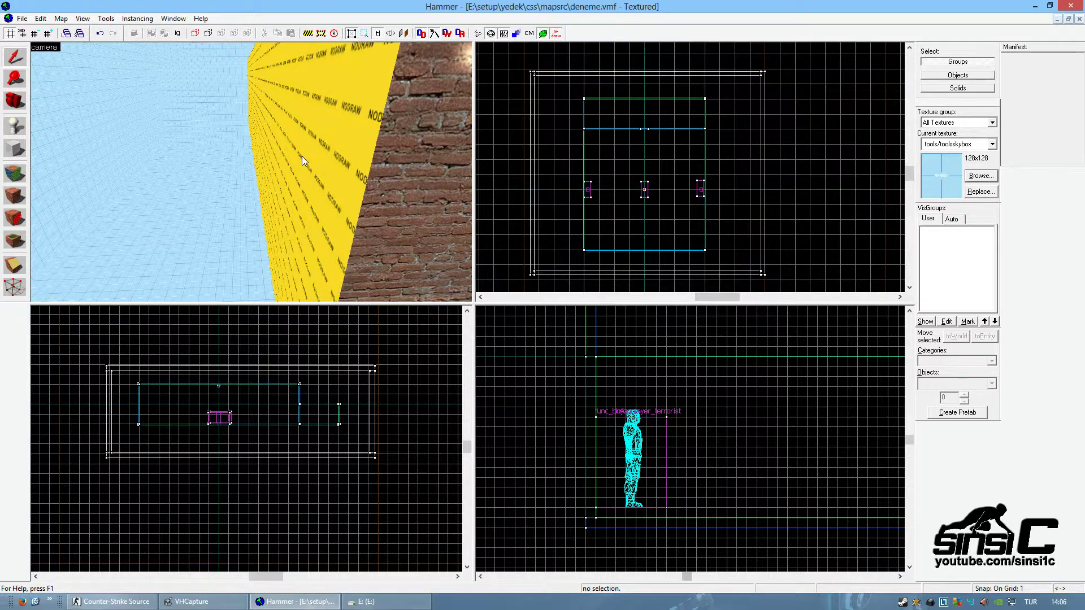
Compile the map with BSP, VIS and RAD set to Normal and without running the game after compiling.
key(Right)
drag(301, 155, 265, 190)
key(w)
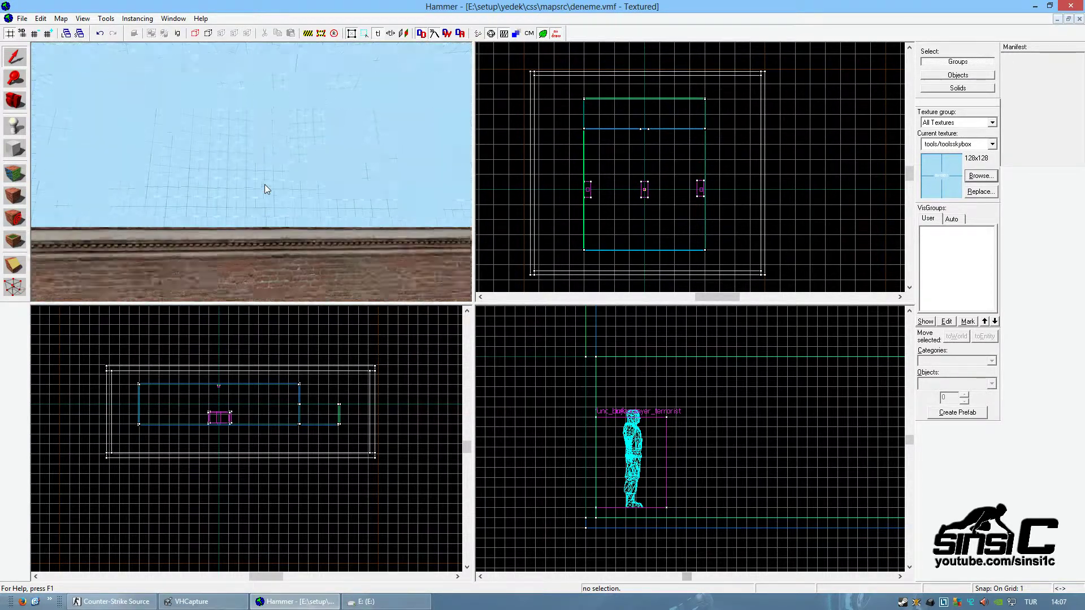
key(z)
click(22, 19)
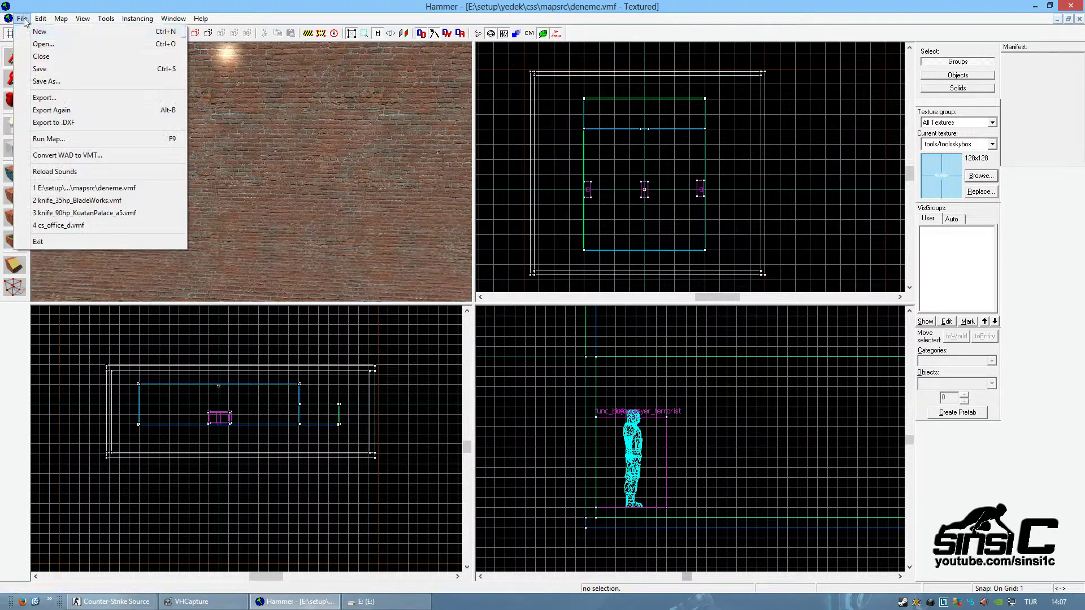
click(77, 139)
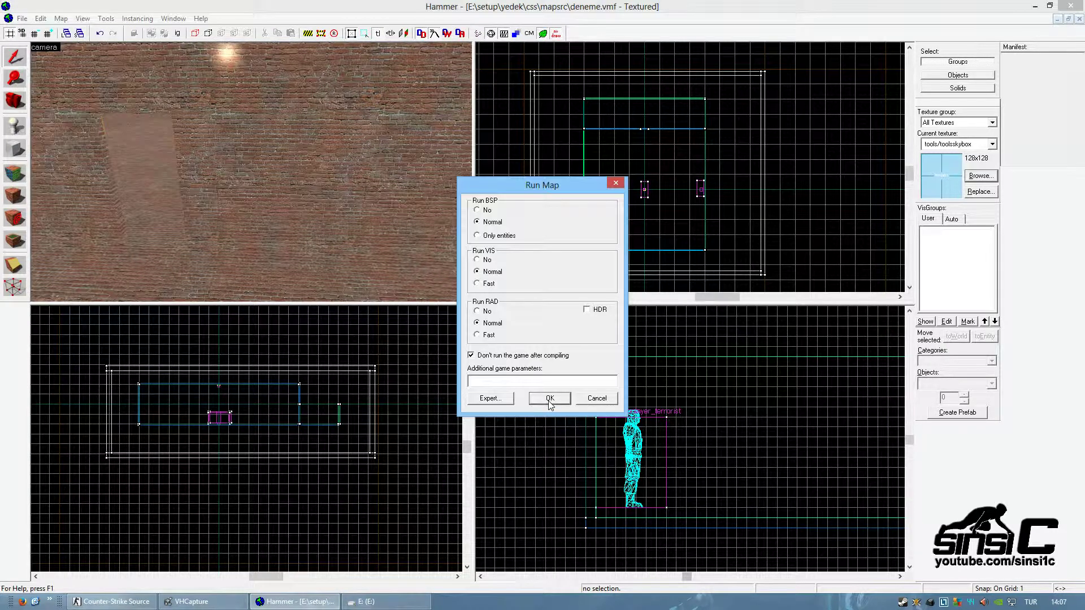
click(550, 398)
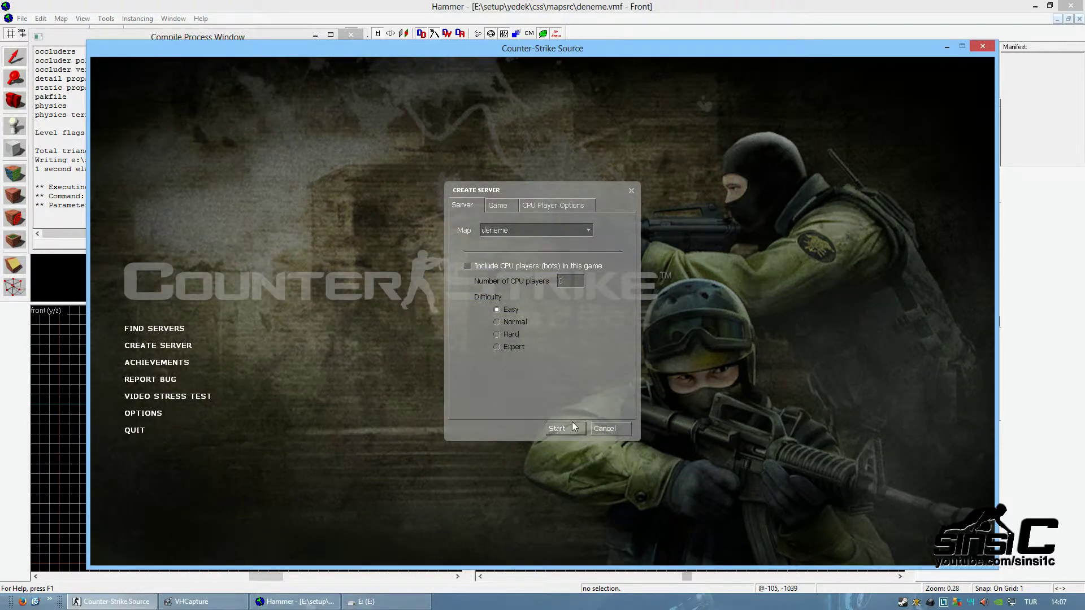
Start a Counter-Strike Source server on the deneme map without bots and join the Terrorist forces.
click(559, 427)
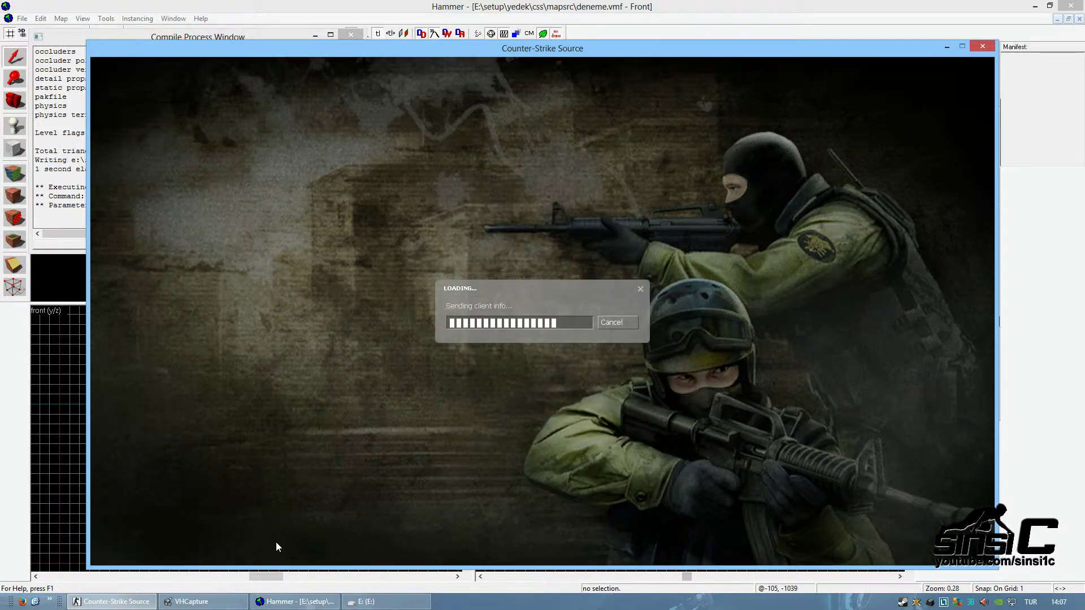
key(Return)
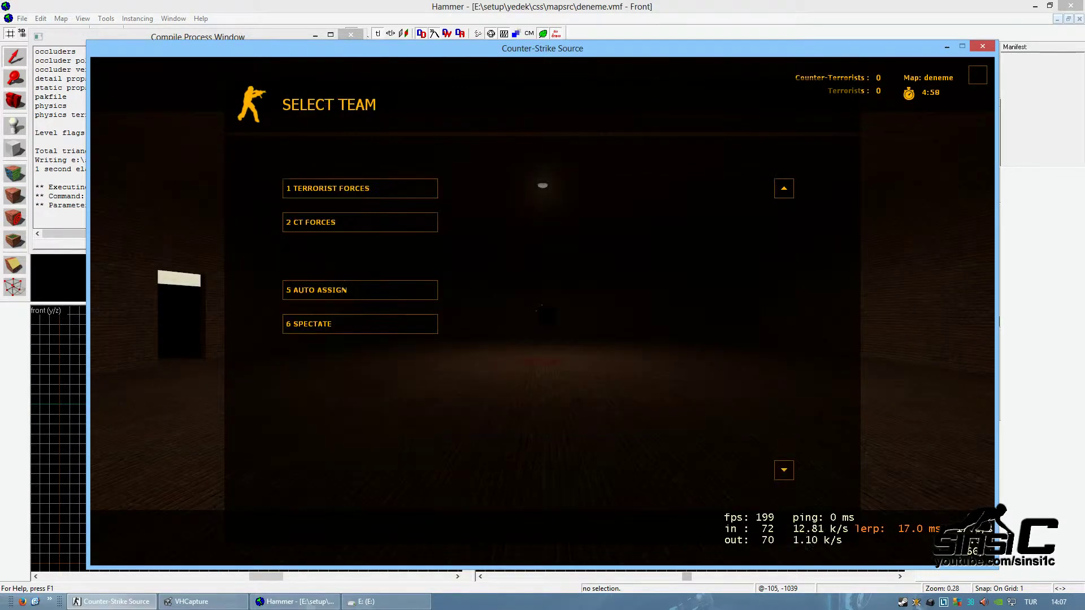
key(1)
key(1)
key(2)
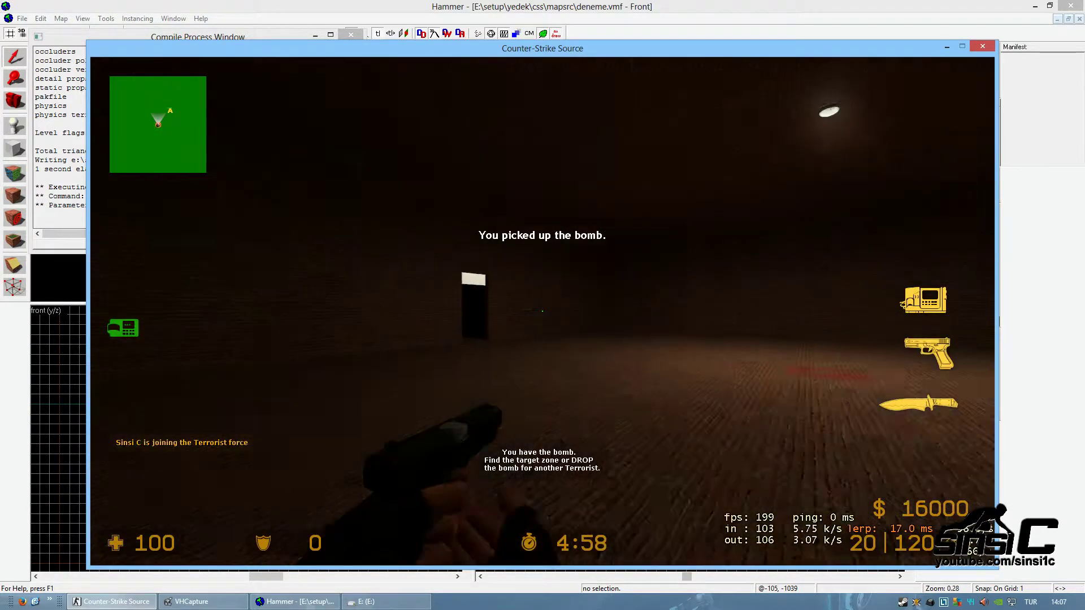
Walk through the doorway into the outdoor area and check the sky above the low walls.
key(w)
key(w)
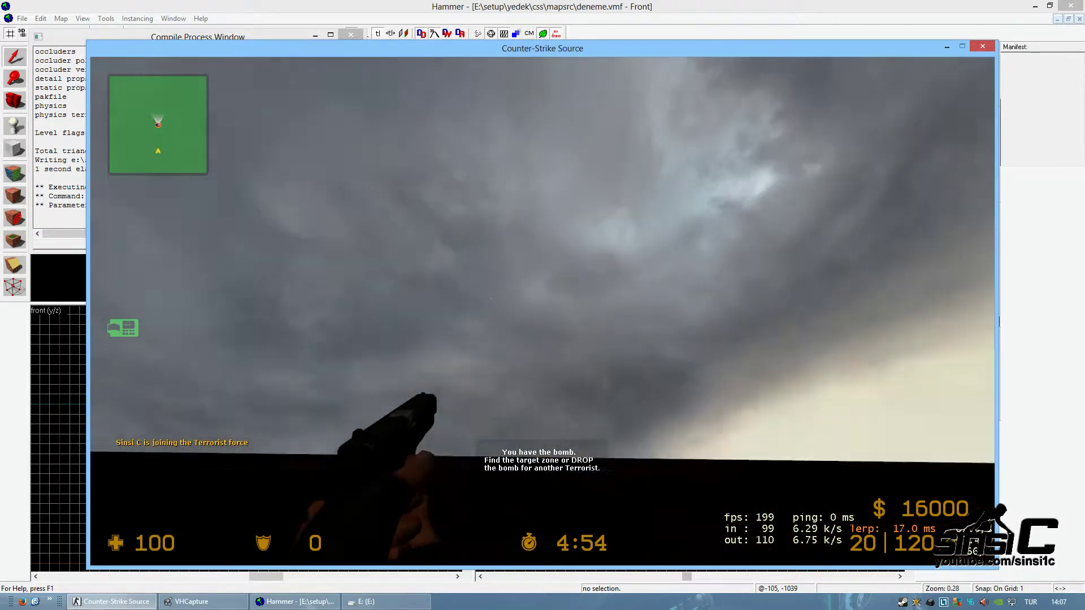
Look around the sky from the outdoor area, then walk back through the doorway to check the room's lighting.
key(w)
mouse_move(543, 310)
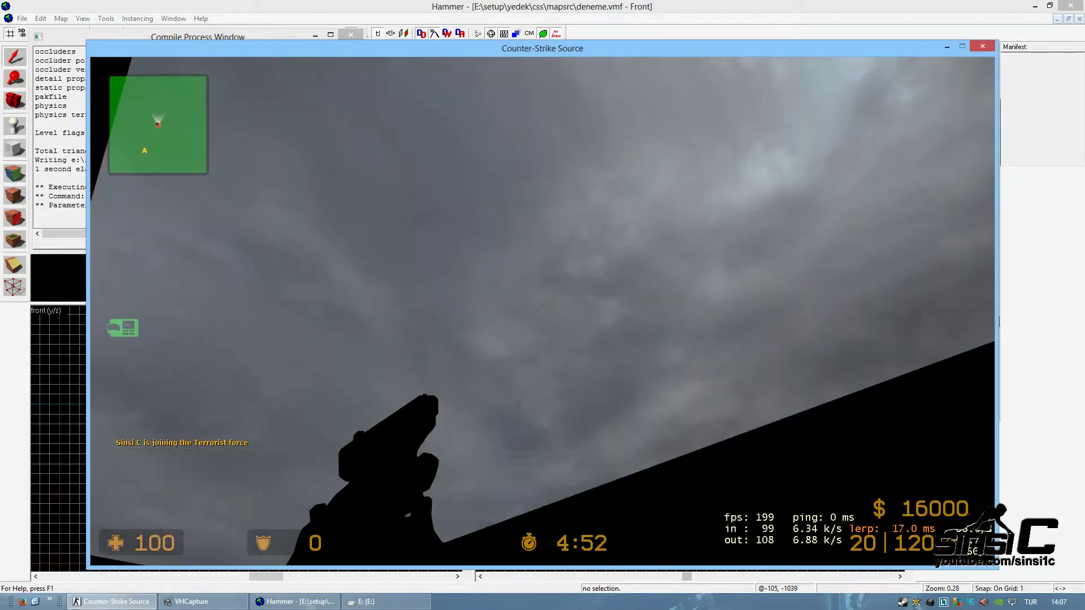
key(w)
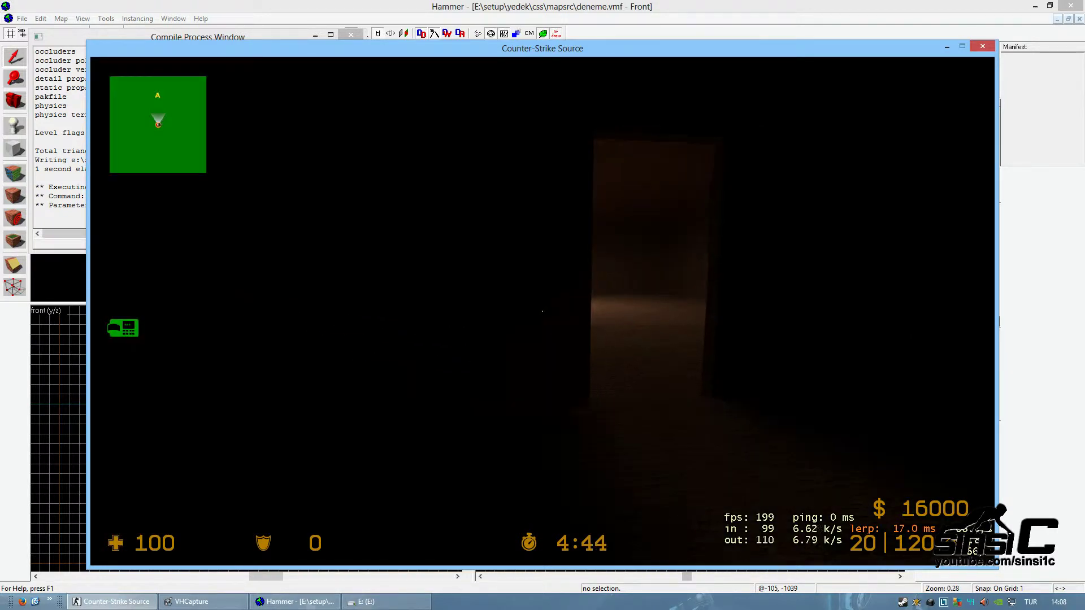
key(w)
Disconnect from the test game, close the compile log and return to the map in Hammer.
key(Escape)
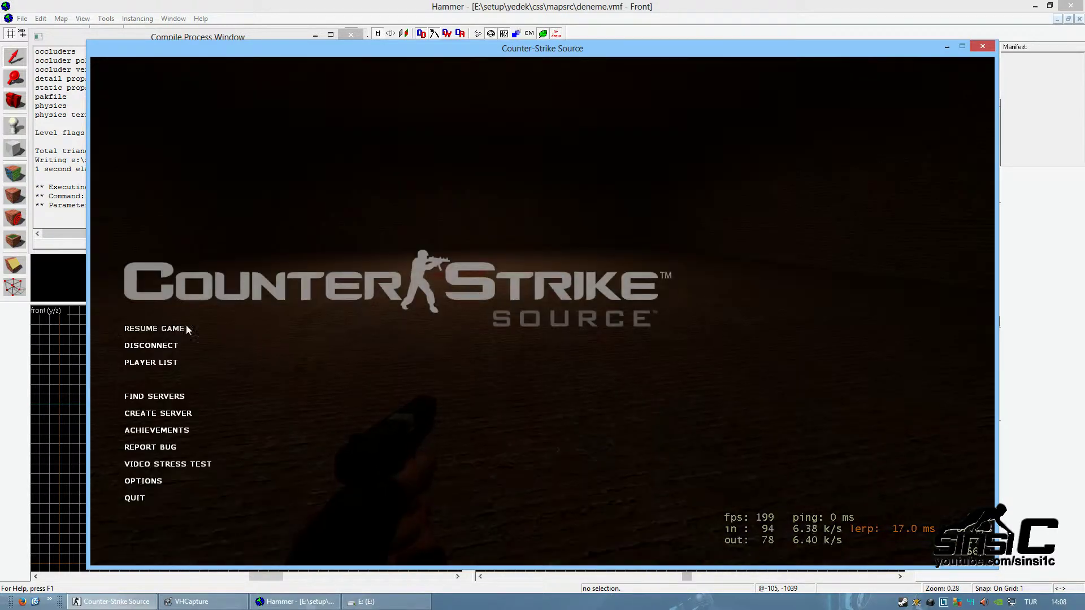
click(163, 345)
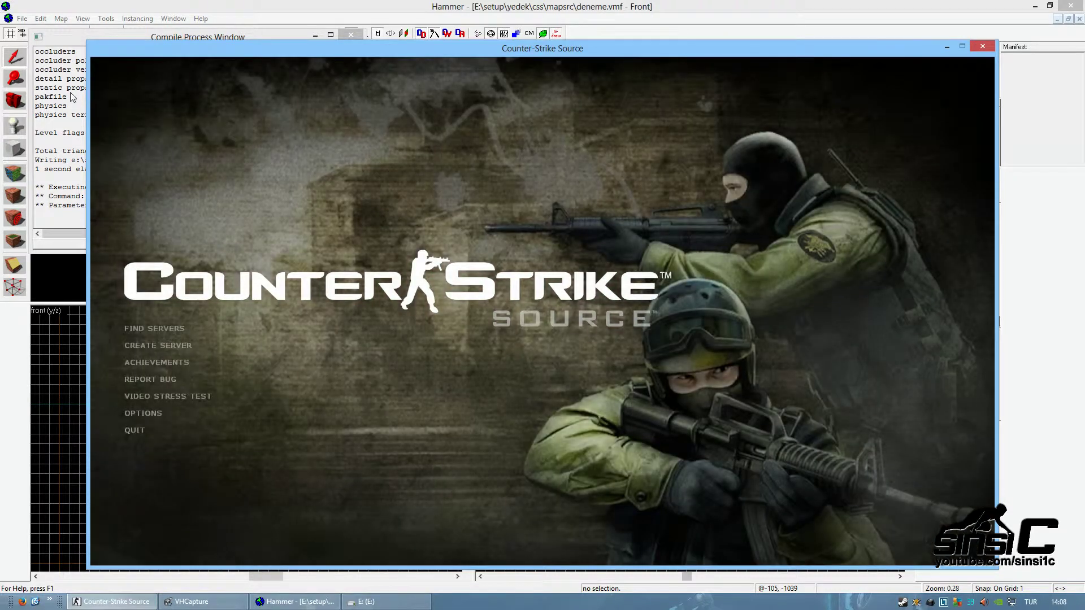
click(61, 80)
click(351, 36)
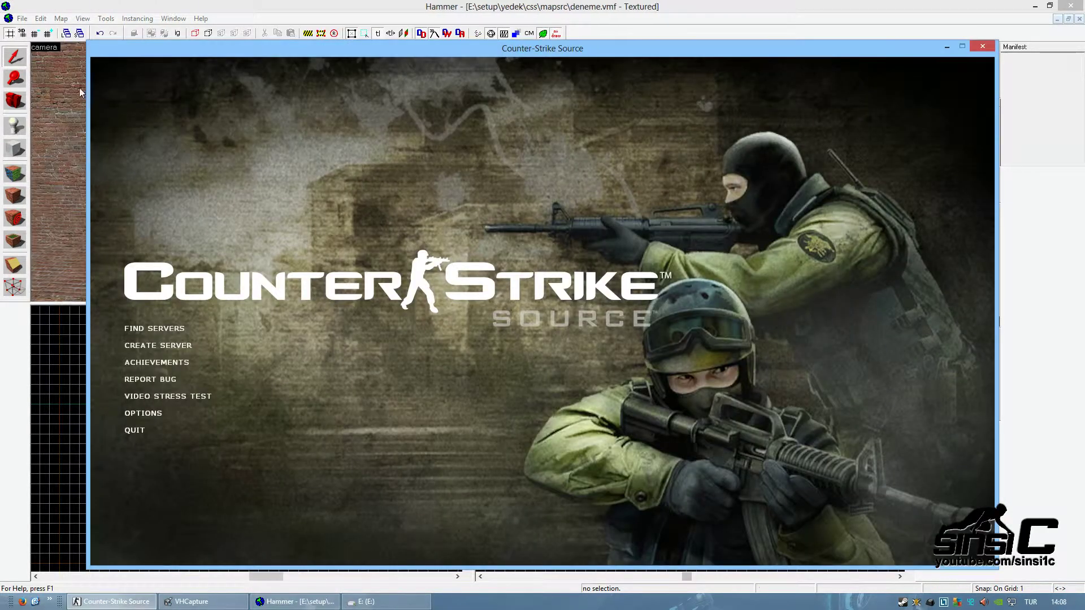
click(147, 4)
Place a light_environment entity on the floor of the outdoor area.
key(z)
key(w)
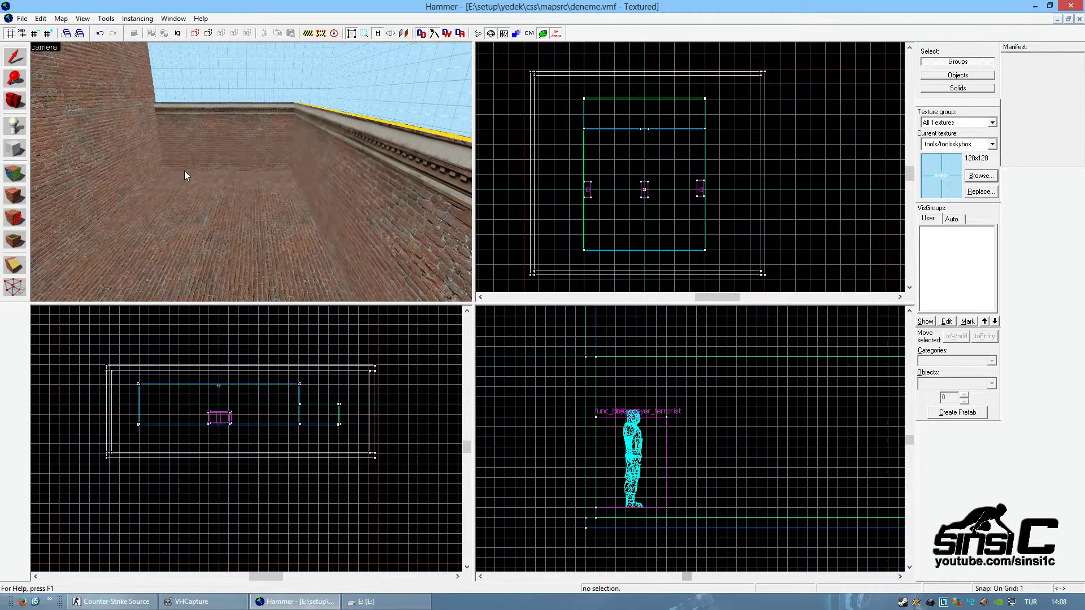
key(w)
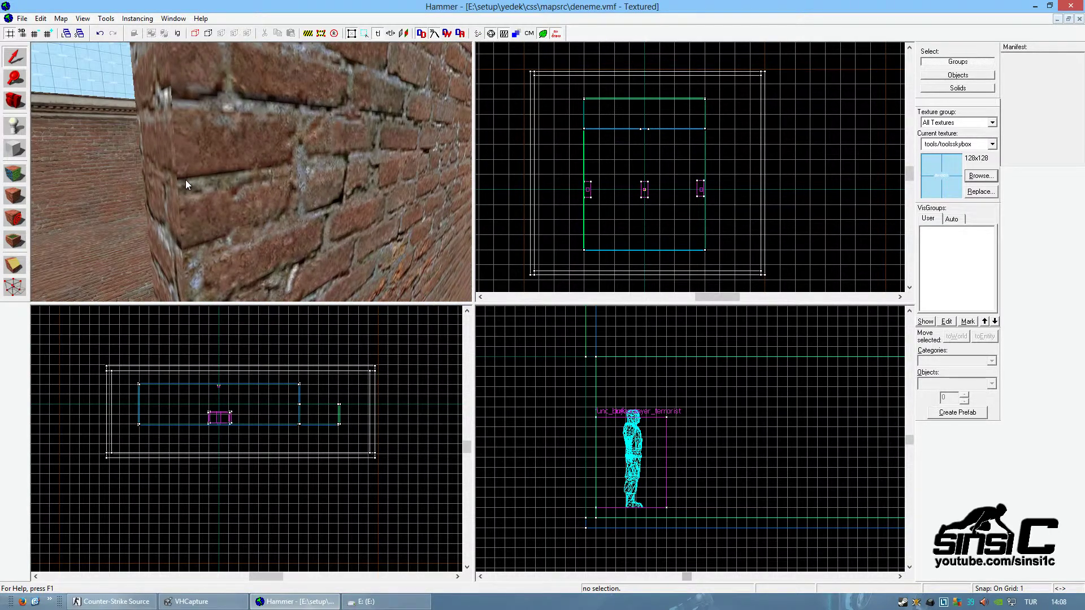
key(z)
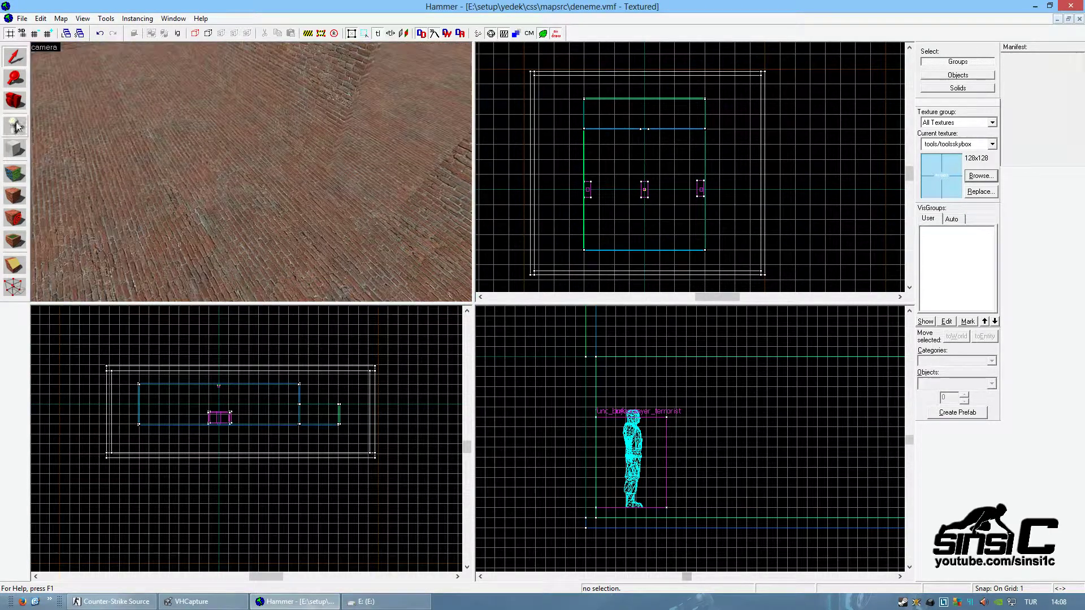
click(15, 125)
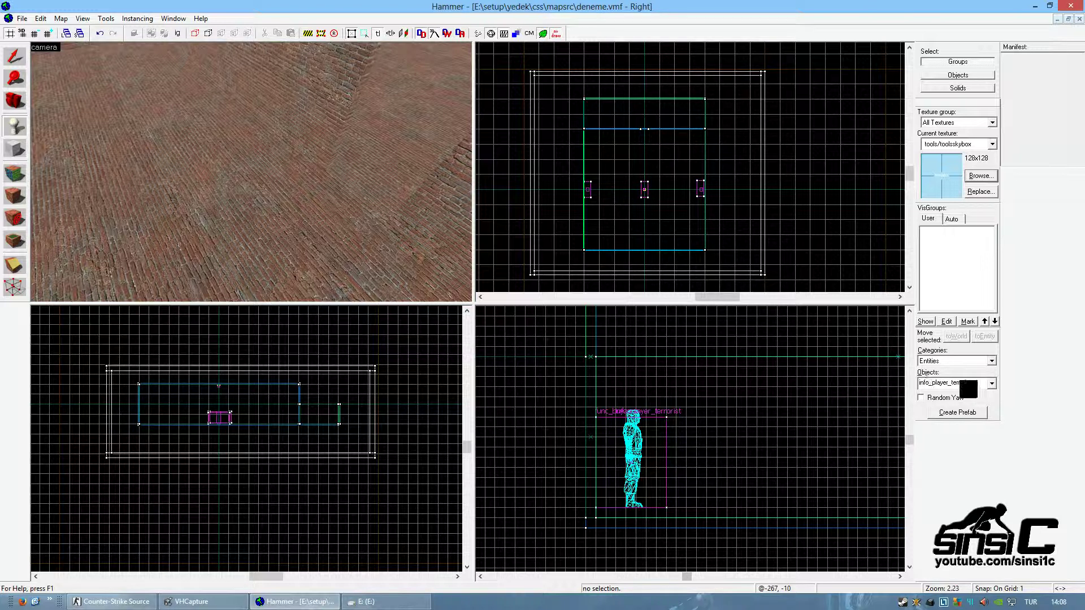
text(light)
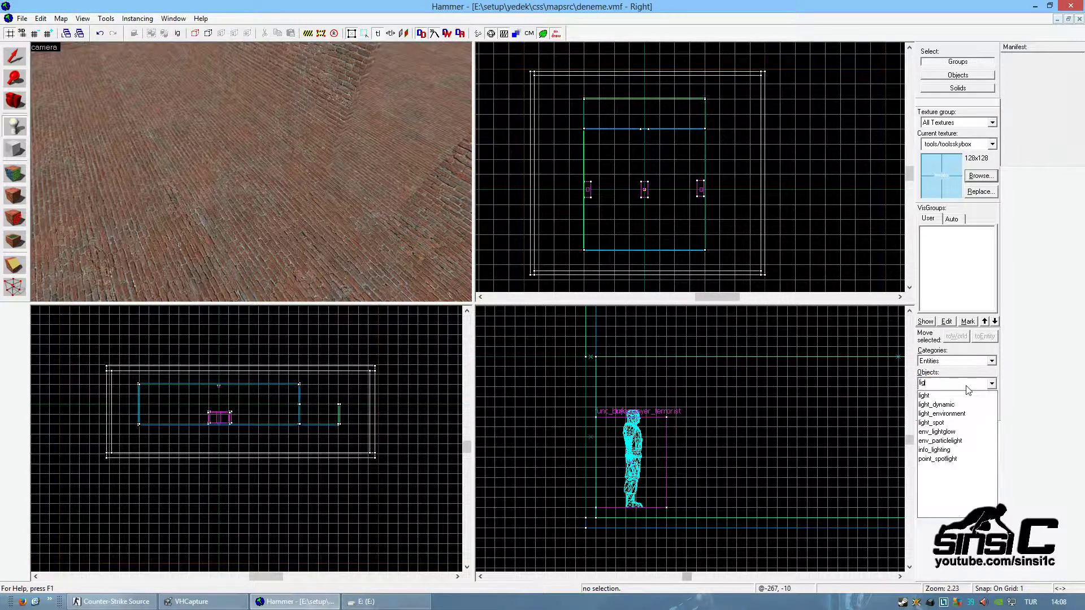
click(952, 418)
click(210, 188)
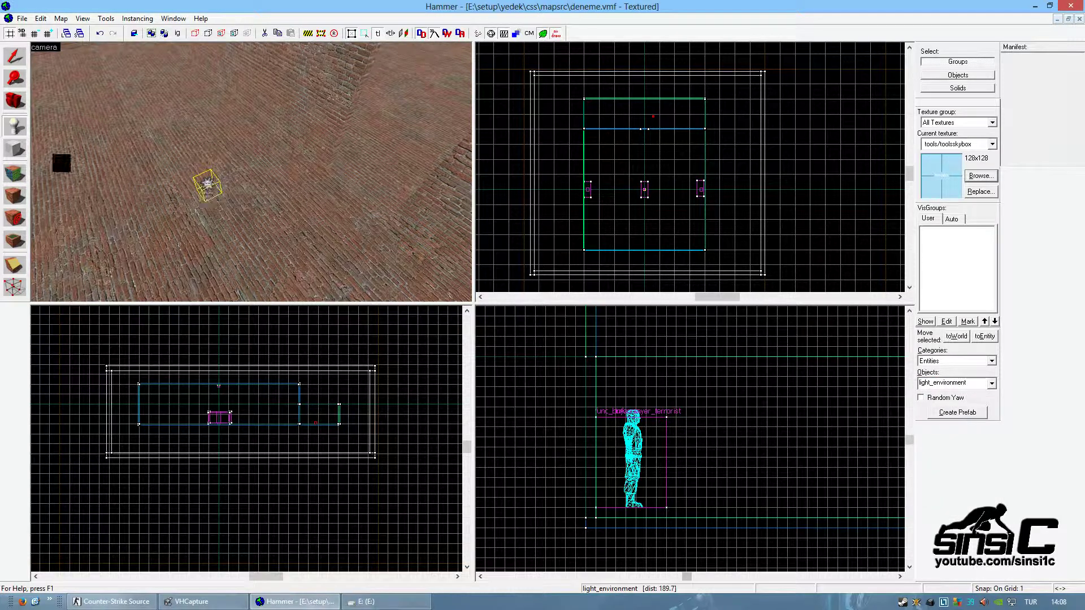
Open the light_environment entity's properties and check its Brightness and Ambient values.
click(14, 58)
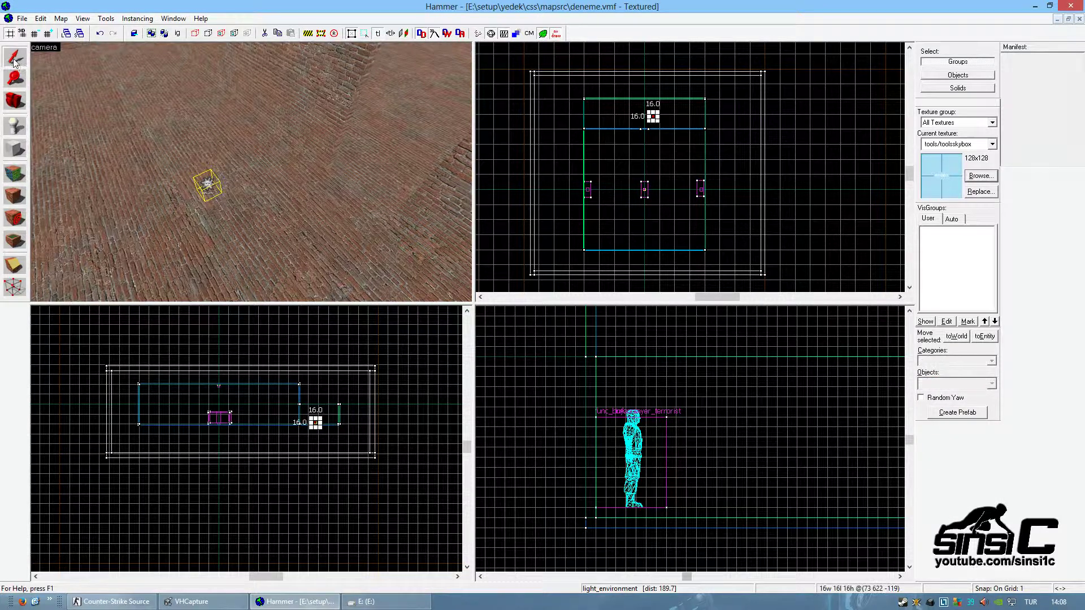
double_click(208, 189)
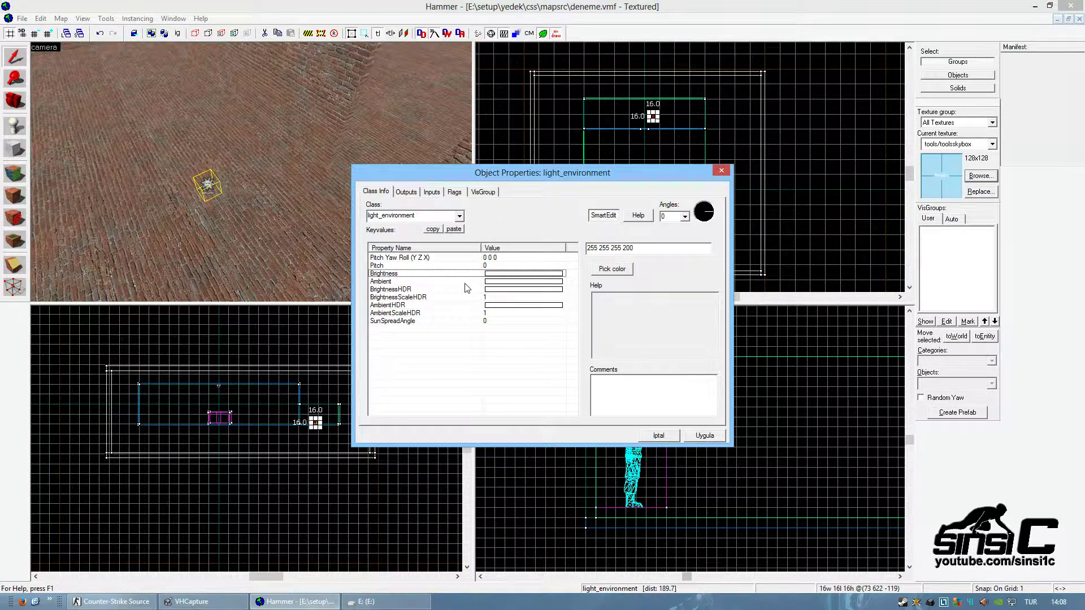
click(465, 273)
click(469, 282)
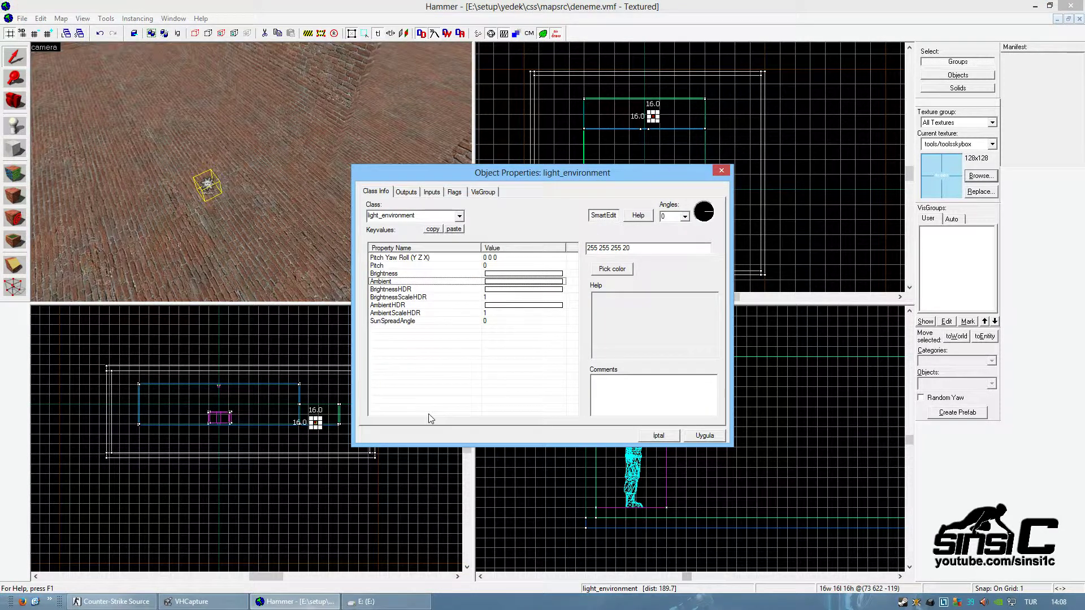
Switch to Firefox and open the Valve Developer Community's Sky List page from the search results.
click(50, 601)
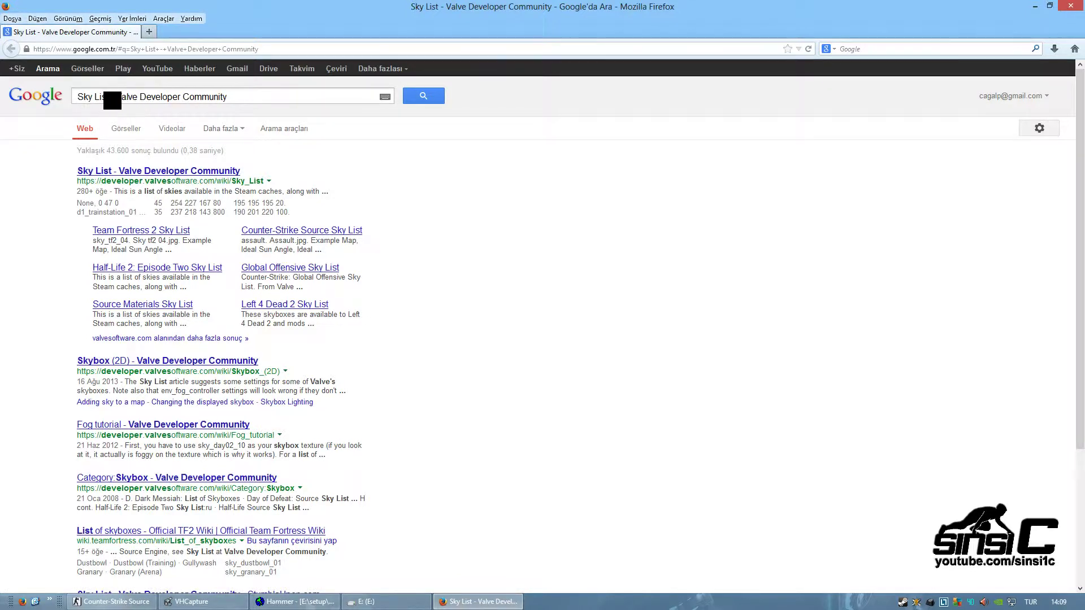
drag(139, 97, 59, 98)
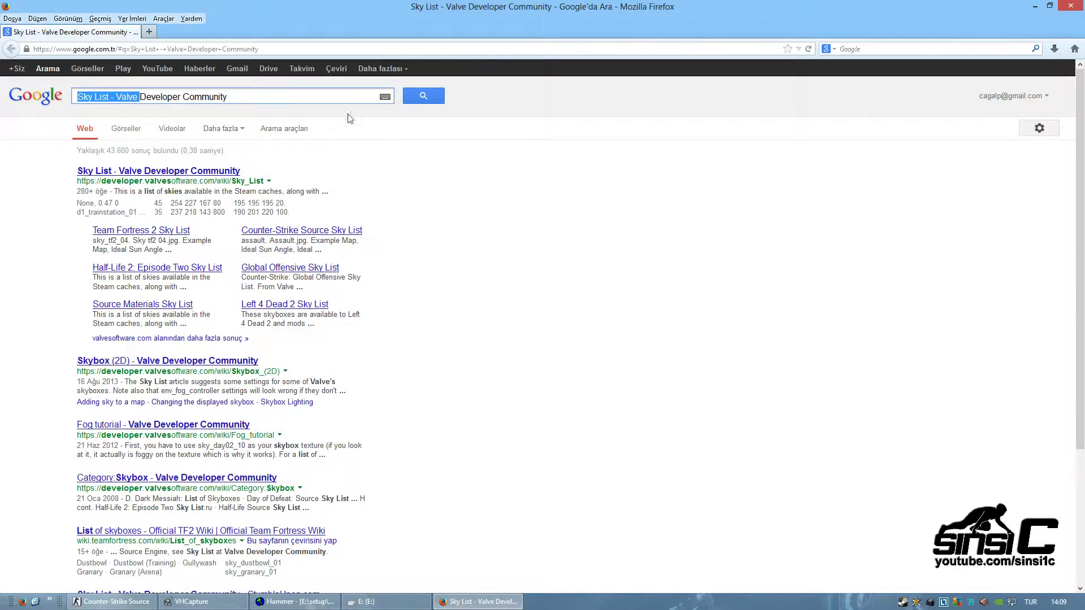
click(171, 171)
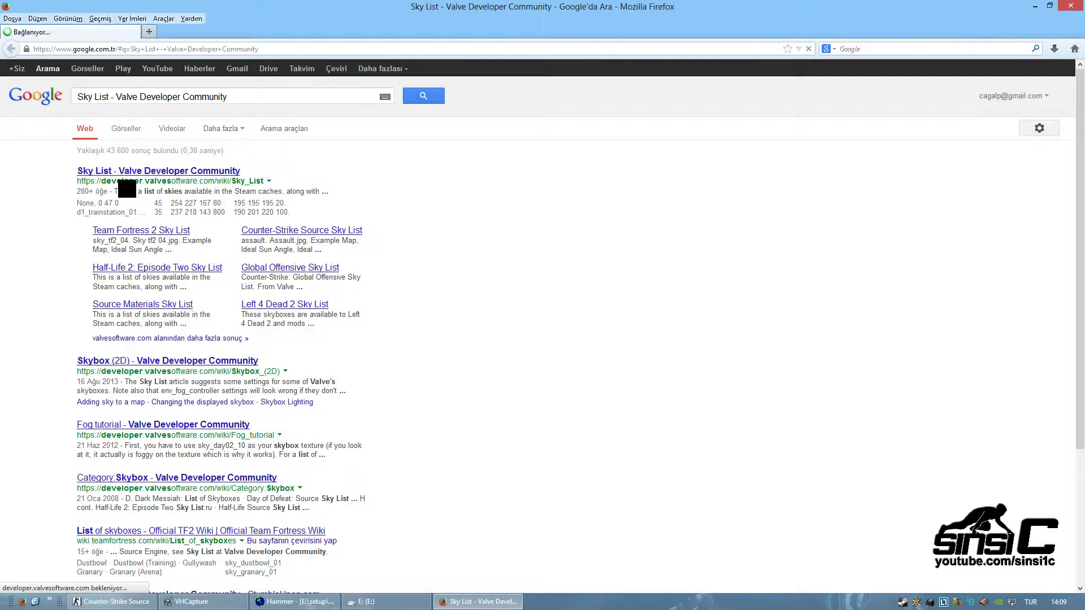
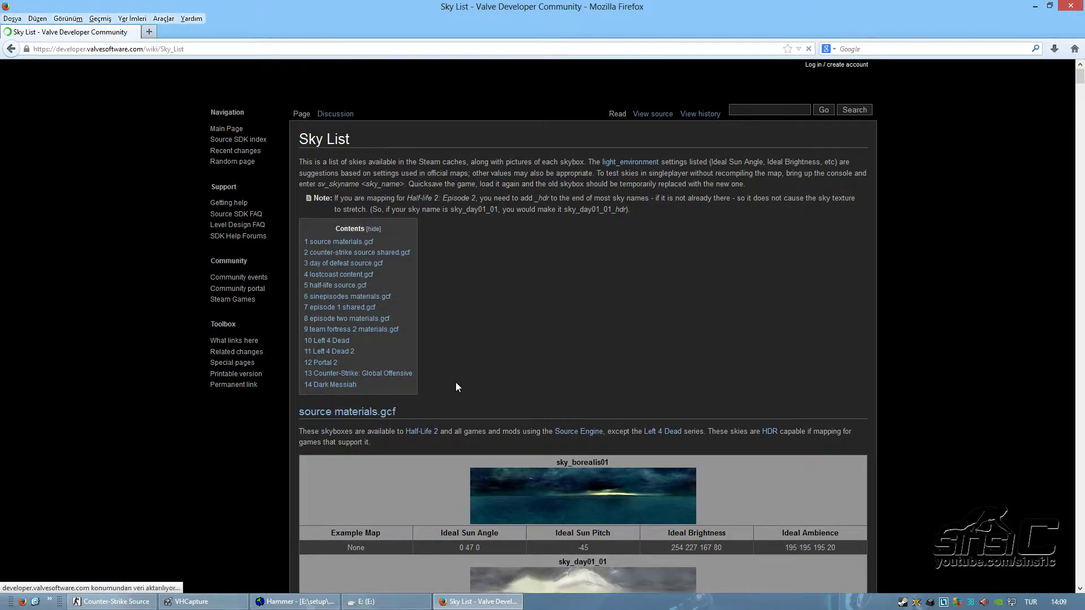
Browse the Sky List to the Counter-Strike Source skies and copy the sky name militia_hdr.
scroll(538, 384, down, 3)
scroll(524, 352, down, 10)
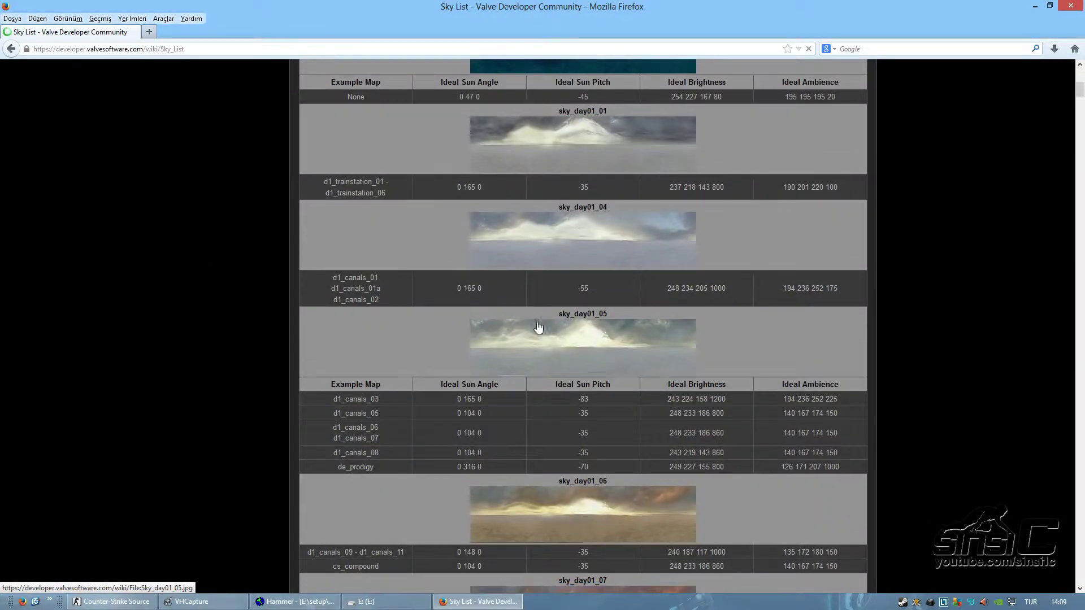
scroll(649, 432, down, 20)
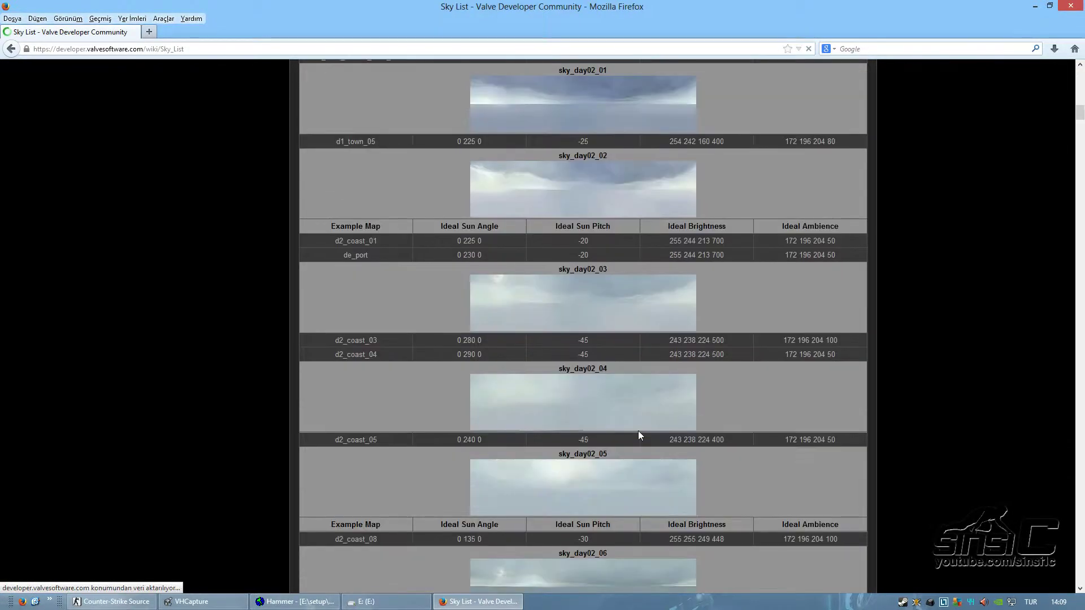
scroll(642, 435, down, 20)
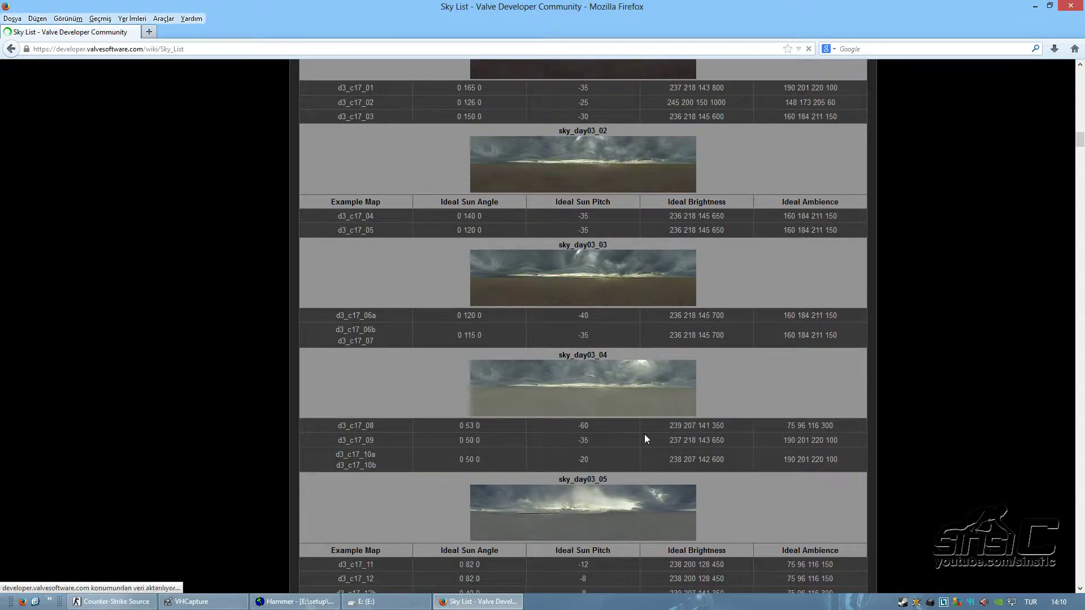
scroll(646, 439, down, 20)
scroll(645, 436, down, 9)
scroll(598, 317, up, 2)
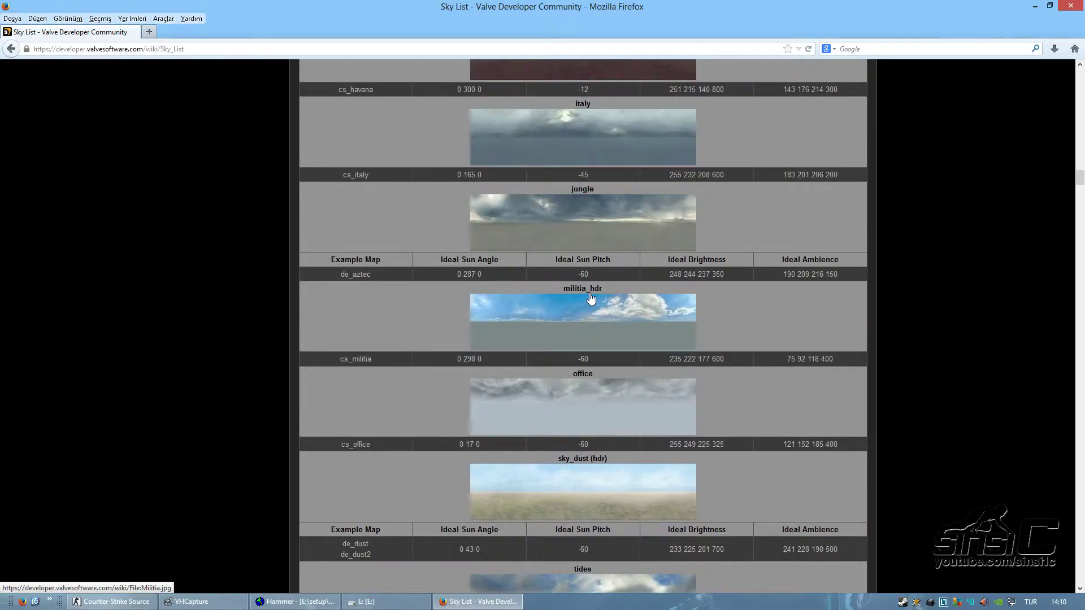
drag(601, 288, 564, 291)
key(ctrl+c)
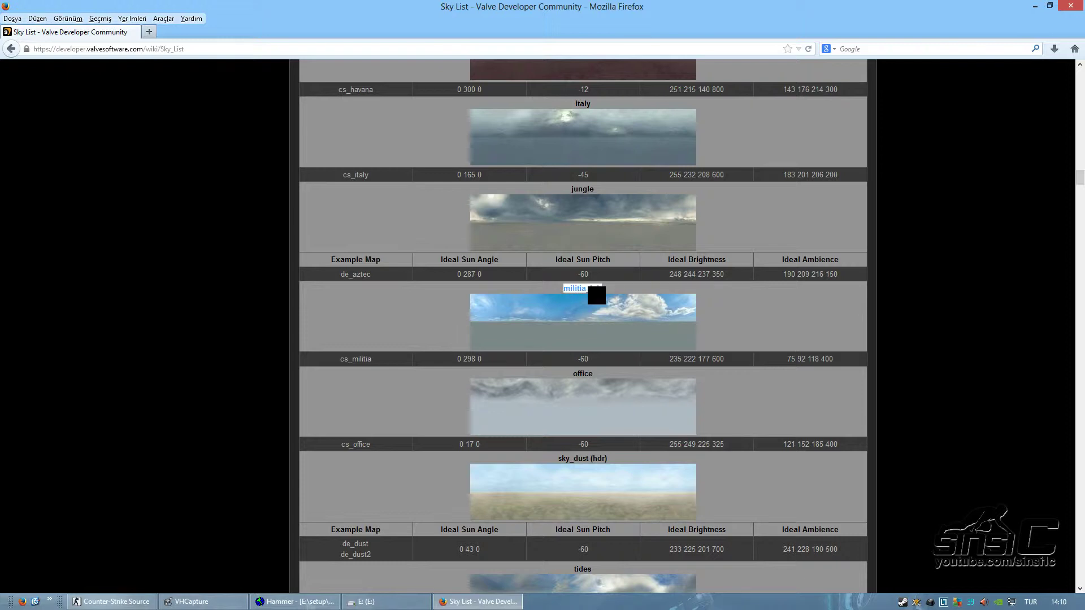
Back in Hammer, set the map's SkyBox Texture Name to militia_hdr in the map properties.
click(189, 601)
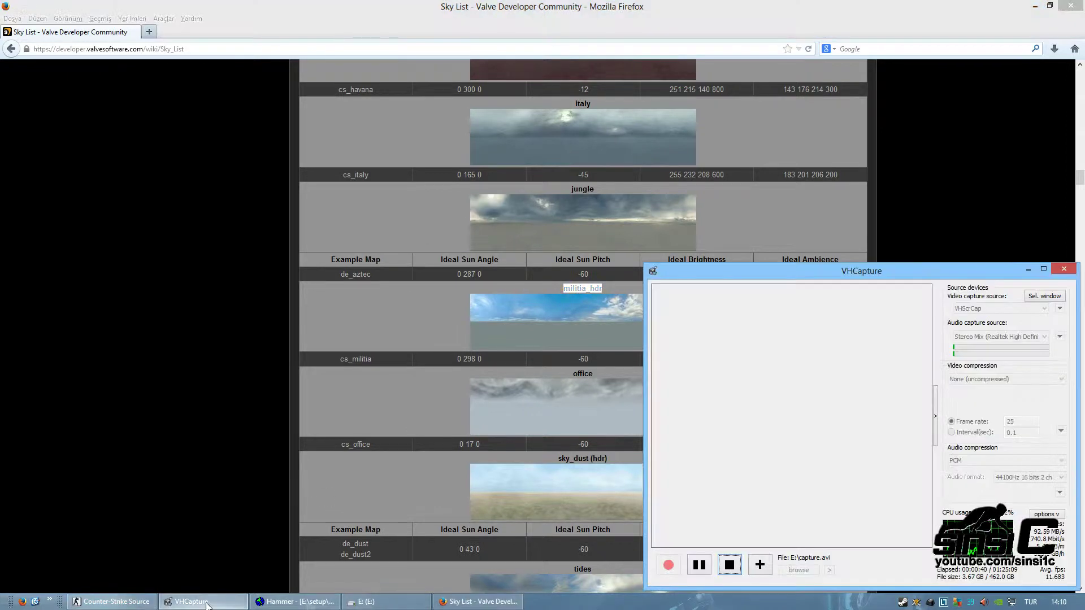
click(295, 602)
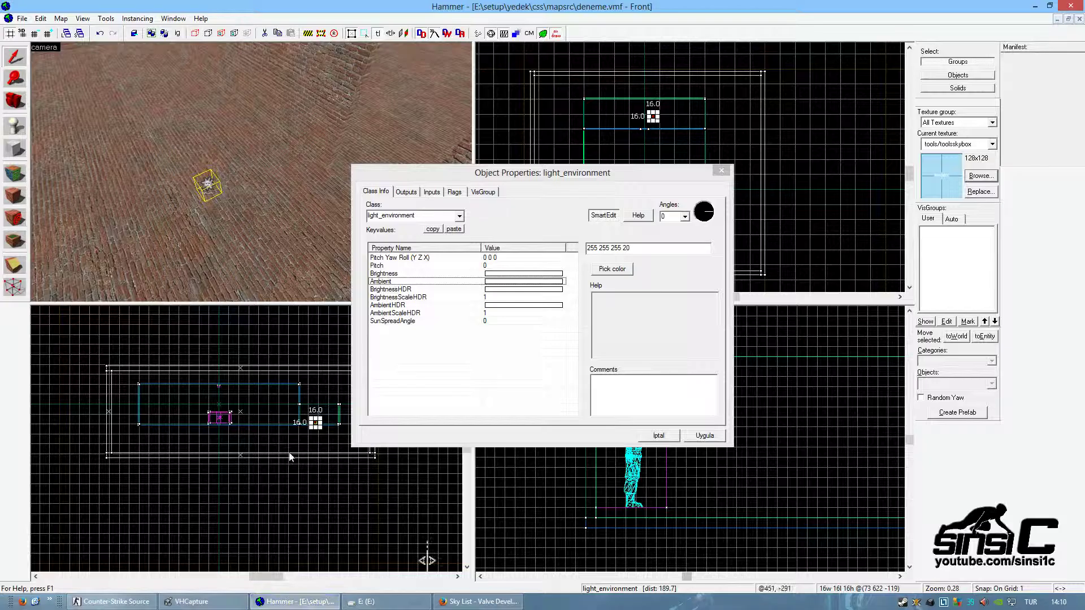
click(721, 171)
click(61, 19)
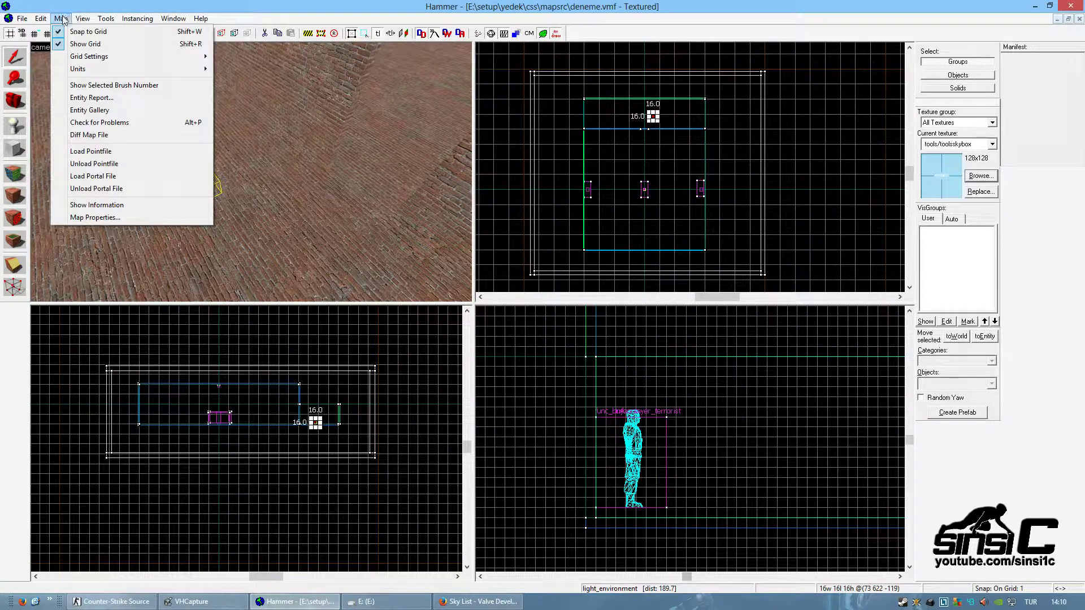
click(101, 217)
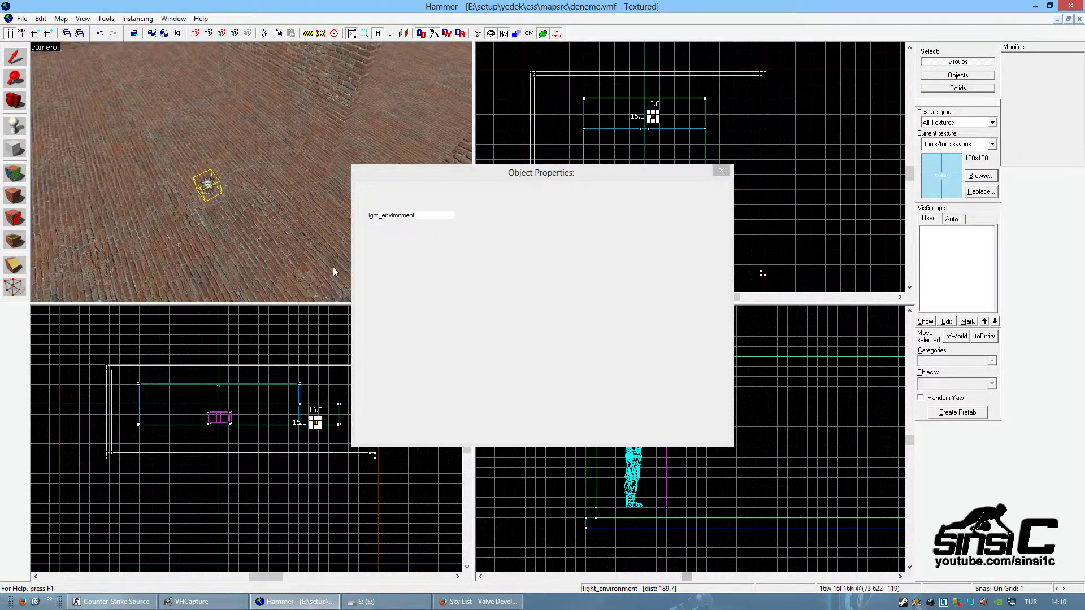
click(398, 274)
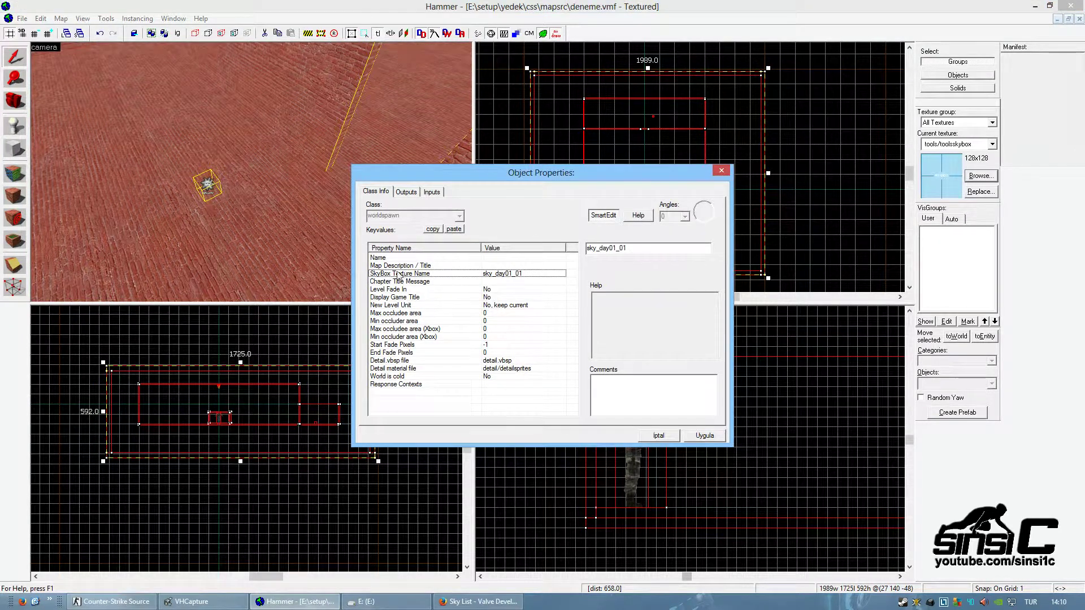
double_click(651, 248)
key(ctrl+v)
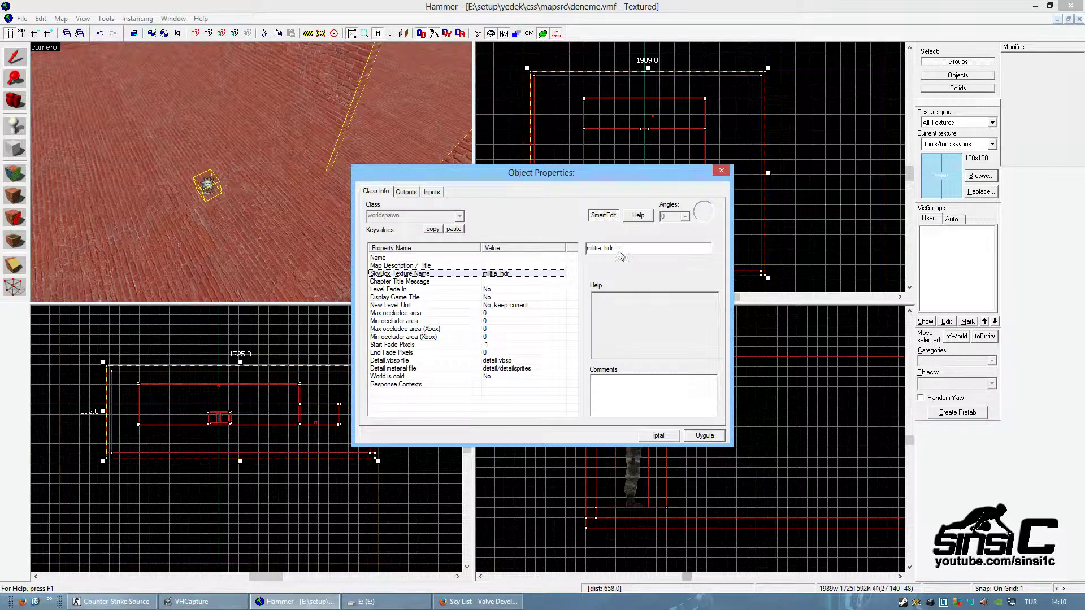
click(722, 171)
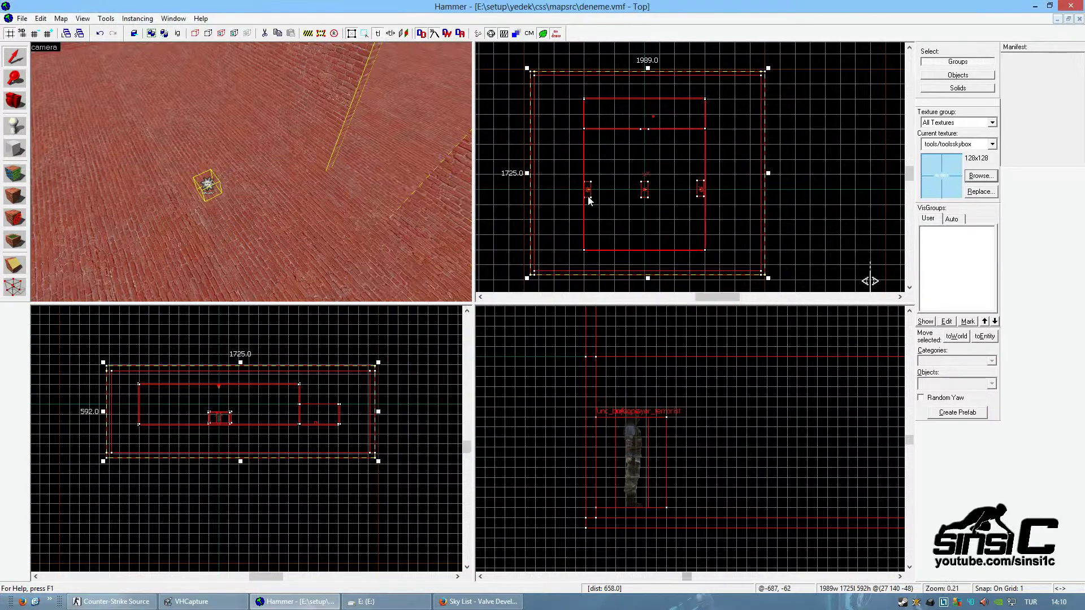
Reopen the light_environment properties and review the recommended sun and light settings for militia_hdr on the Sky List page.
double_click(207, 186)
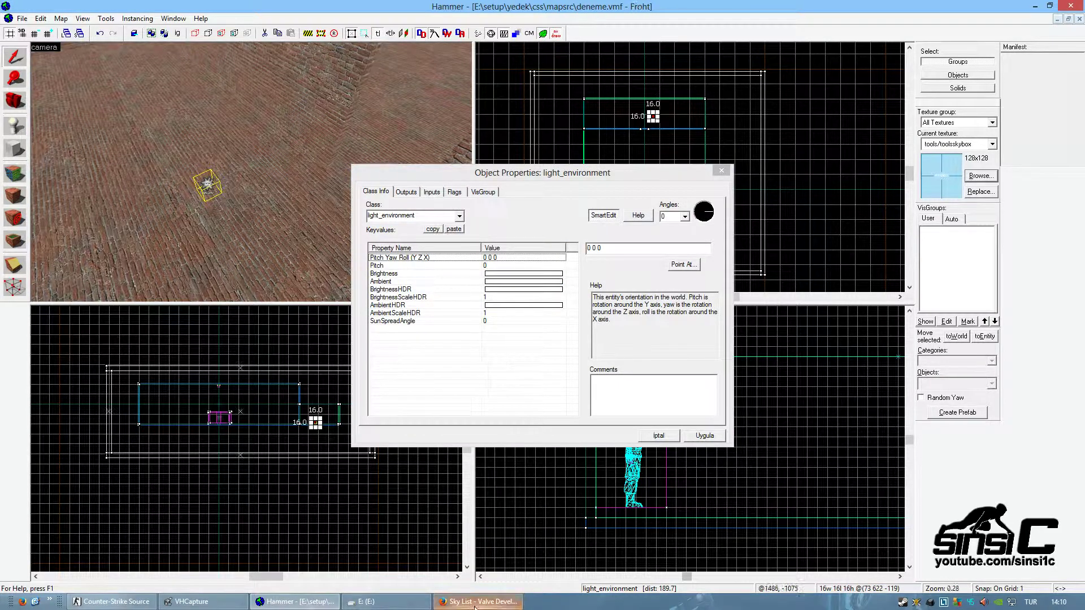
click(486, 601)
drag(347, 364, 656, 368)
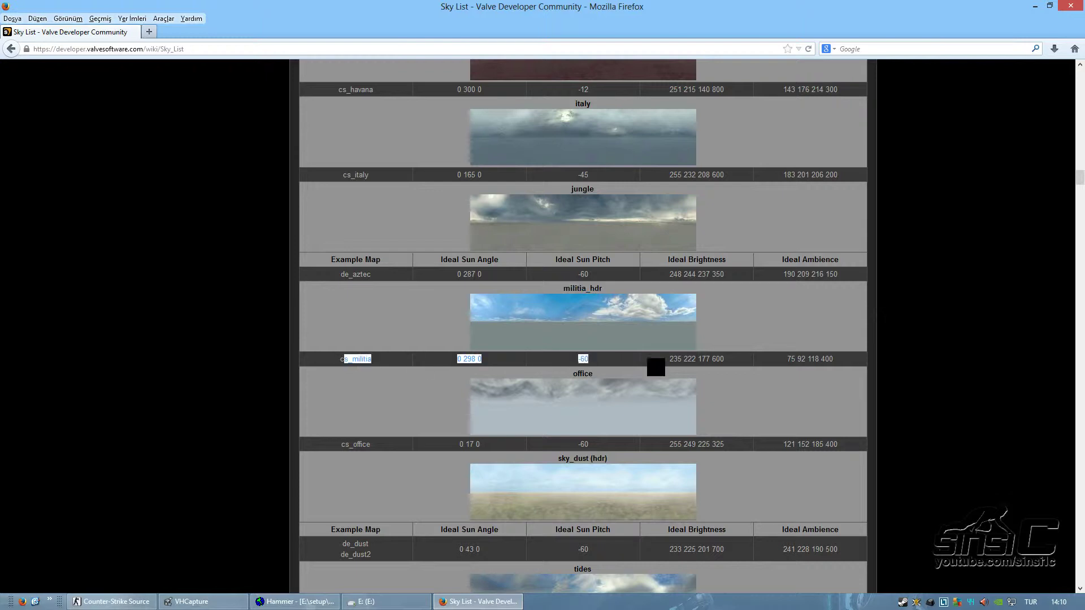
click(841, 358)
drag(840, 263, 382, 264)
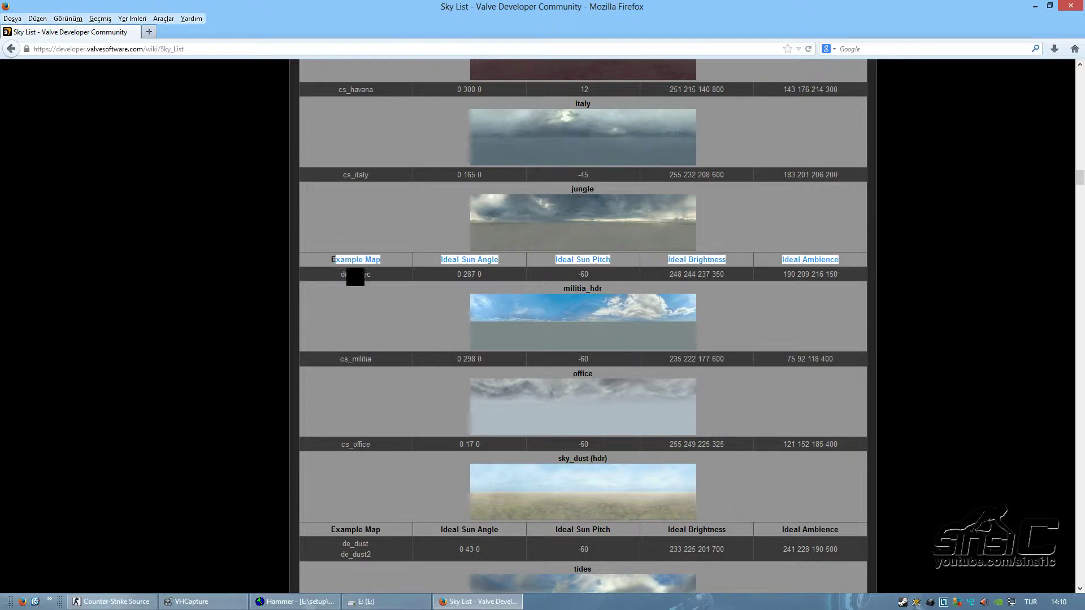
Copy militia_hdr's Ideal Sun Angle from the Sky List and, in Hammer, set the light_environment's Pitch Yaw Roll to 0 298 0.
click(465, 365)
triple_click(462, 358)
key(ctrl+c)
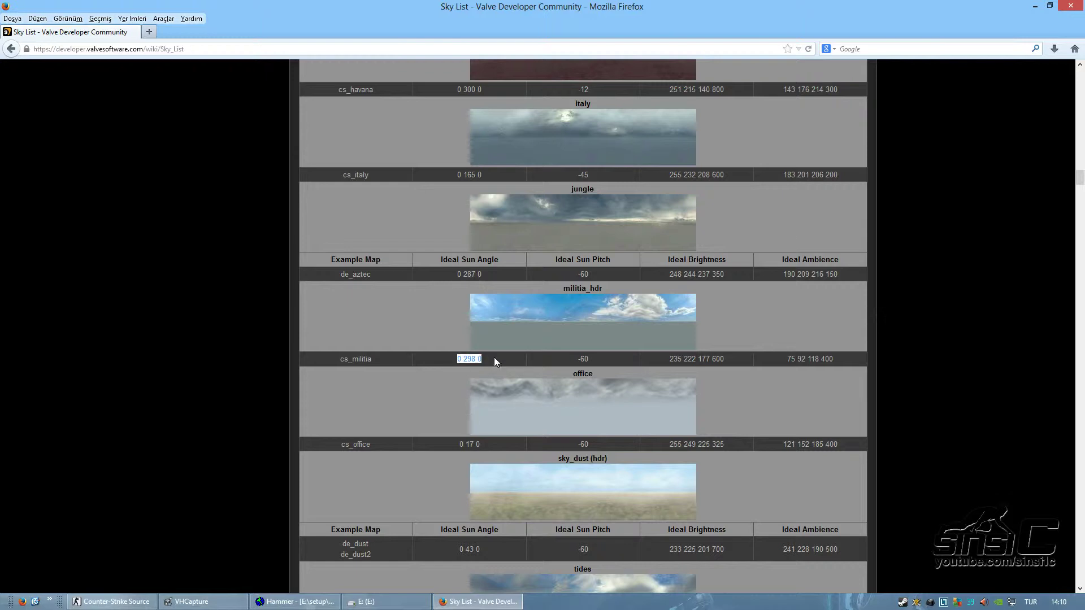
click(297, 601)
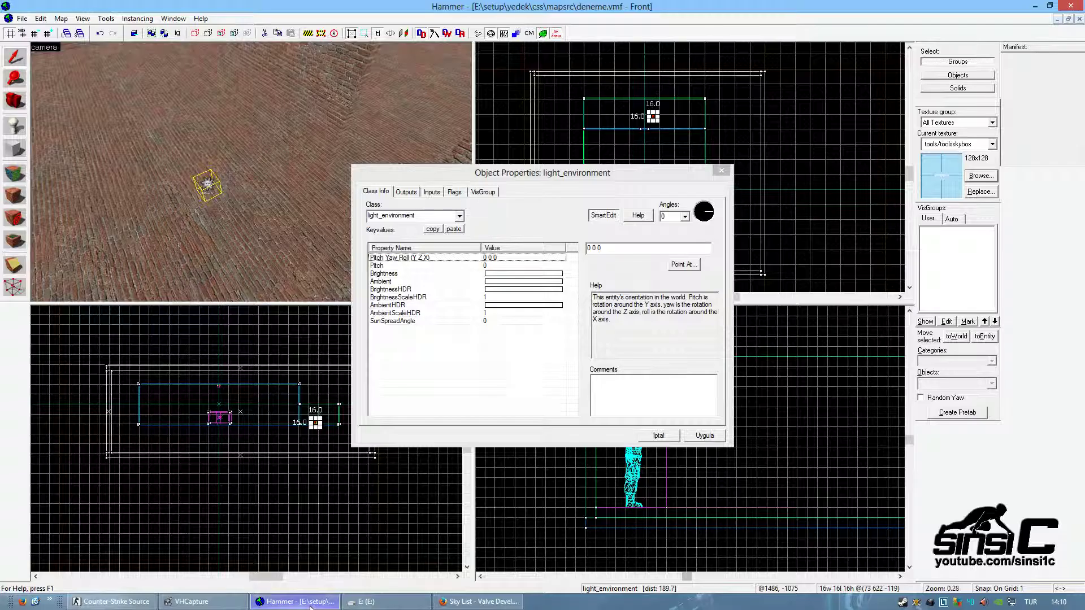
click(412, 269)
click(416, 258)
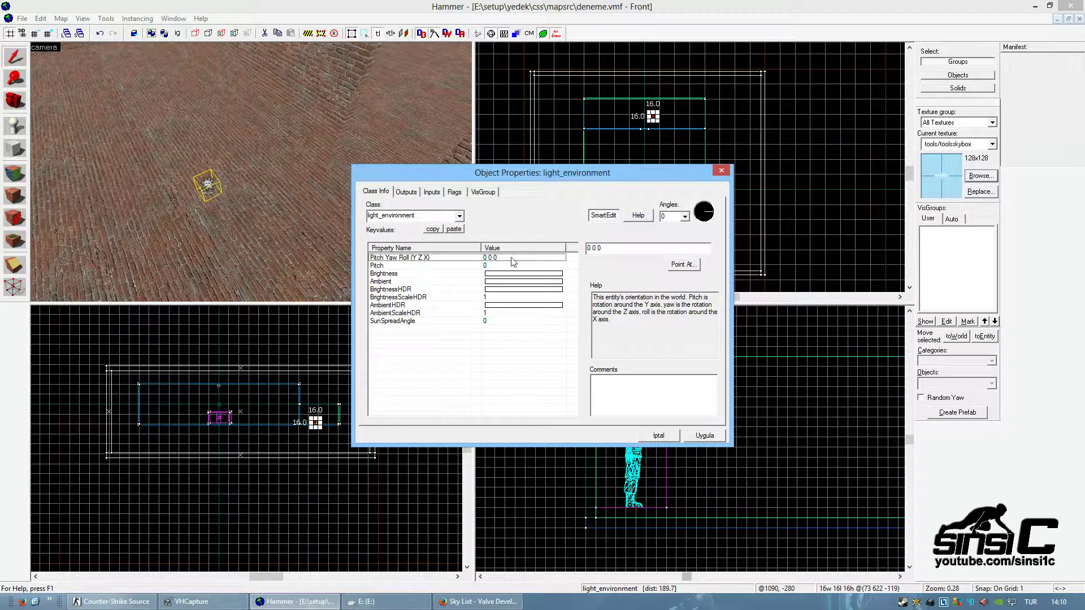
drag(609, 249, 534, 249)
key(ctrl+v)
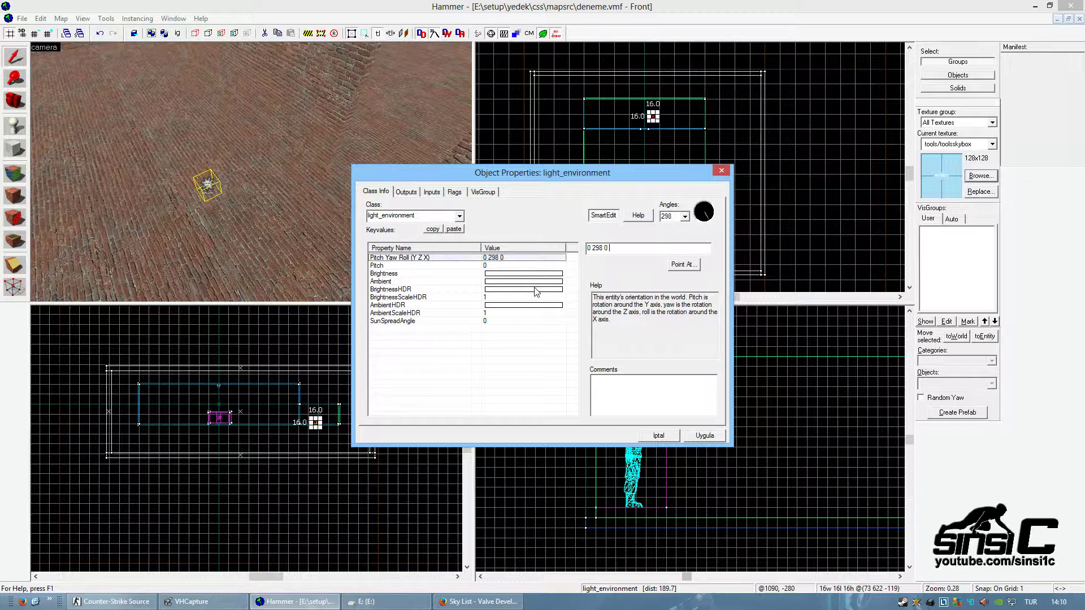
Copy militia_hdr's Ideal Sun Pitch from the Sky List in Firefox and set the light_environment's Pitch to -60 in Hammer.
click(615, 465)
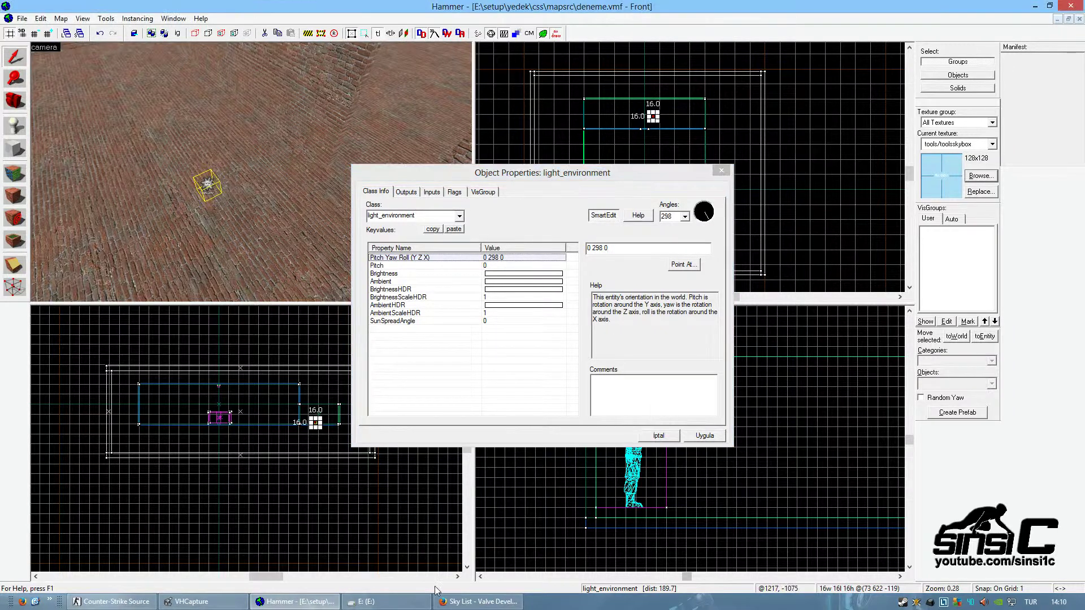
click(455, 601)
drag(576, 360, 597, 360)
key(ctrl+c)
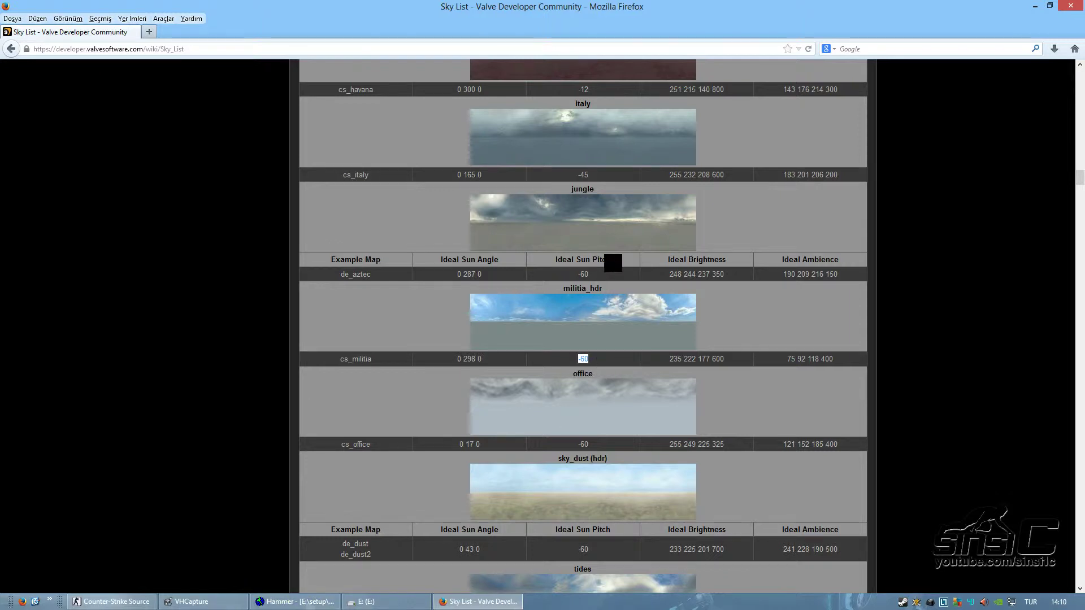
click(295, 601)
click(432, 266)
drag(604, 250, 544, 249)
key(ctrl+v)
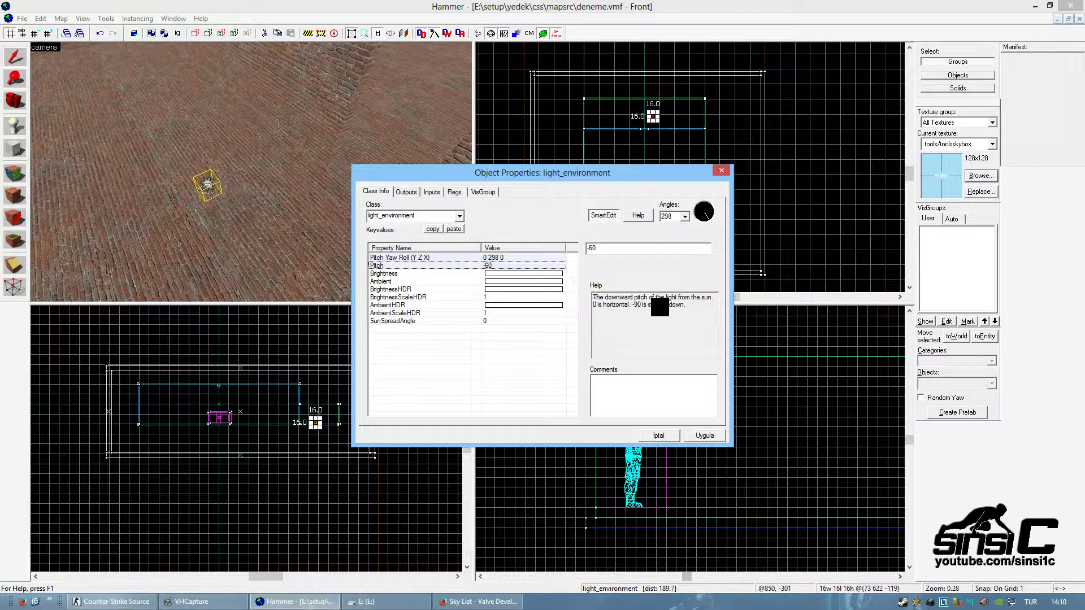
click(479, 601)
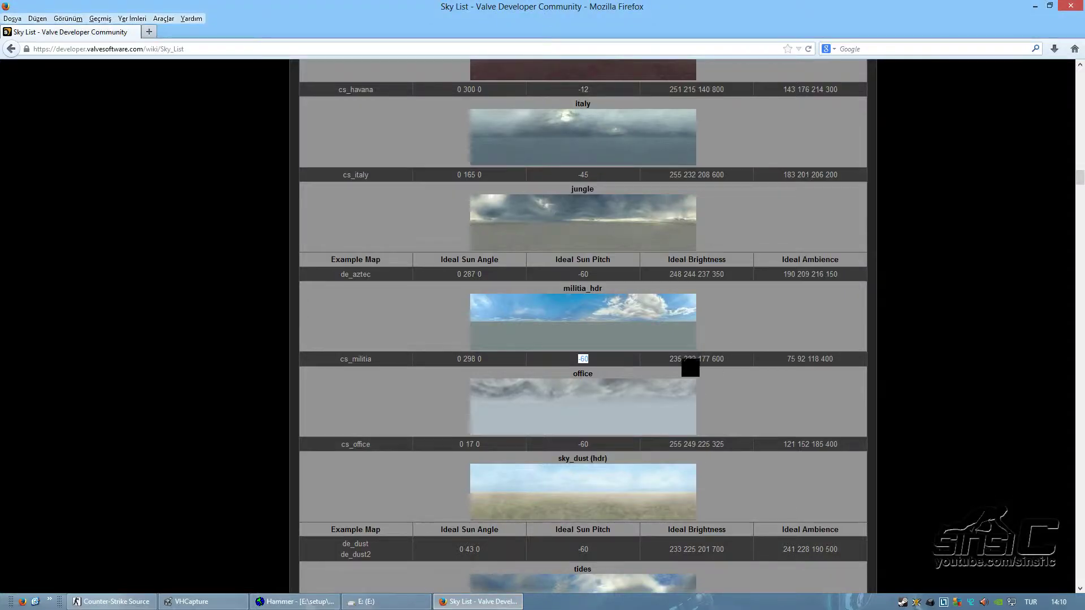
drag(668, 359, 724, 359)
key(ctrl+c)
click(295, 601)
click(423, 273)
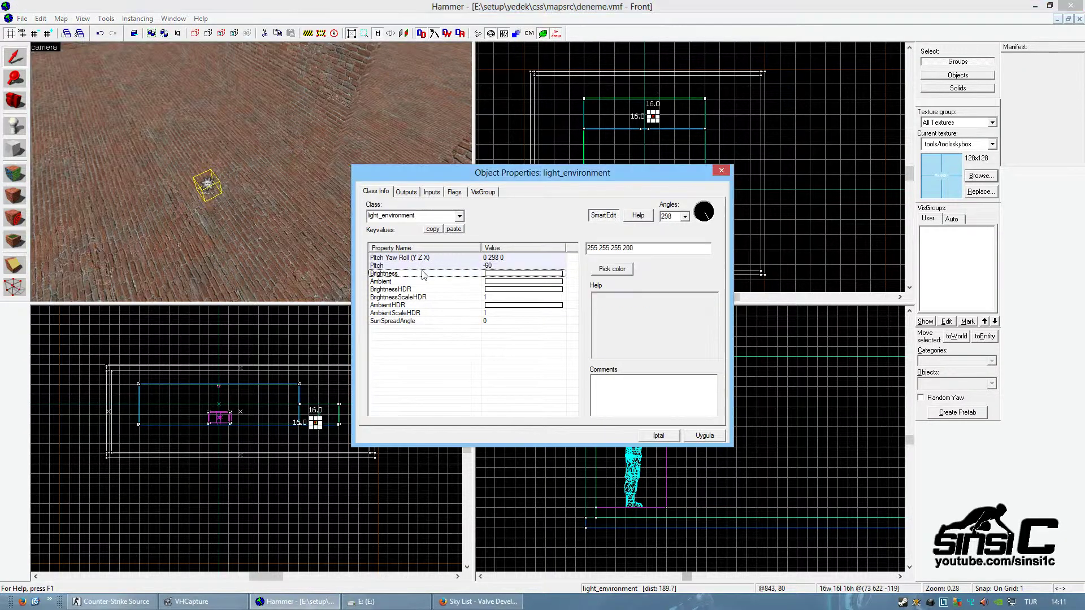
key(ctrl+v)
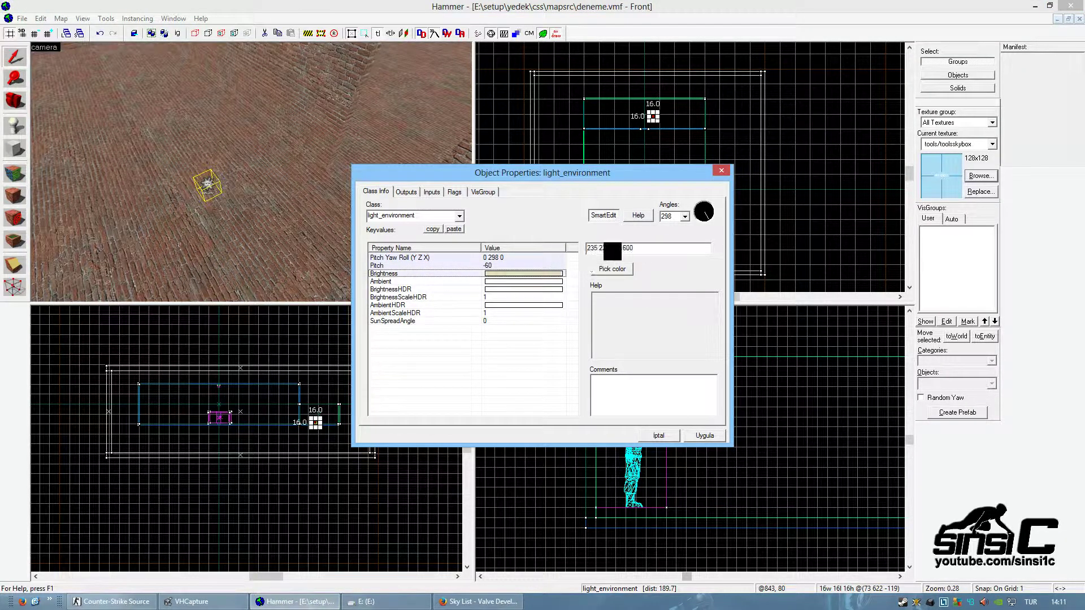
click(483, 282)
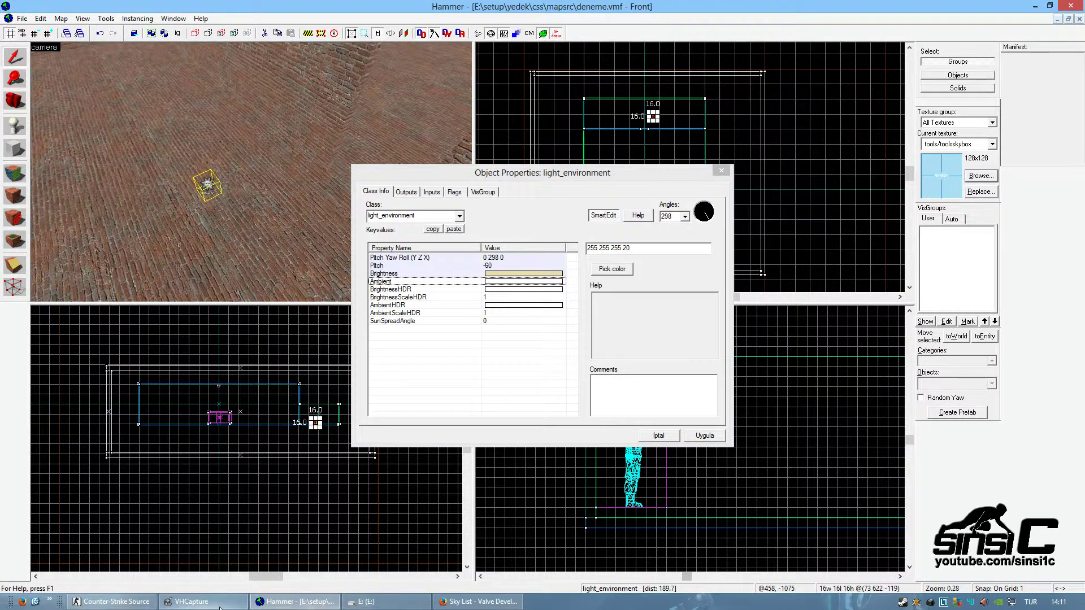
click(219, 603)
click(290, 603)
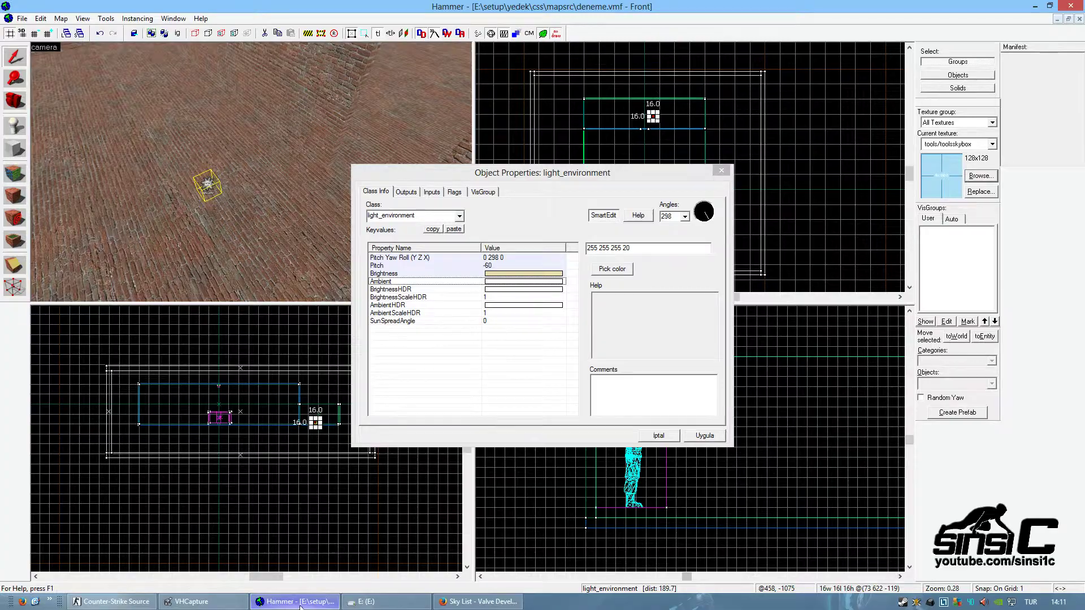
click(467, 602)
drag(788, 359, 840, 366)
key(ctrl+c)
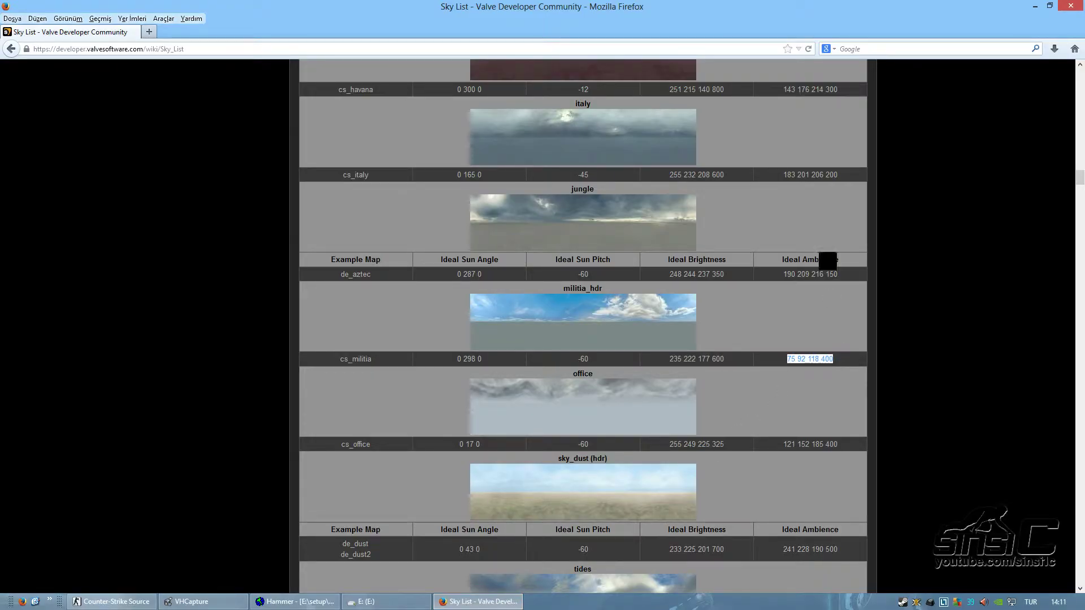
click(293, 601)
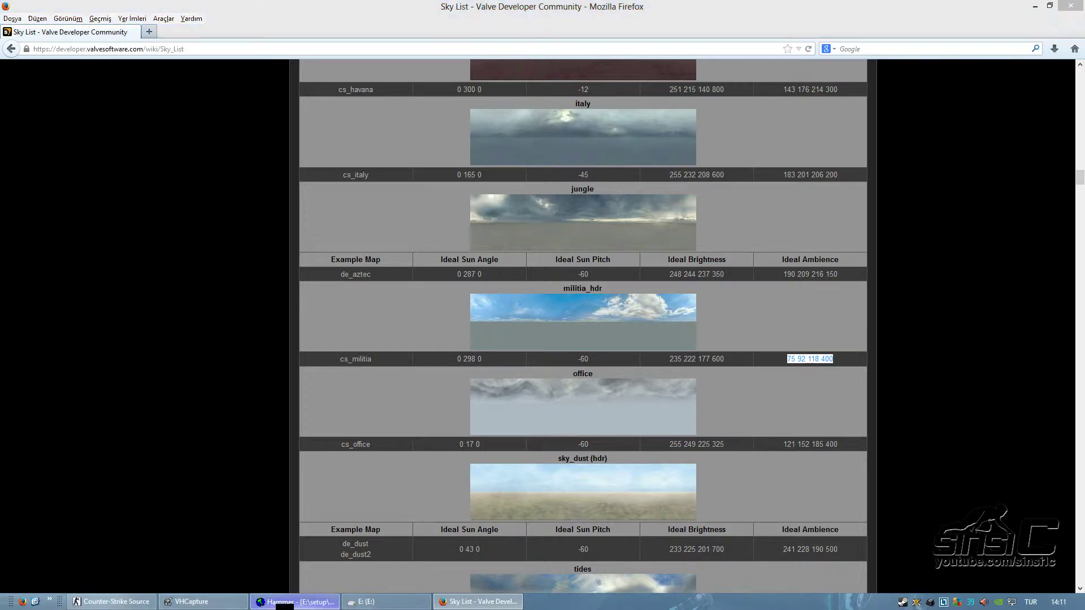
drag(638, 251, 563, 261)
key(ctrl+v)
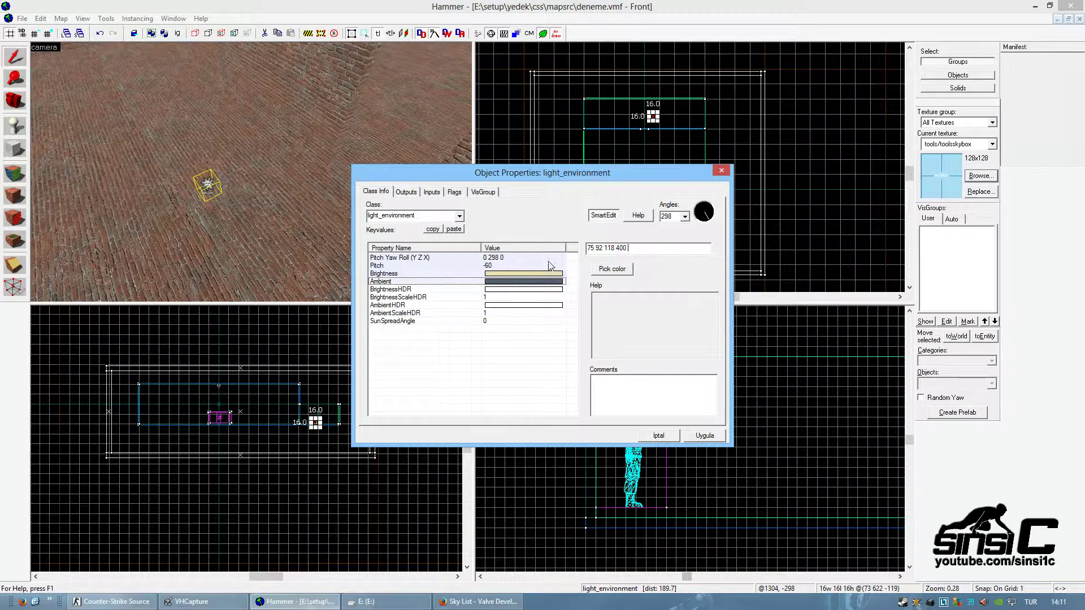
click(707, 433)
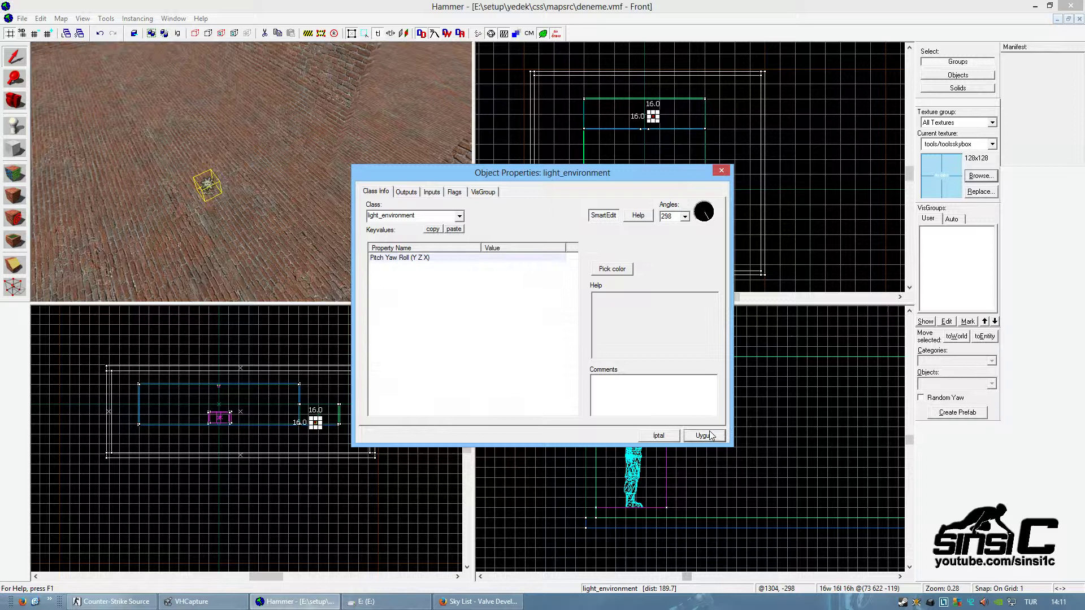
click(721, 171)
Compile the deneme map with the current run settings.
click(22, 18)
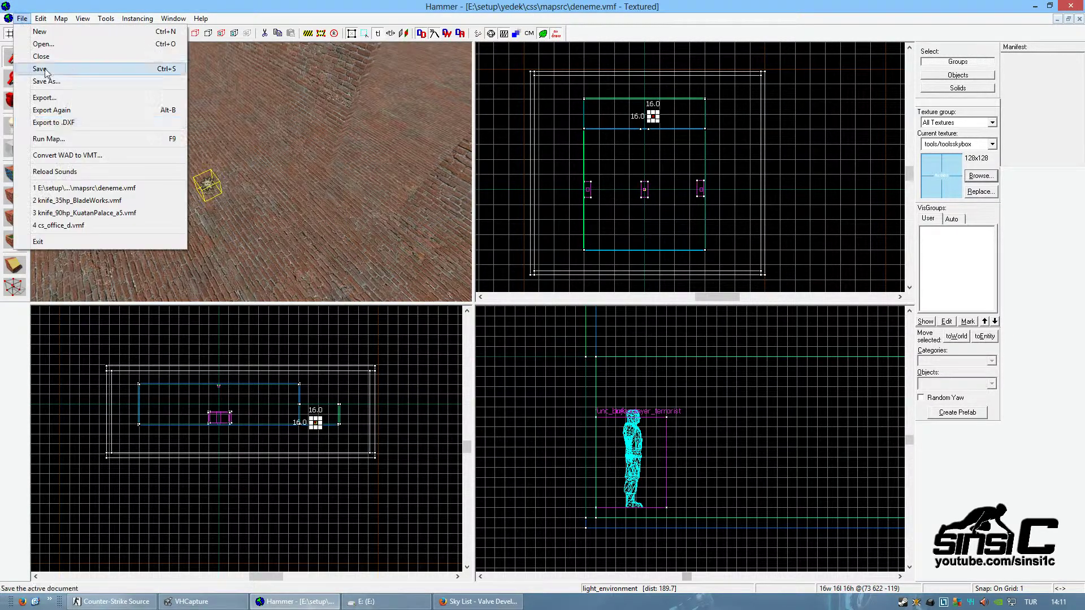
click(48, 139)
click(549, 398)
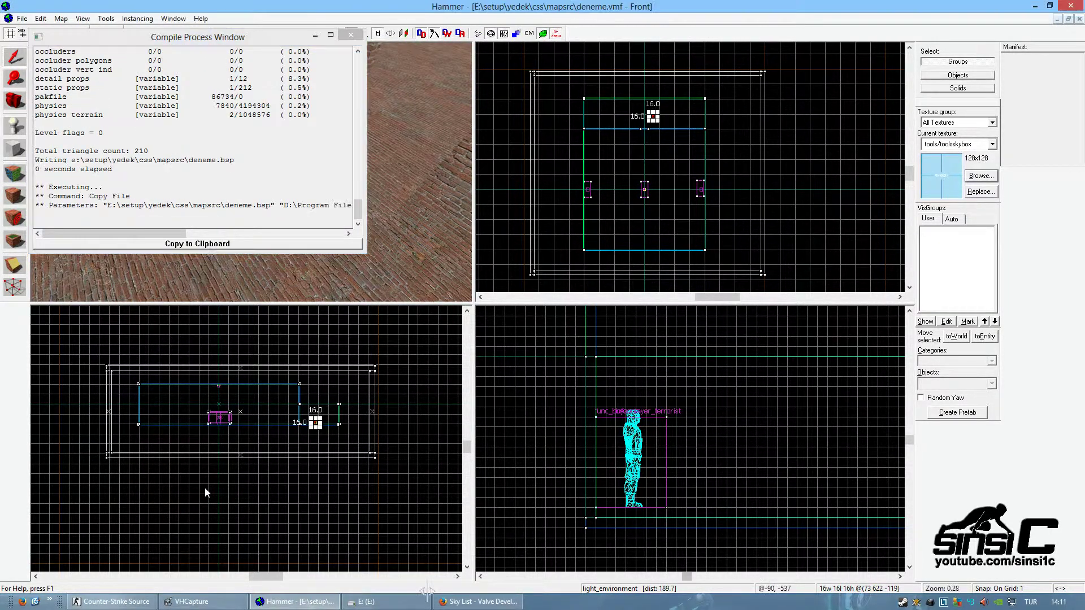
Switch to Counter-Strike Source, start a local server on the deneme map and join the CT Forces with the first player model.
click(109, 600)
click(150, 346)
click(572, 432)
key(Return)
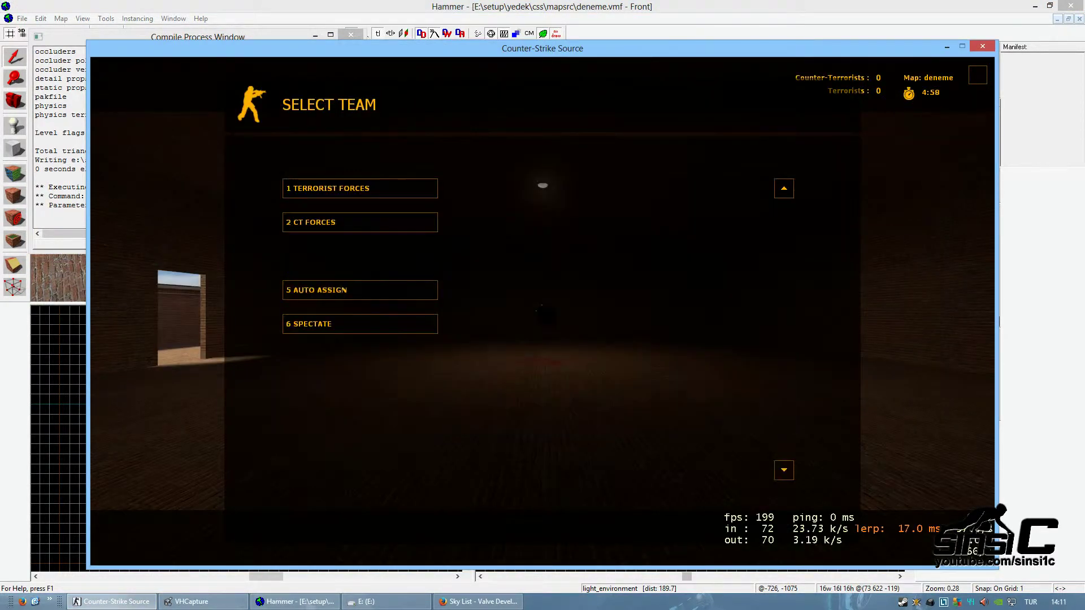
key(2)
key(1)
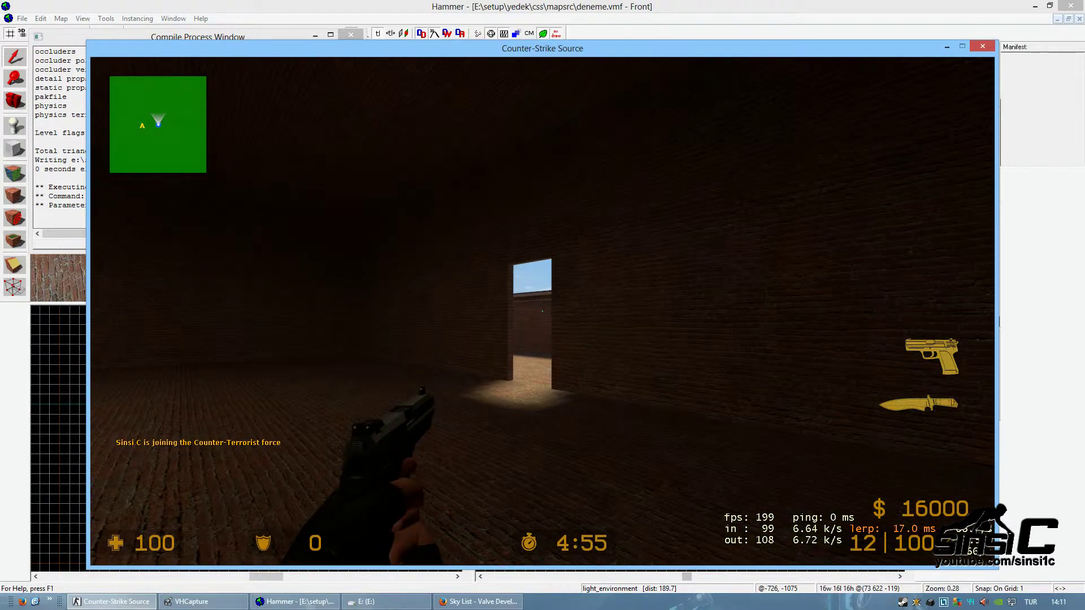
Walk out of the room and around the outdoor area to examine the sky, sunlight and wall shadows.
key(w)
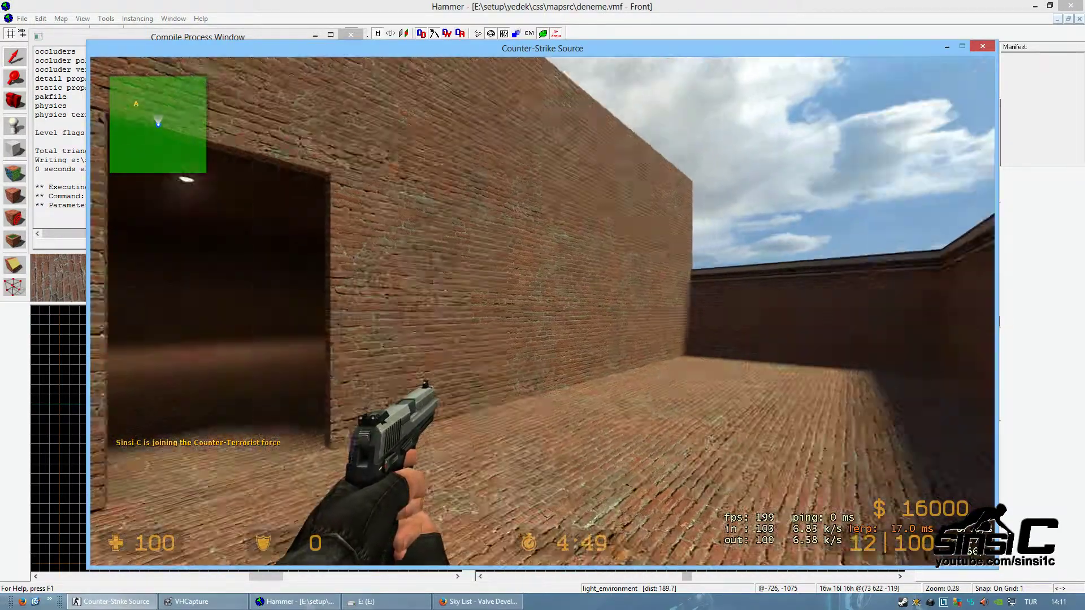
key(w)
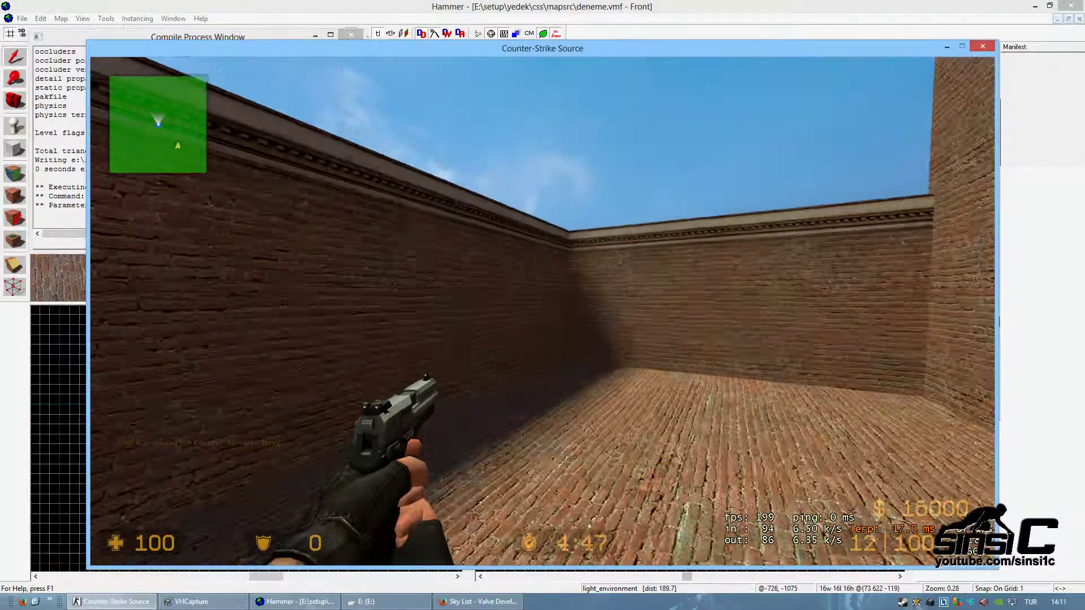
key(w)
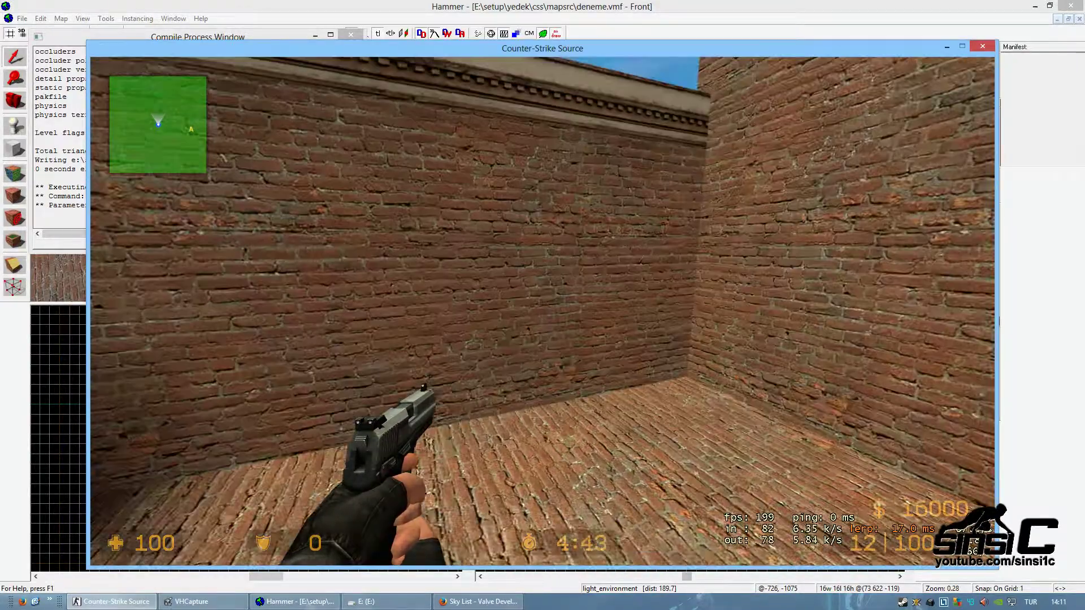
key(w)
key(q)
key(q)
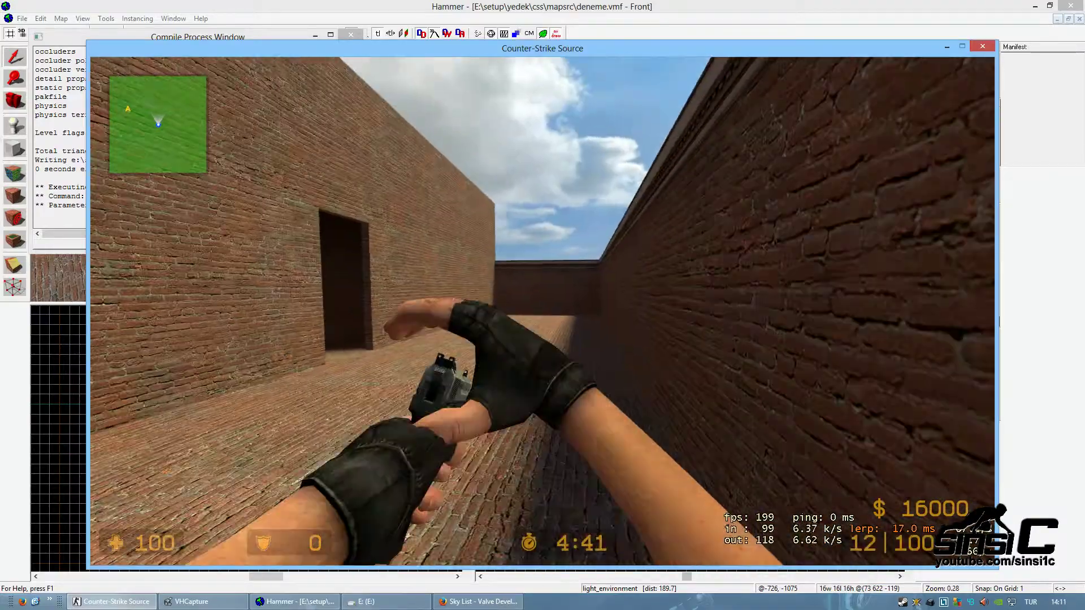
key(3)
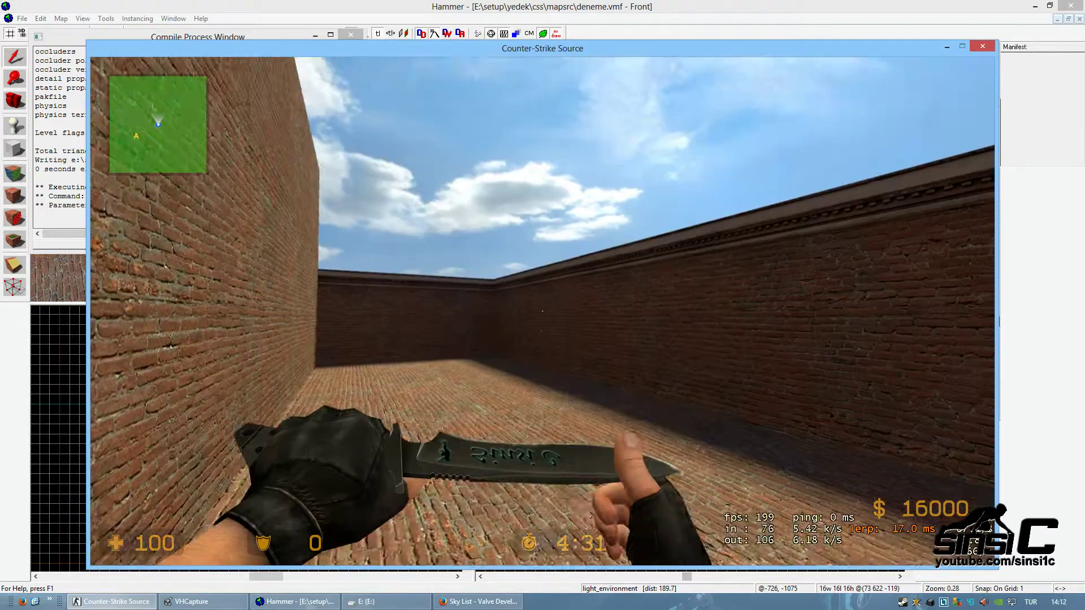
Disconnect from the test game, return to Hammer and close the Compile Process Window.
key(Escape)
click(151, 346)
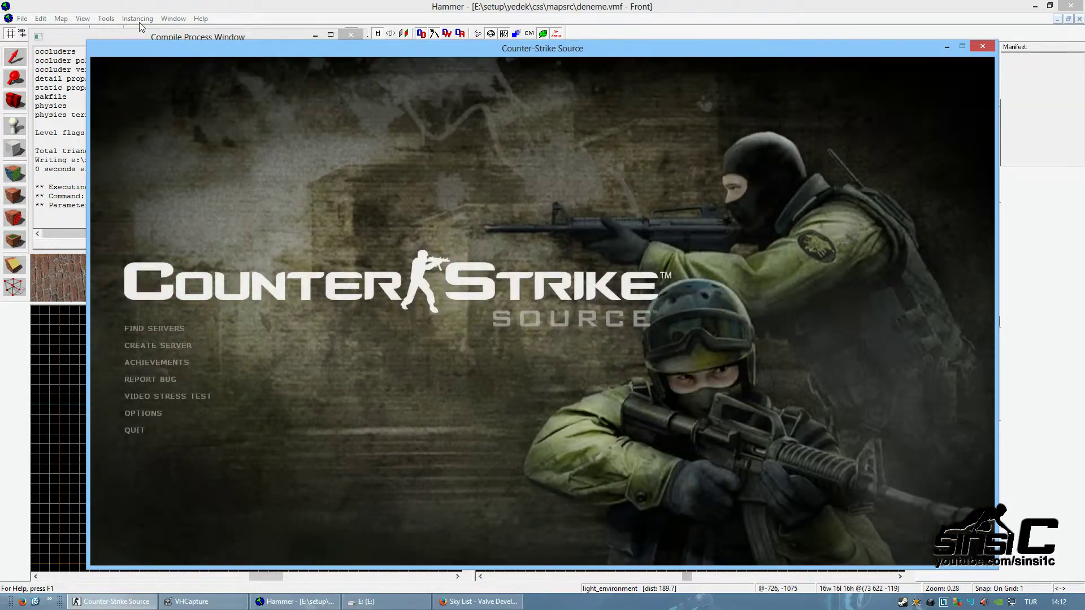
click(164, 8)
click(351, 36)
Place an env_sun entity on the brick ground beside the light_environment.
click(15, 126)
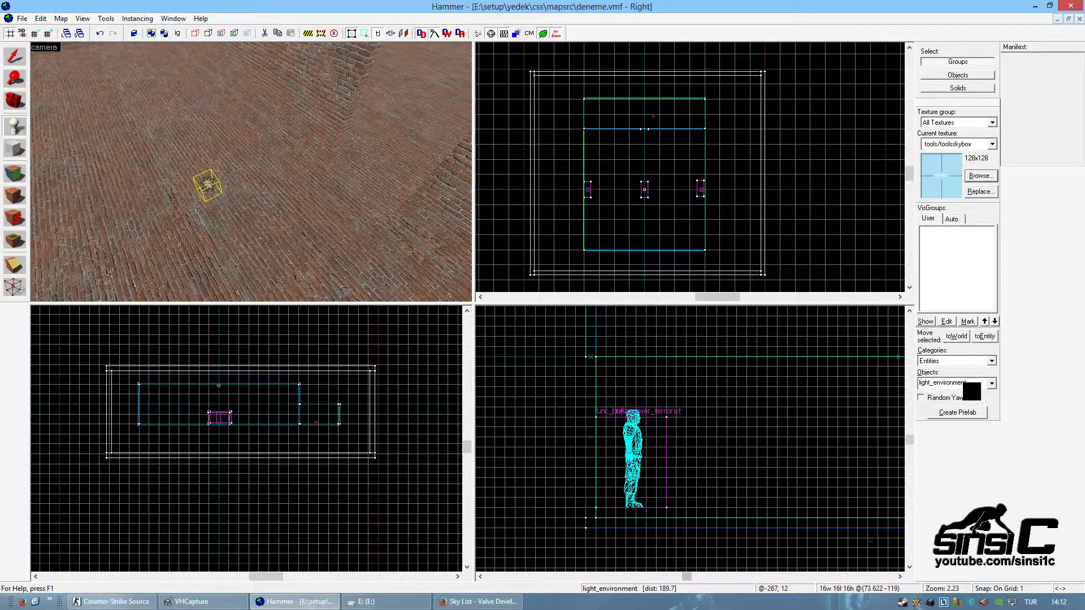
text(sun)
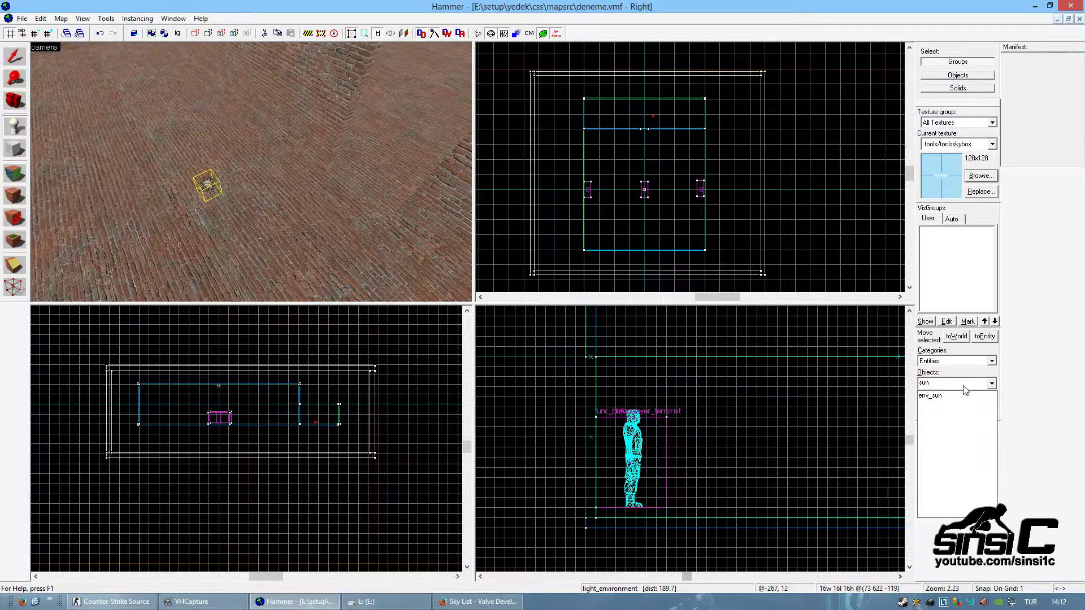
click(930, 395)
click(240, 243)
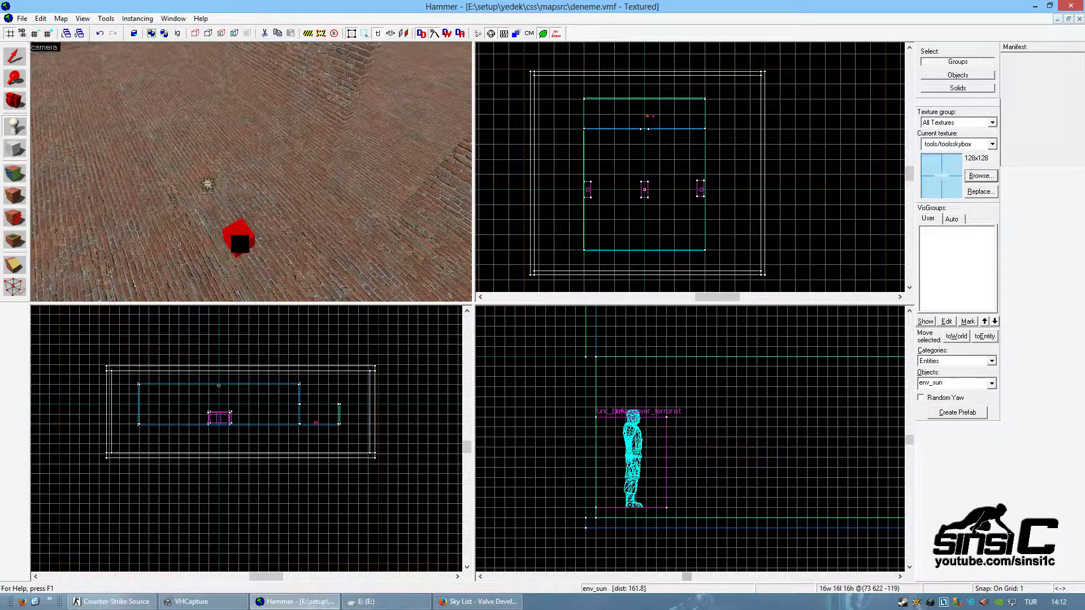
key(shift+s)
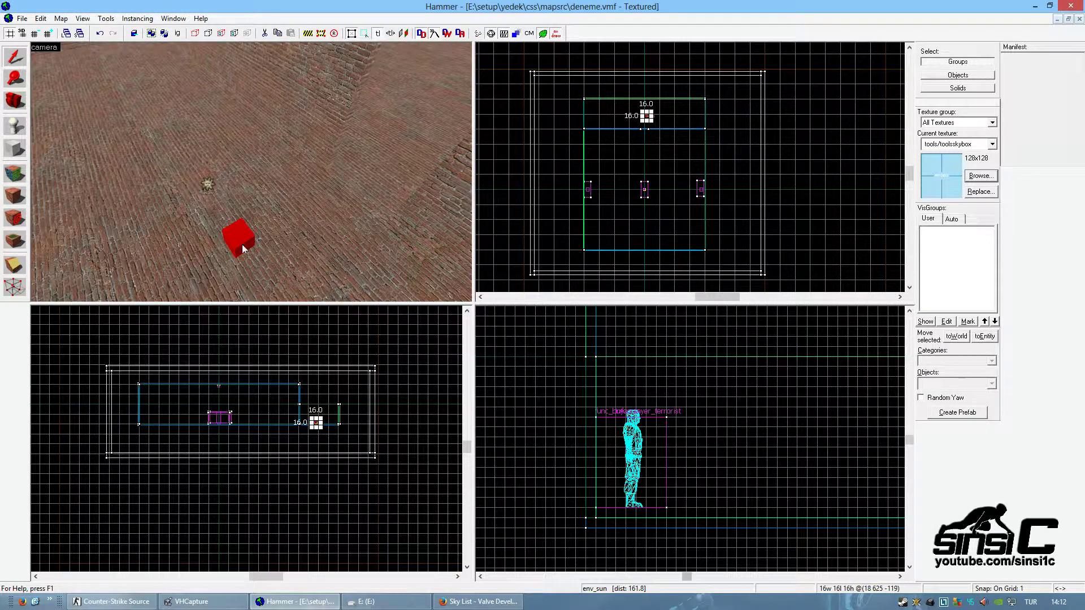
Set the env_sun's Pitch Yaw Roll to the Sky List sun angle 0 298 0 and its UseAngles to Yes.
double_click(240, 247)
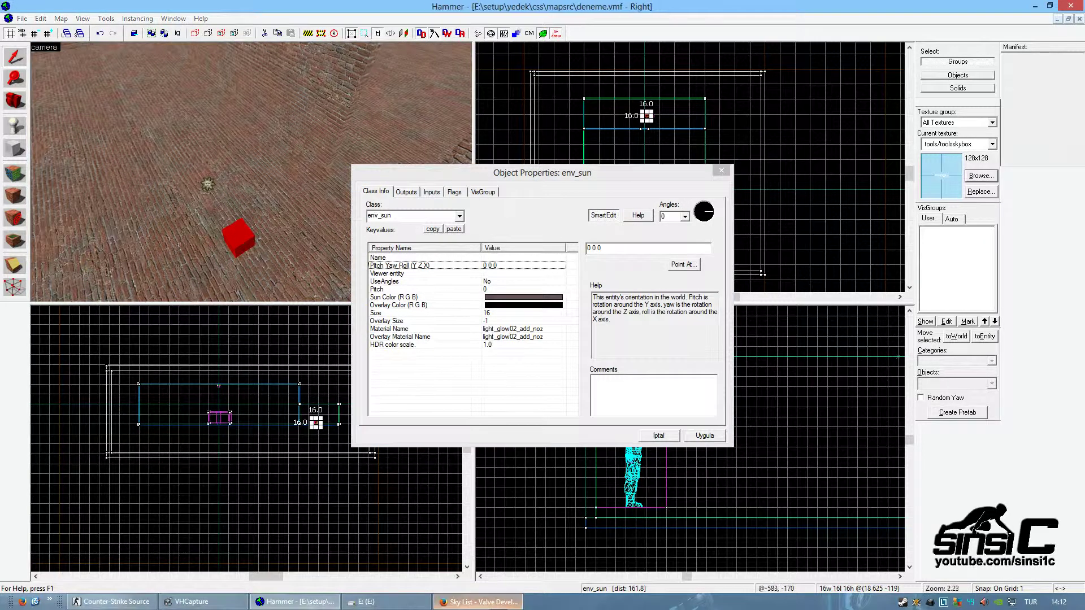
click(479, 601)
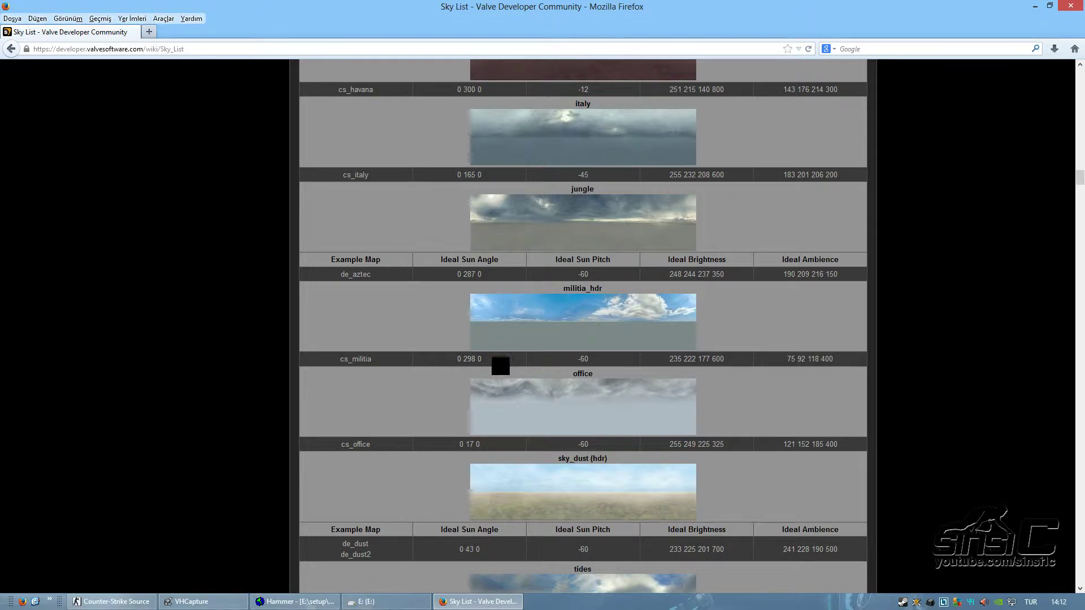
key(alt+Tab)
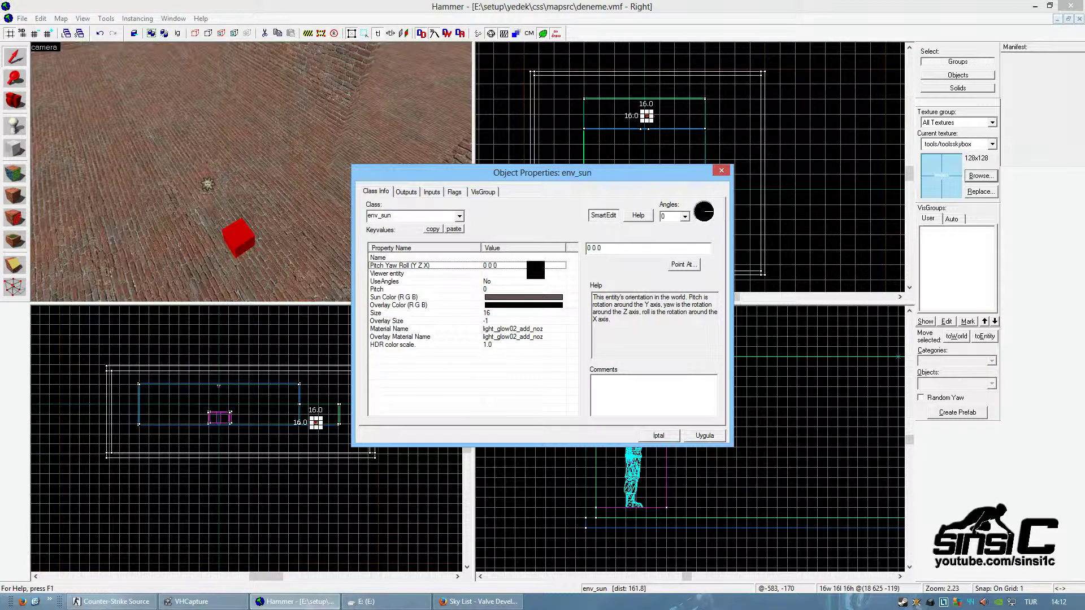
drag(612, 250, 560, 253)
text(0 298 0)
click(530, 275)
click(527, 281)
click(706, 248)
click(653, 267)
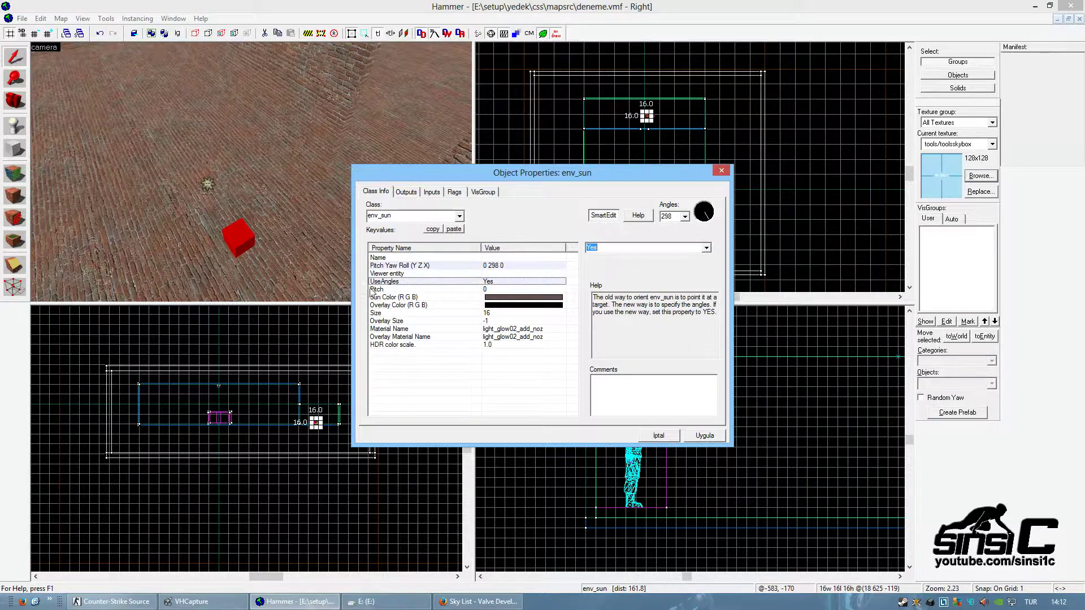
Set the env_sun's Pitch to -60, copied from the militia_hdr sun pitch in the Sky List.
click(478, 601)
drag(594, 359, 565, 360)
key(ctrl+c)
click(484, 600)
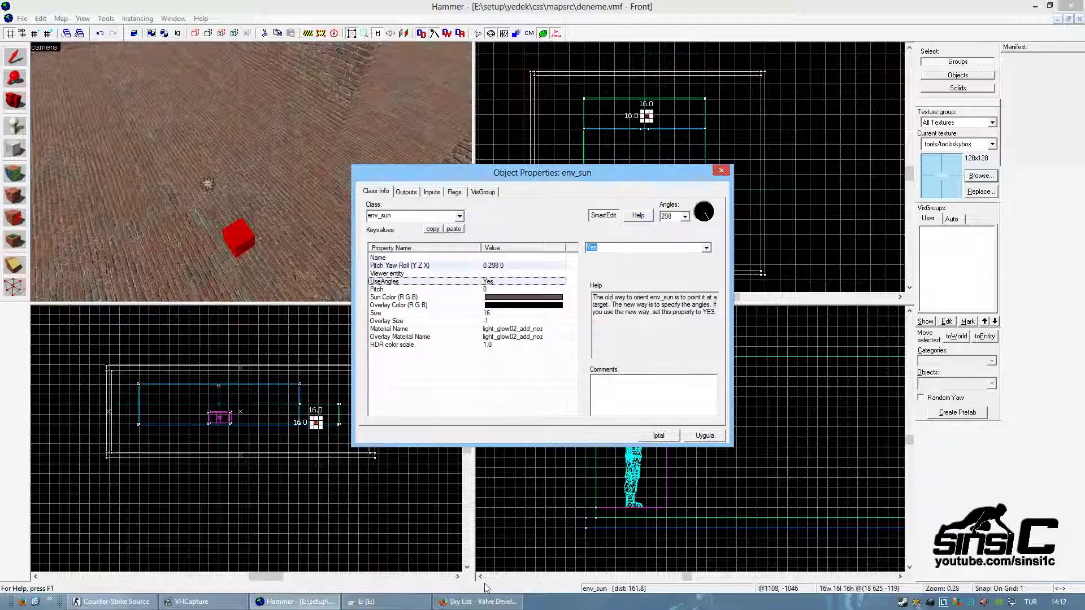
click(510, 290)
key(ctrl+v)
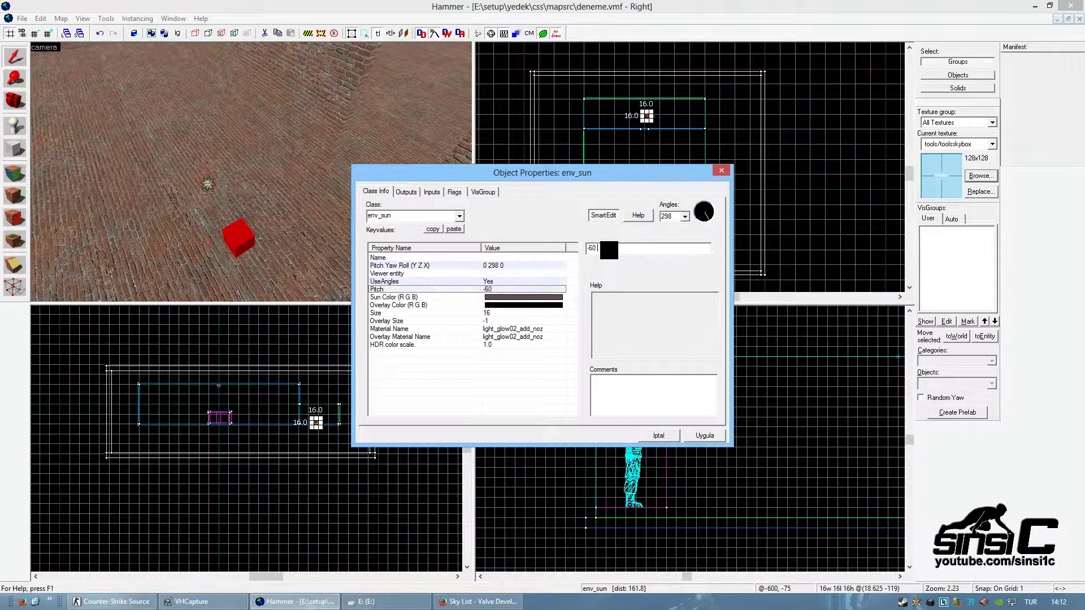
Set the env_sun's Sun Color to 235 222 177 from the militia_hdr ideal brightness in the Sky List and apply the properties.
click(512, 297)
key(alt+Tab)
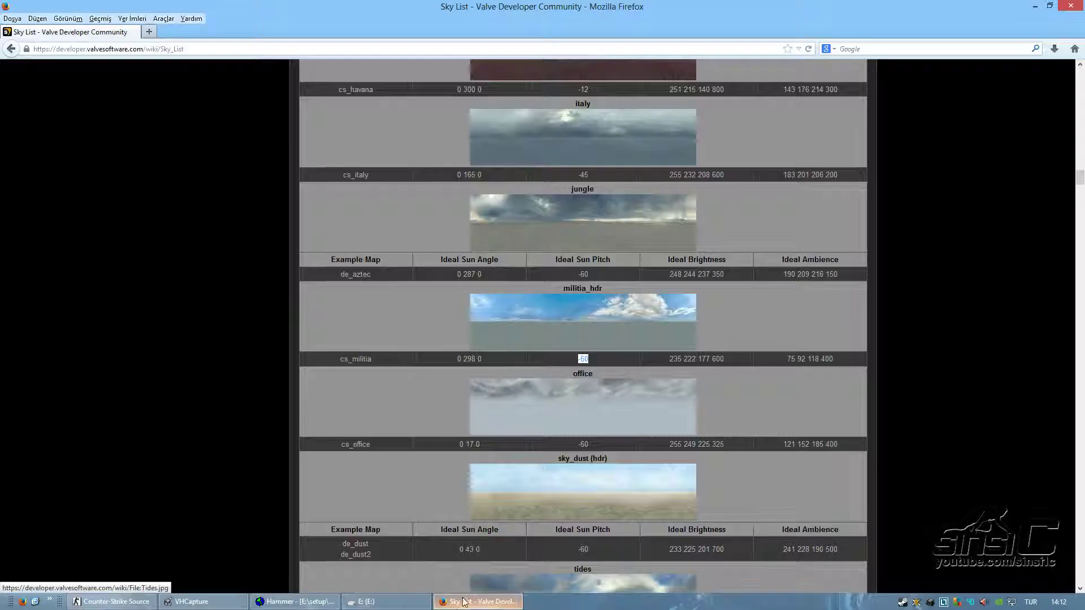
drag(668, 359, 703, 362)
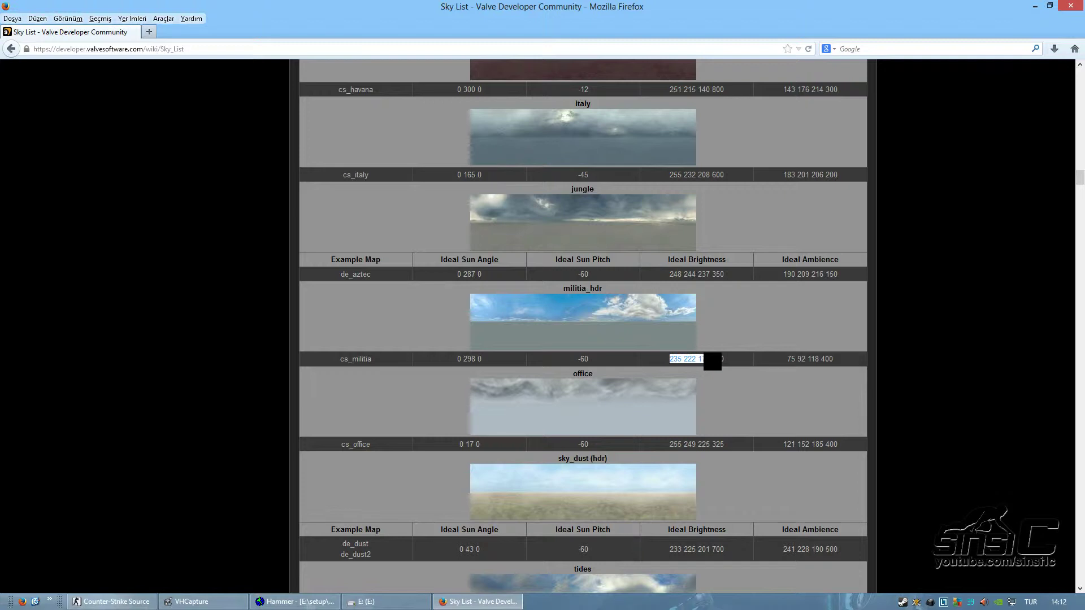
key(alt+Tab)
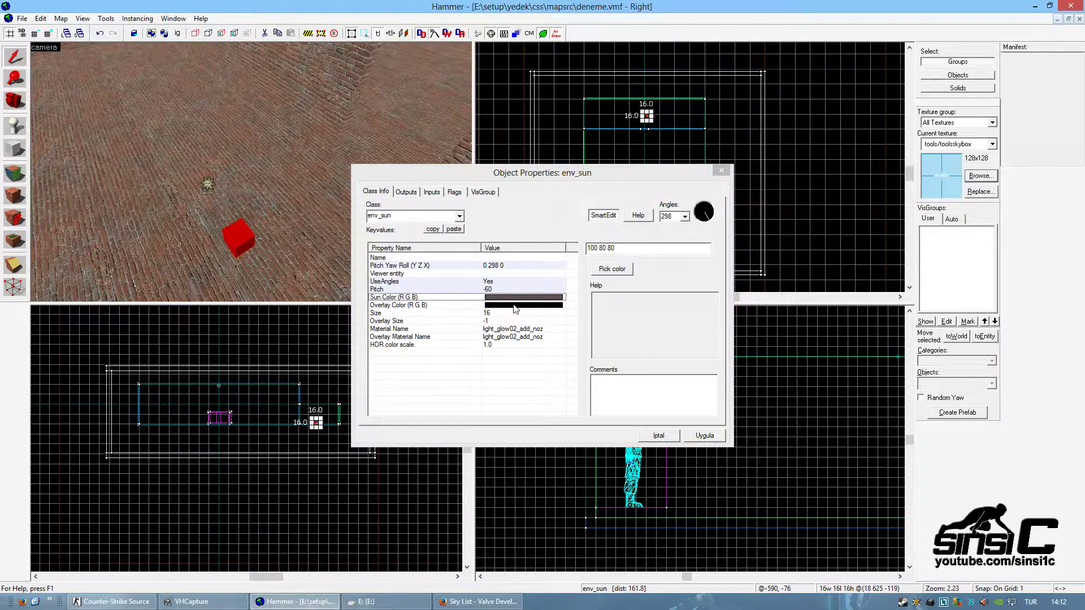
drag(630, 253, 566, 260)
text(235 222 177)
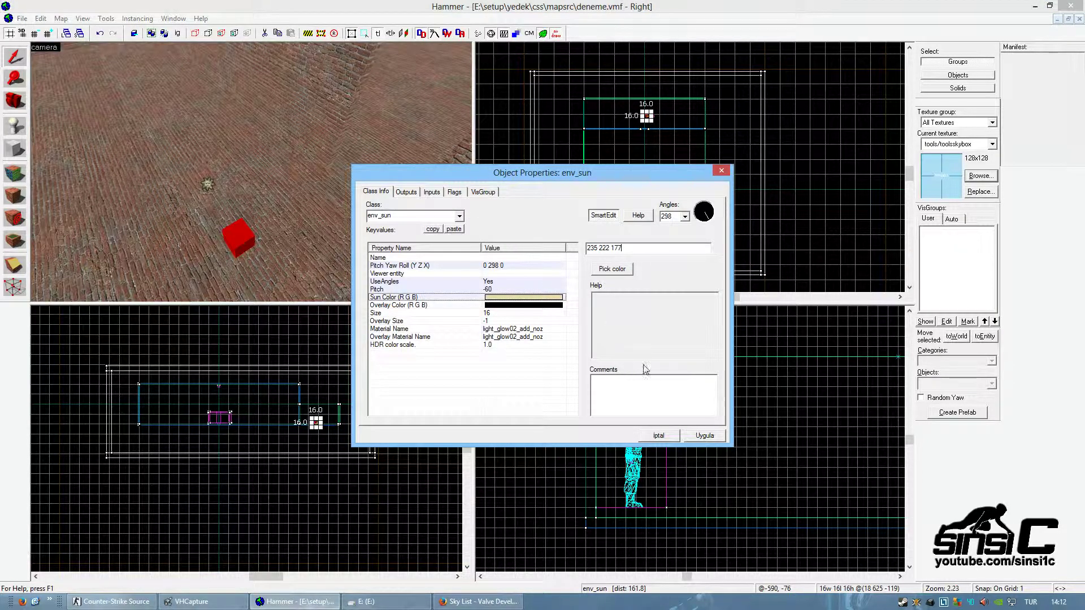
click(707, 435)
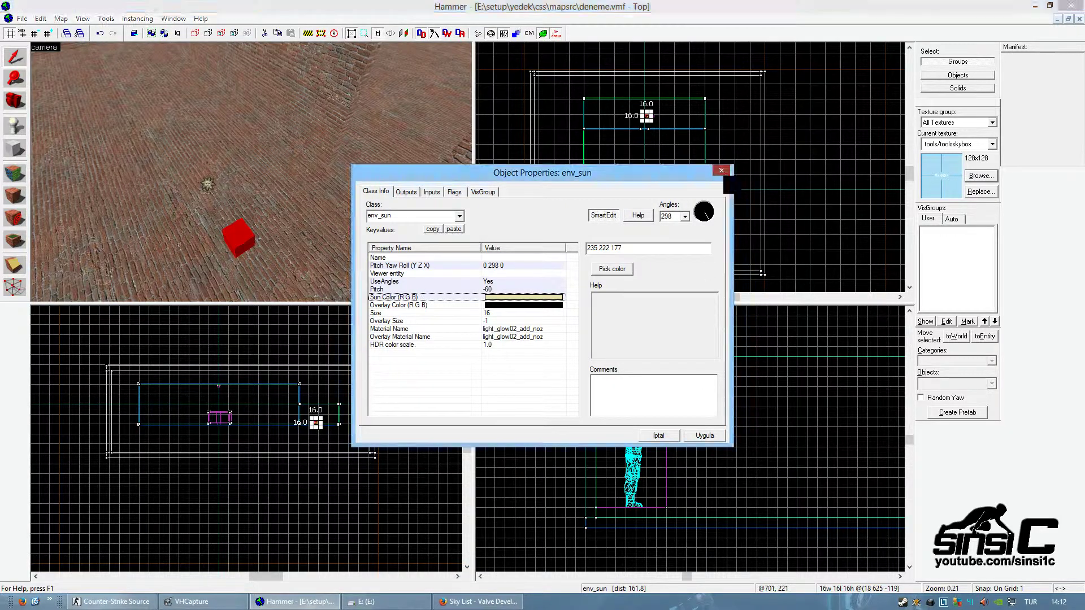
Close the env_sun properties, compile the map with normal BSP, VIS and RAD without launching the game, and switch to Counter-Strike Source.
click(721, 170)
click(22, 18)
click(49, 139)
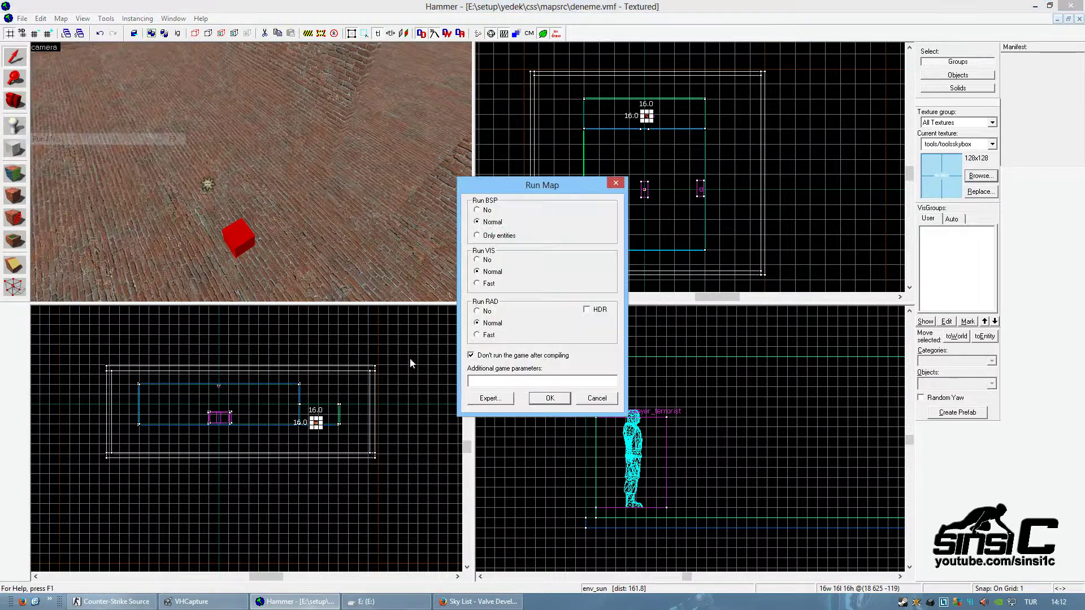
click(555, 395)
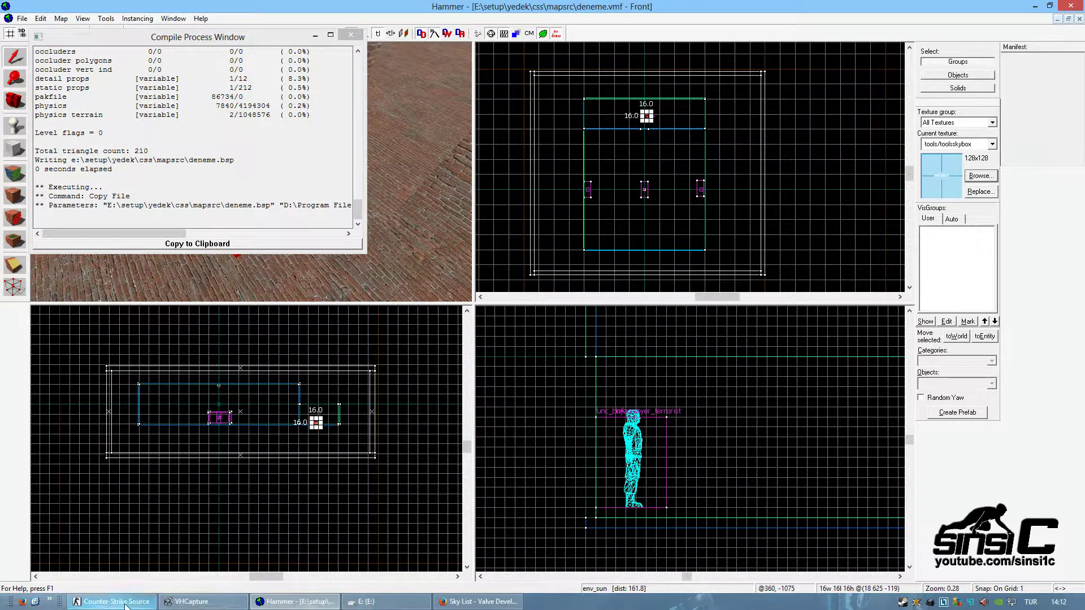
click(186, 604)
click(136, 603)
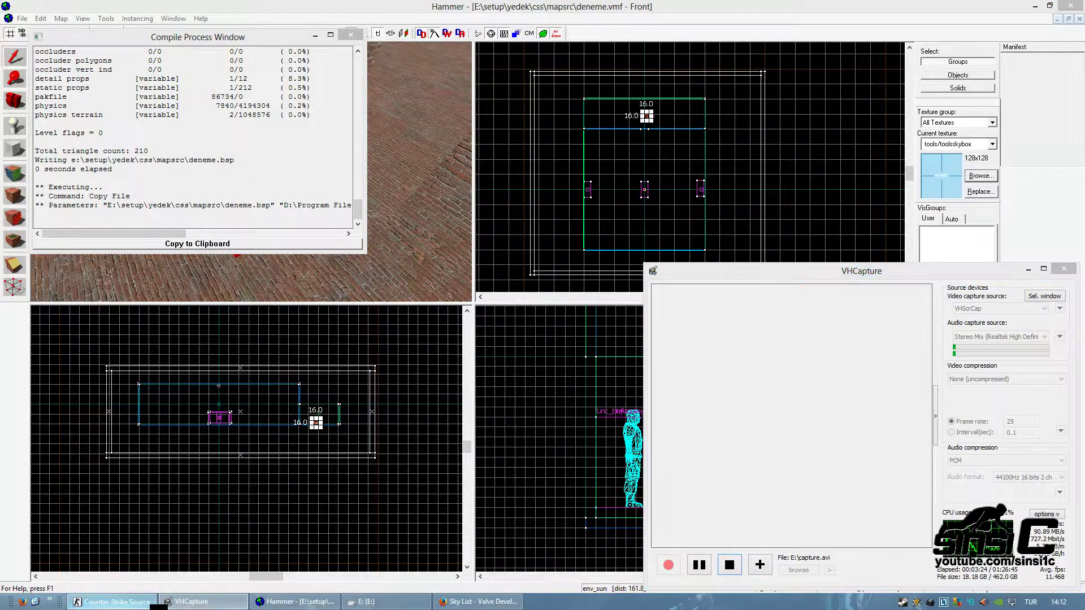